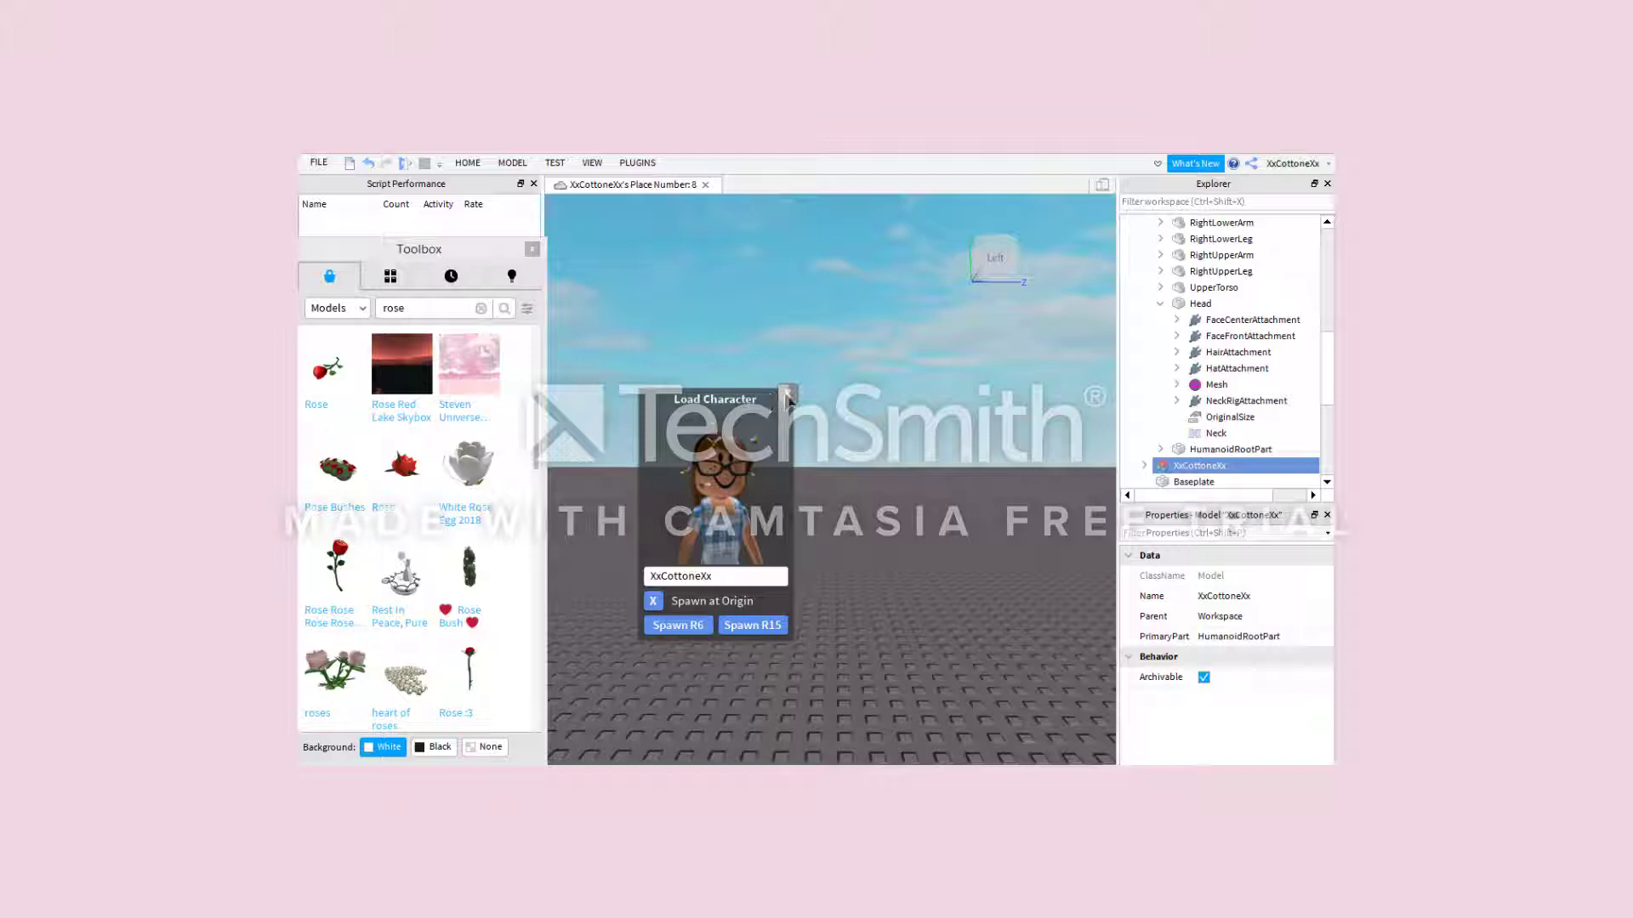
Export the character model from the workspace as an Object Model file named "My gfx for tutorial! ahah x".
click(787, 396)
right_click(1208, 467)
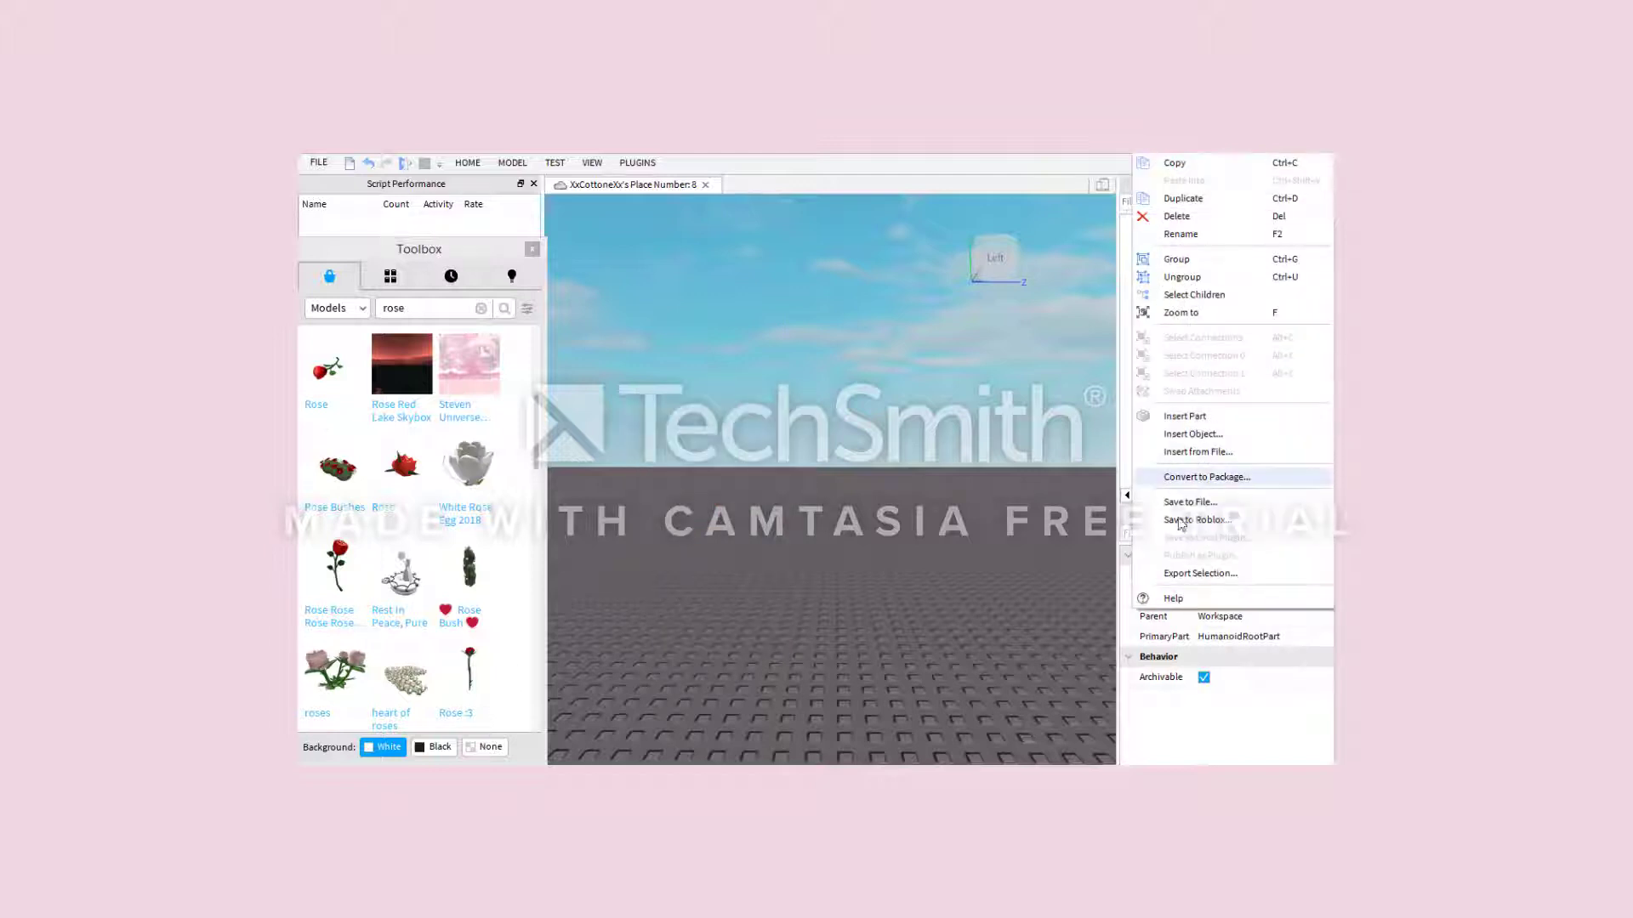
click(1183, 574)
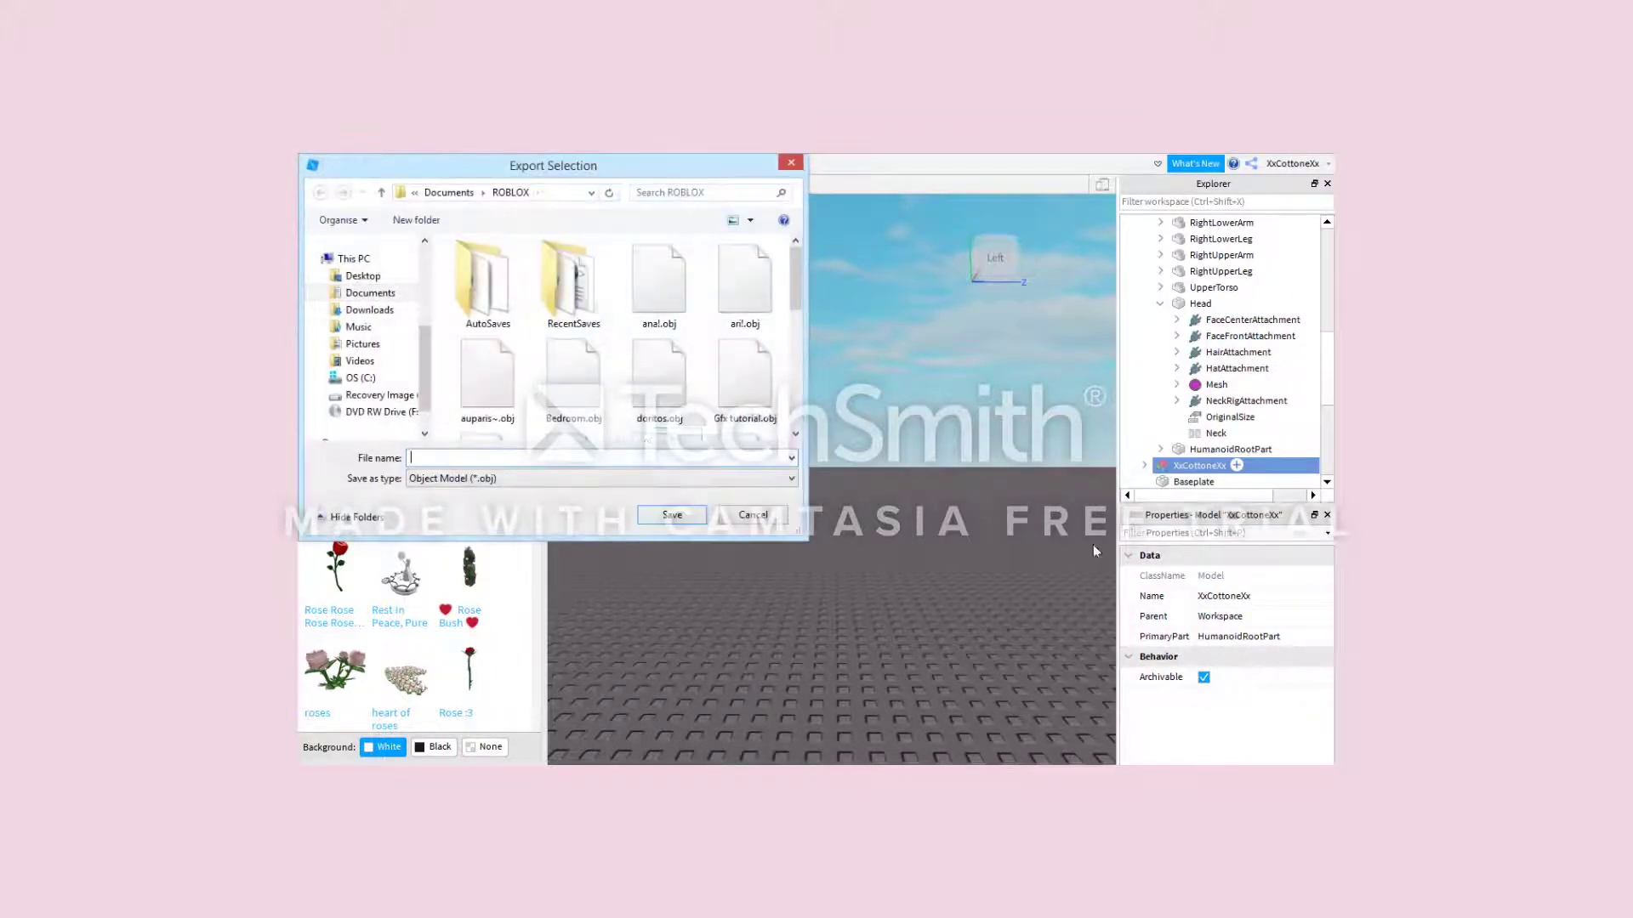
text(M)
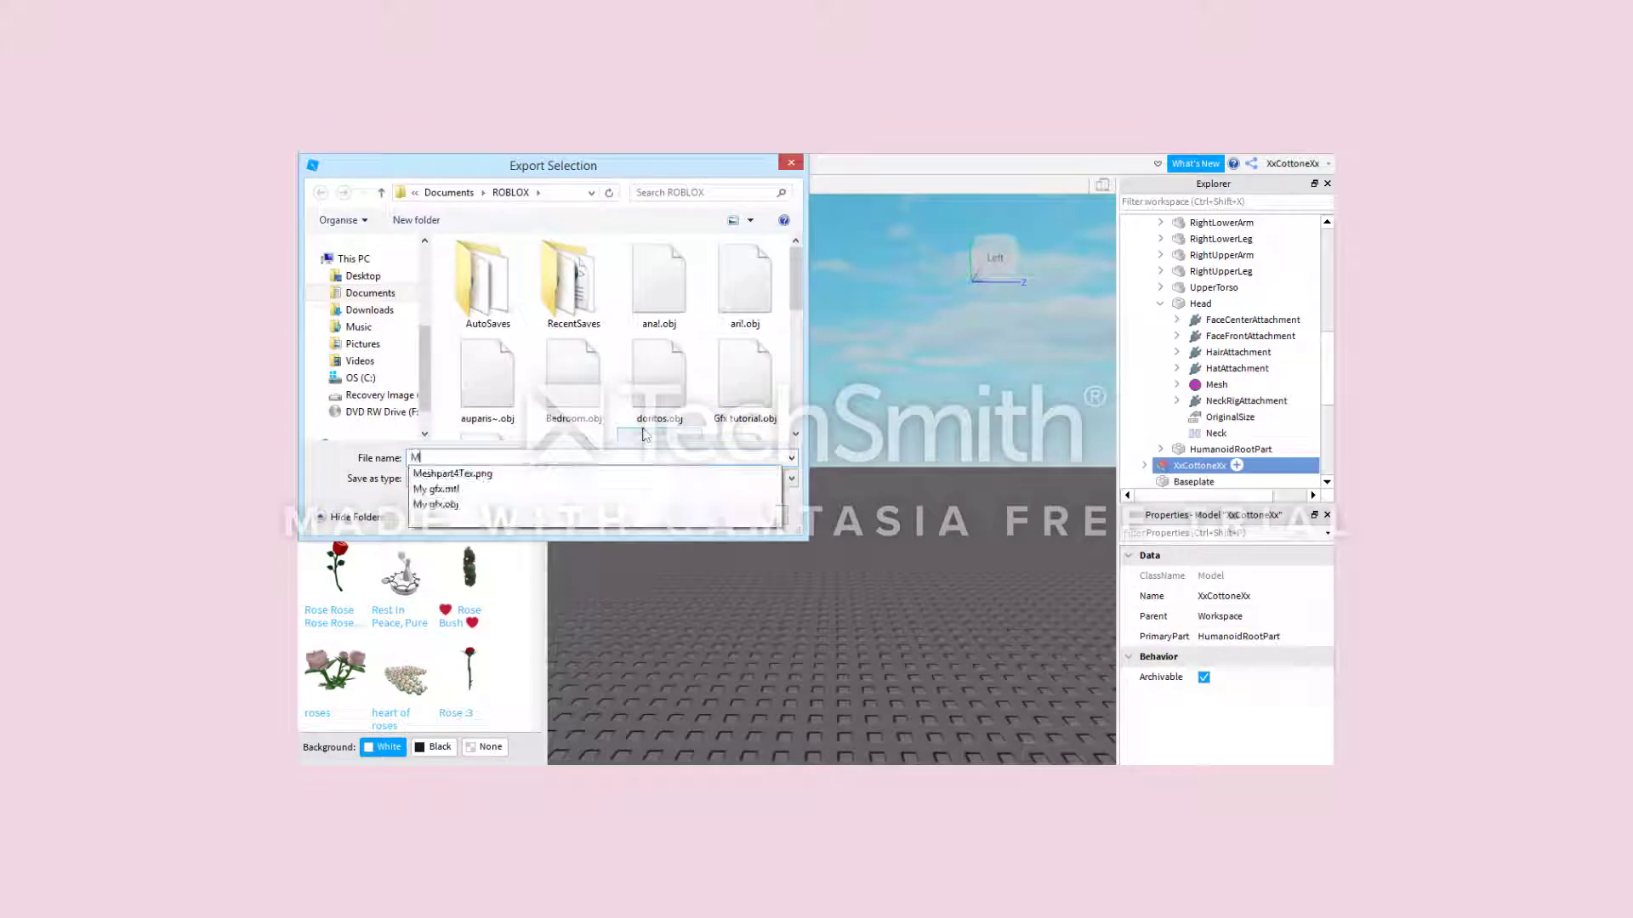
text(y gfx for tutorial! ahah x)
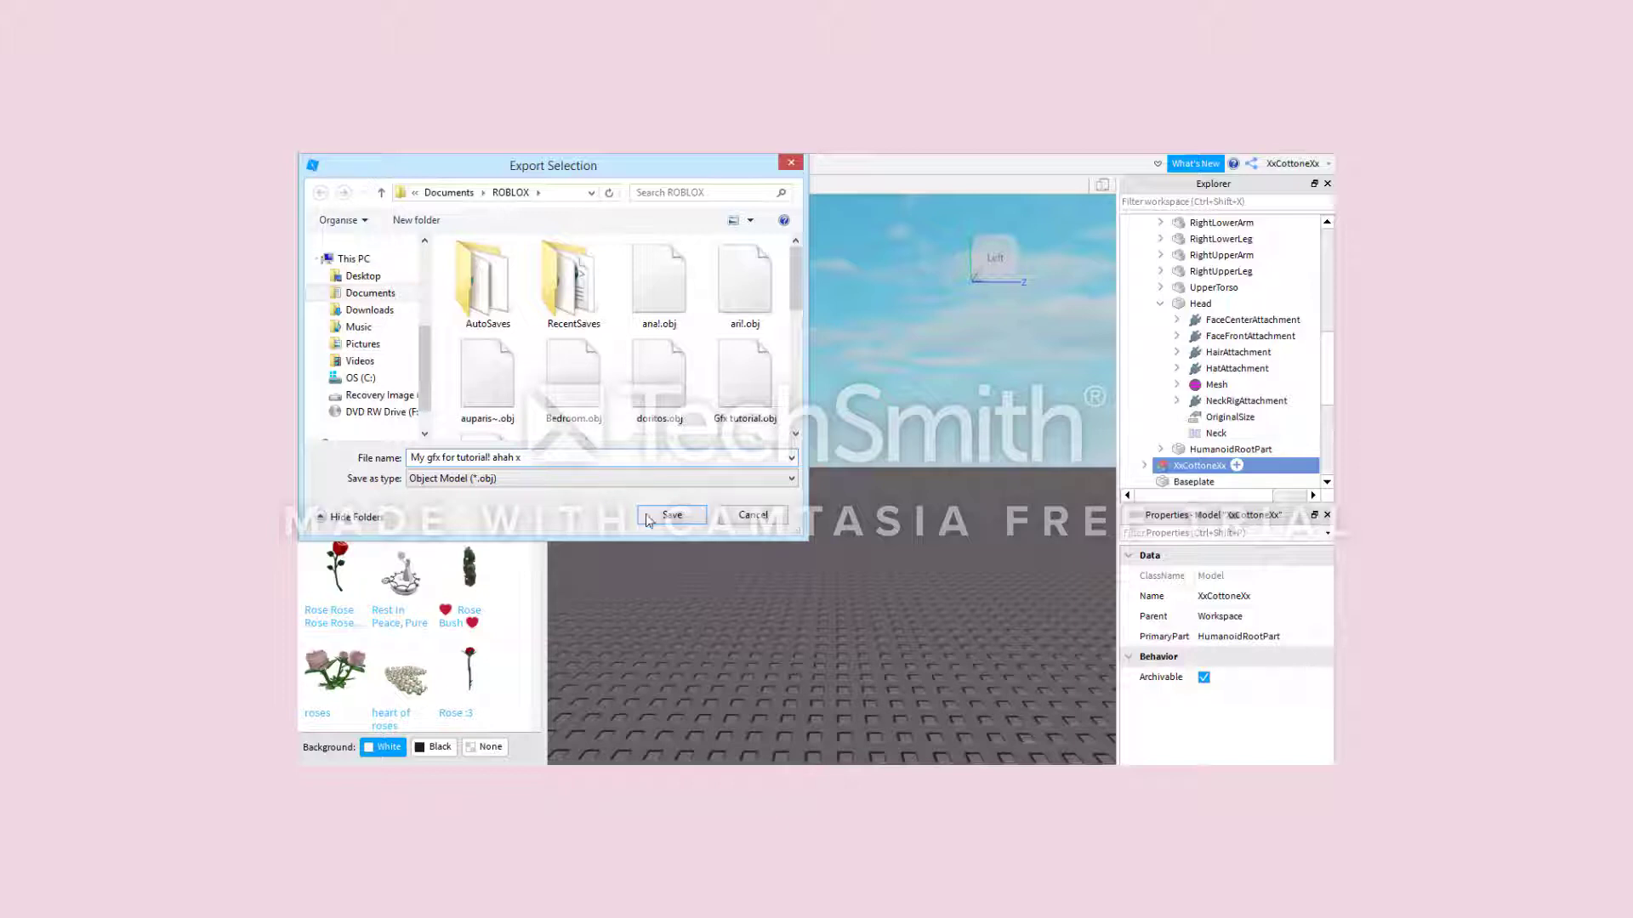
click(671, 514)
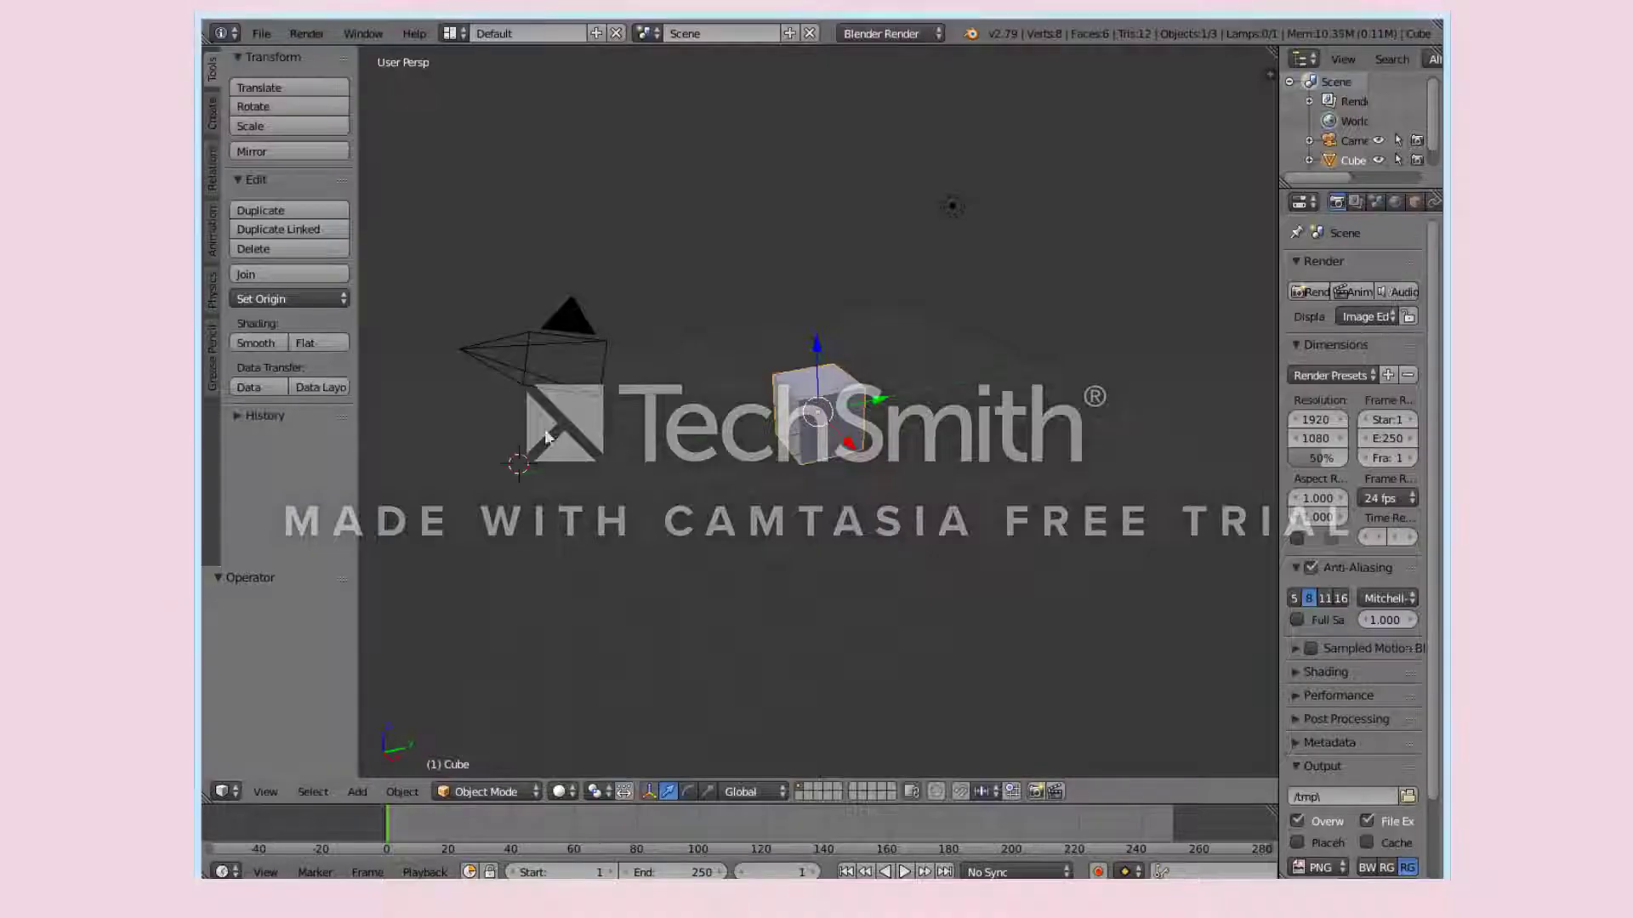
Switch to Blender, delete the default cube, set the render engine to Cycles Render and leave everything deselected.
click(795, 370)
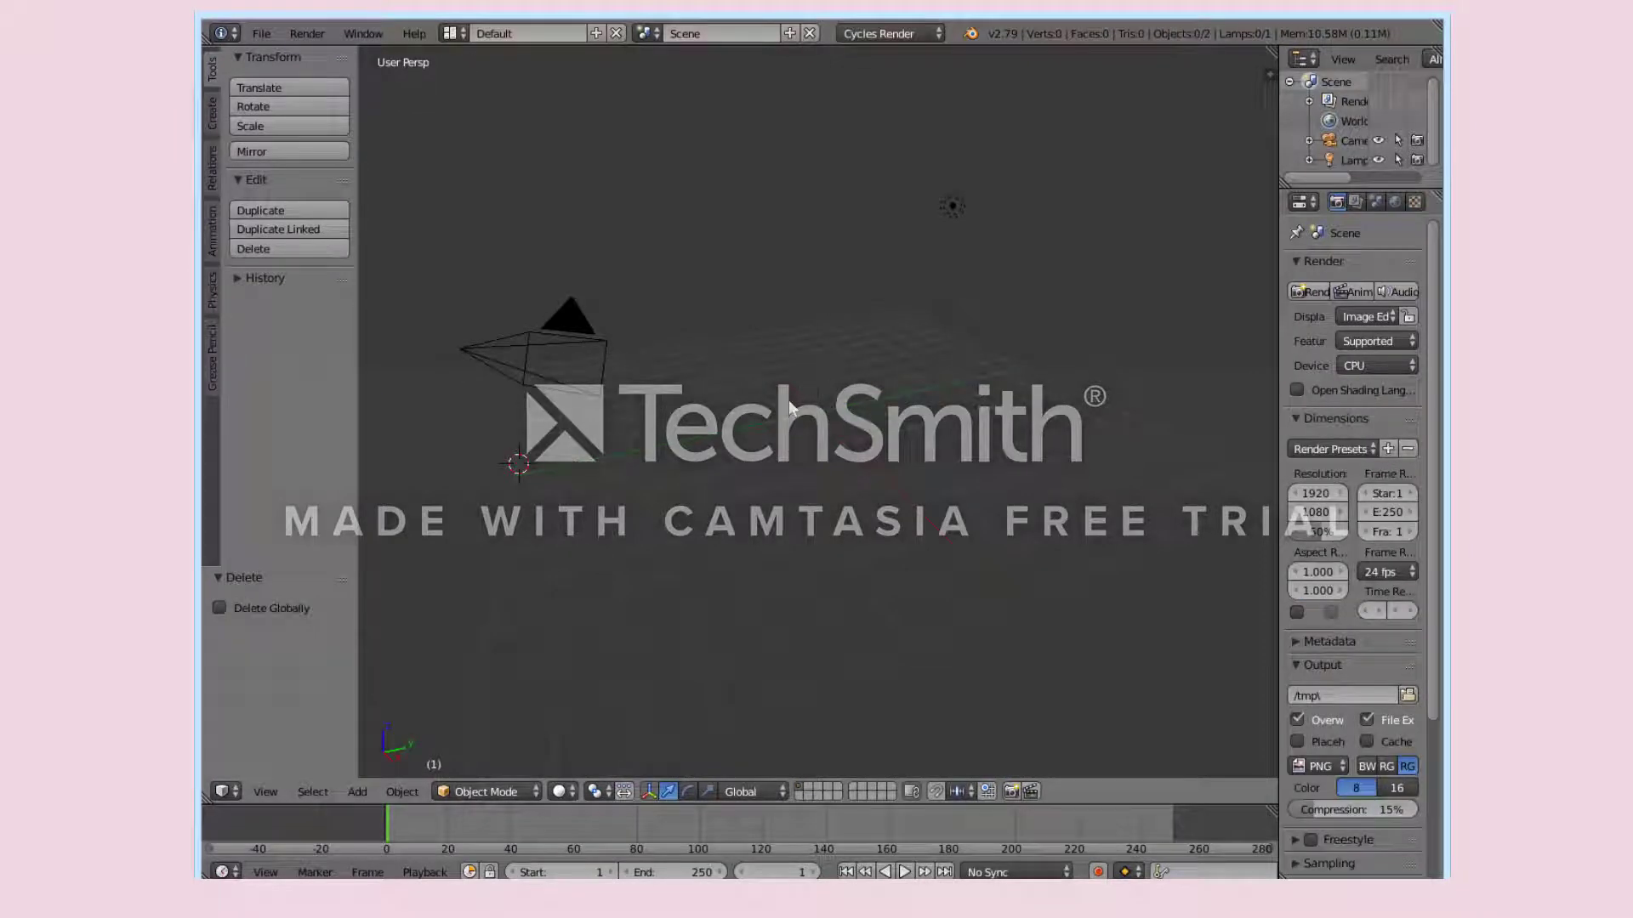
key(shift+f)
click(1162, 149)
click(1161, 149)
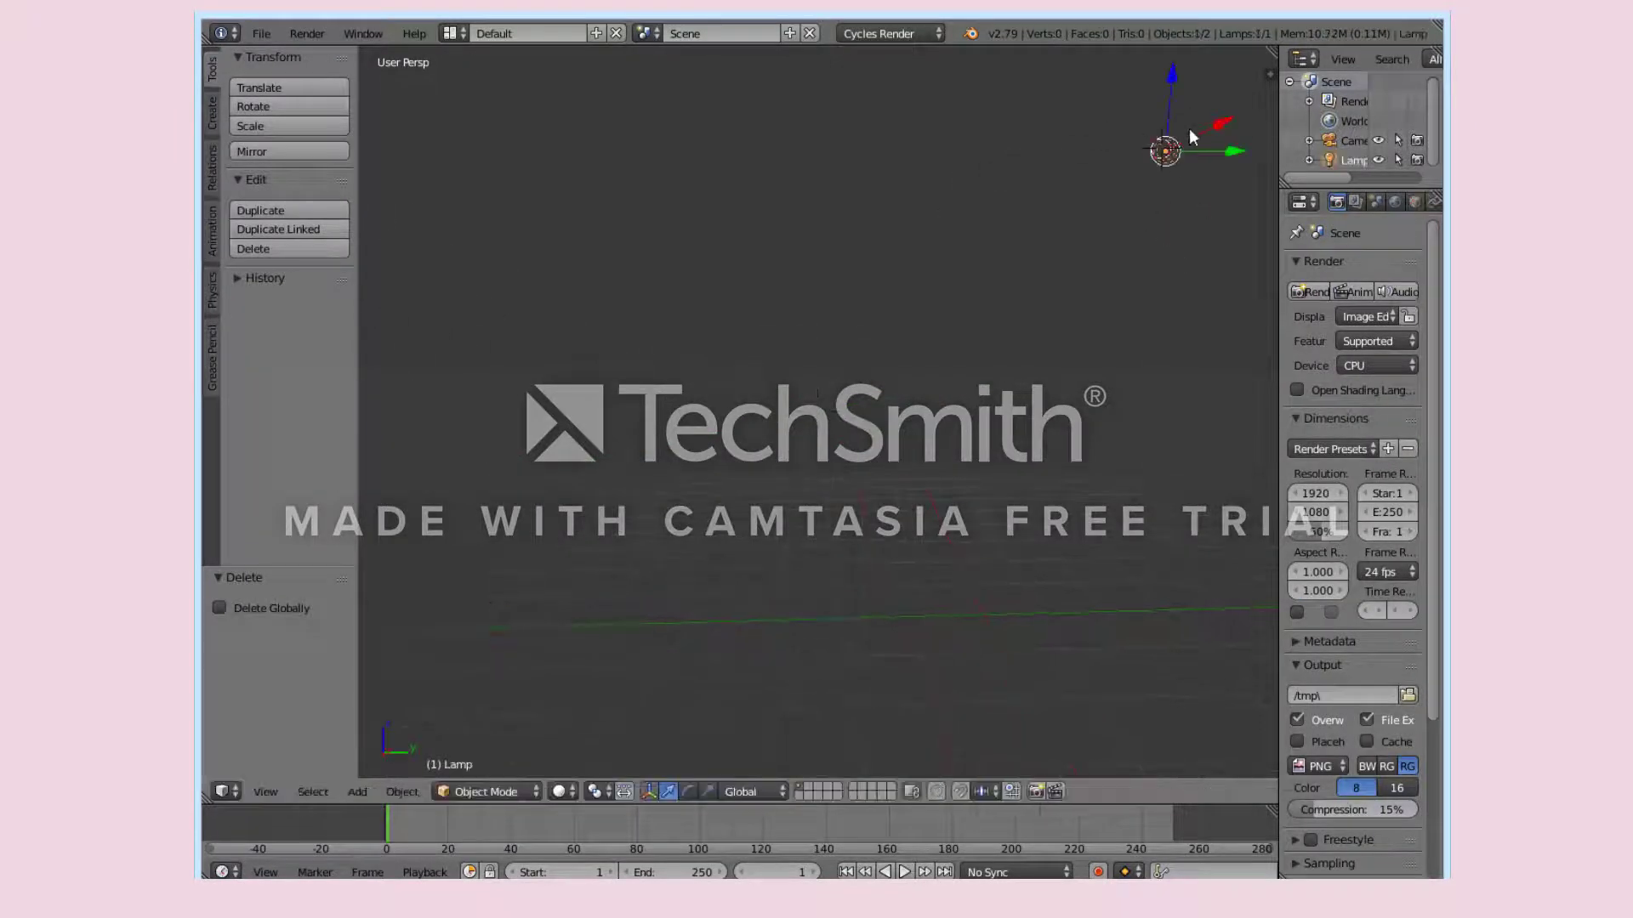
key(a)
Import the Wavefront file "My gfx for tutorial! ahah x.obj" from the ROBLOX documents folder.
click(261, 34)
mouse_move(289, 406)
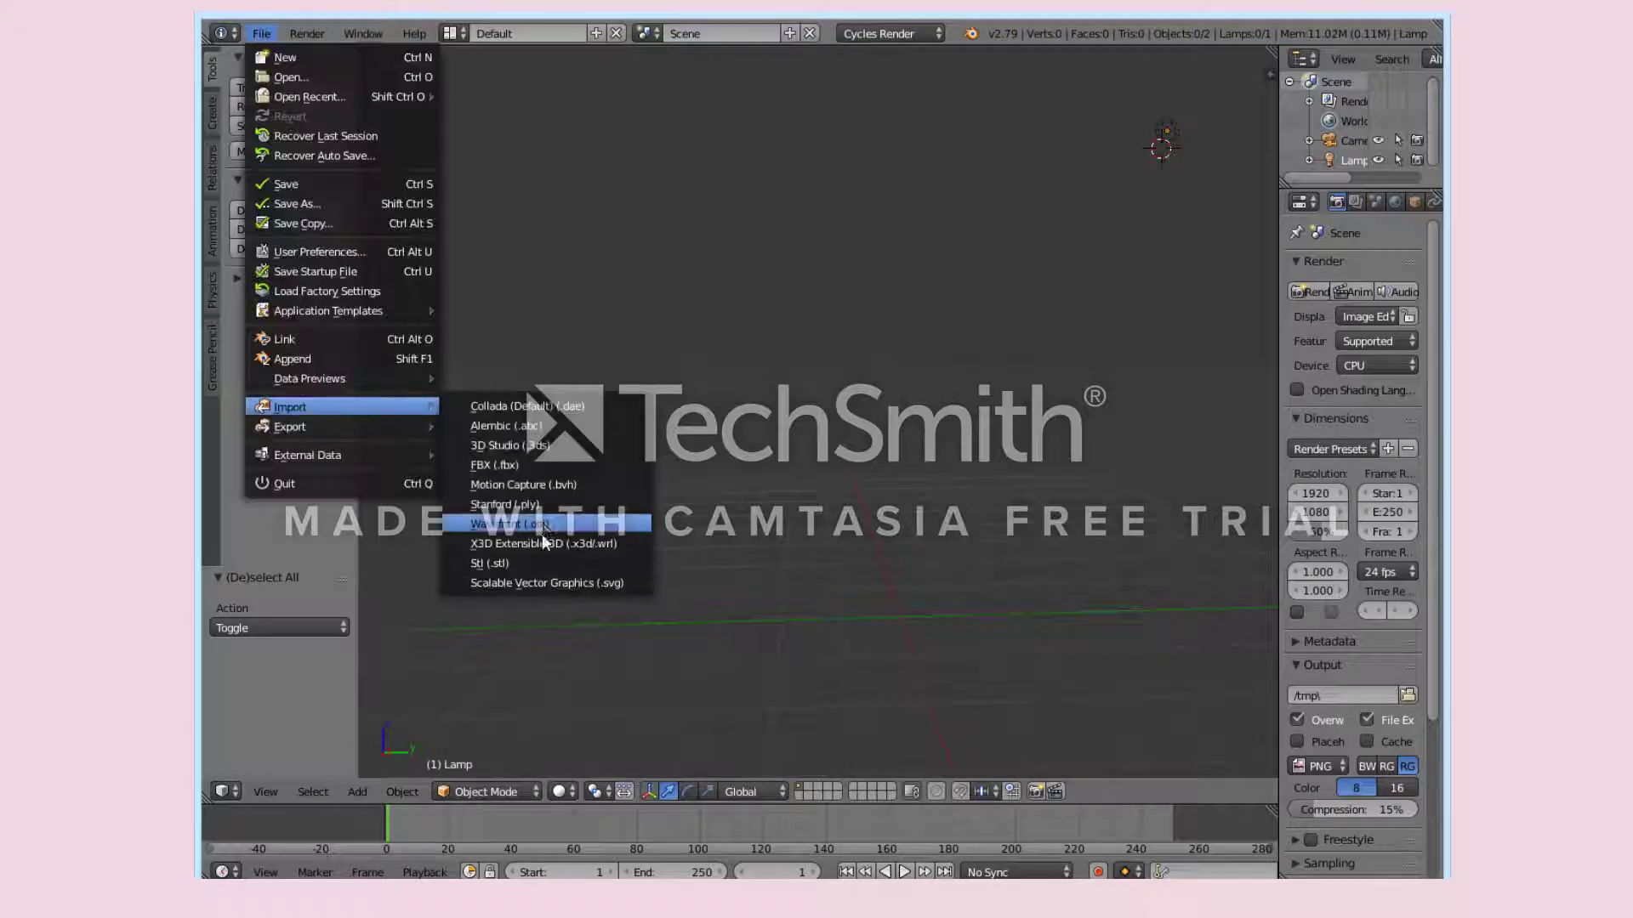
click(543, 531)
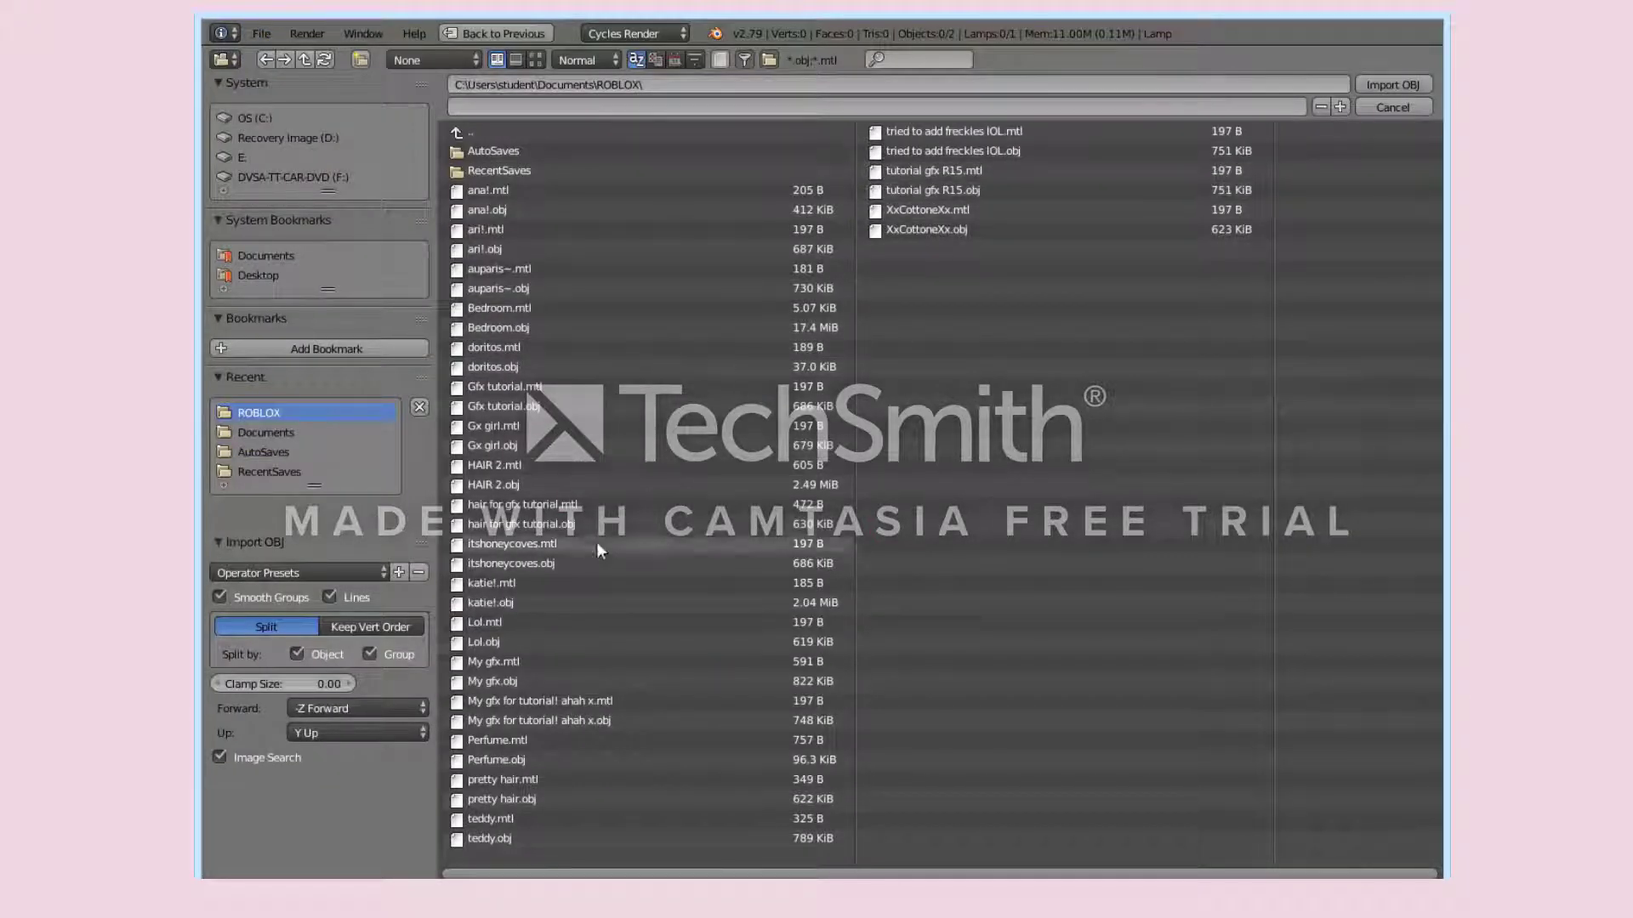
click(518, 720)
click(1391, 85)
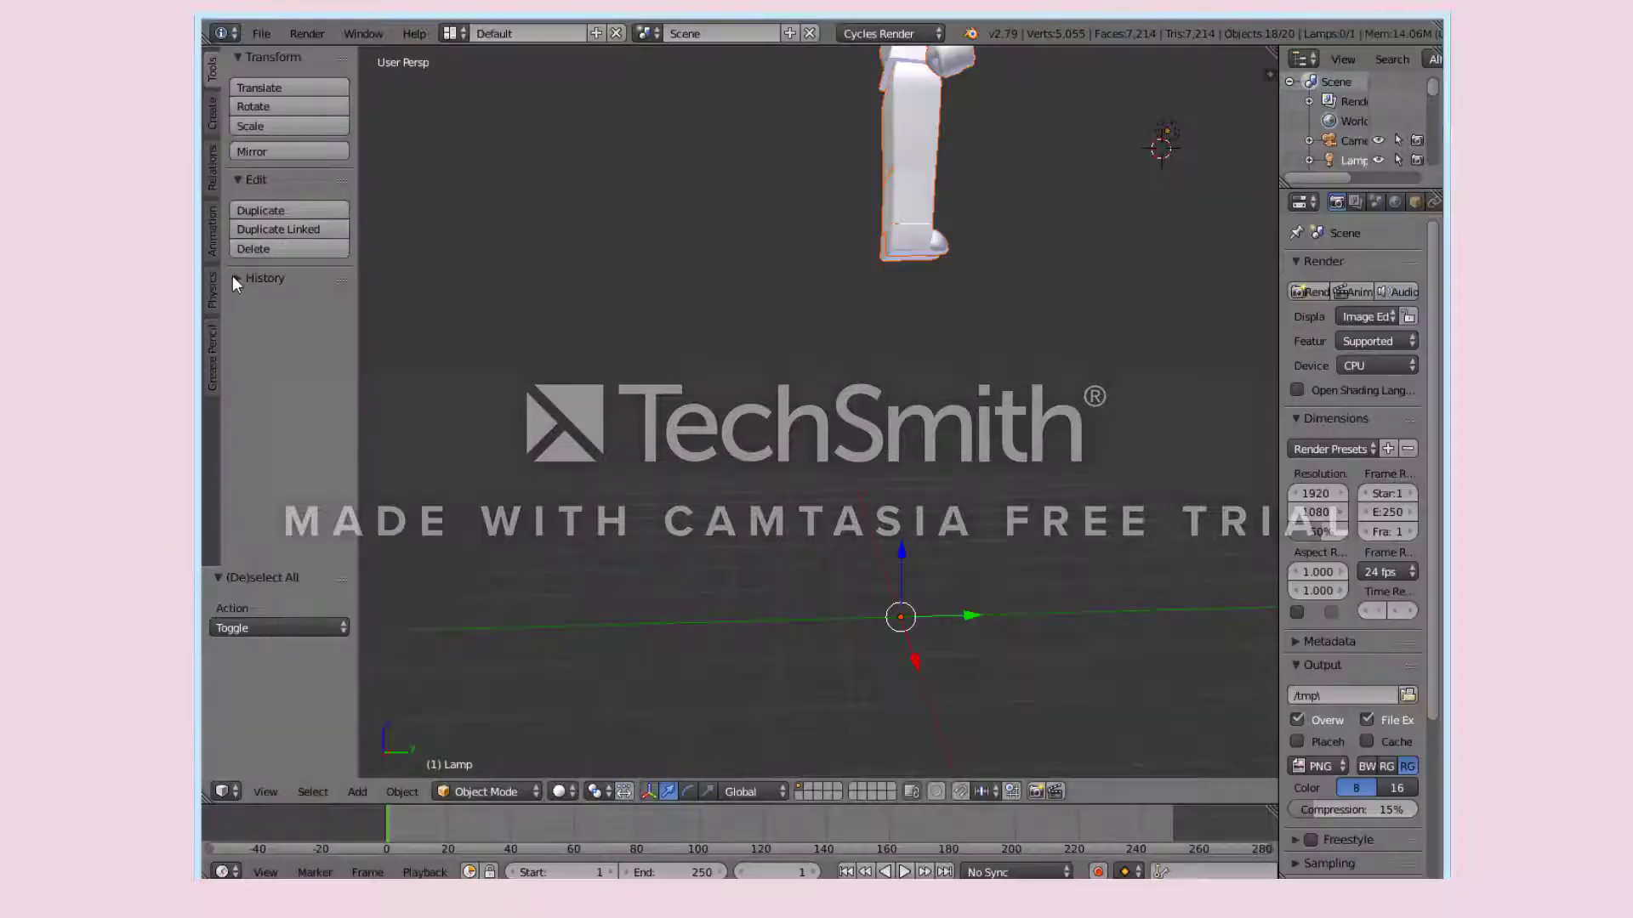
Set the origins of all the imported character's parts to their geometry.
right_click(916, 156)
click(289, 298)
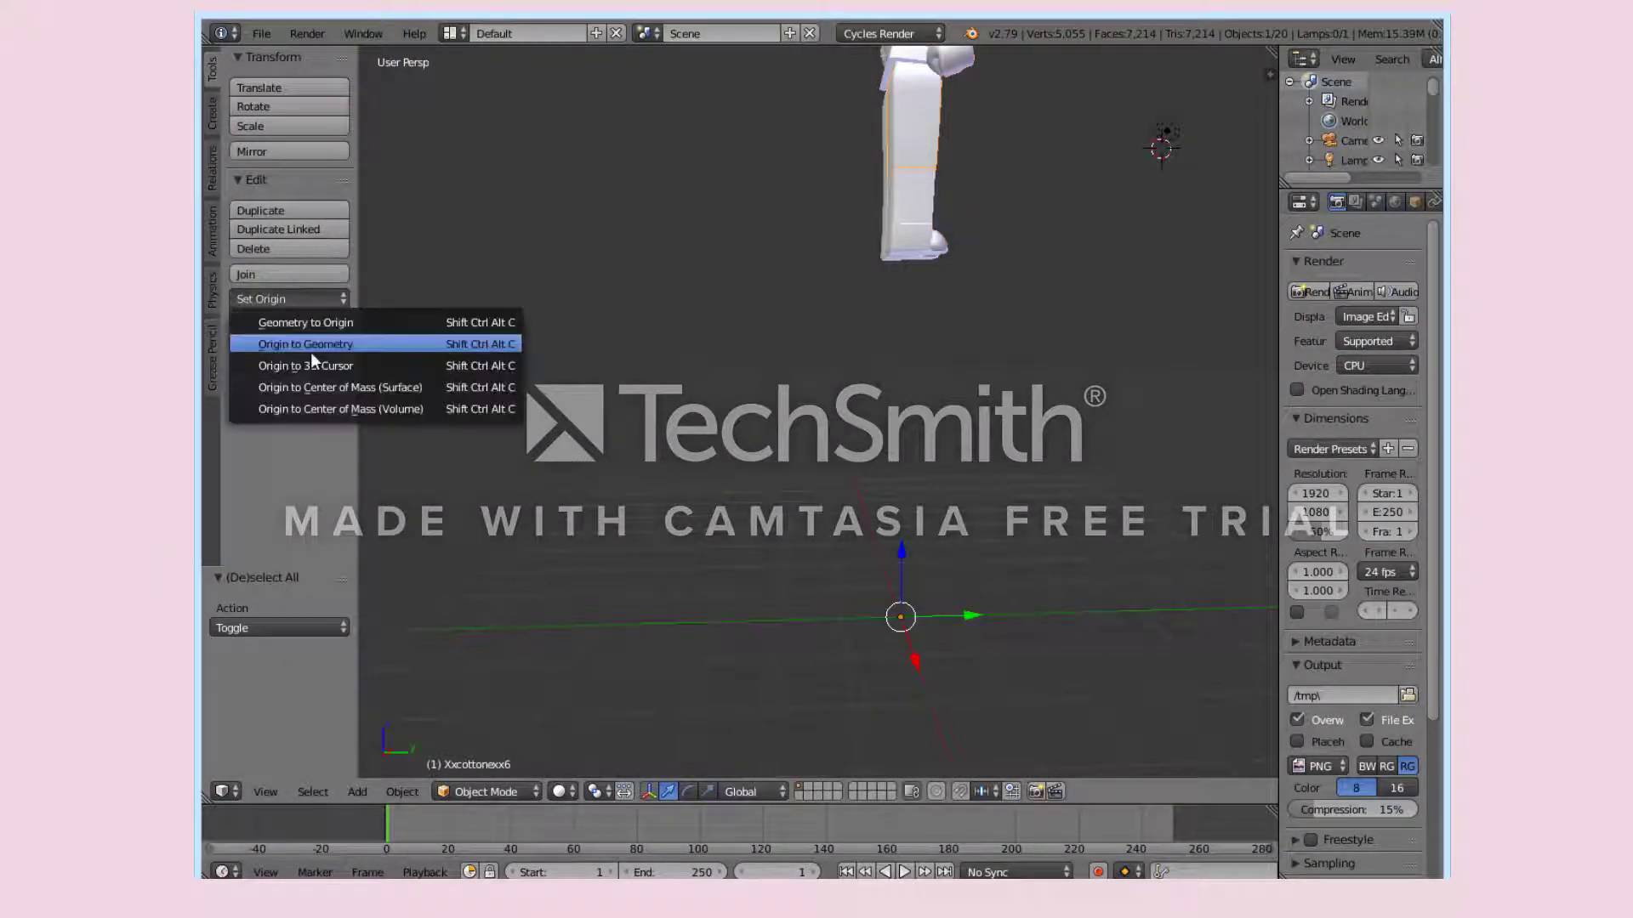
click(309, 344)
key(shift+f)
key(d)
click(817, 410)
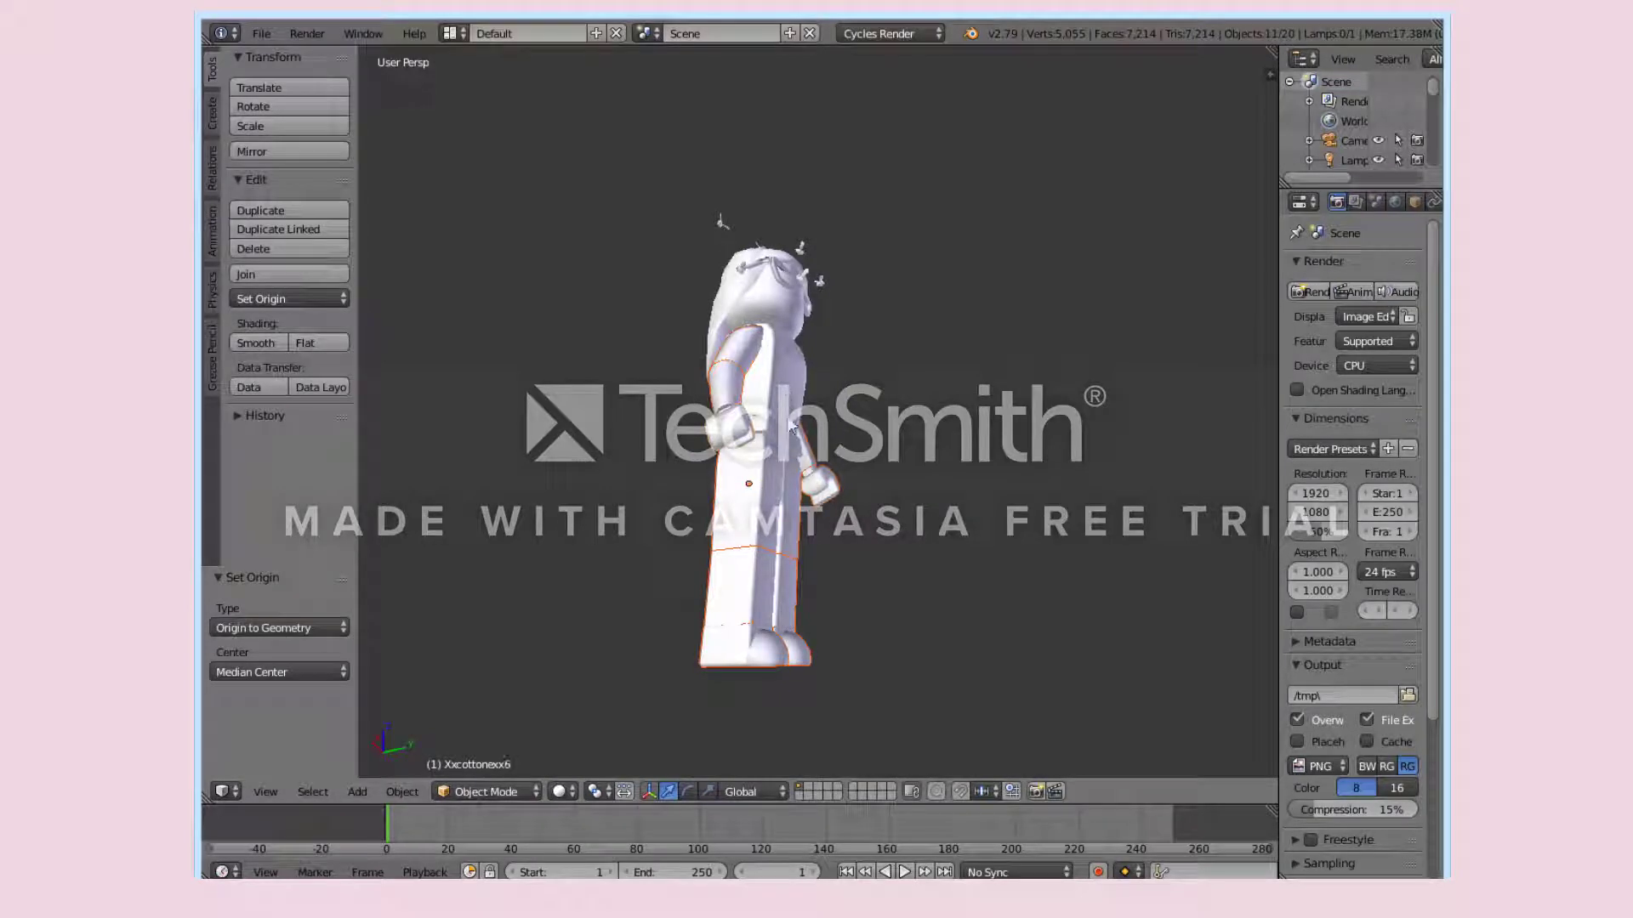
key(shift+f)
click(600, 274)
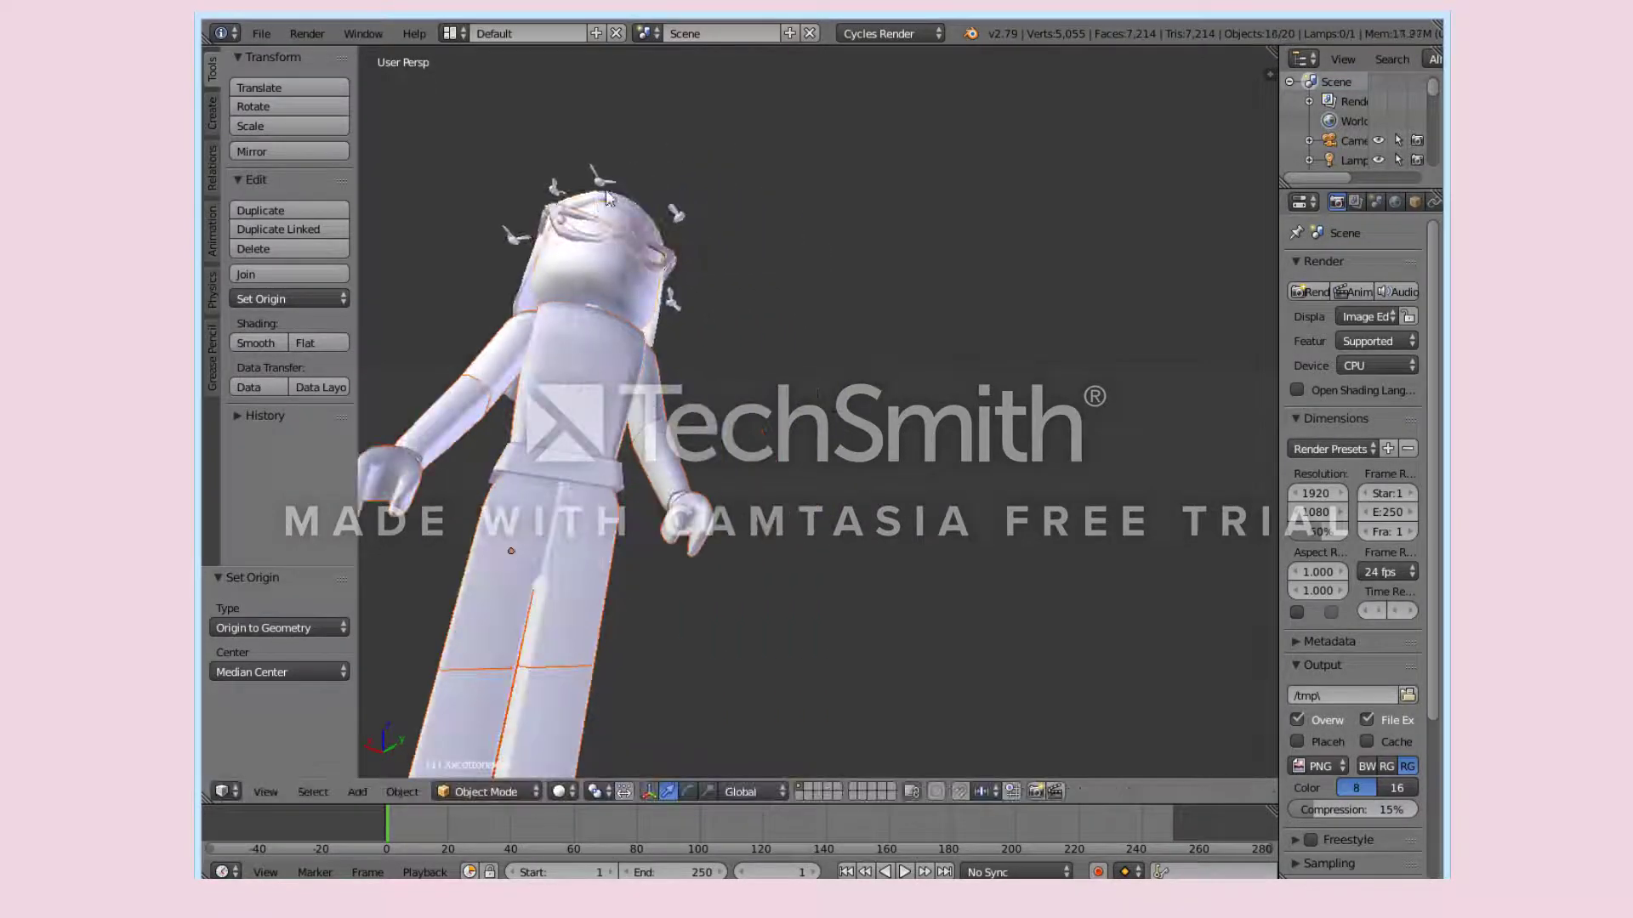
click(286, 301)
click(287, 342)
Move the whole character down about 4.5 units along Z.
drag(577, 393, 430, 676)
shift+right_click(591, 467)
key(shift+f)
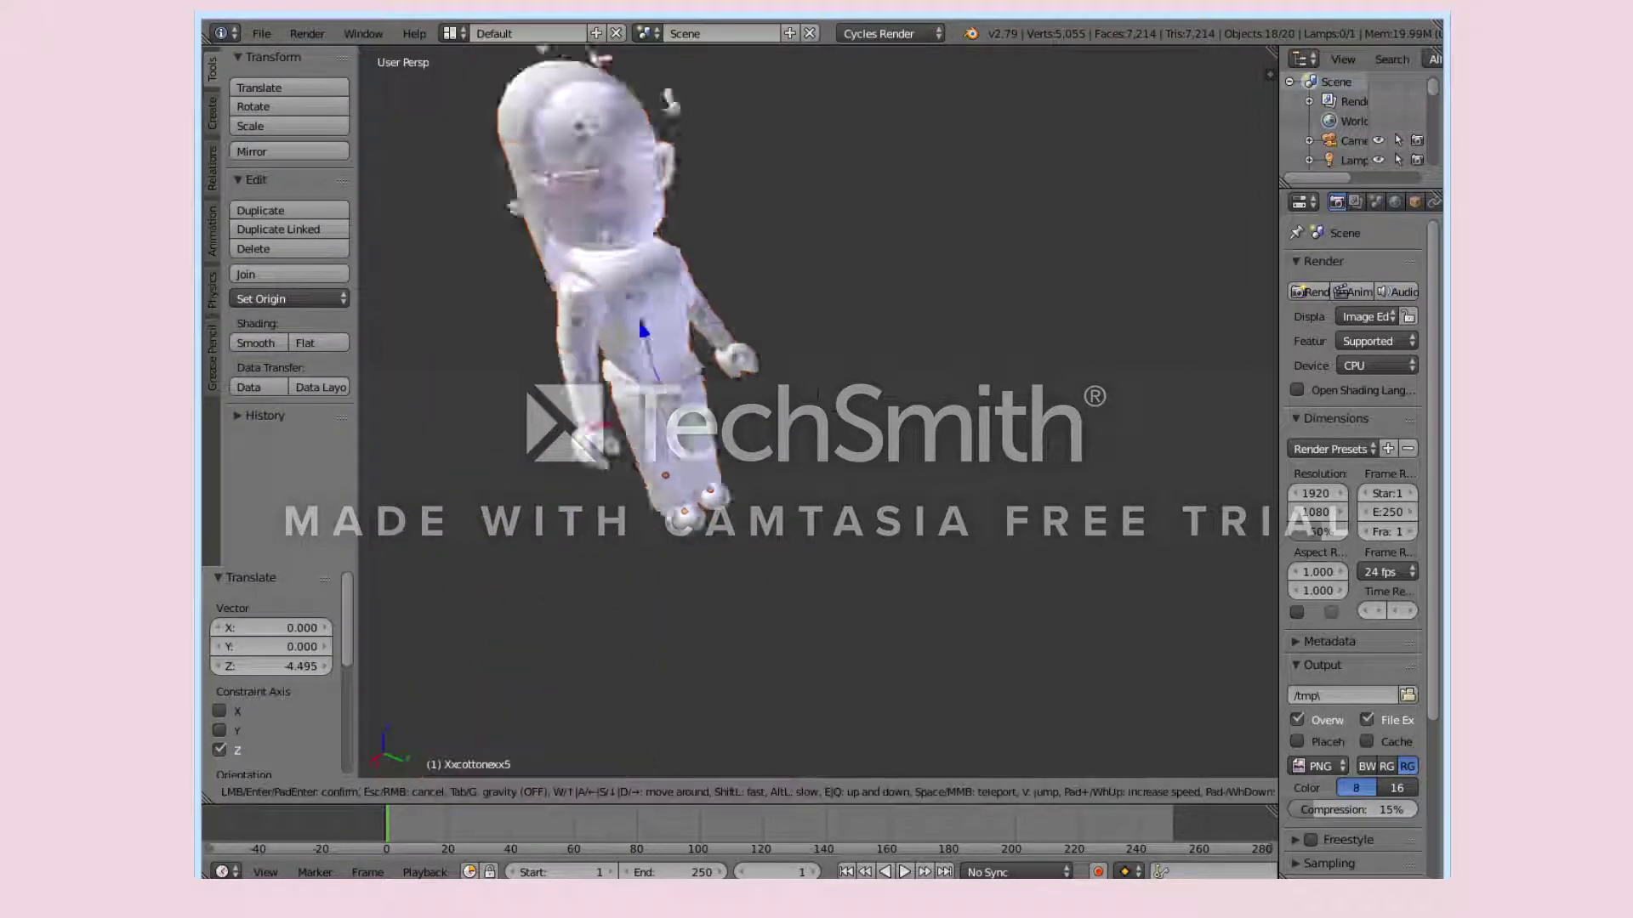
click(818, 412)
Rotate the whole character about 88° around Z, lower it about 0.98 units, and deselect everything.
click(687, 791)
drag(738, 558, 646, 762)
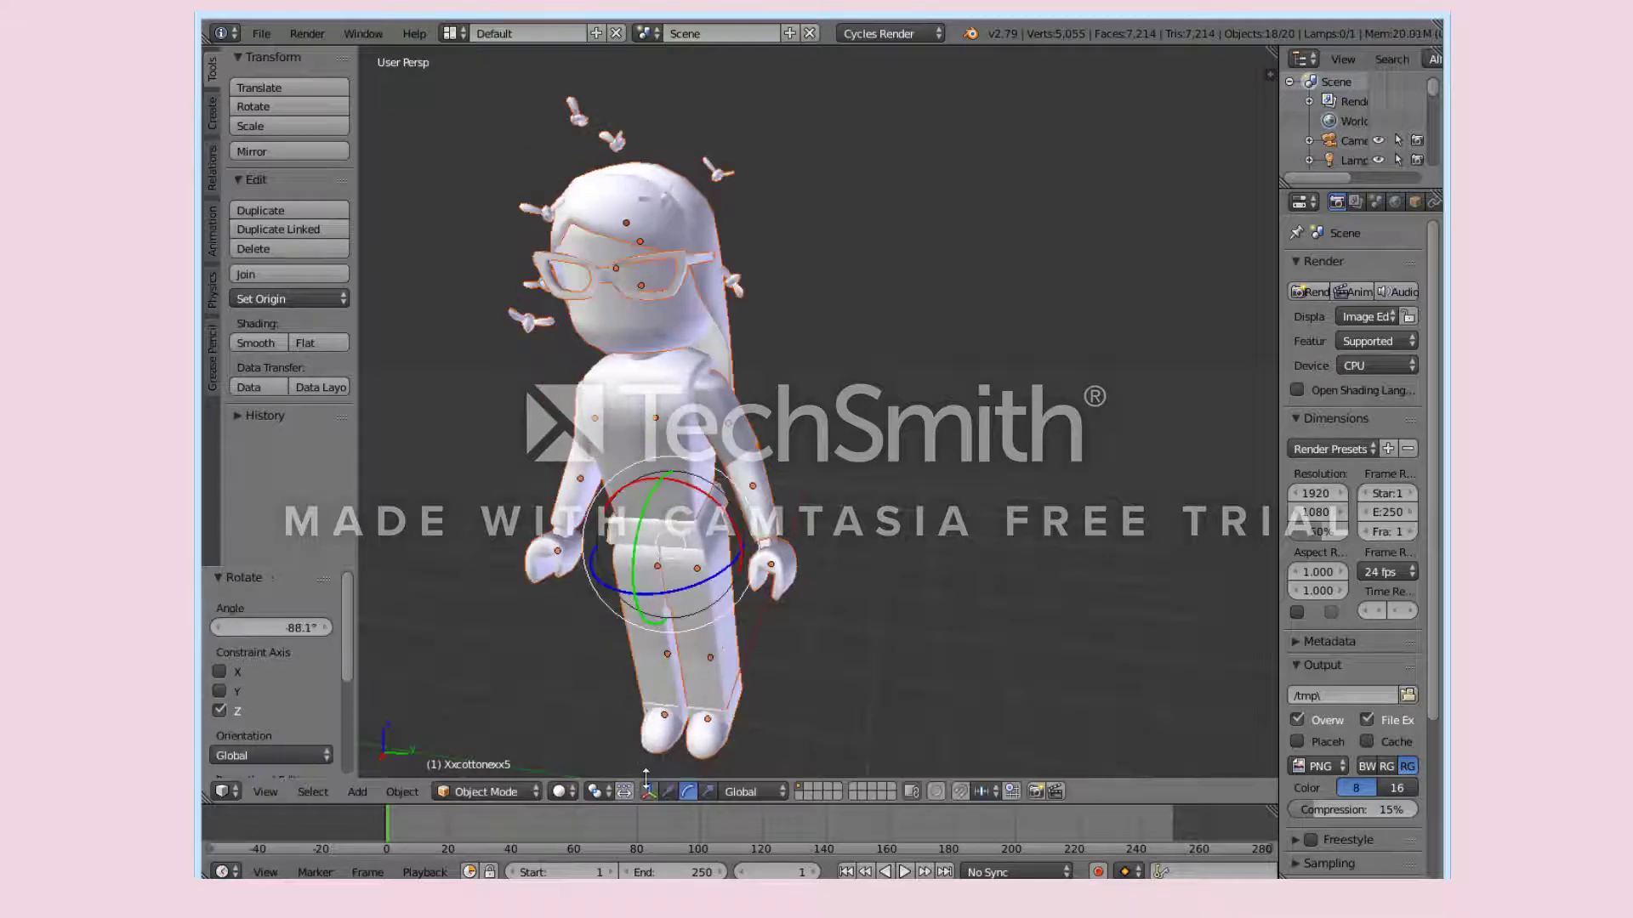
key(g)
key(z)
click(654, 568)
key(shift+f)
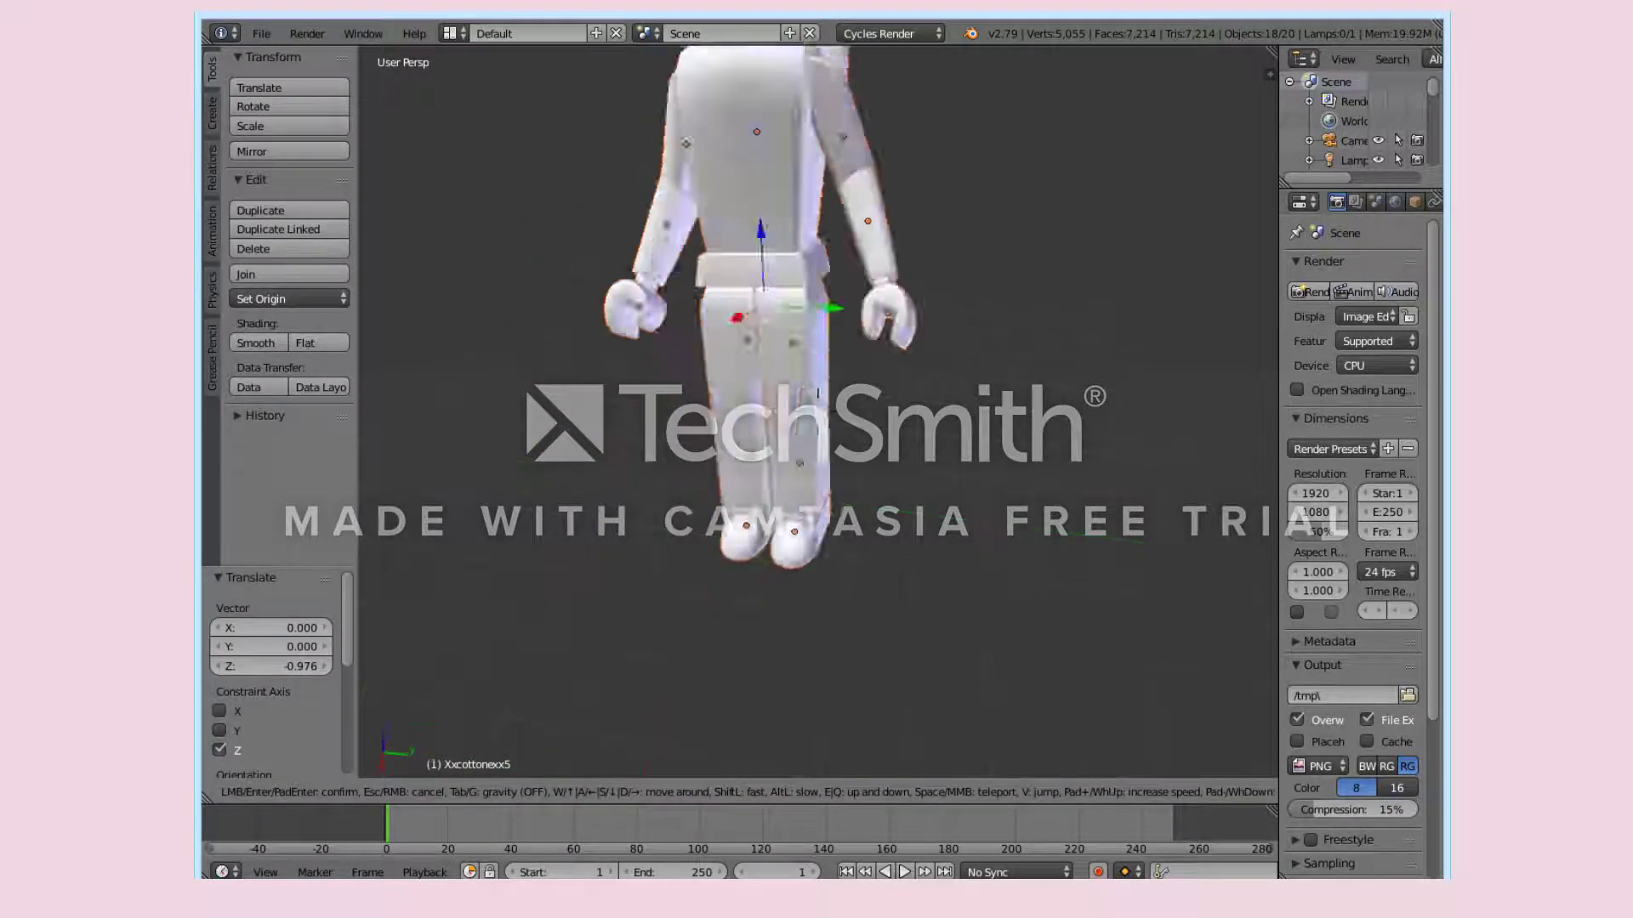
key(Return)
key(a)
Make the render film transparent and set the viewport shading to Material.
scroll(1352, 681, down, 5)
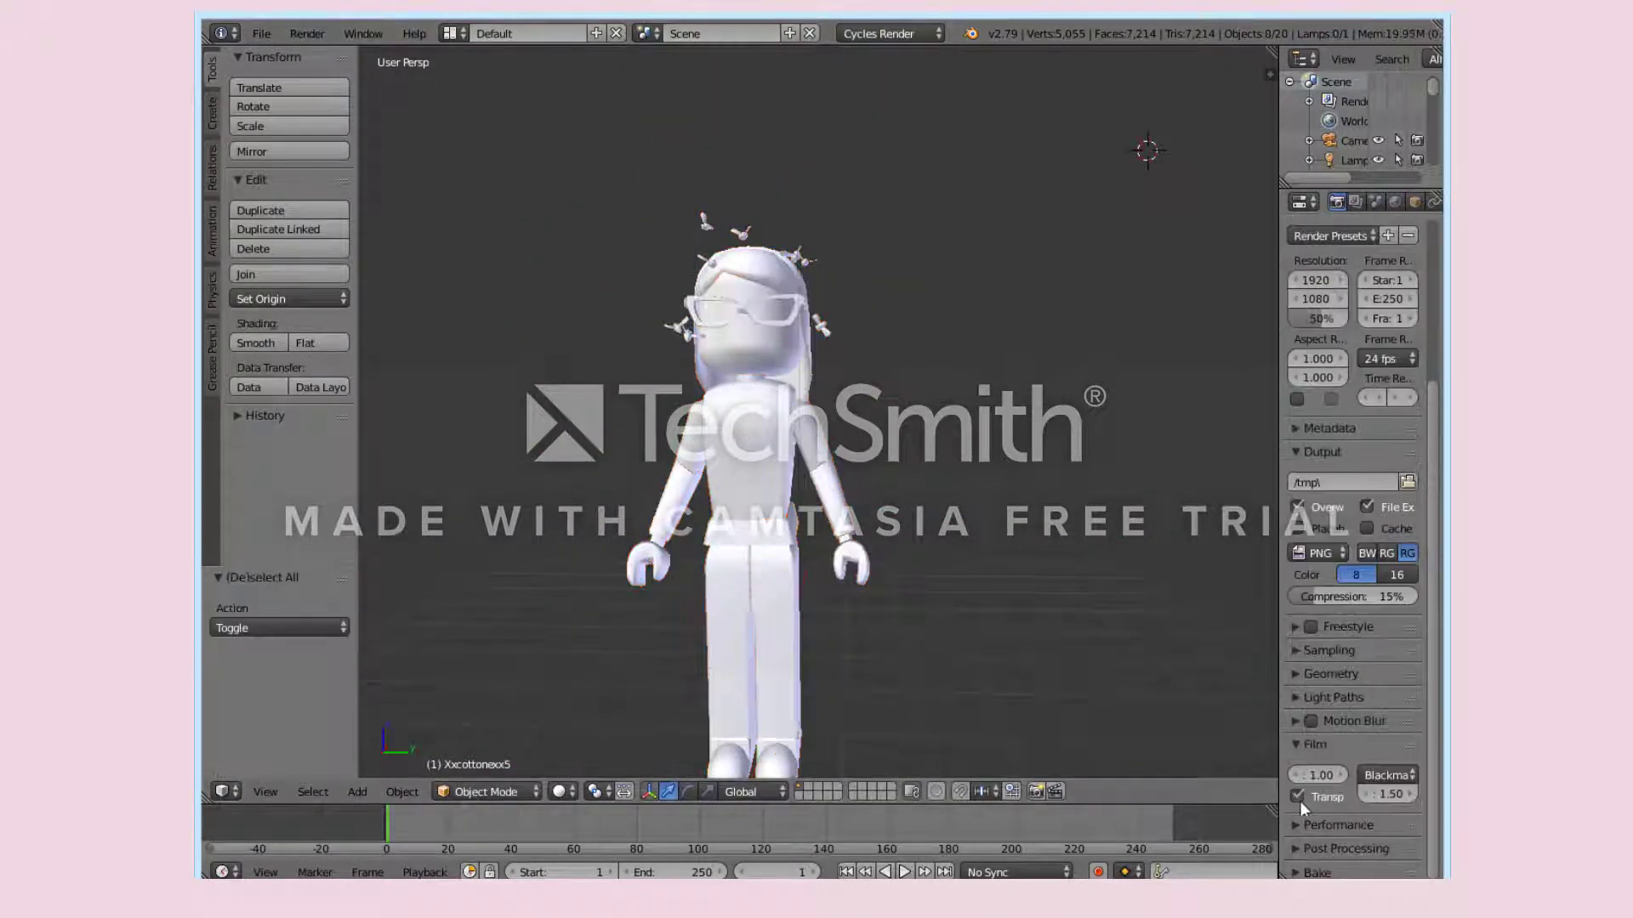
click(559, 792)
click(561, 704)
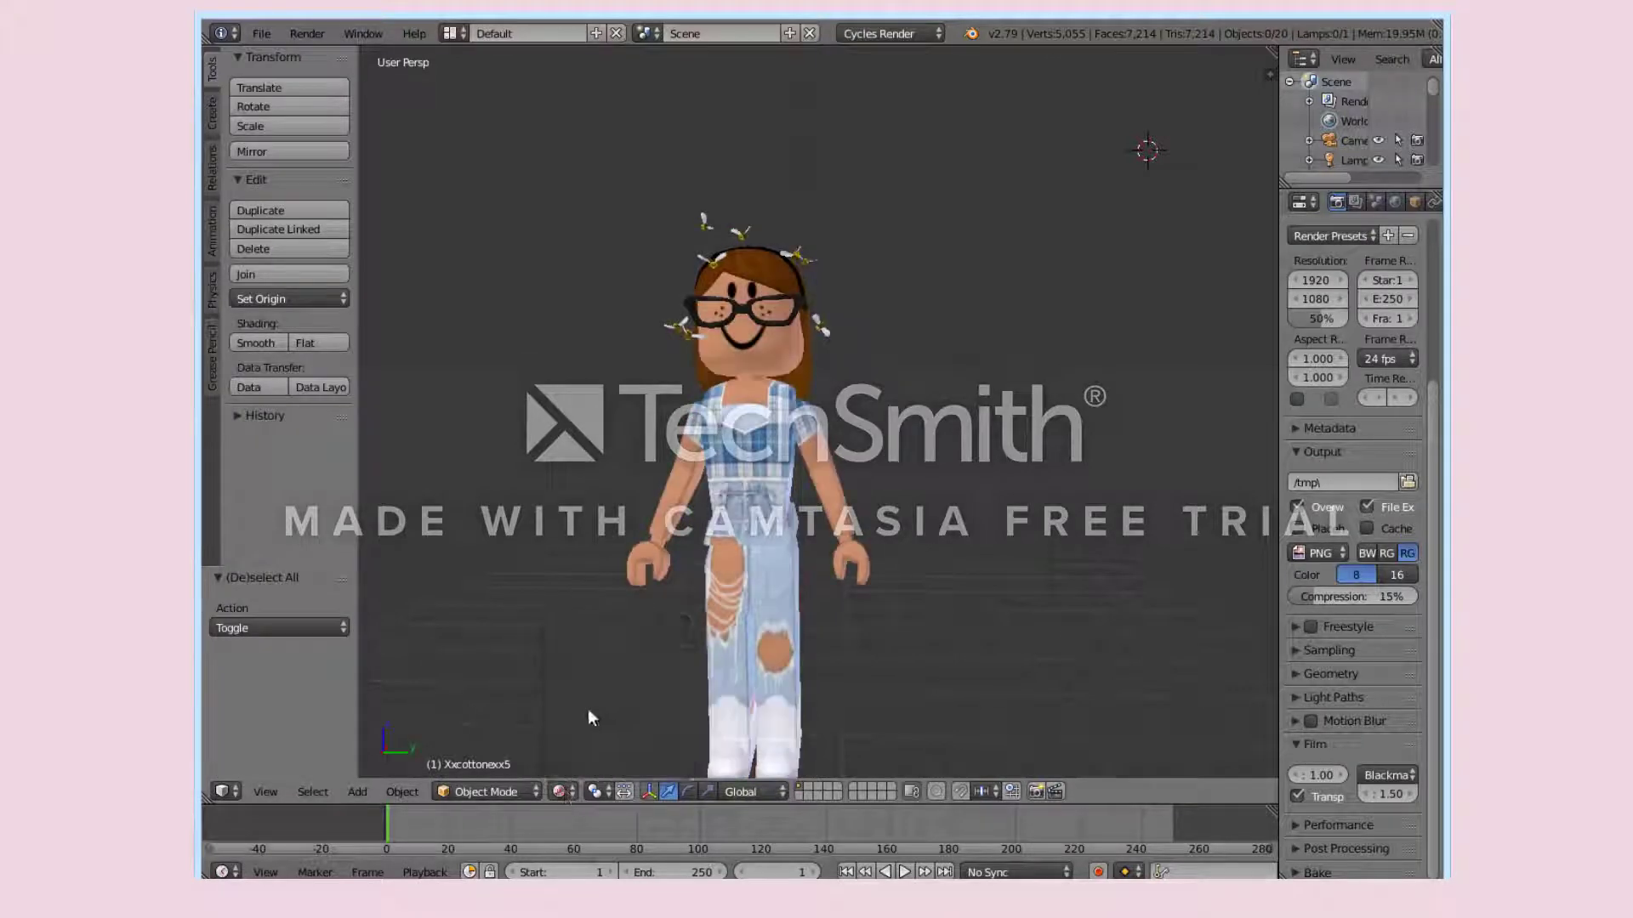
Preview the character in Rendered viewport shading and return to Material shading.
click(559, 791)
click(568, 661)
key(shift+f)
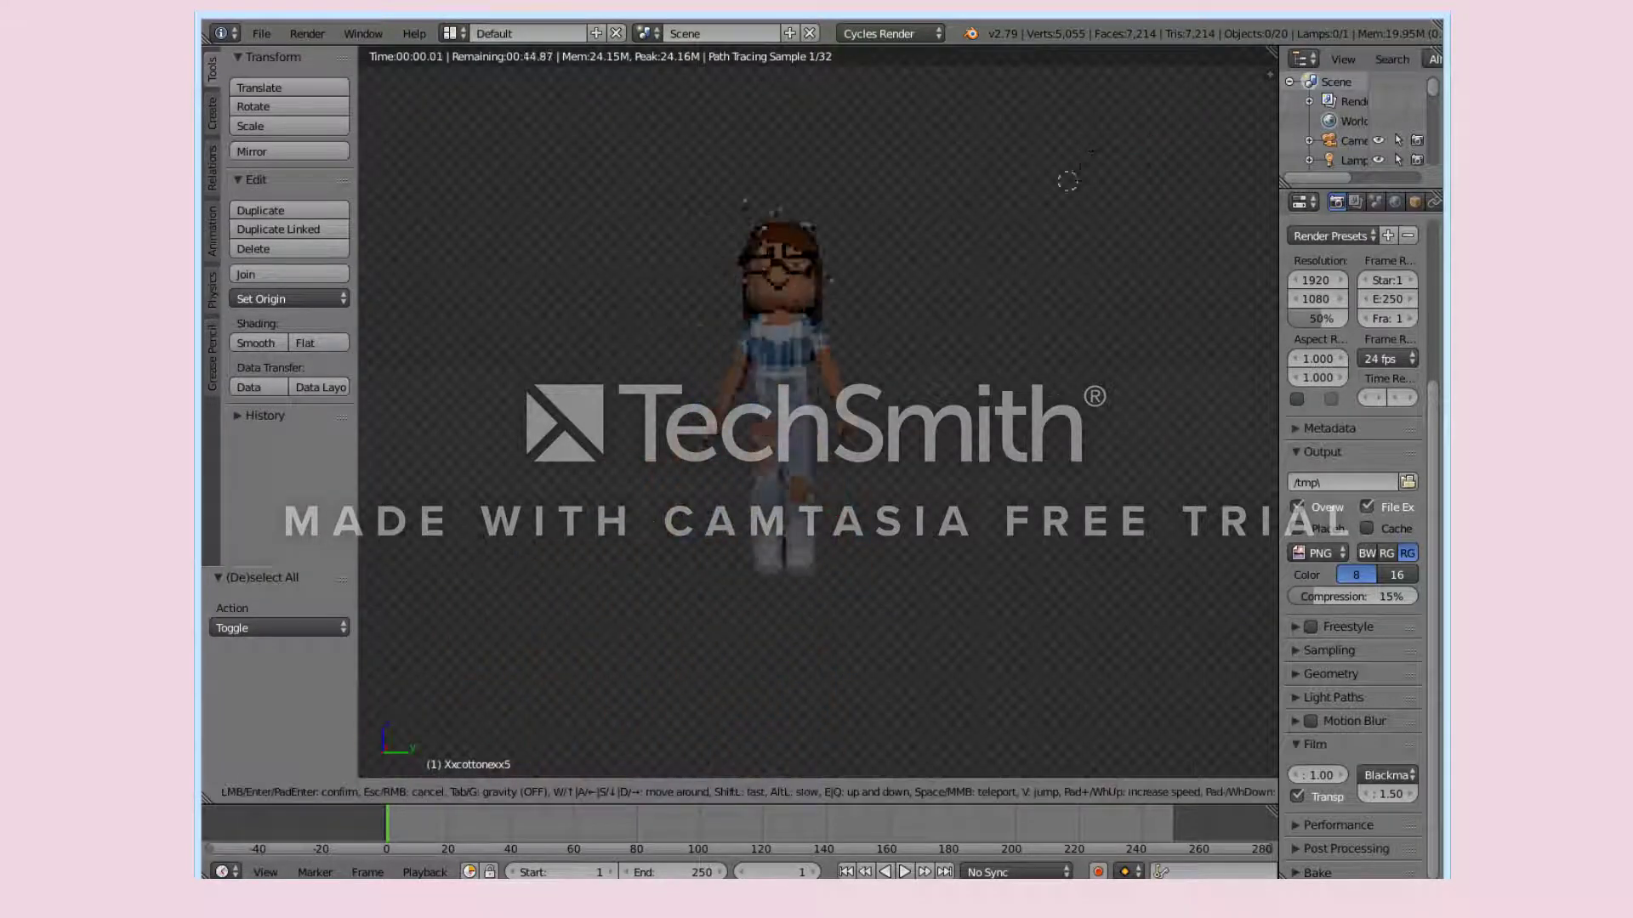
key(Return)
click(558, 791)
click(599, 696)
Set the right lower arm's origin to its geometry, rotate it inward, and shift it about 0.09 units along Y under the elbow.
key(shift+f)
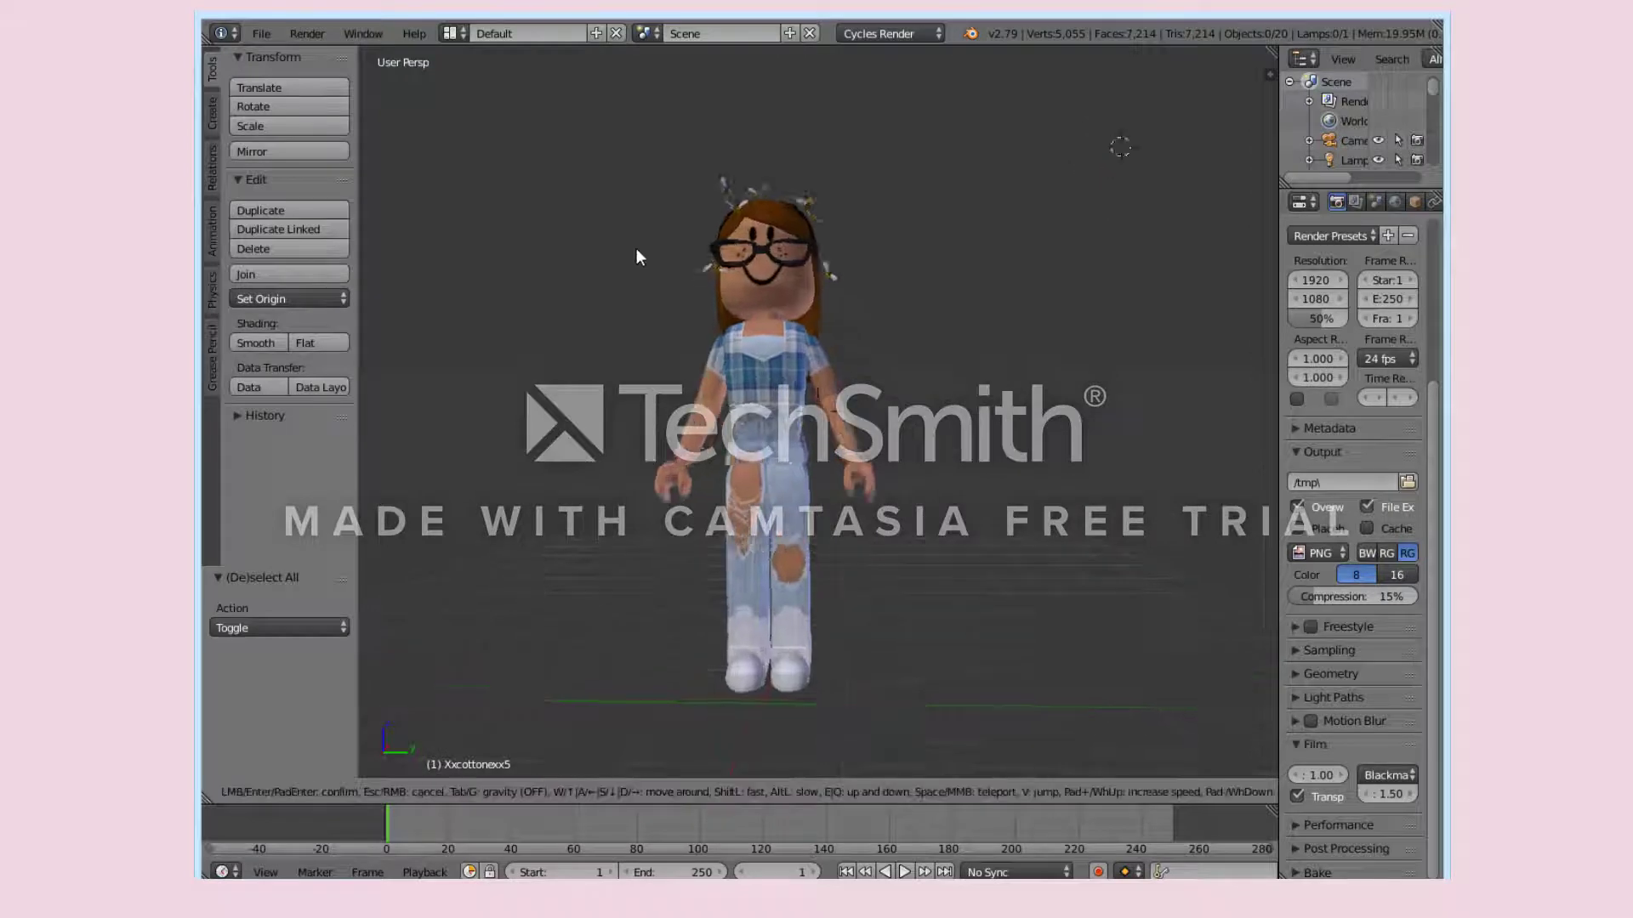
key(w)
click(740, 588)
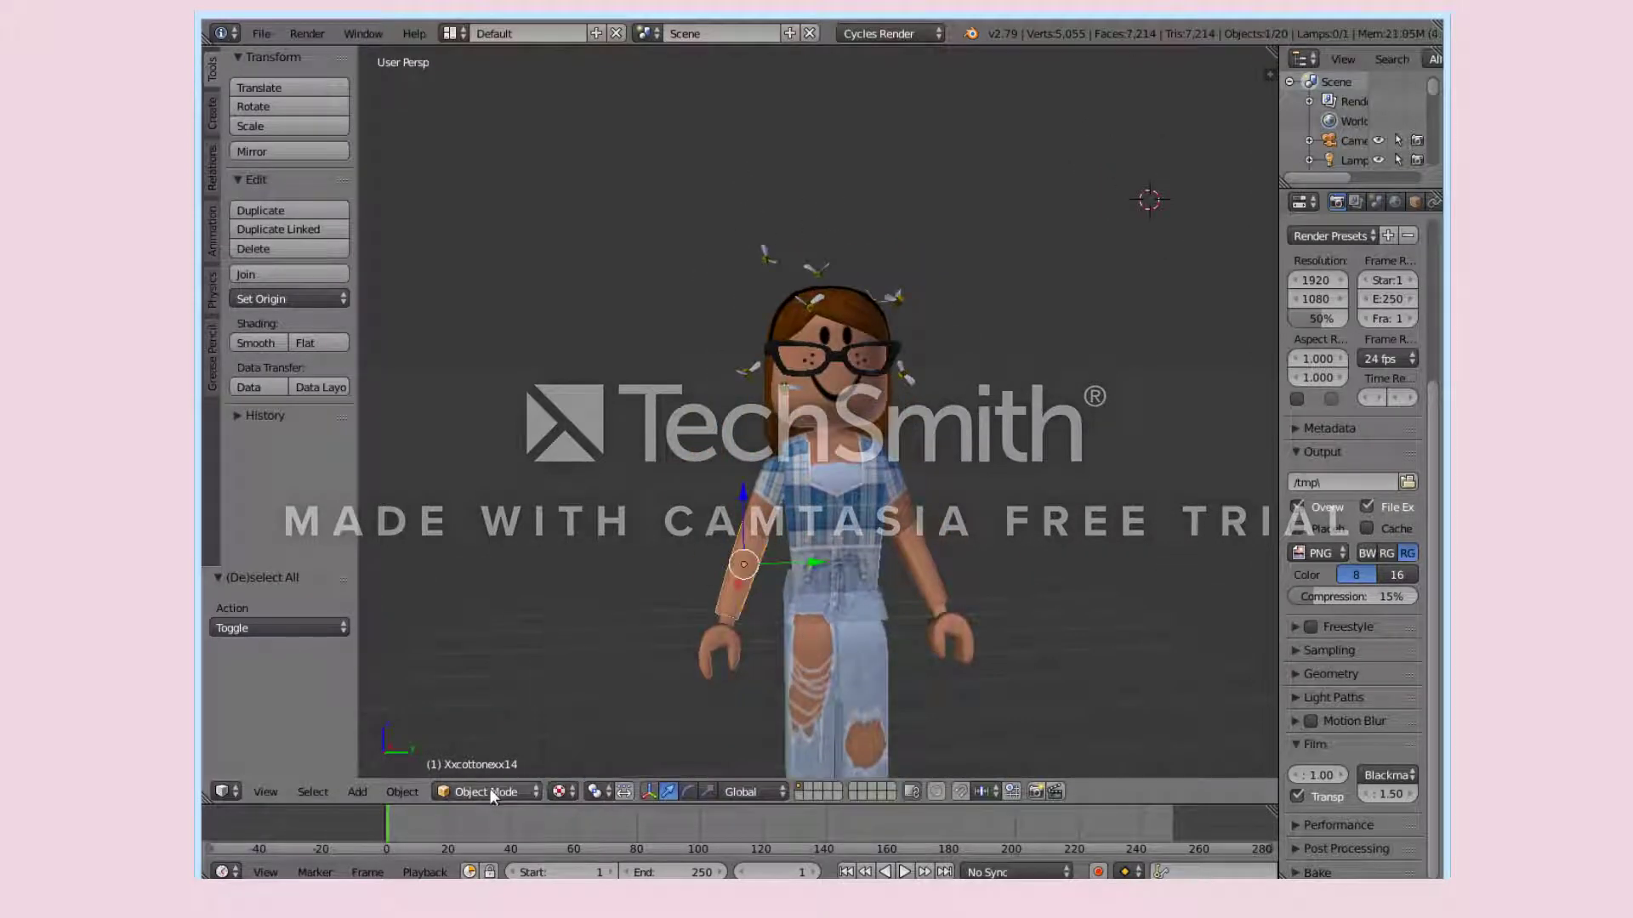
click(310, 301)
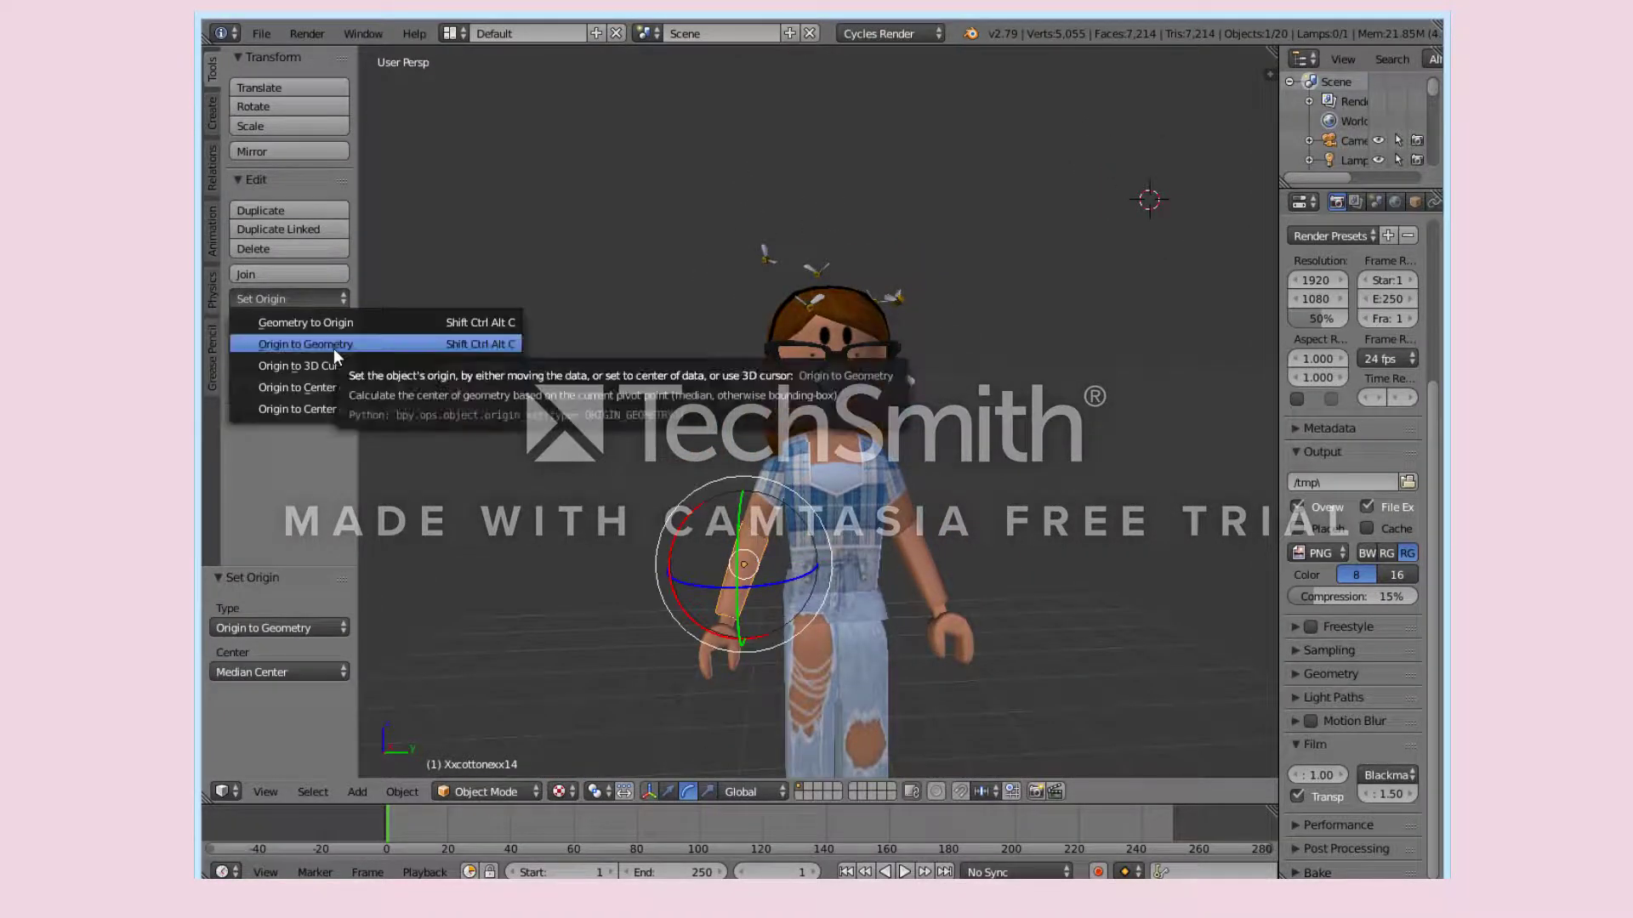
click(333, 348)
drag(777, 582, 744, 574)
drag(738, 506, 736, 524)
drag(809, 581, 820, 584)
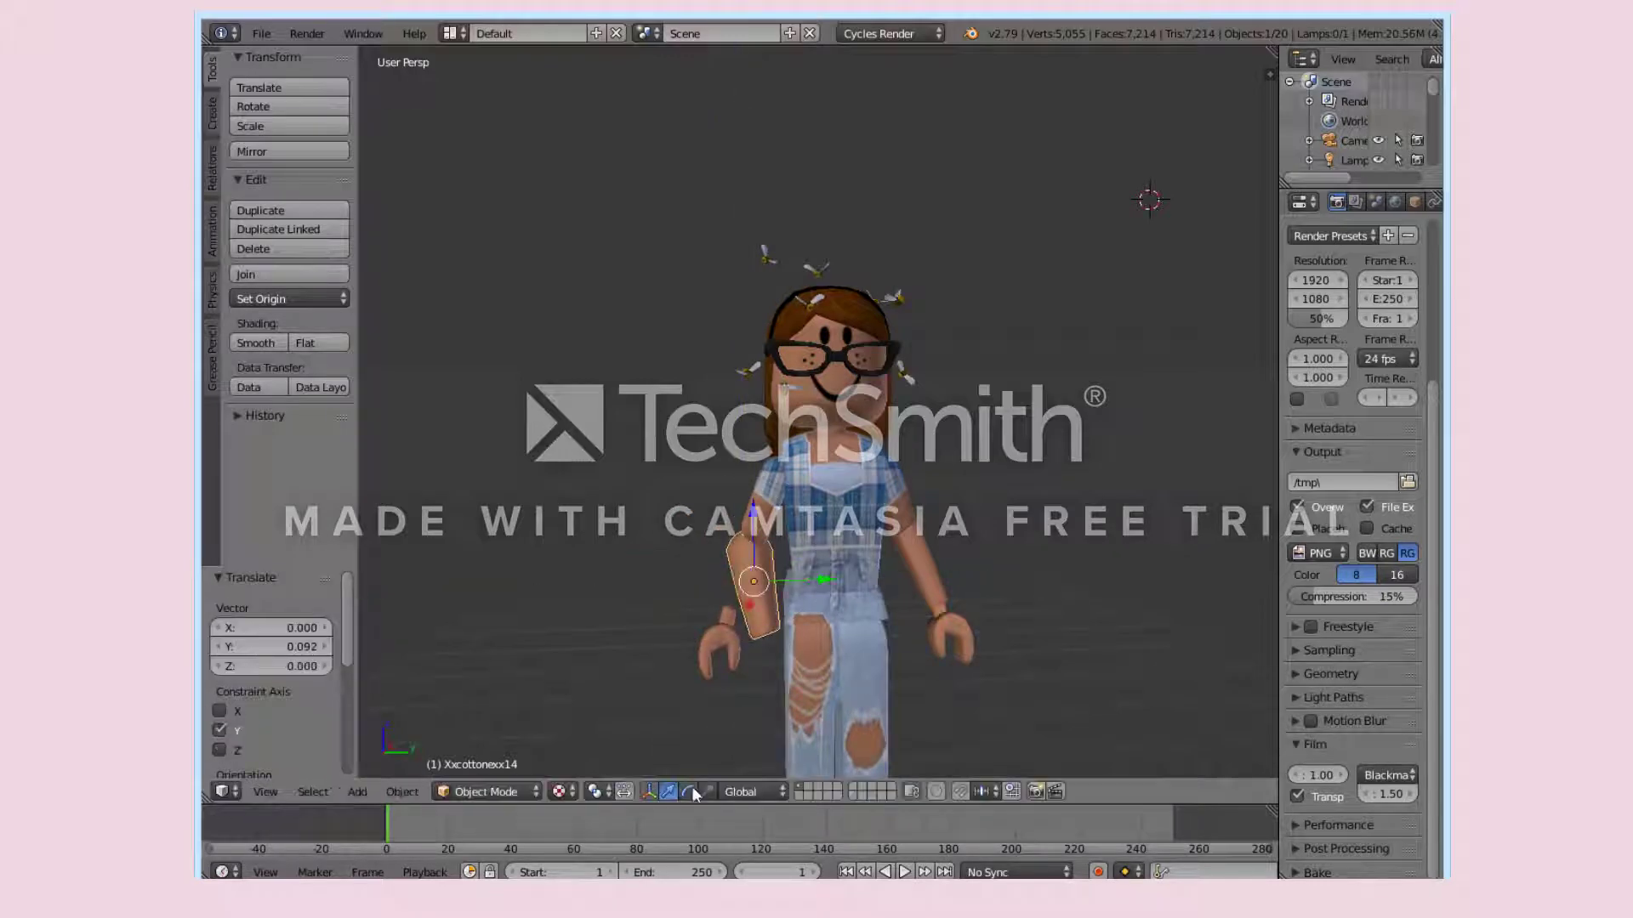
Rotate the right hand about 43° around X and reposition it at the end of the lower arm, lowering it about 0.13 units.
right_click(720, 642)
drag(772, 643, 822, 643)
click(694, 791)
drag(724, 579, 694, 642)
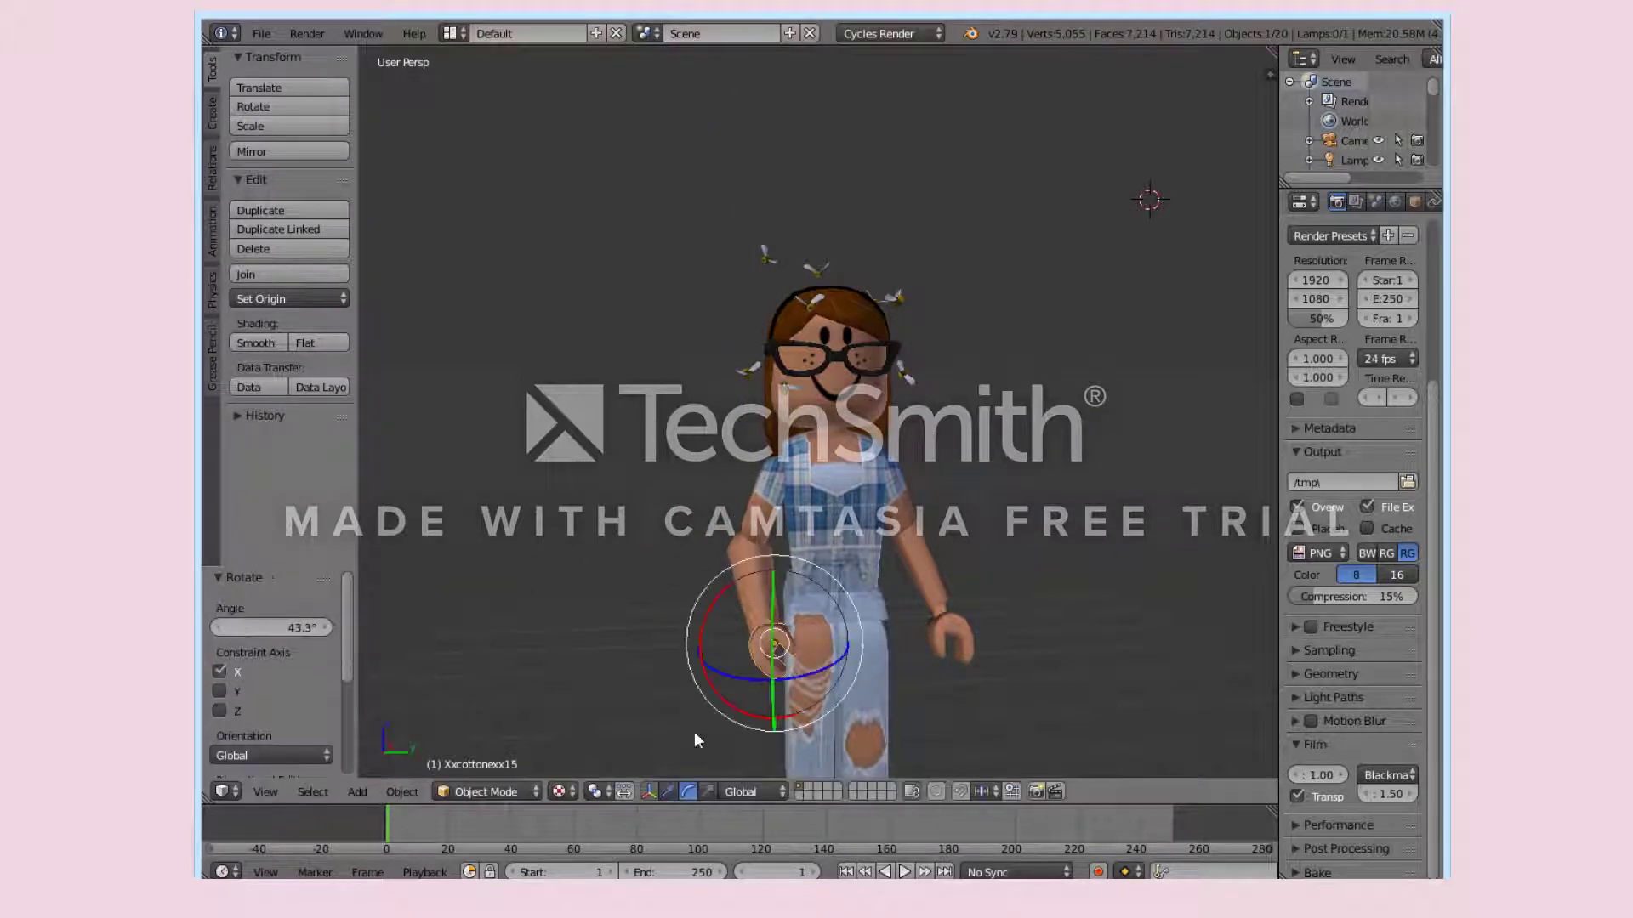
click(669, 791)
click(761, 664)
drag(777, 567, 794, 582)
Move the right lower arm and hand together about 0.14 units inward along Y and slightly up to meet the upper arm.
key(shift+f)
key(w)
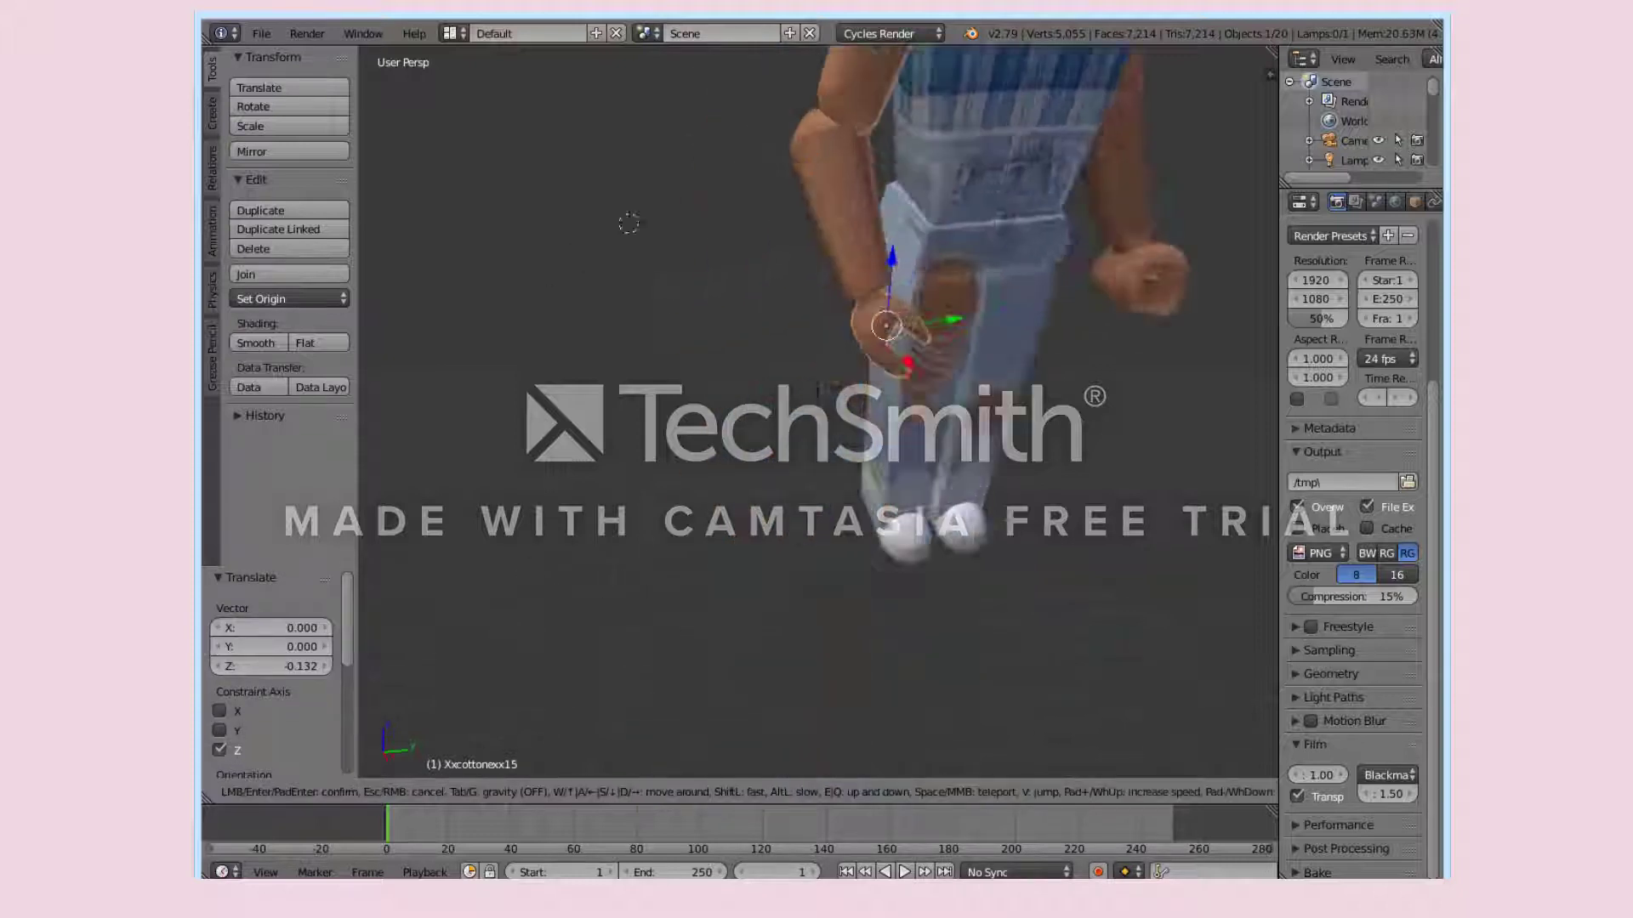
click(818, 412)
right_click(940, 452)
drag(1005, 474, 1028, 471)
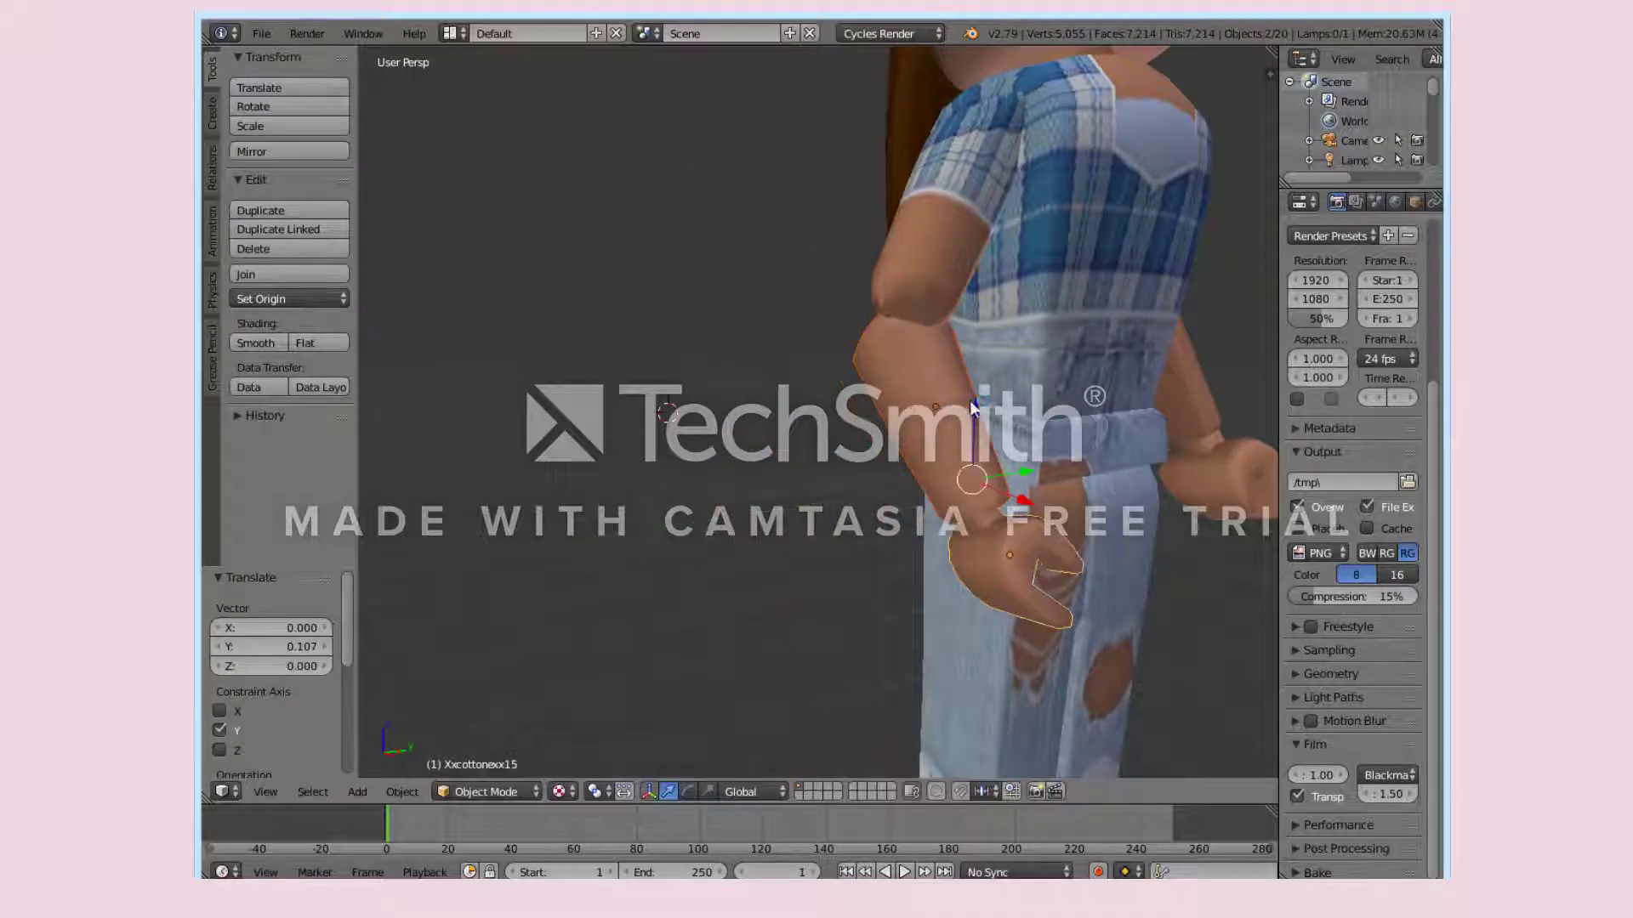
drag(971, 406, 971, 377)
drag(1028, 448, 1034, 449)
click(1036, 455)
Rotate the right upper arm slightly around the X axis.
right_click(935, 246)
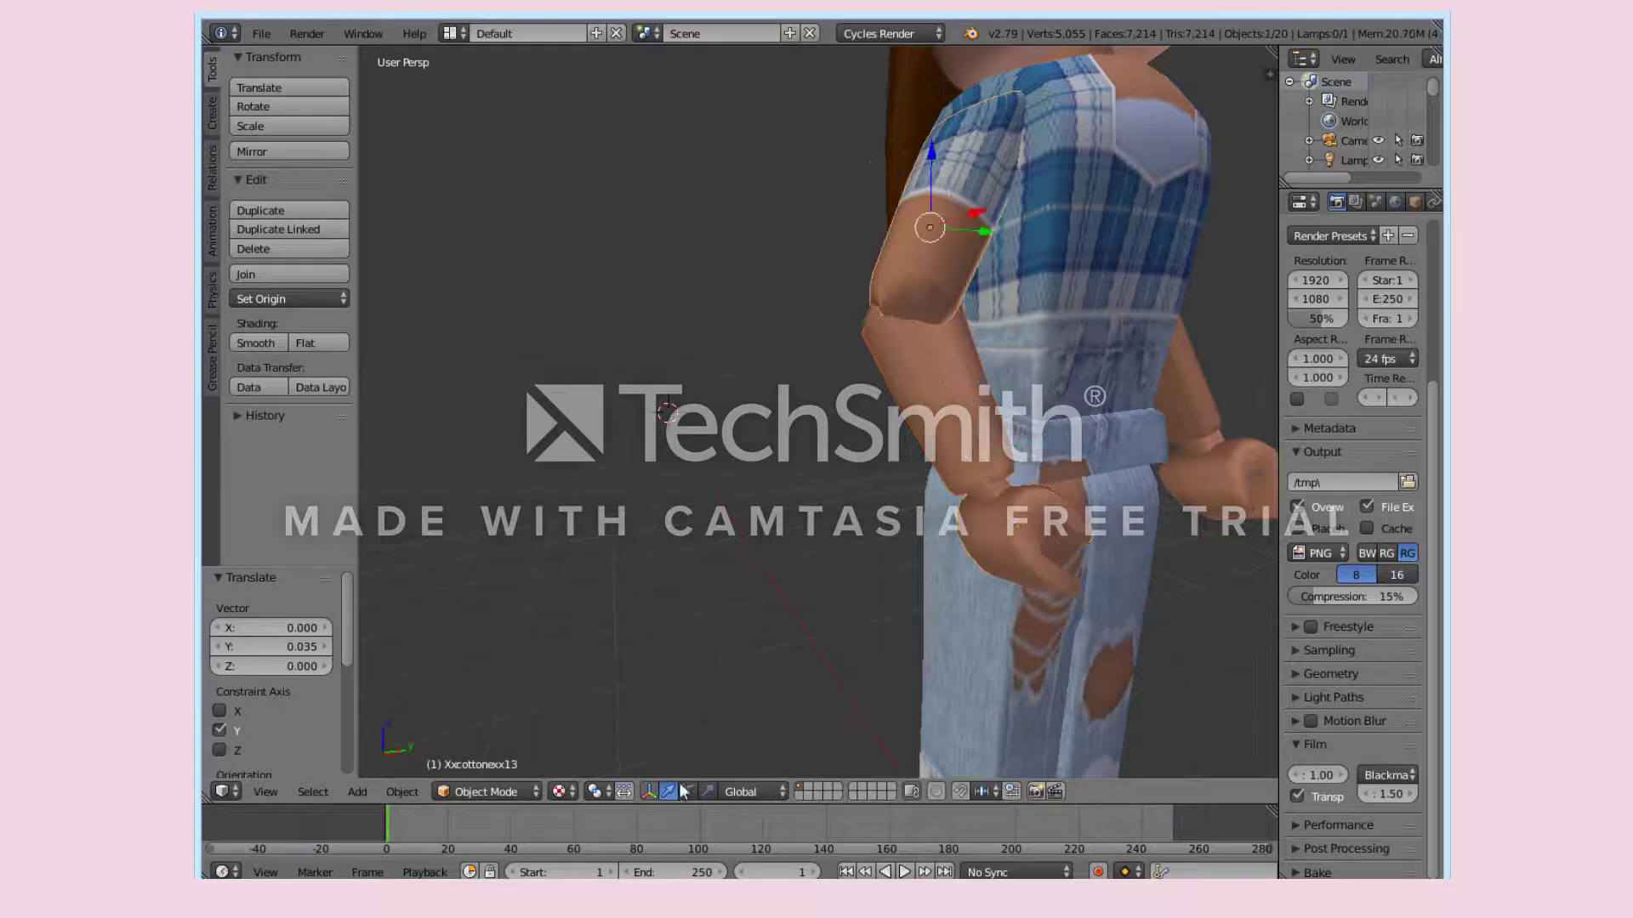
key(r)
key(x)
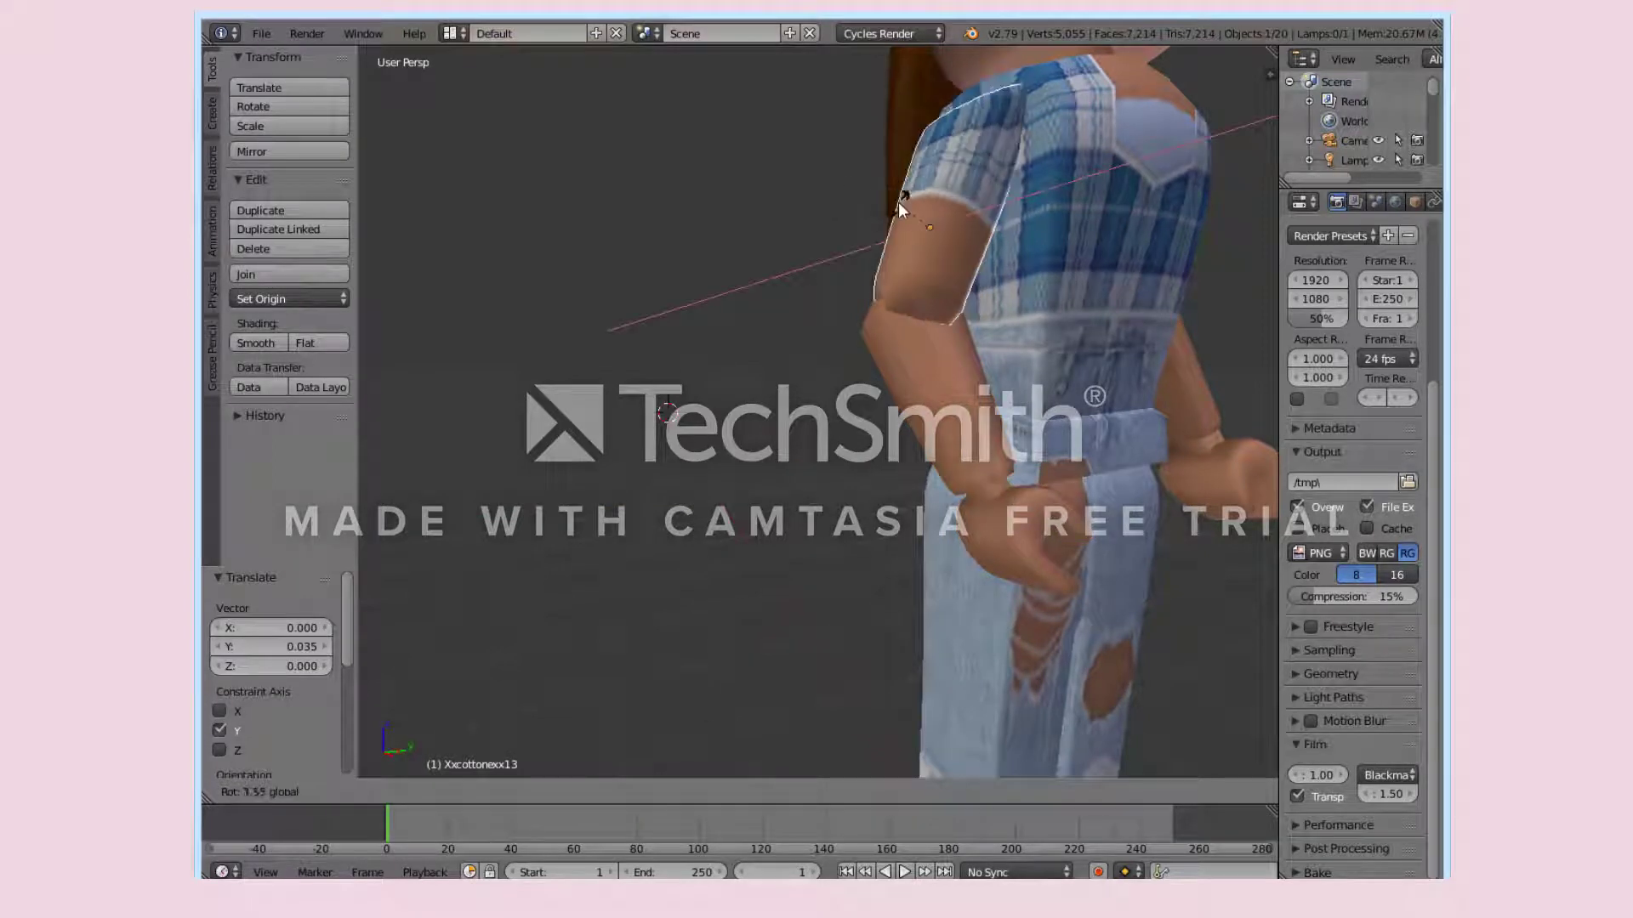
click(901, 209)
Reposition the right lower arm and hand along Y and Z so they line up with the rotated upper arm.
shift+right_click(1027, 532)
drag(1032, 467, 1049, 447)
click(1008, 402)
drag(1001, 383, 1001, 382)
middle_drag(1073, 521, 990, 495)
drag(1000, 503, 984, 501)
key(shift+f)
key(s)
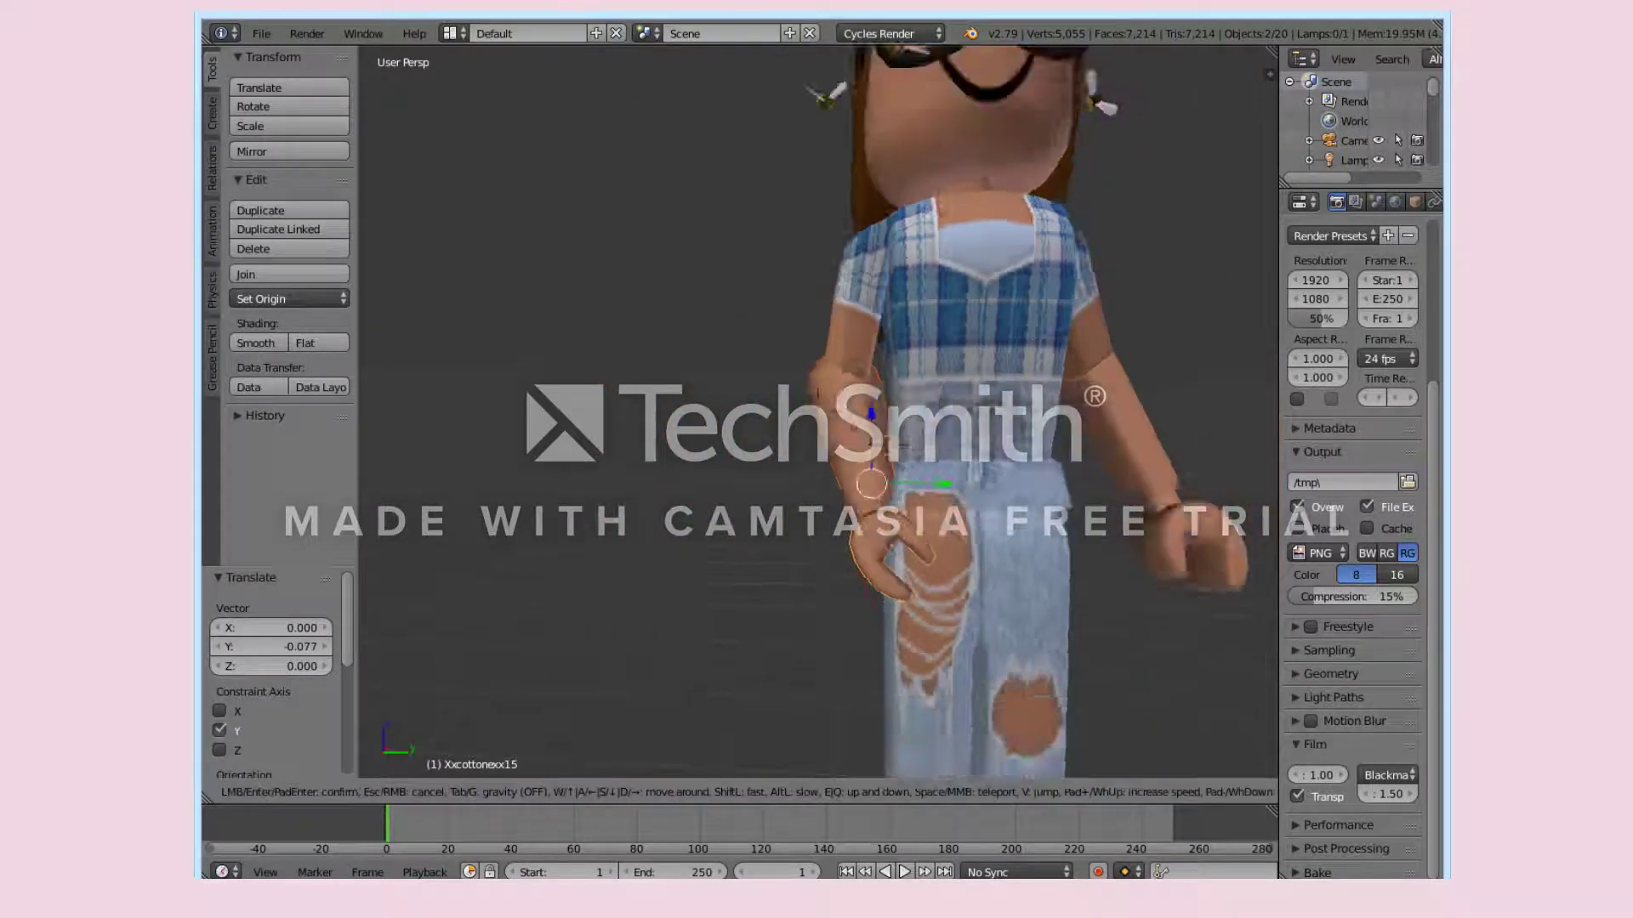
key(w)
key(s)
click(784, 428)
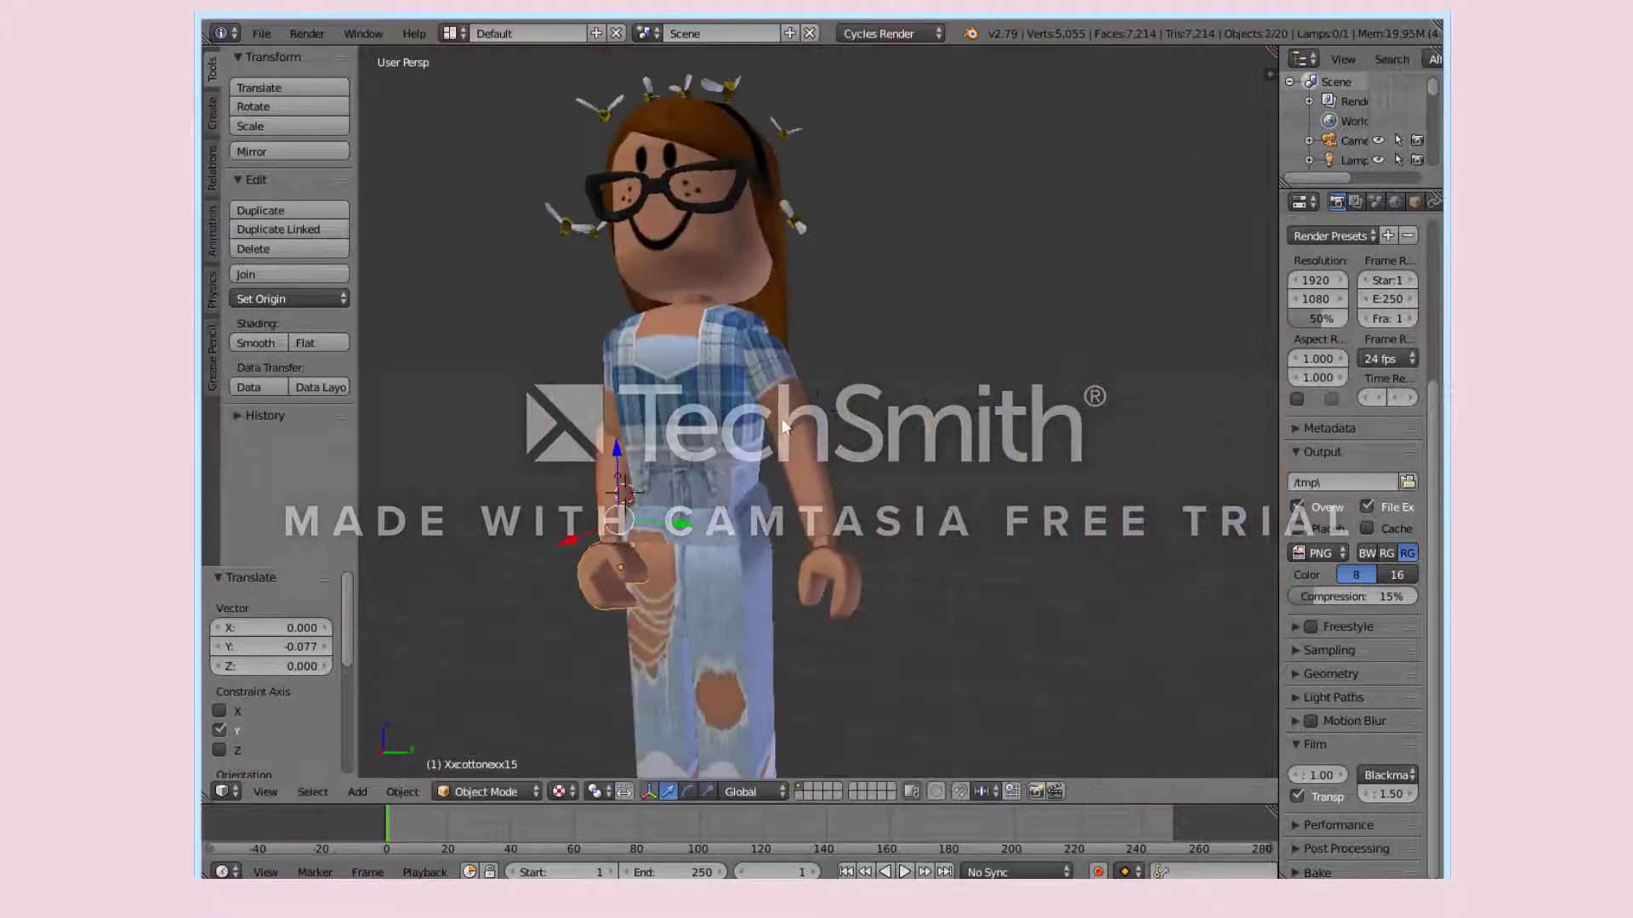
click(339, 298)
click(281, 338)
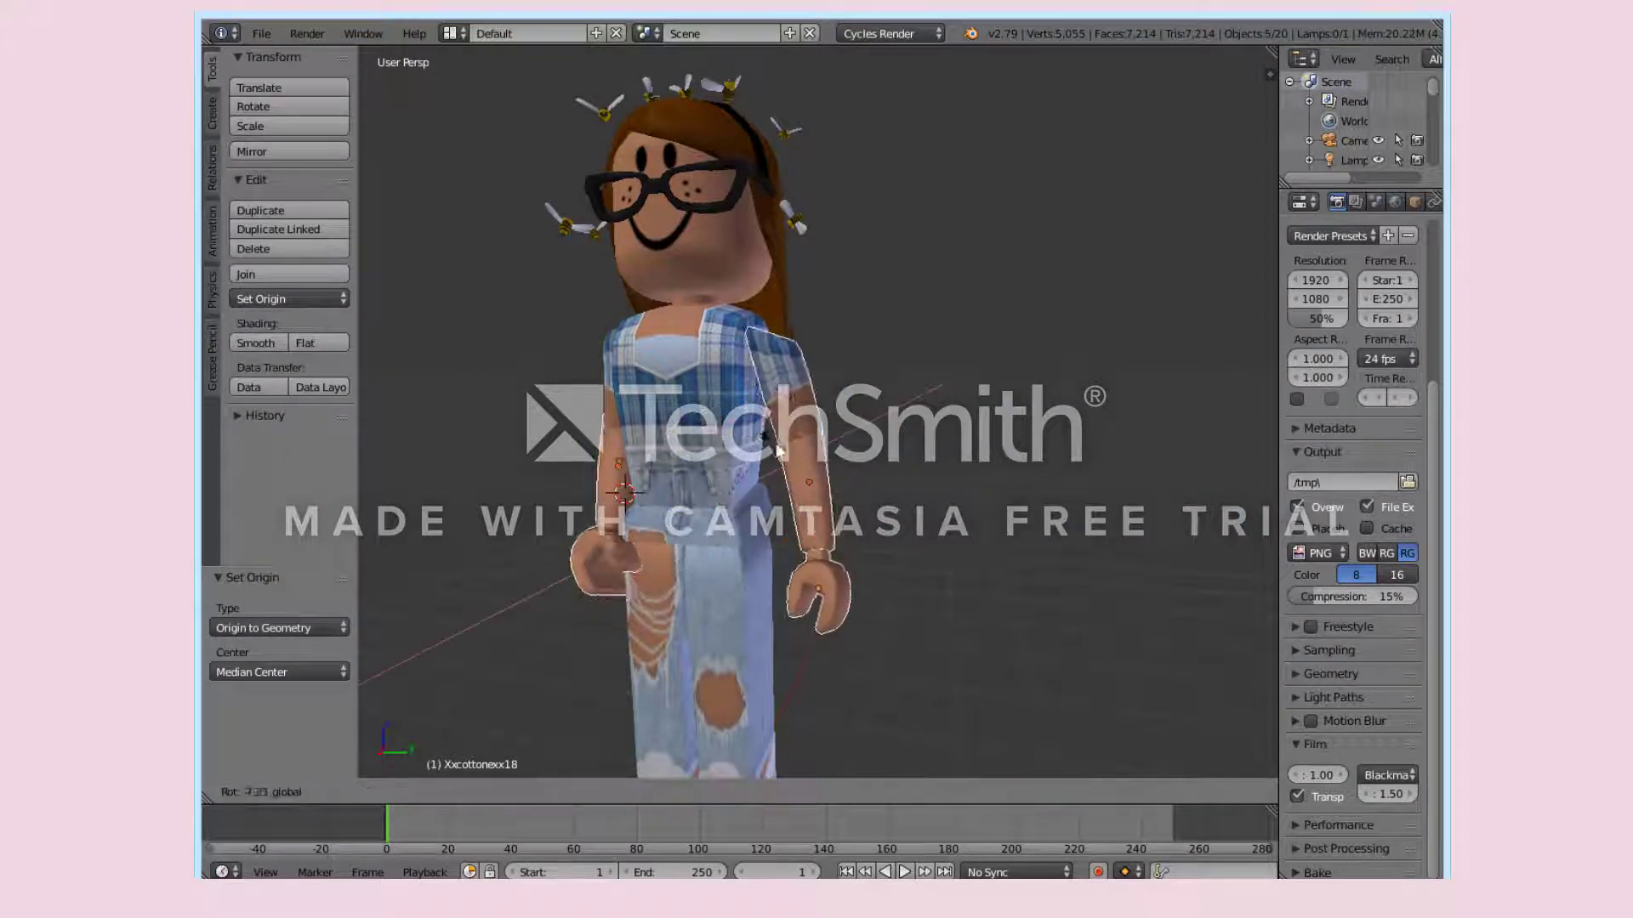
key(a)
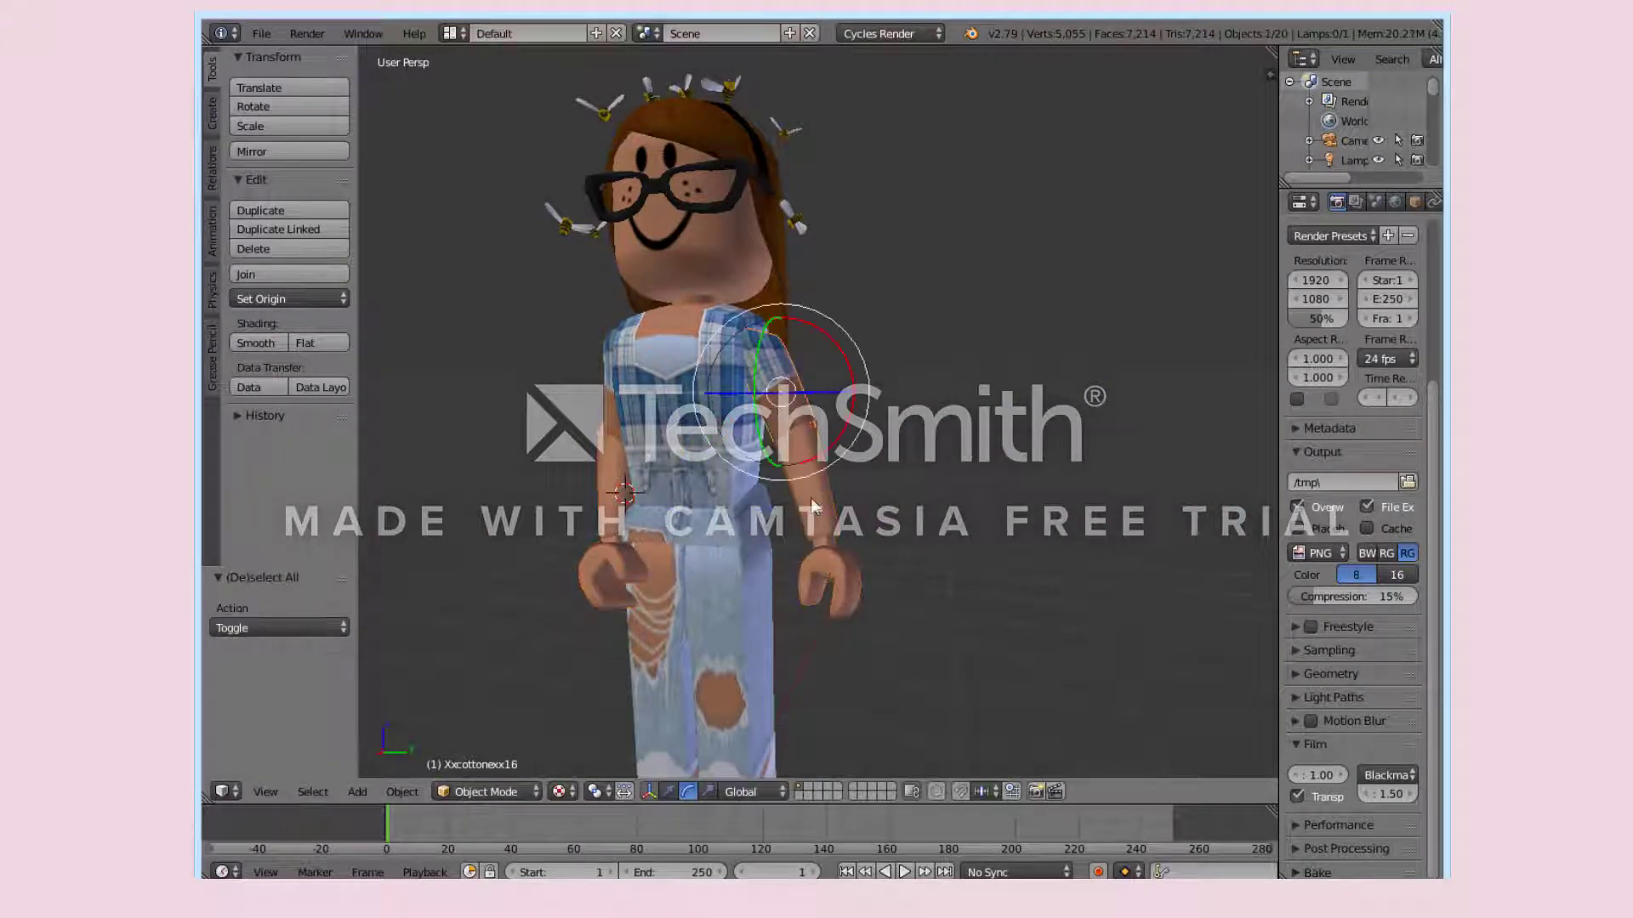
Rotate the whole left arm about 15° around X, then lower it slightly and move it about 0.19 units toward the torso.
click(328, 300)
click(339, 347)
key(r)
key(x)
click(621, 738)
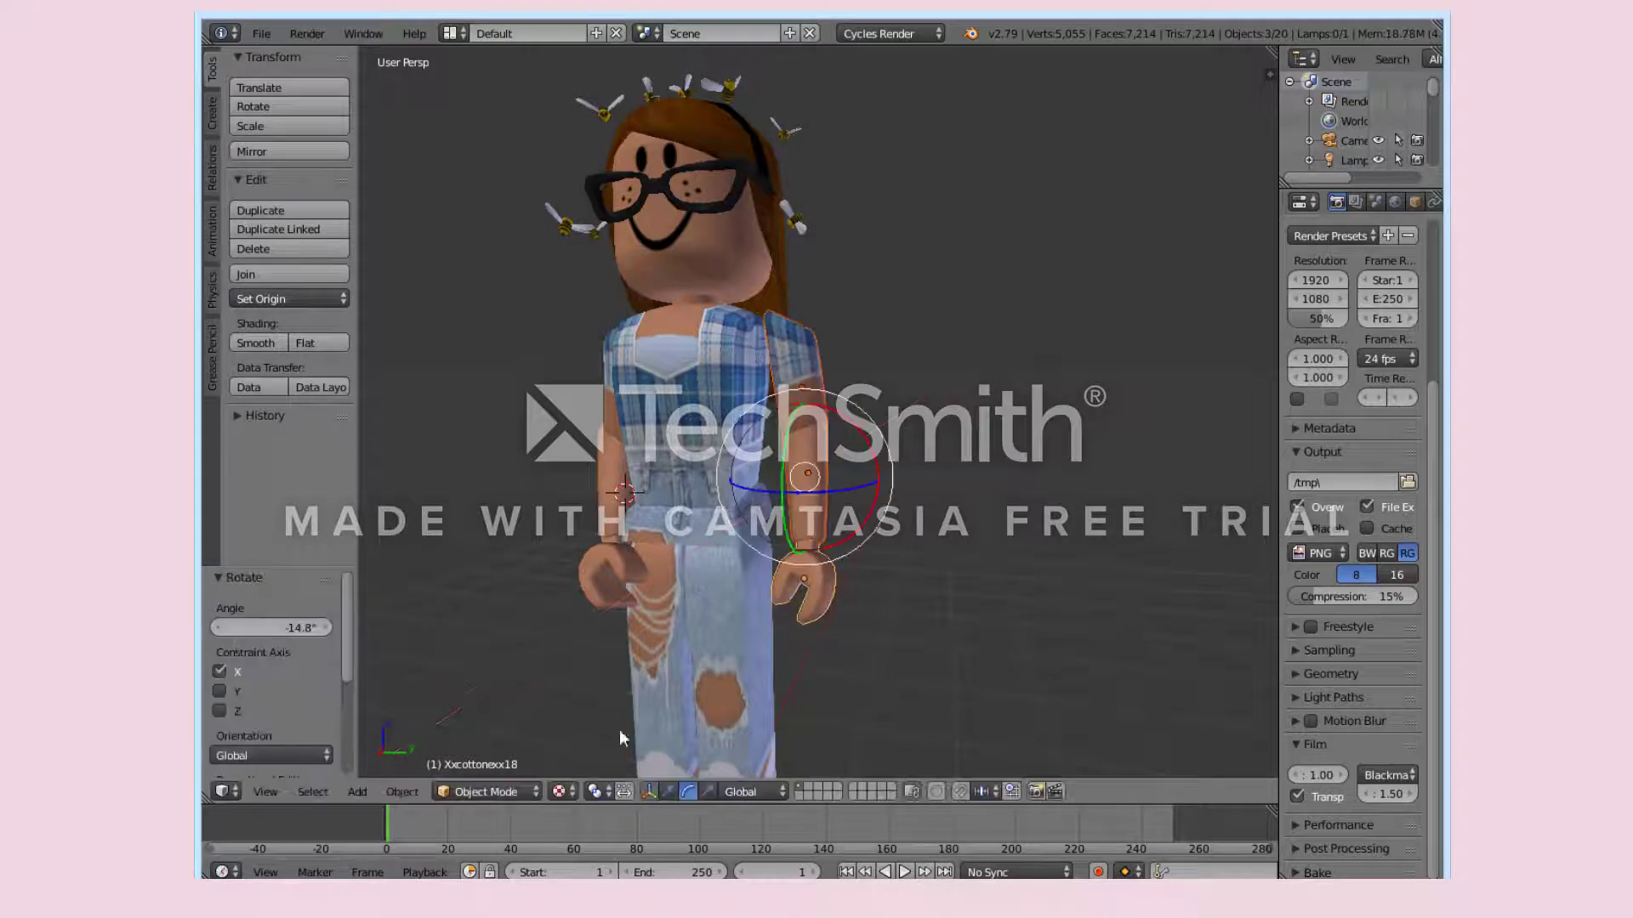
drag(803, 409, 804, 423)
drag(881, 492, 858, 489)
Rotate the right lower leg about 2° around Y and move it about 0.14 units backward along X.
key(shift+f)
key(s)
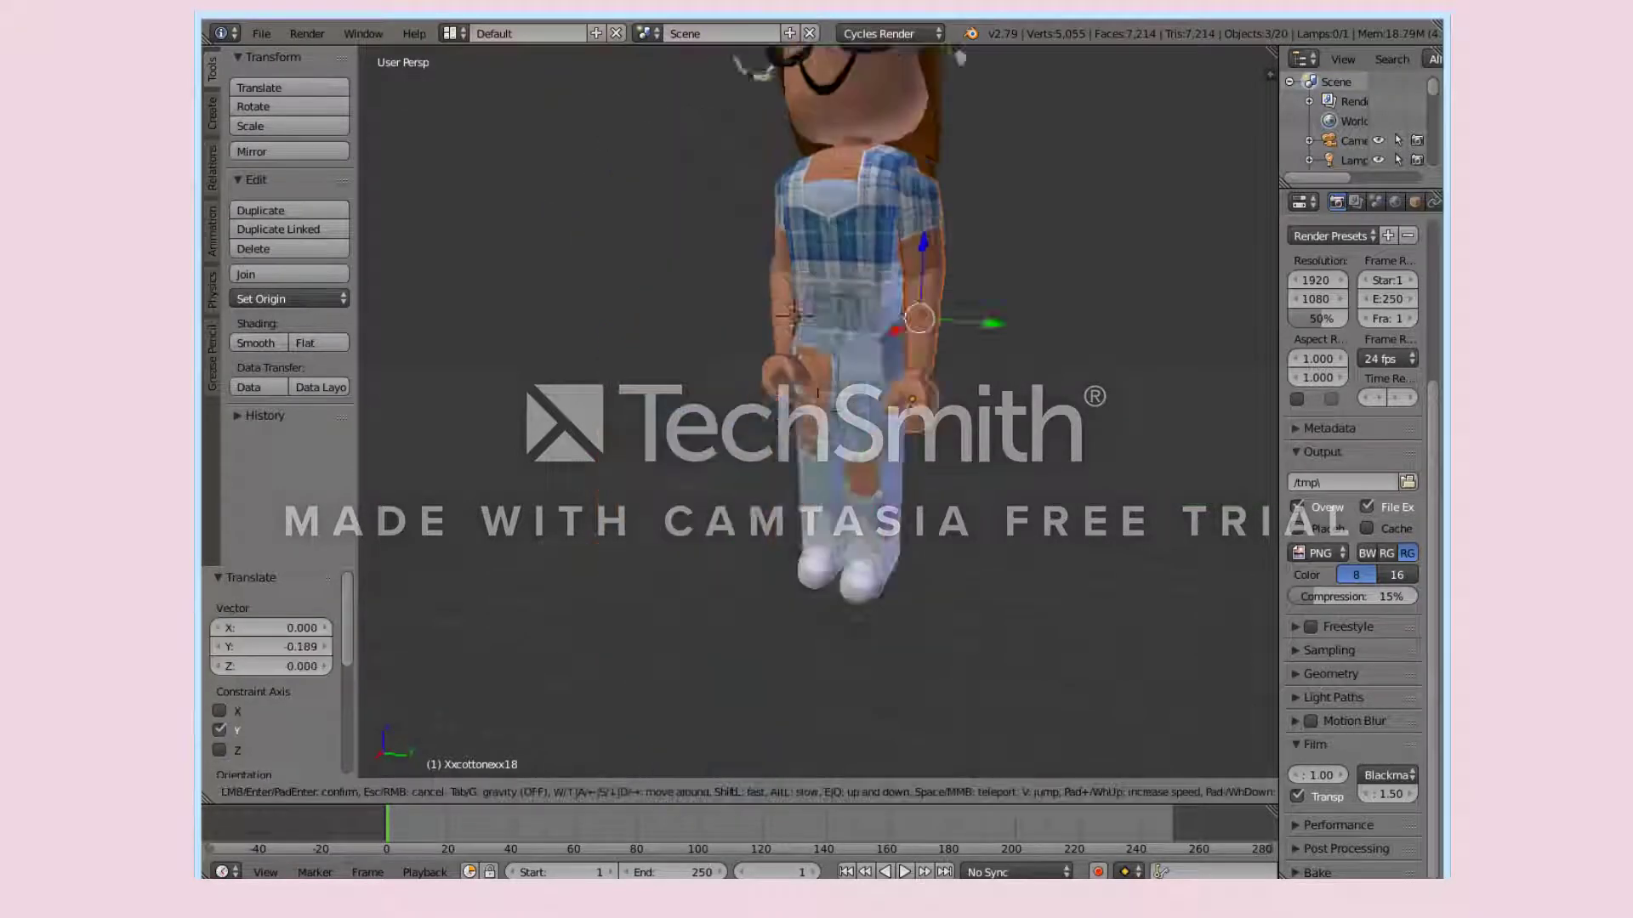
key(w)
click(764, 556)
right_click(791, 599)
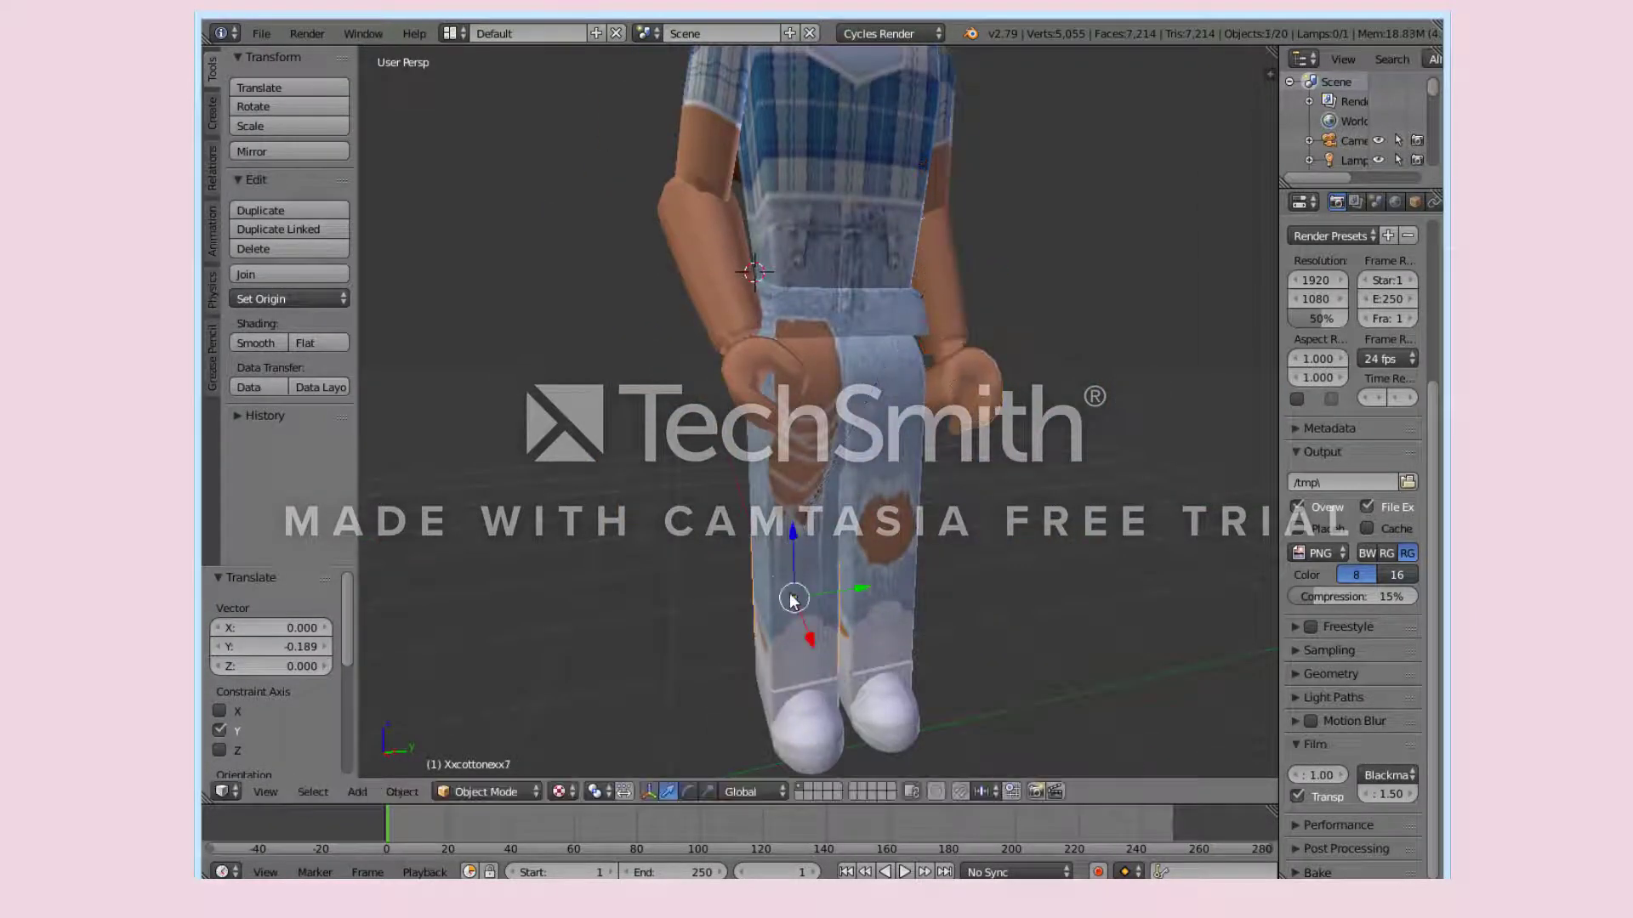
click(688, 792)
drag(800, 556, 807, 607)
key(g)
key(x)
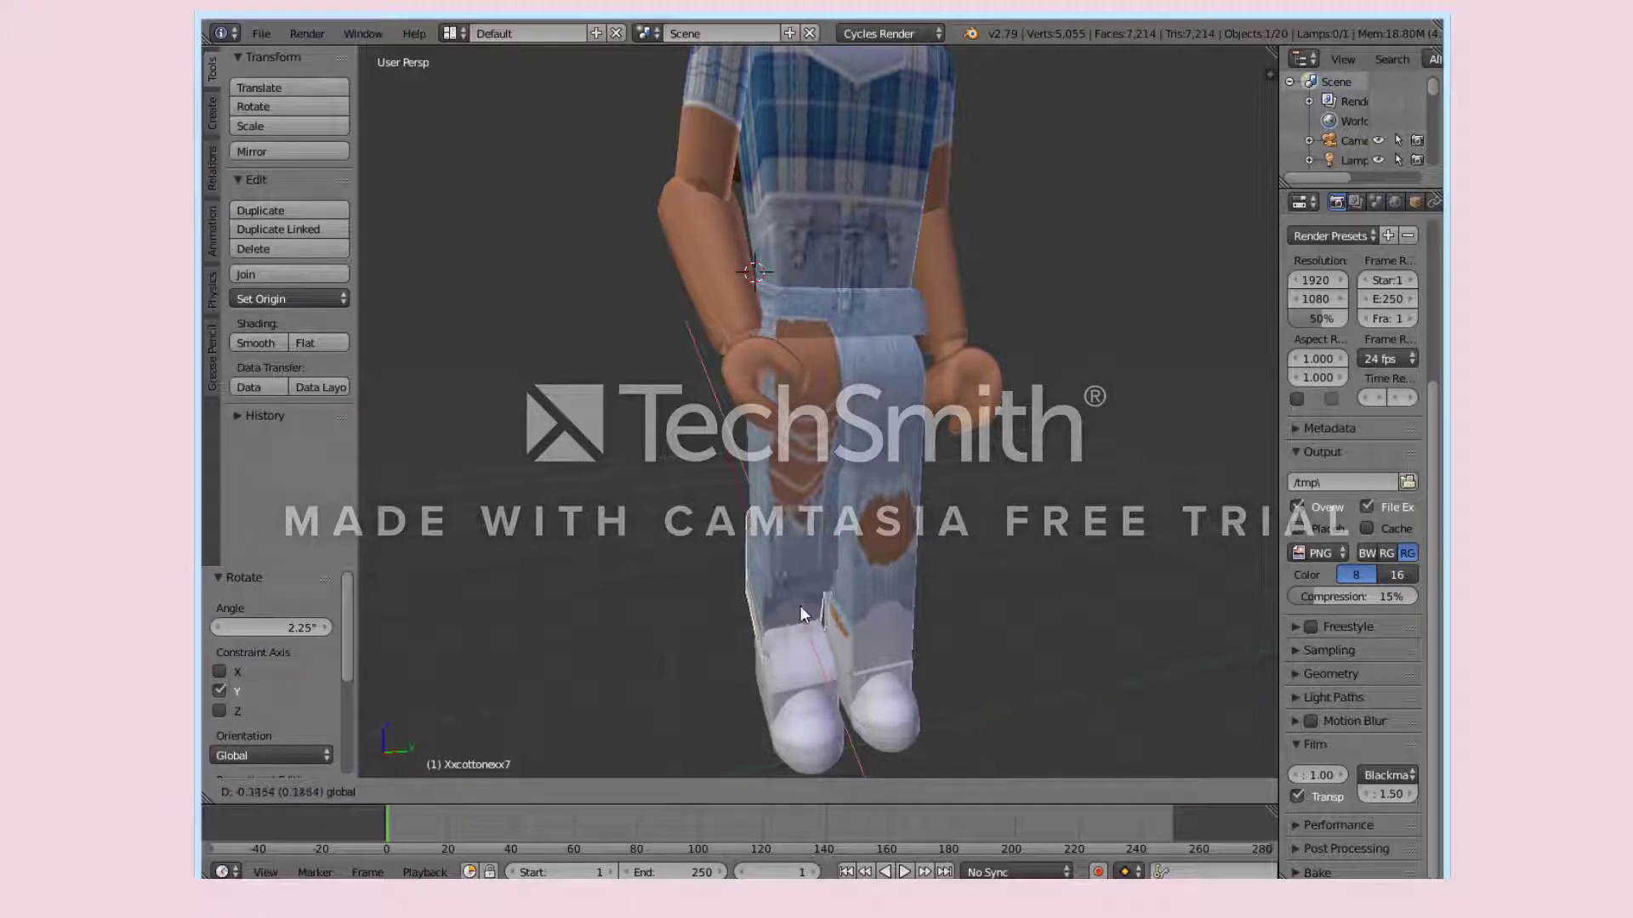
click(797, 615)
Shift the right lower leg about another 0.17 units backward along X to line it up from behind.
key(shift+f)
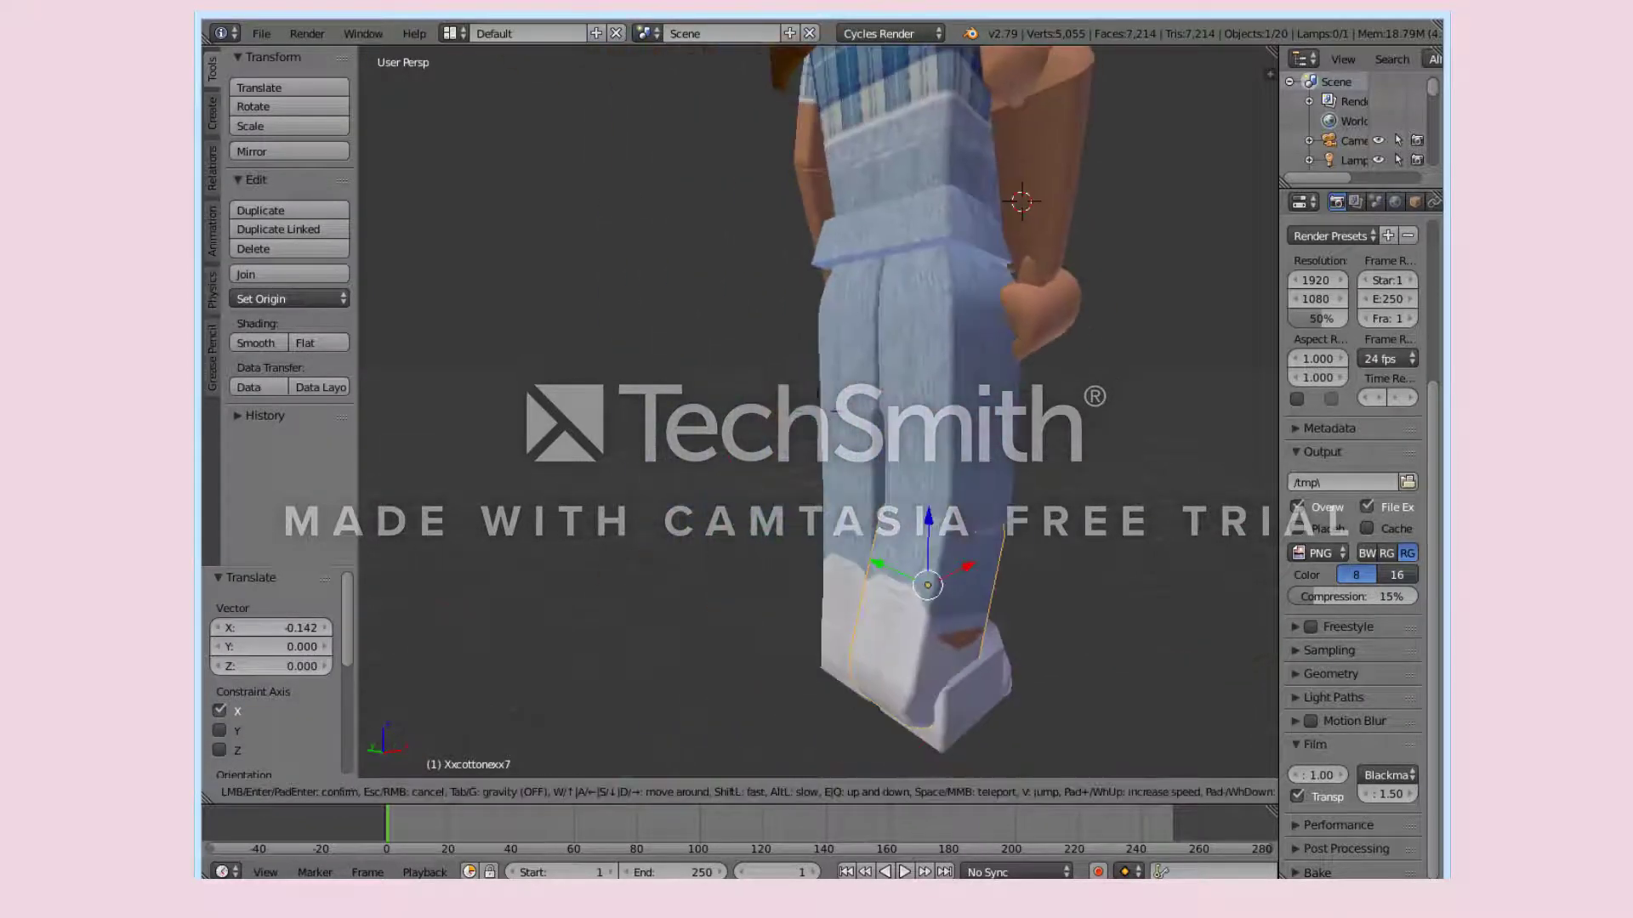
click(883, 605)
drag(861, 691, 866, 657)
Set the right upper leg's origin to its geometry and rotate the leg around the Y axis so the knee swings forward.
right_click(863, 493)
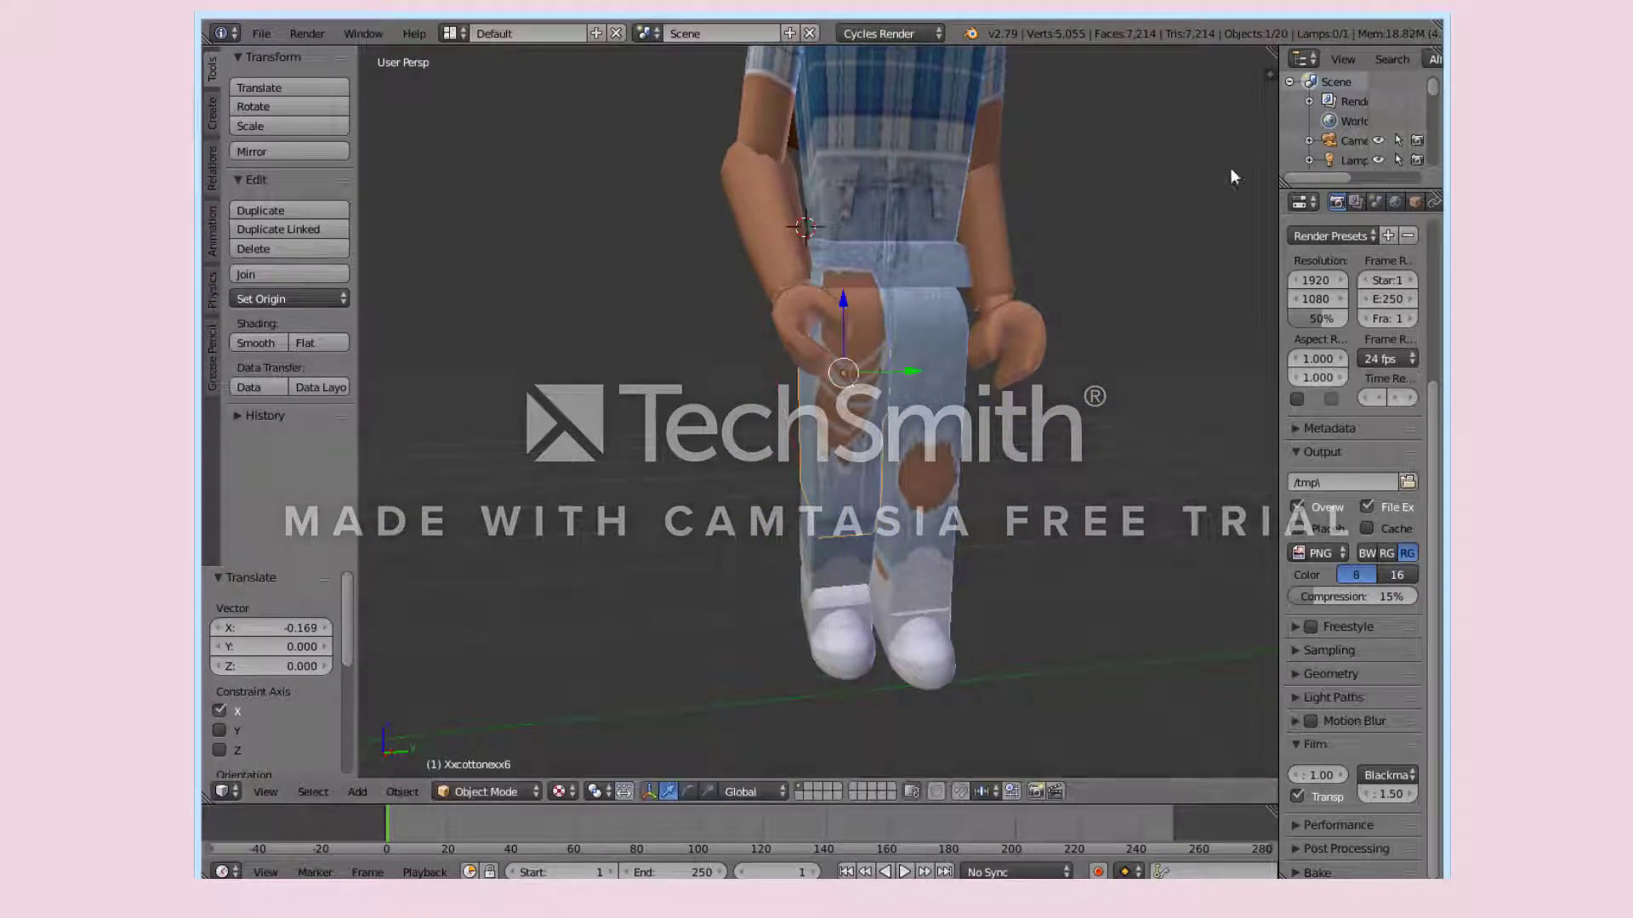
click(687, 792)
drag(848, 299, 865, 243)
click(314, 302)
click(316, 341)
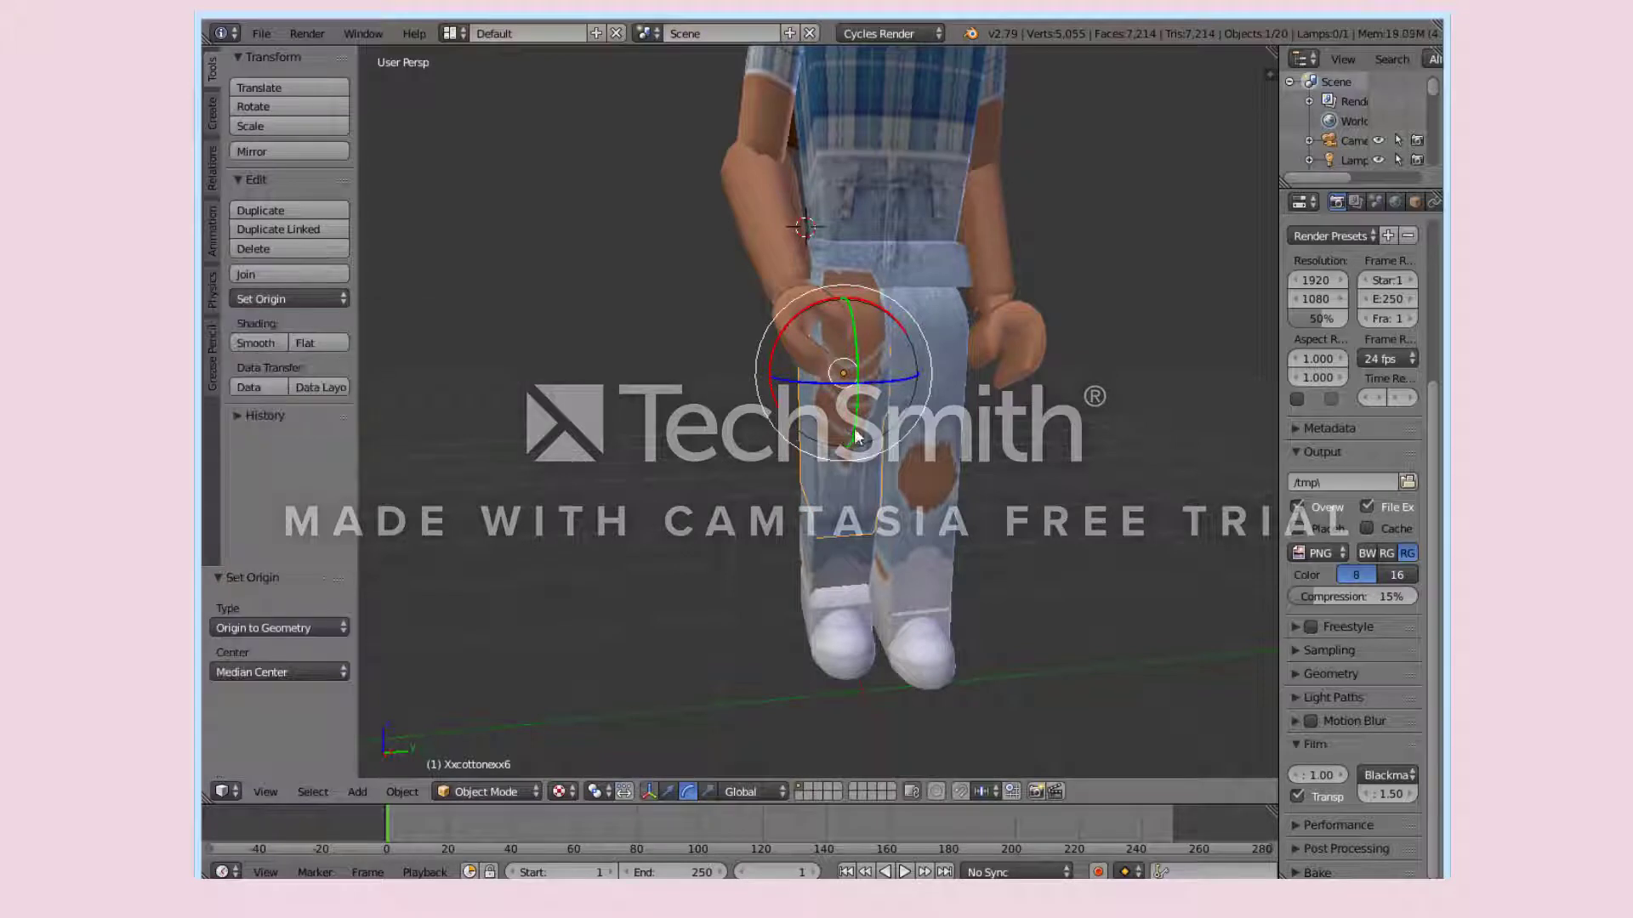
drag(857, 438, 845, 467)
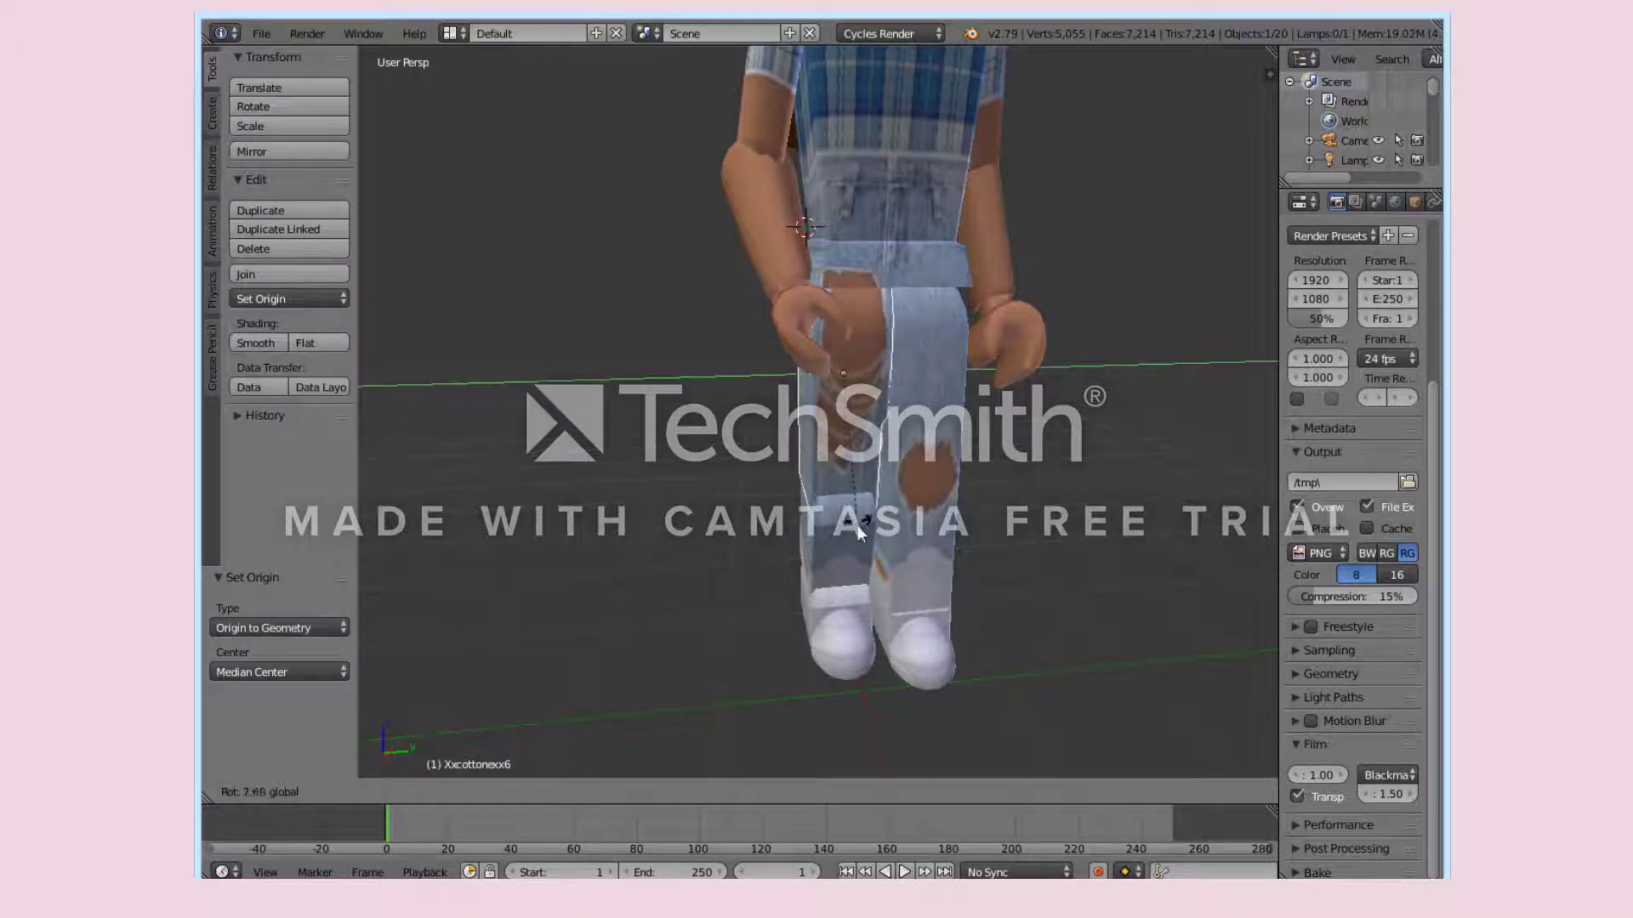
drag(861, 532, 844, 588)
Shift the right upper leg about 0.08 units outward along Y and line it up under the hip.
right_click(835, 525)
right_click(848, 425)
drag(856, 393, 913, 364)
click(667, 795)
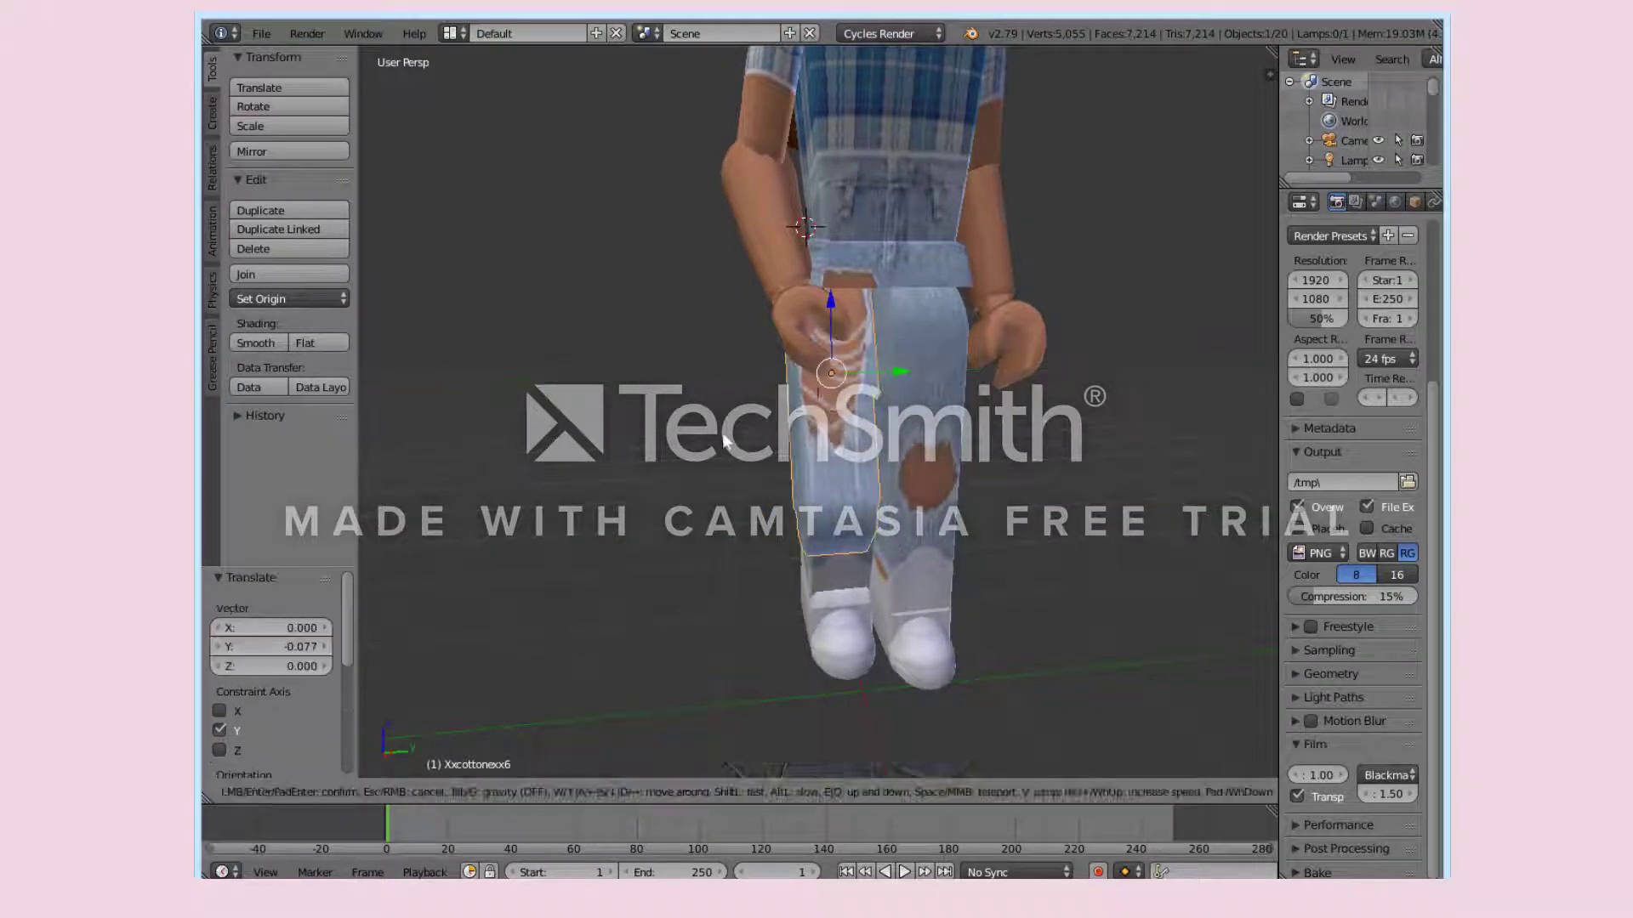
middle_drag(901, 365, 987, 378)
scroll(851, 365, up, 3)
drag(737, 340, 759, 351)
Move the right foot about 0.6 units forward along X toward the end of the lower leg.
right_click(657, 669)
drag(737, 632, 848, 678)
scroll(848, 678, down, 1)
middle_drag(848, 677, 740, 653)
drag(934, 485, 946, 484)
drag(947, 484, 949, 485)
mouse_move(900, 425)
mouse_down()
mouse_move(898, 396)
mouse_move(899, 423)
mouse_up()
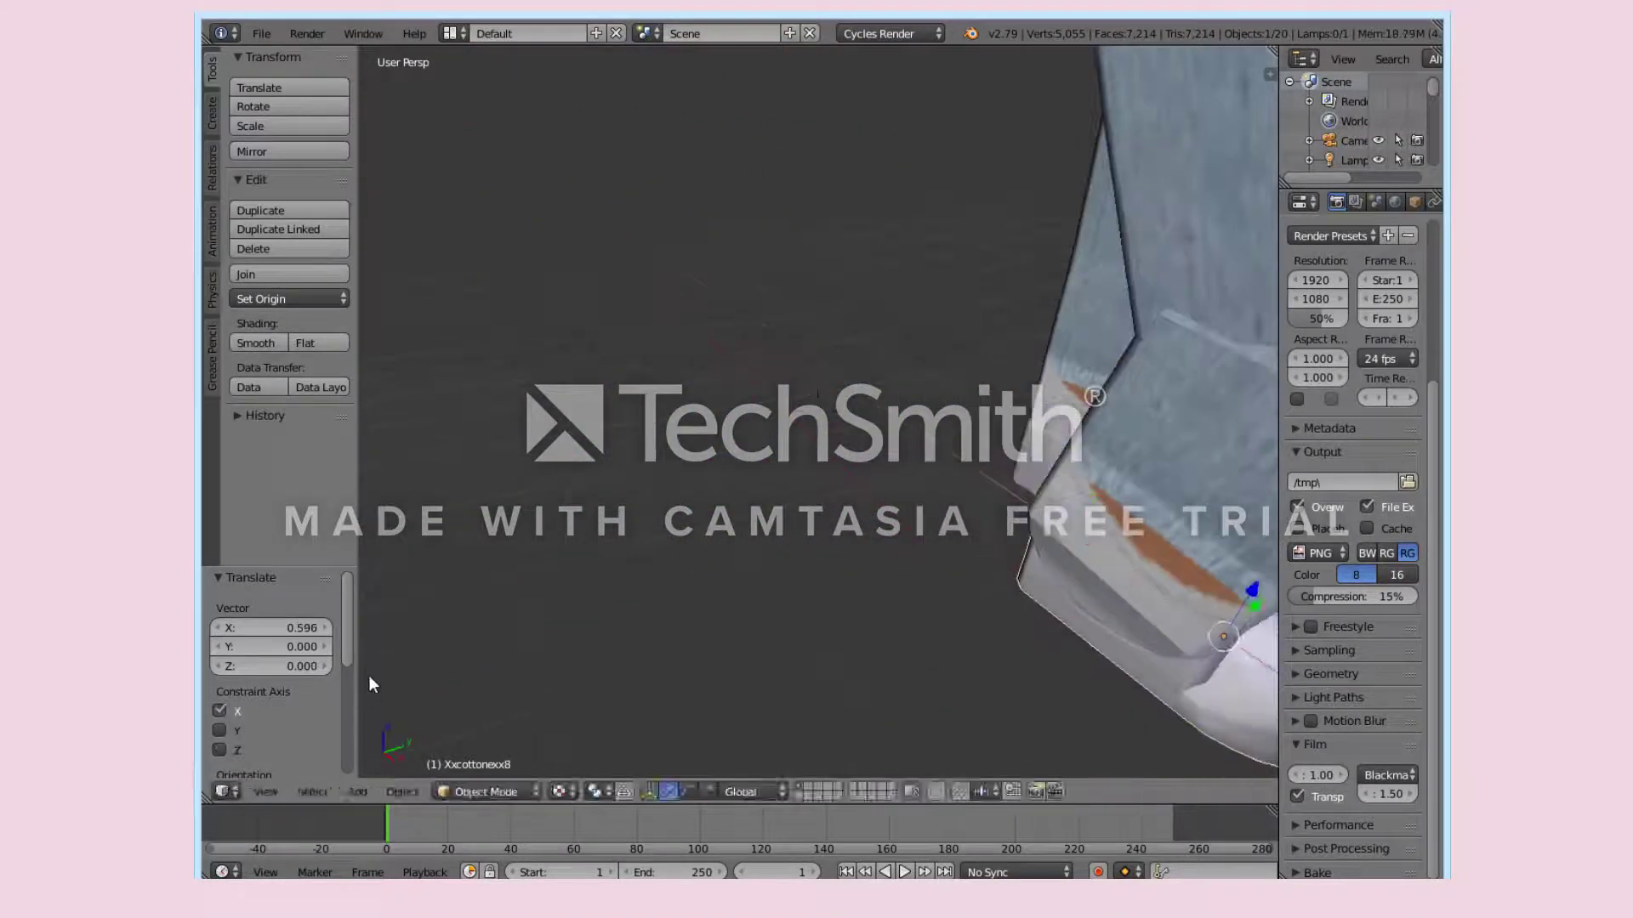
Rotate the right foot about 36° around the Y axis to follow the bent lower leg.
key(shift+f)
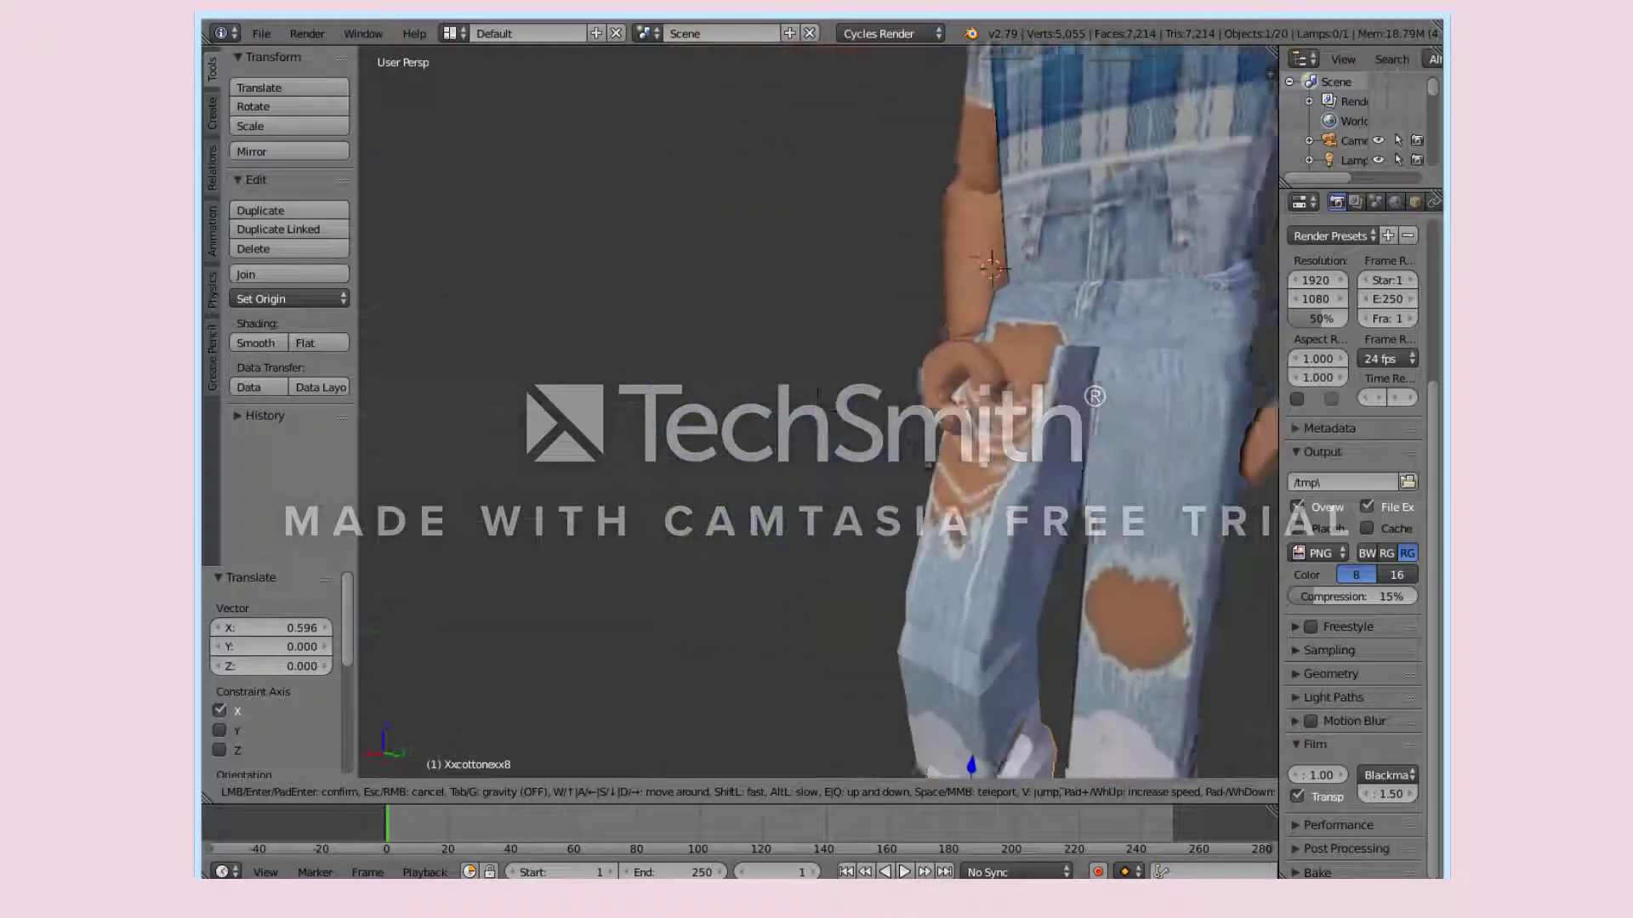
click(818, 413)
key(shift+f)
key(s)
key(w)
click(818, 413)
mouse_move(884, 555)
mouse_down()
mouse_move(868, 568)
mouse_move(878, 542)
mouse_up()
click(687, 792)
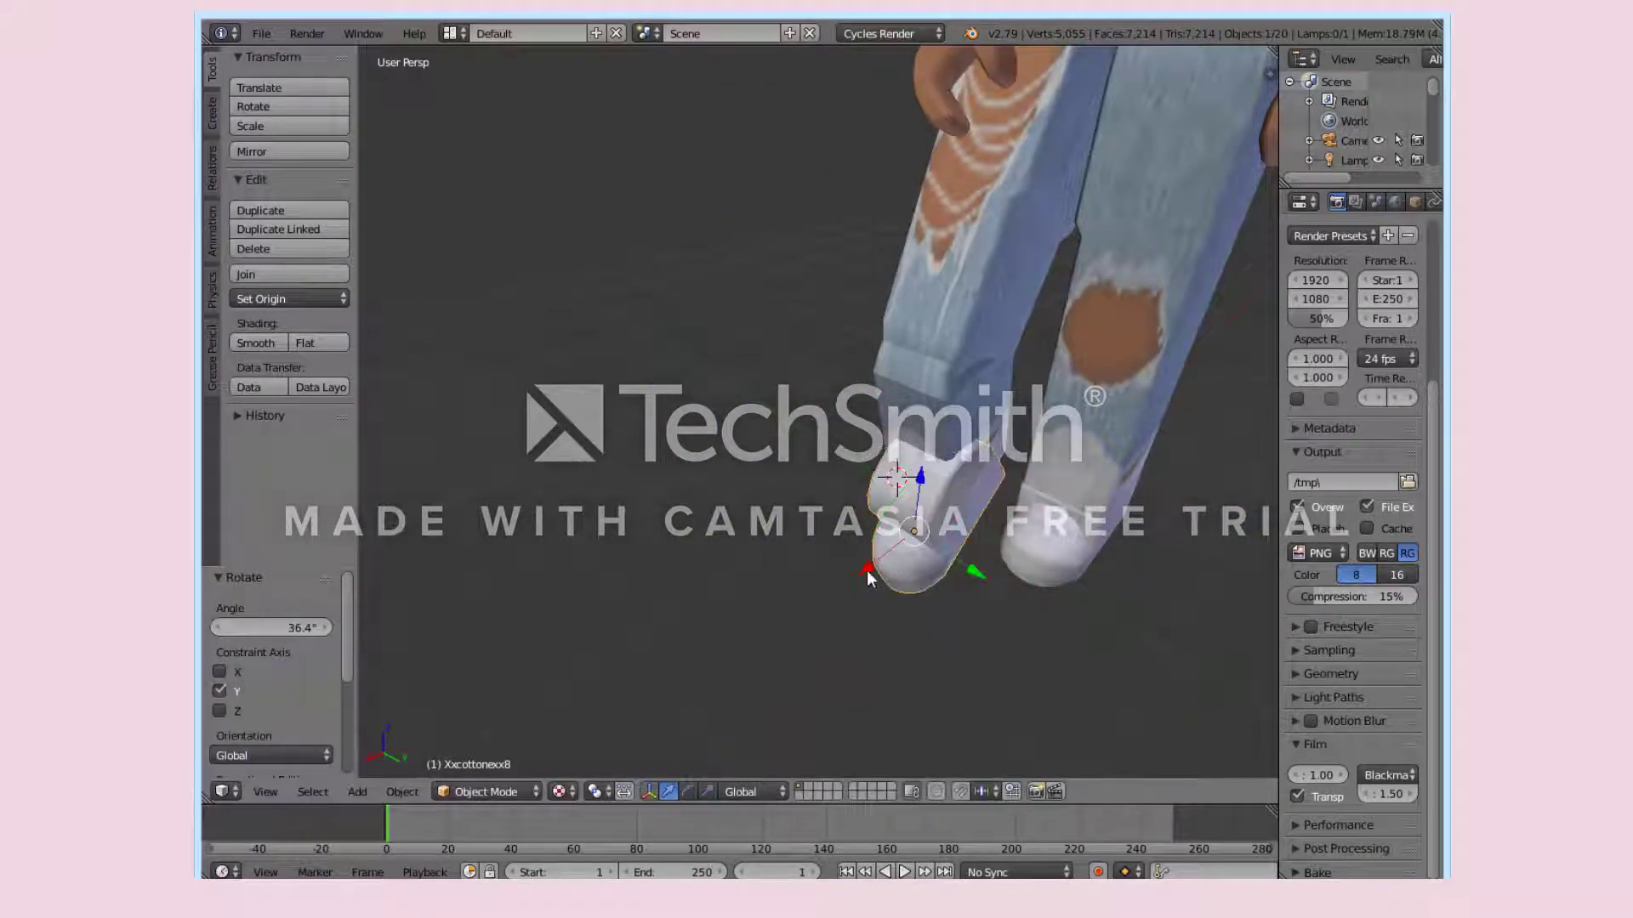
Reposition the right foot along X, Y and Z until it sits against the end of the lower leg.
key(g)
key(x)
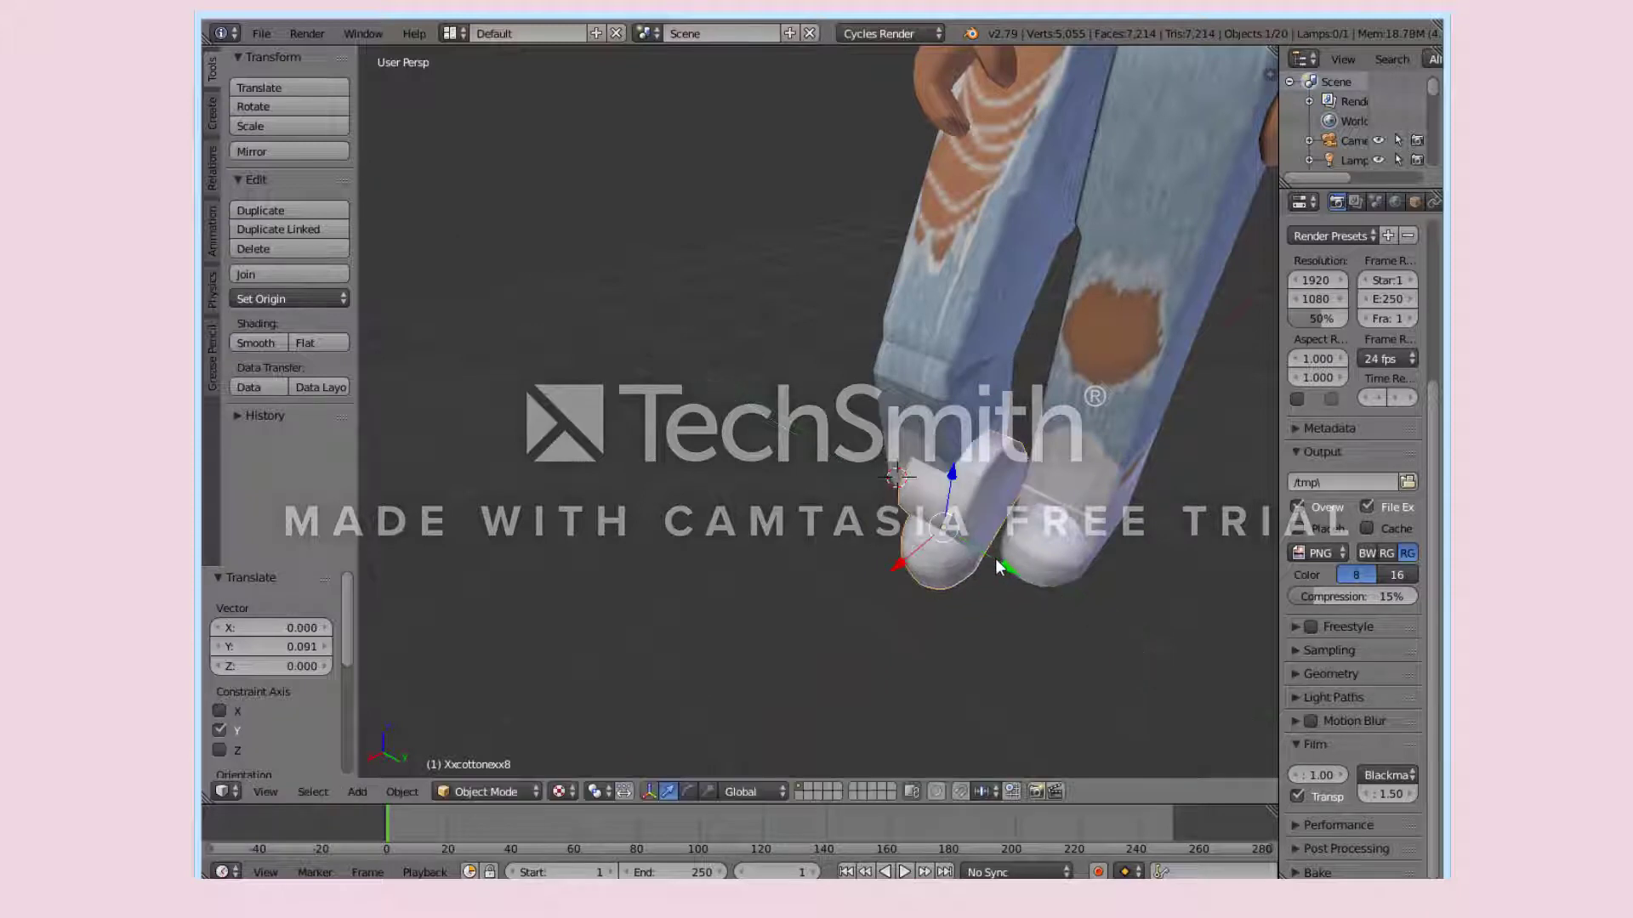
key(y)
drag(937, 540, 941, 533)
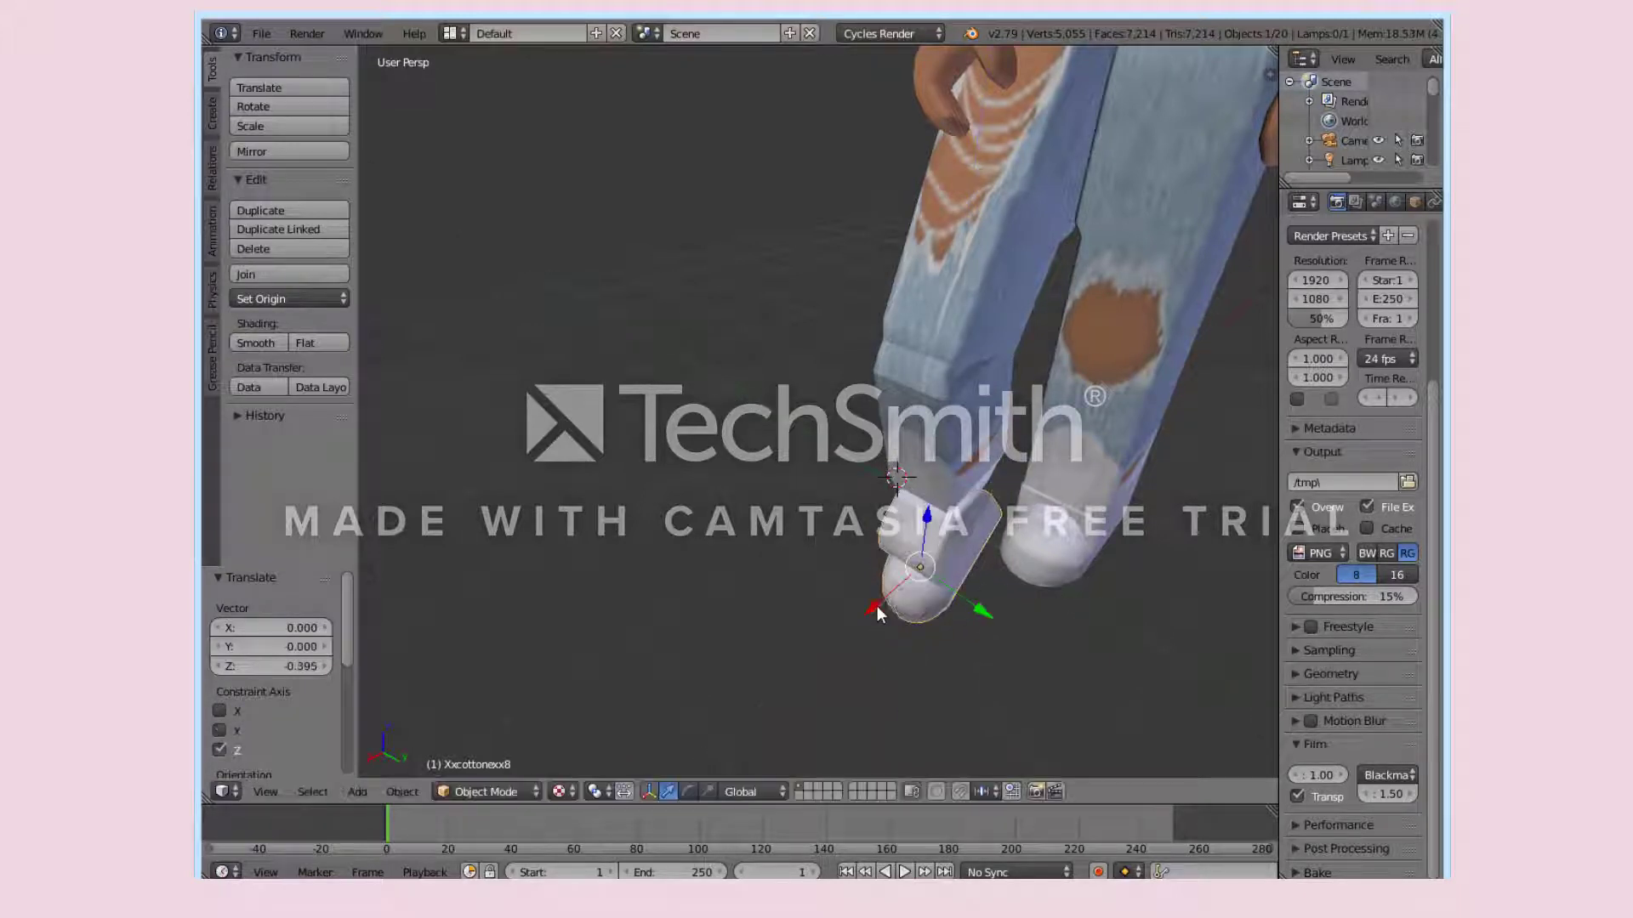
mouse_move(881, 609)
mouse_down()
mouse_move(910, 575)
mouse_move(893, 583)
mouse_up()
drag(937, 513, 943, 460)
key(y)
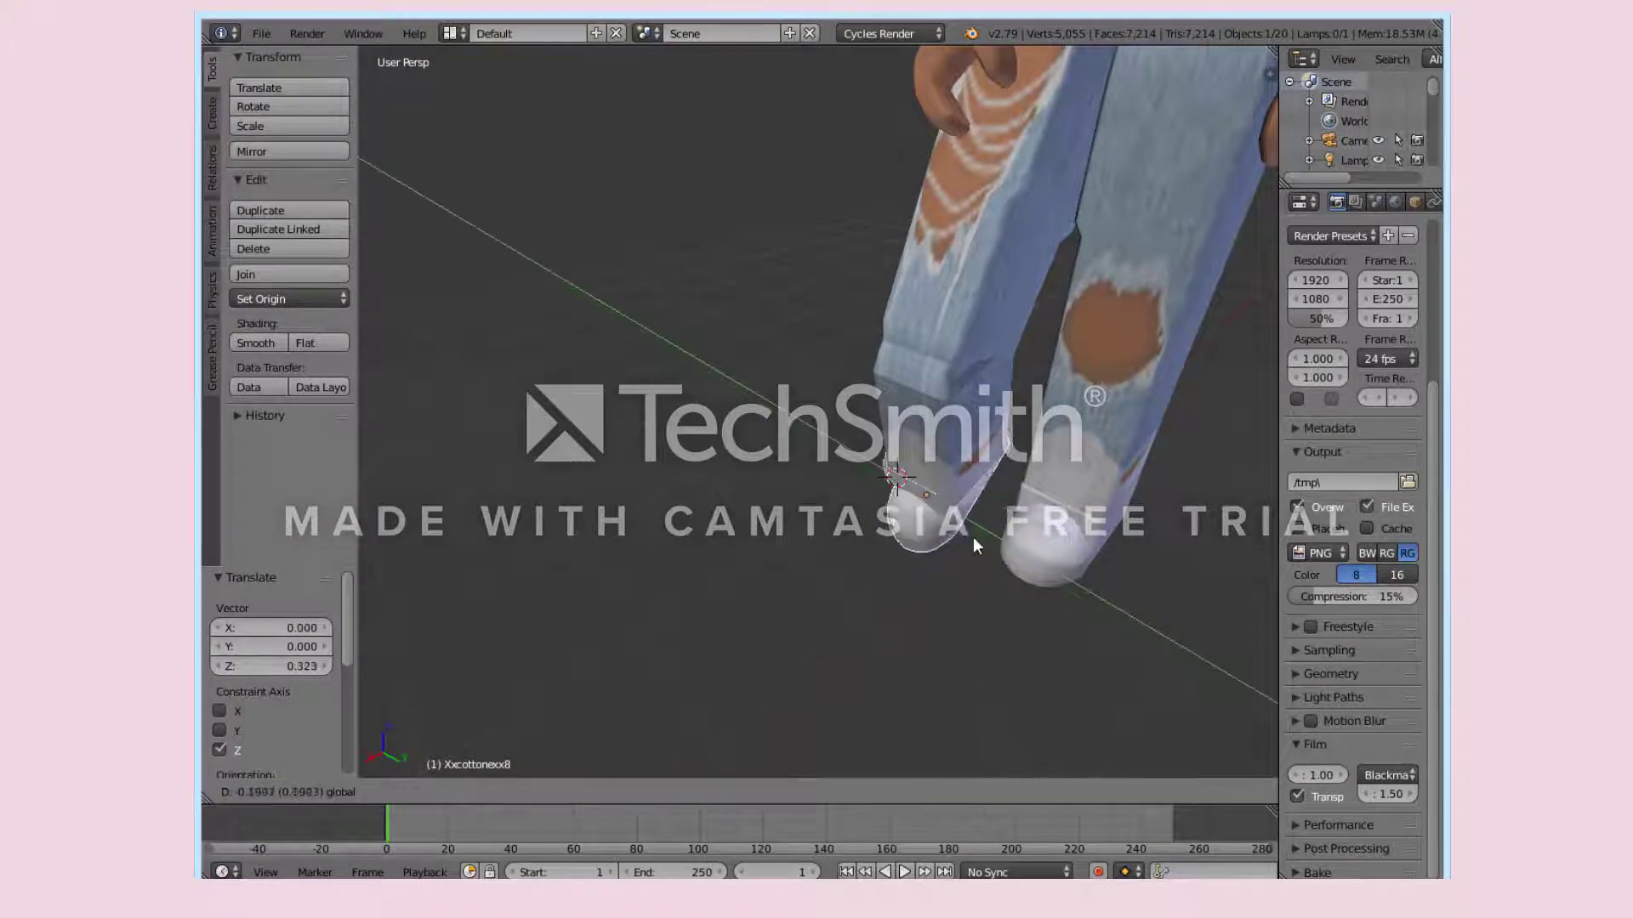
click(976, 537)
scroll(772, 302, down, 3)
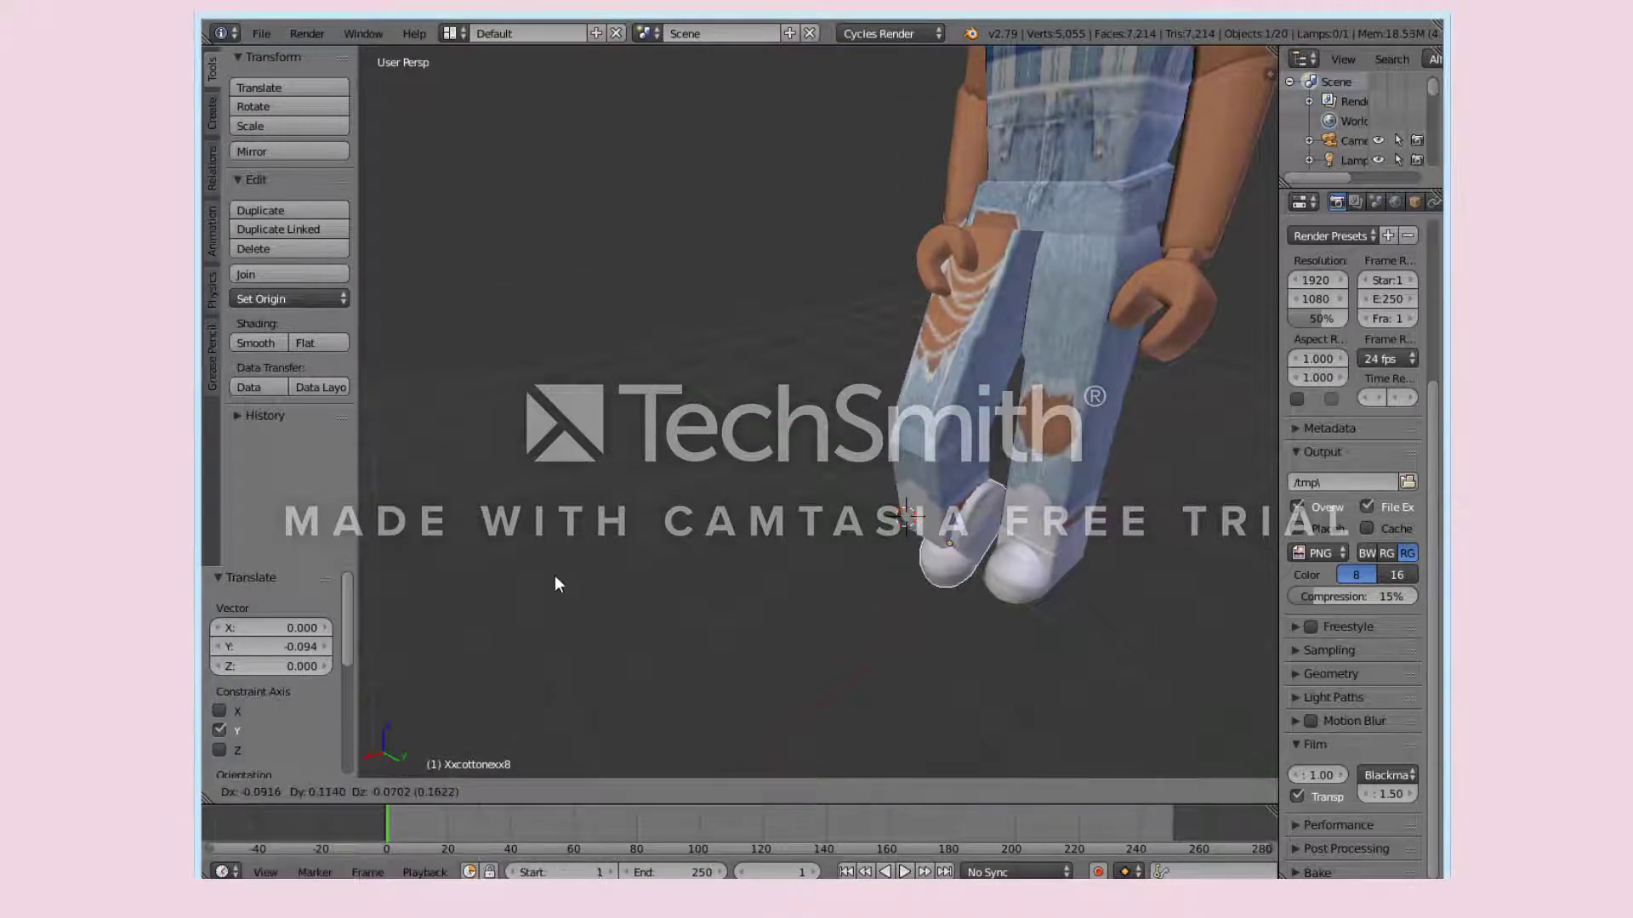
key(shift+f)
click(818, 412)
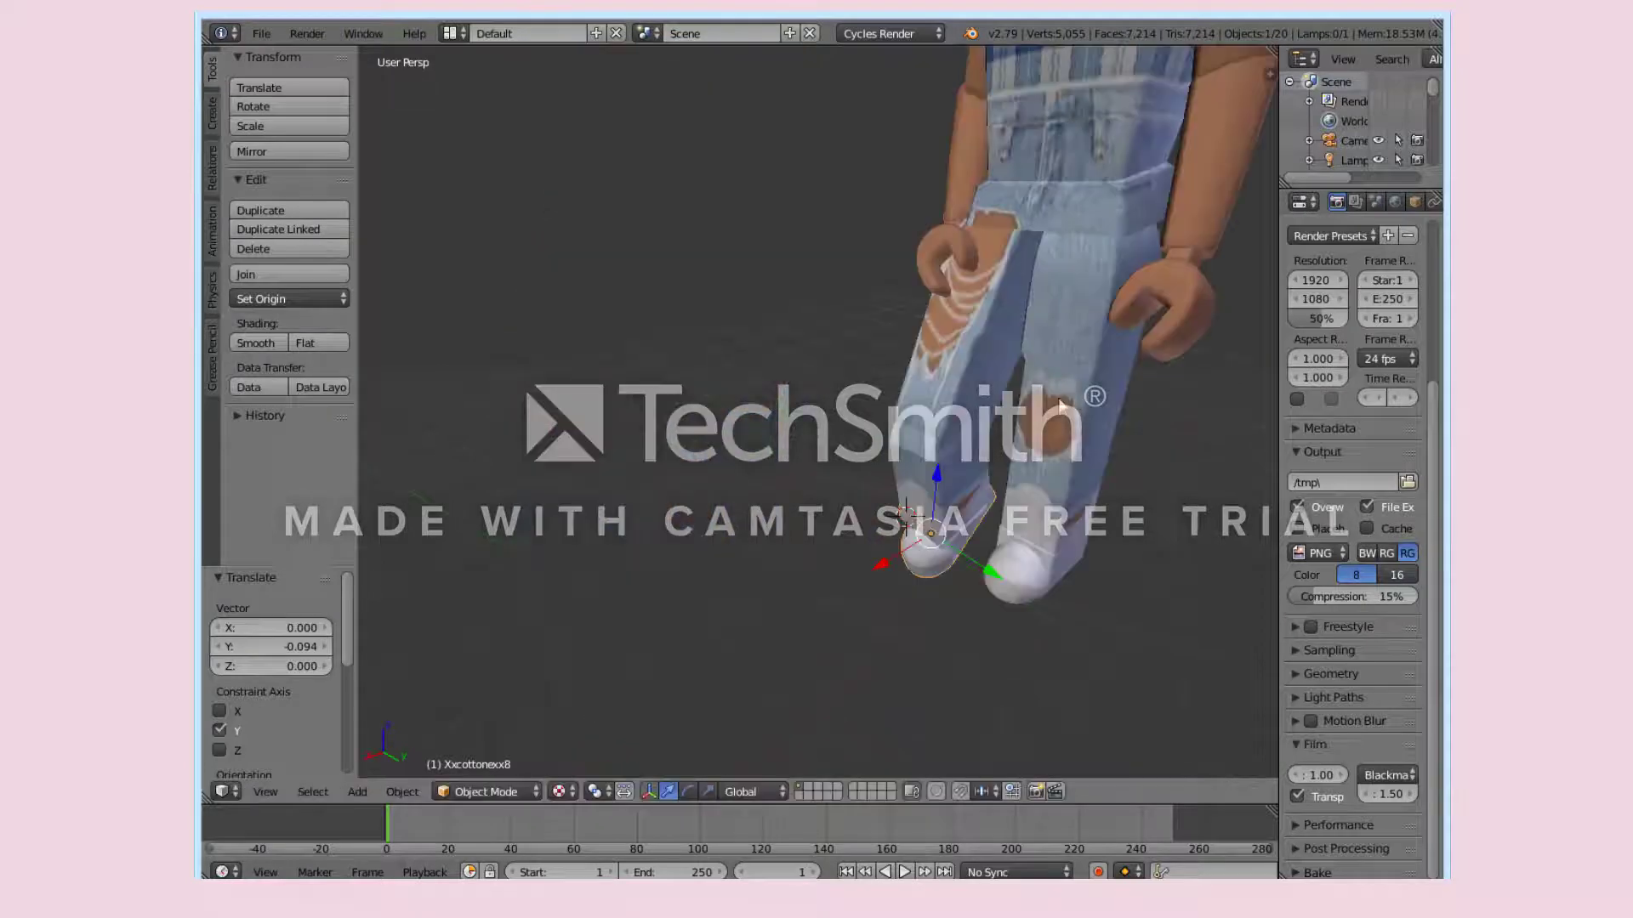
Select all three left leg parts and pull them about 1.37 units away from the body along Y.
key(shift+f)
key(w)
key(s)
key(w)
click(911, 417)
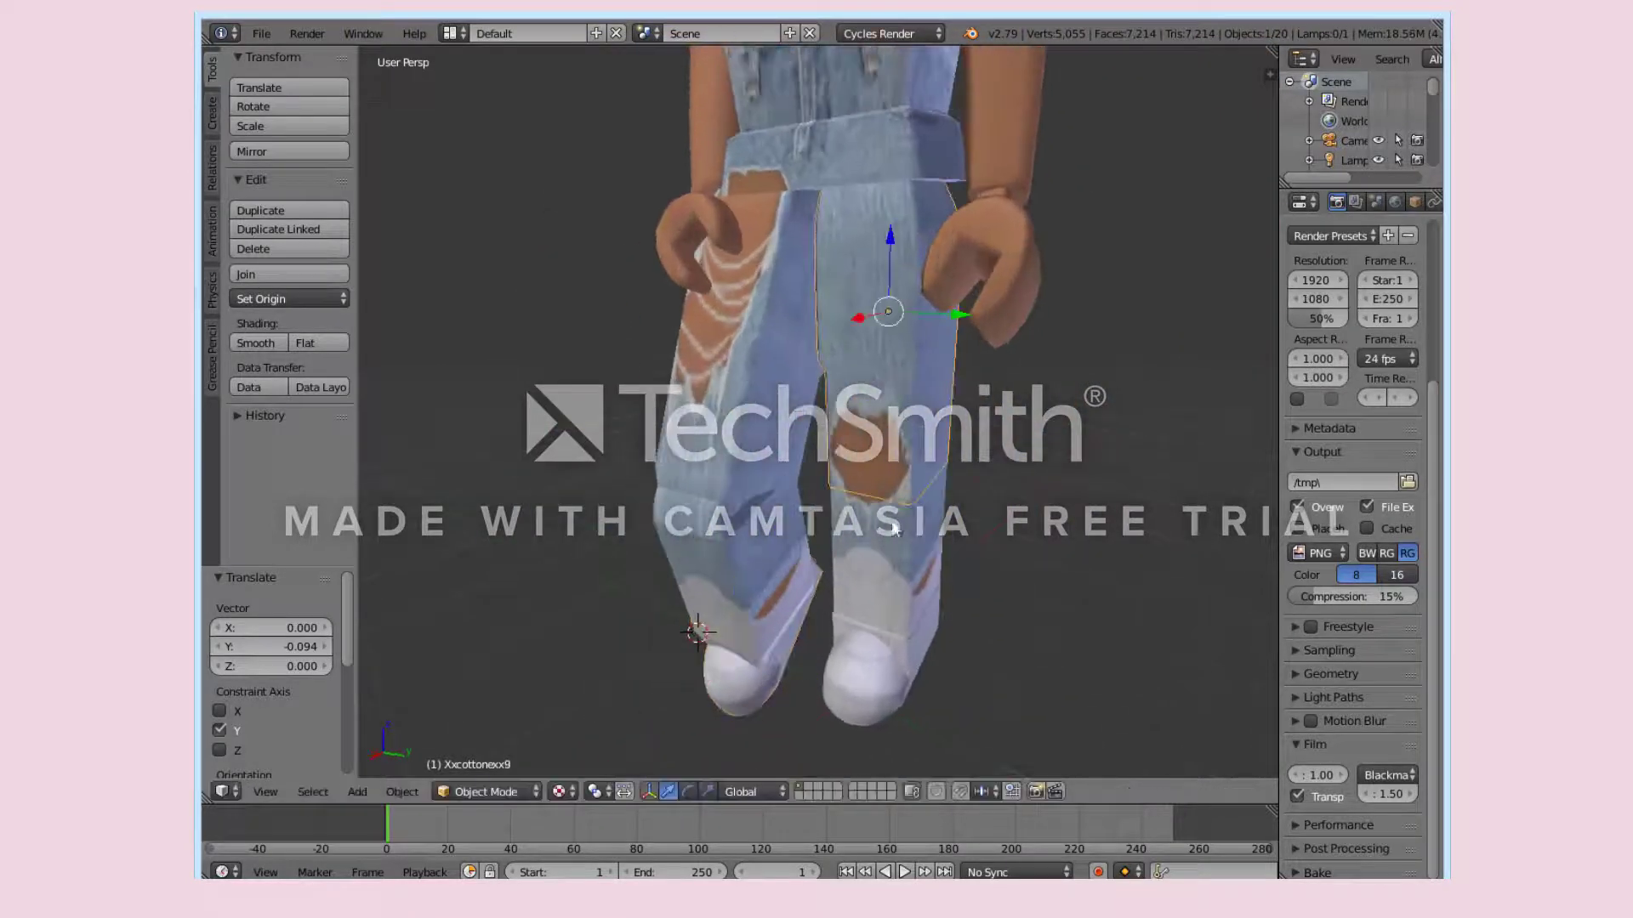
key(shift+f)
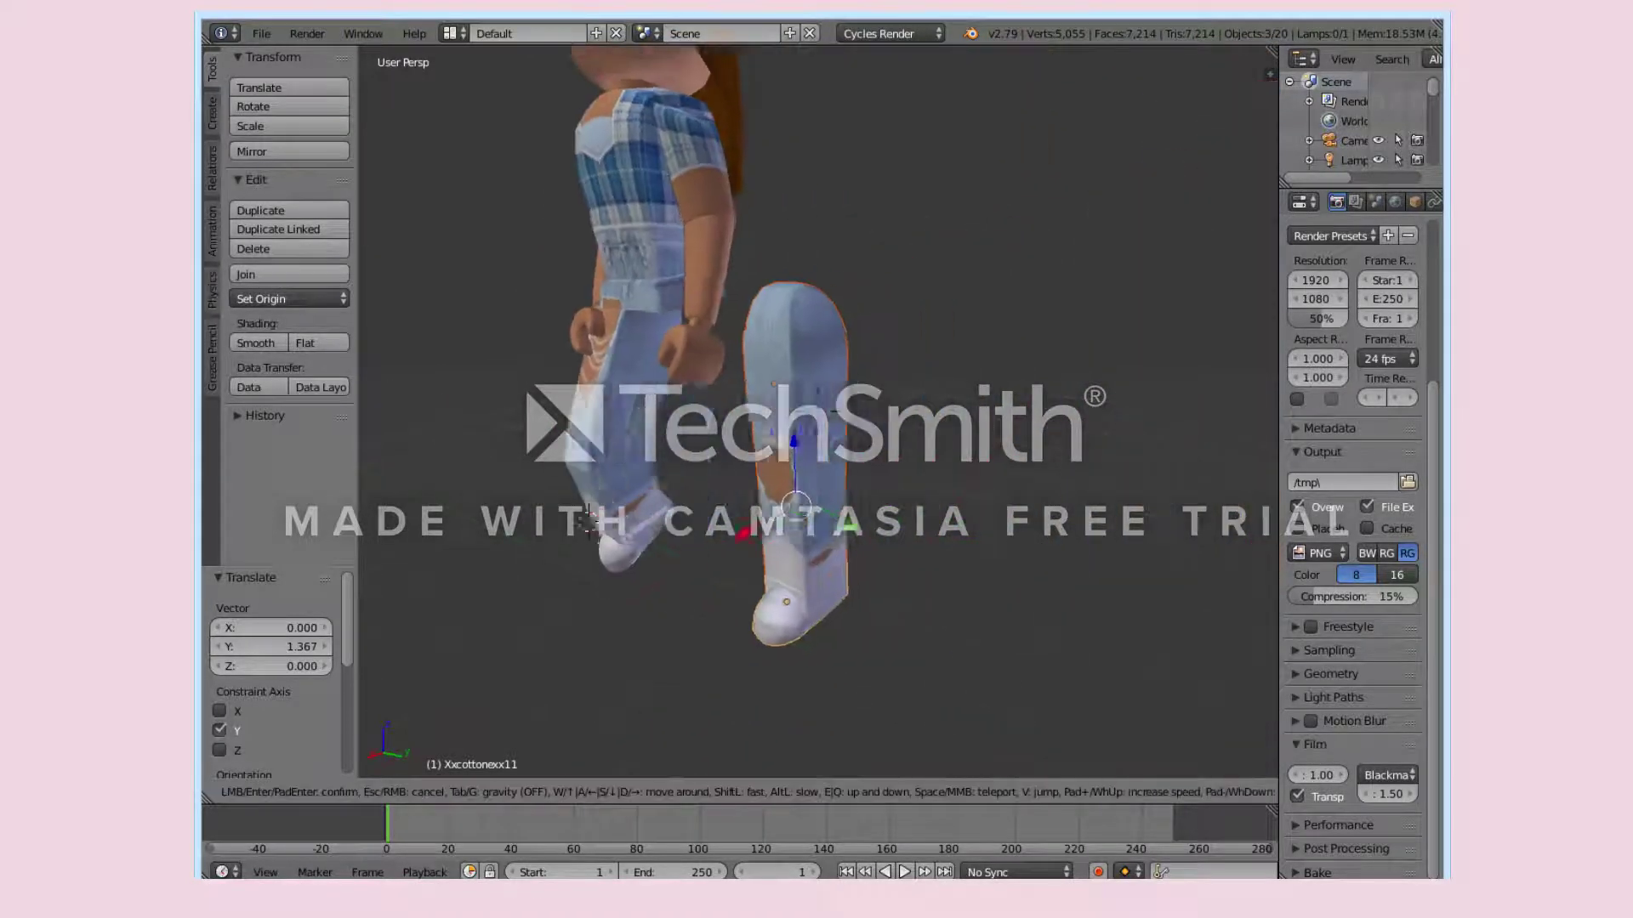
key(w)
click(884, 434)
Select only the left upper leg, set its origin to geometry and rotate it around Y so the knee points forward.
key(shift+f)
key(s)
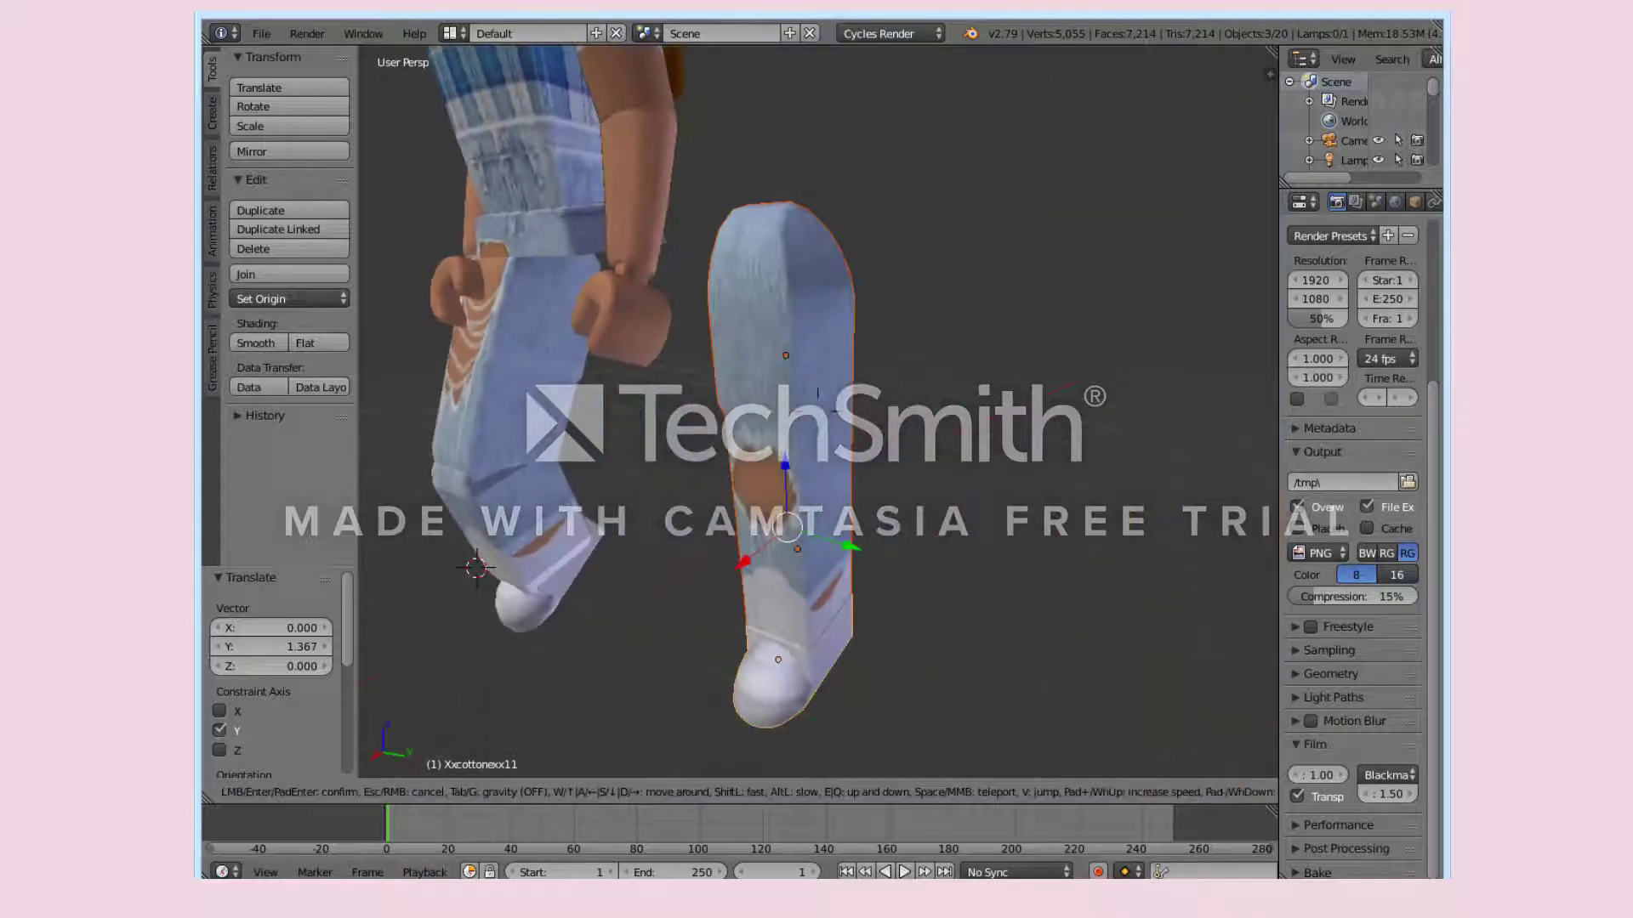
click(922, 376)
key(a)
right_click(772, 369)
click(687, 792)
click(327, 299)
click(349, 347)
drag(744, 341, 757, 323)
click(756, 332)
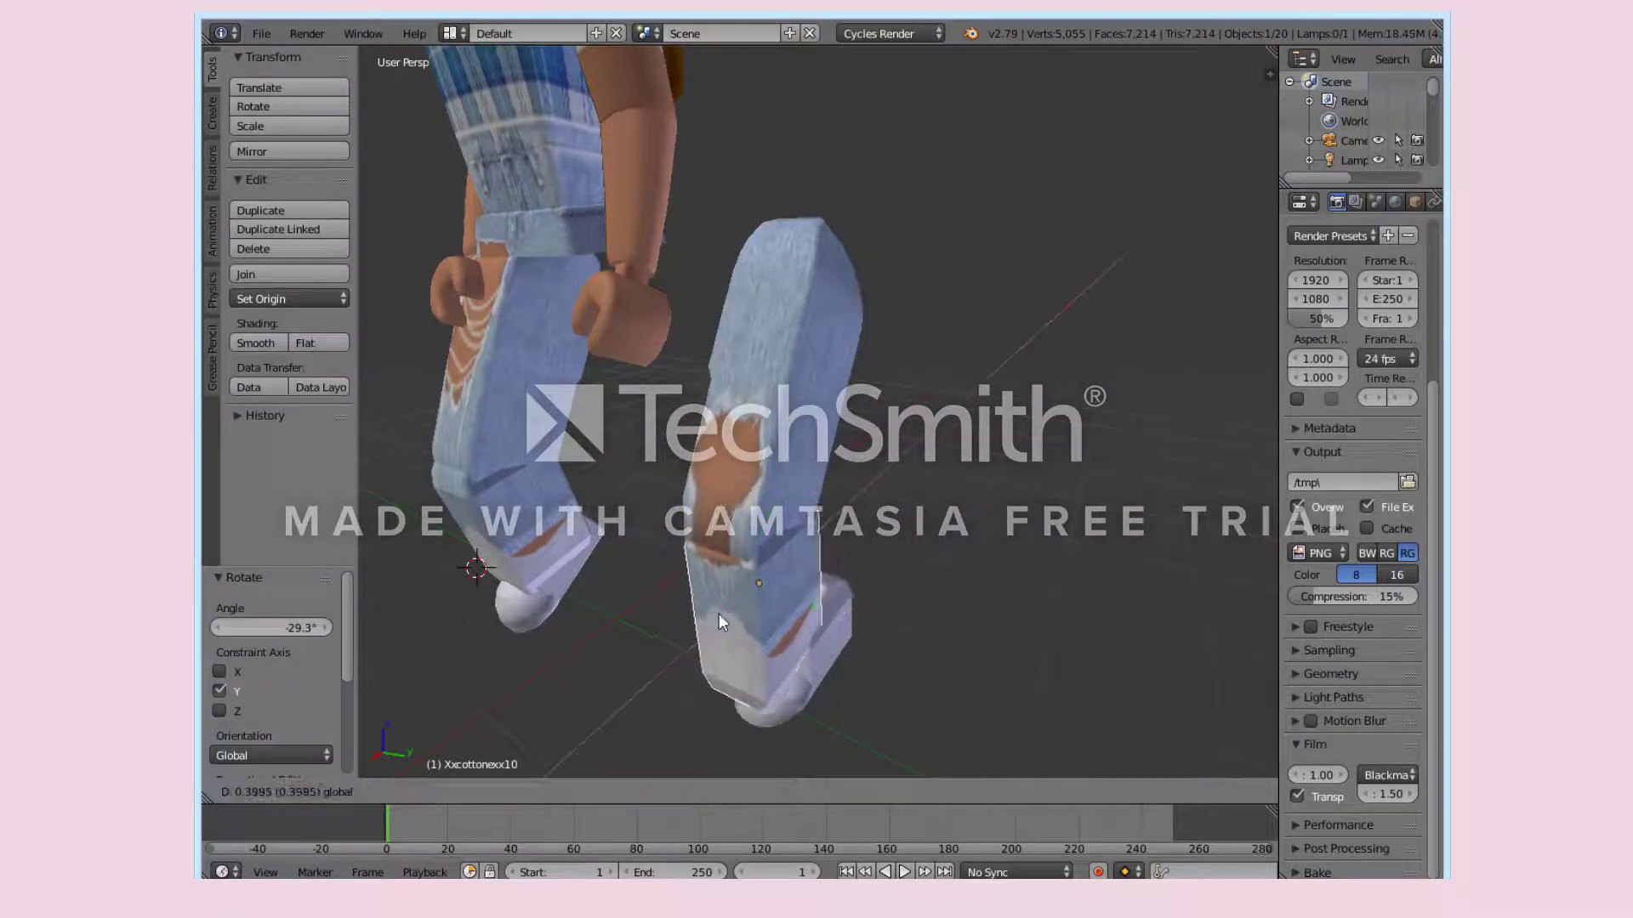
Fit the left lower leg to the knee by moving it along X and rotating it 4° around Y.
right_click(739, 690)
key(r)
key(y)
click(710, 600)
Raise the left foot about 0.19 units along Z and rotate it 23° around Y to match the lower leg.
key(g)
key(z)
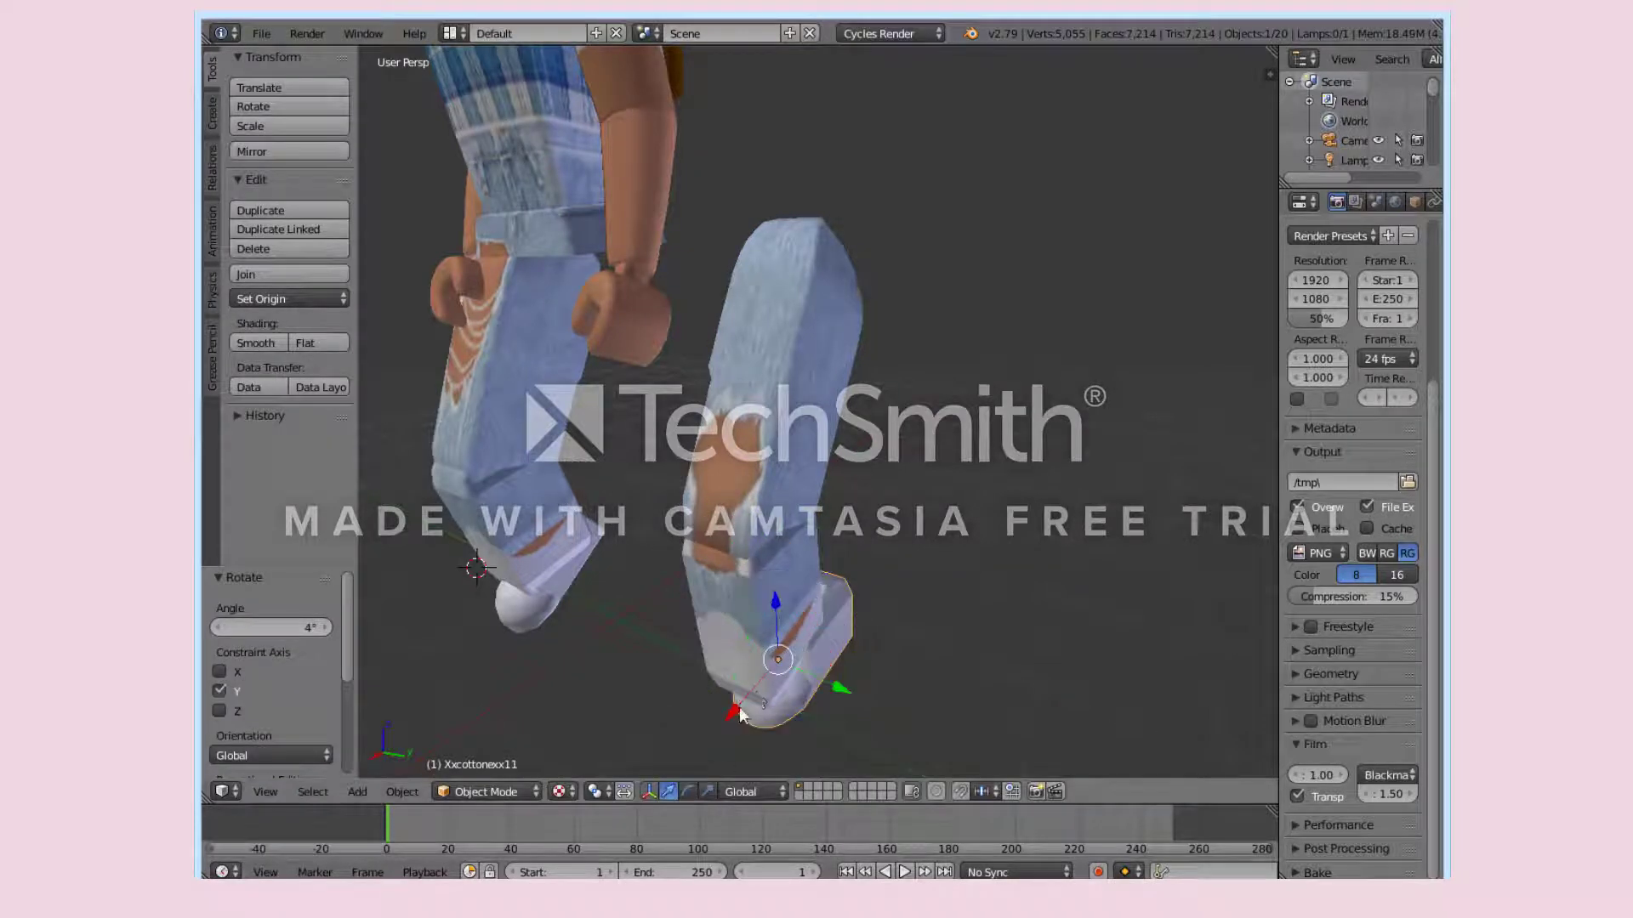
click(752, 648)
key(r)
key(y)
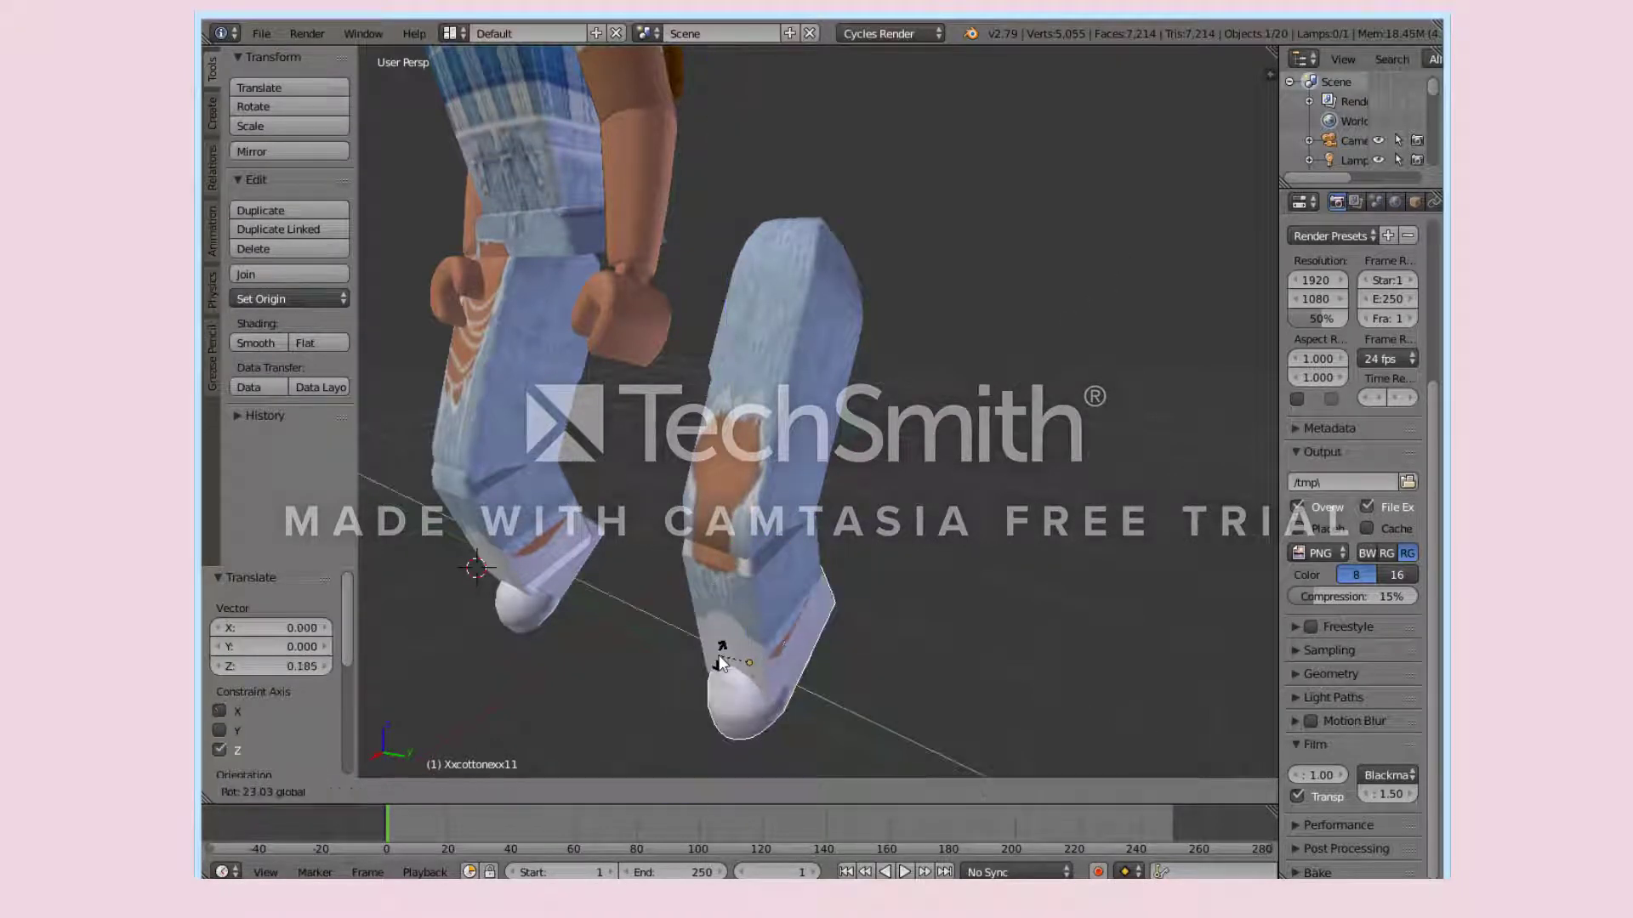
click(720, 650)
Move all three left leg parts together back to the hip along Y, with a nudge of about 0.03 units along X.
right_click(763, 489)
shift+right_click(753, 587)
shift+right_click(737, 672)
click(669, 792)
key(g)
key(y)
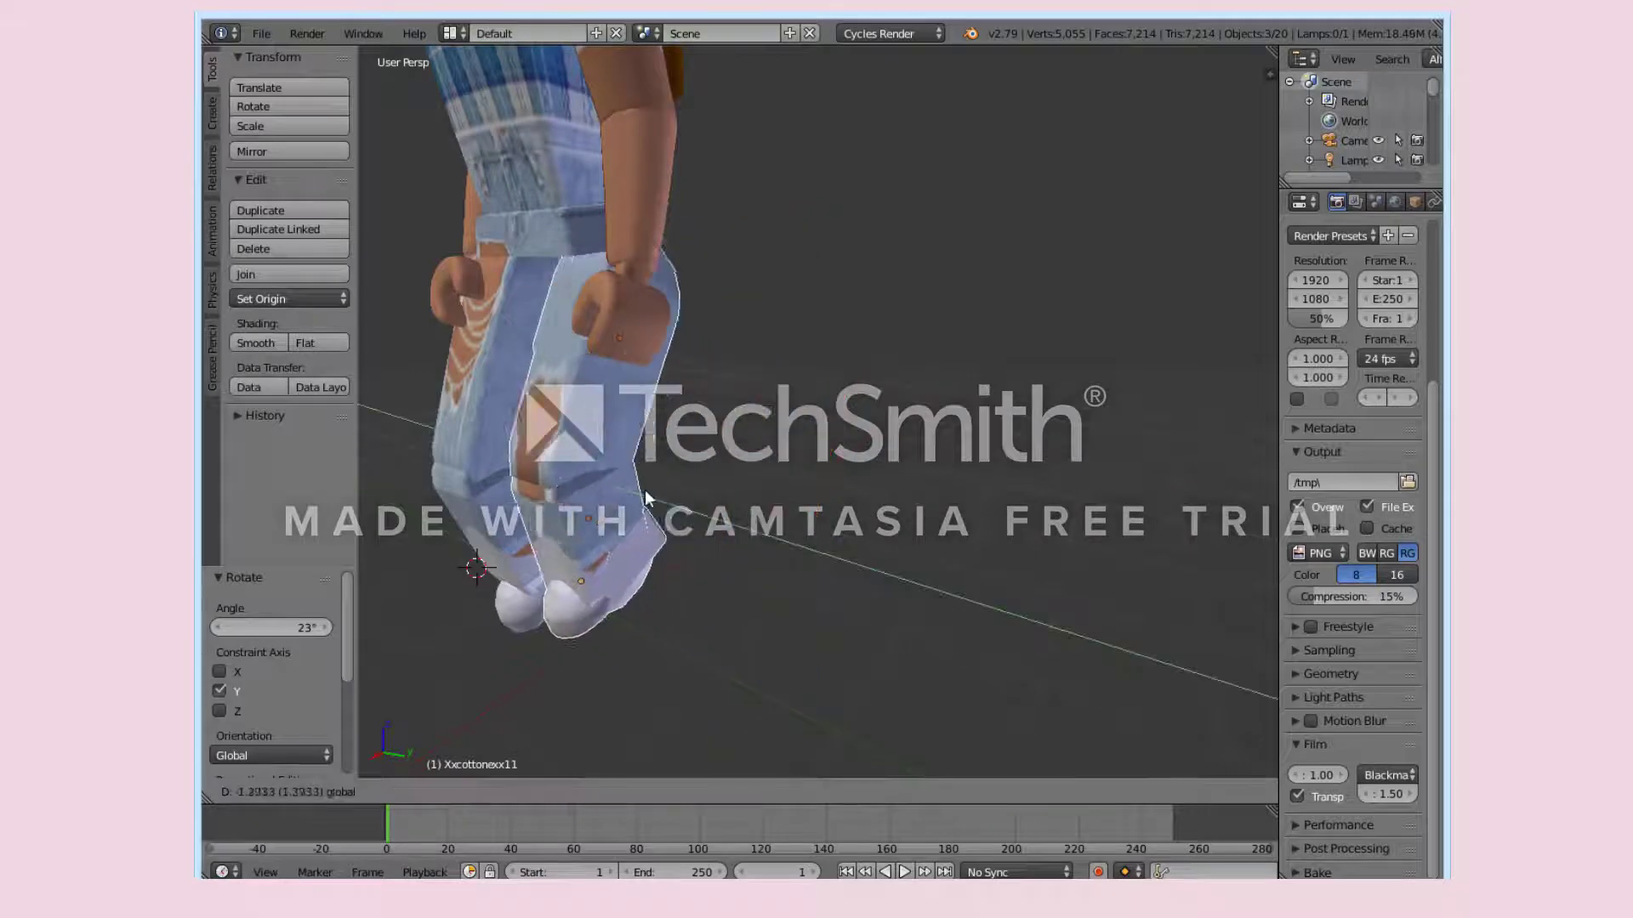
click(479, 523)
drag(479, 523, 469, 528)
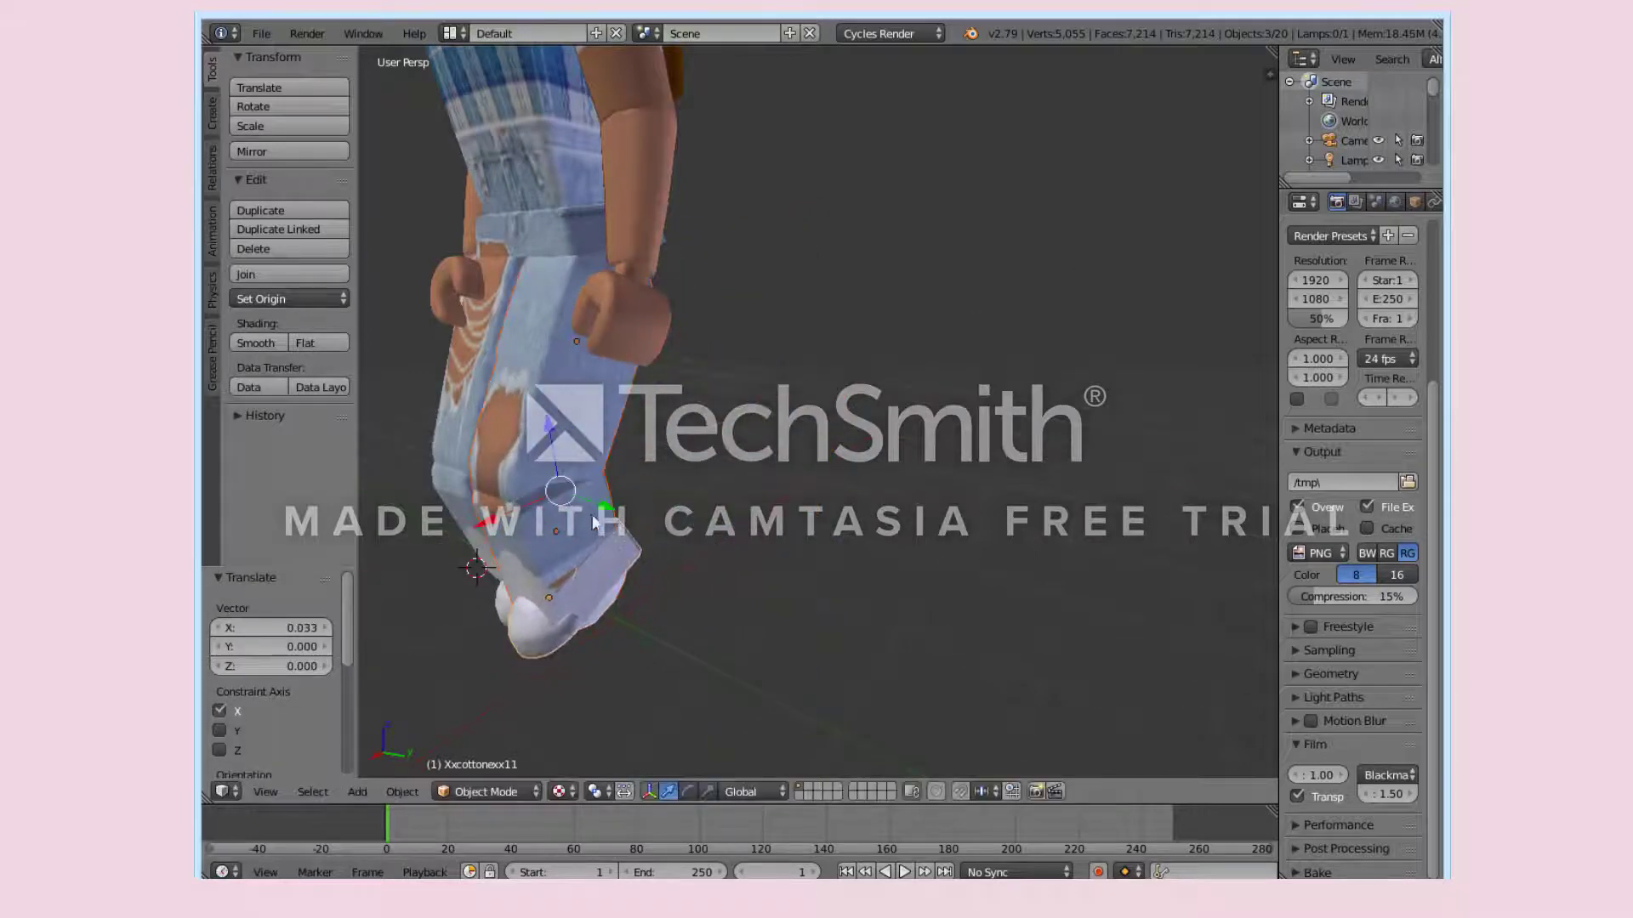
key(shift+f)
key(a)
click(818, 412)
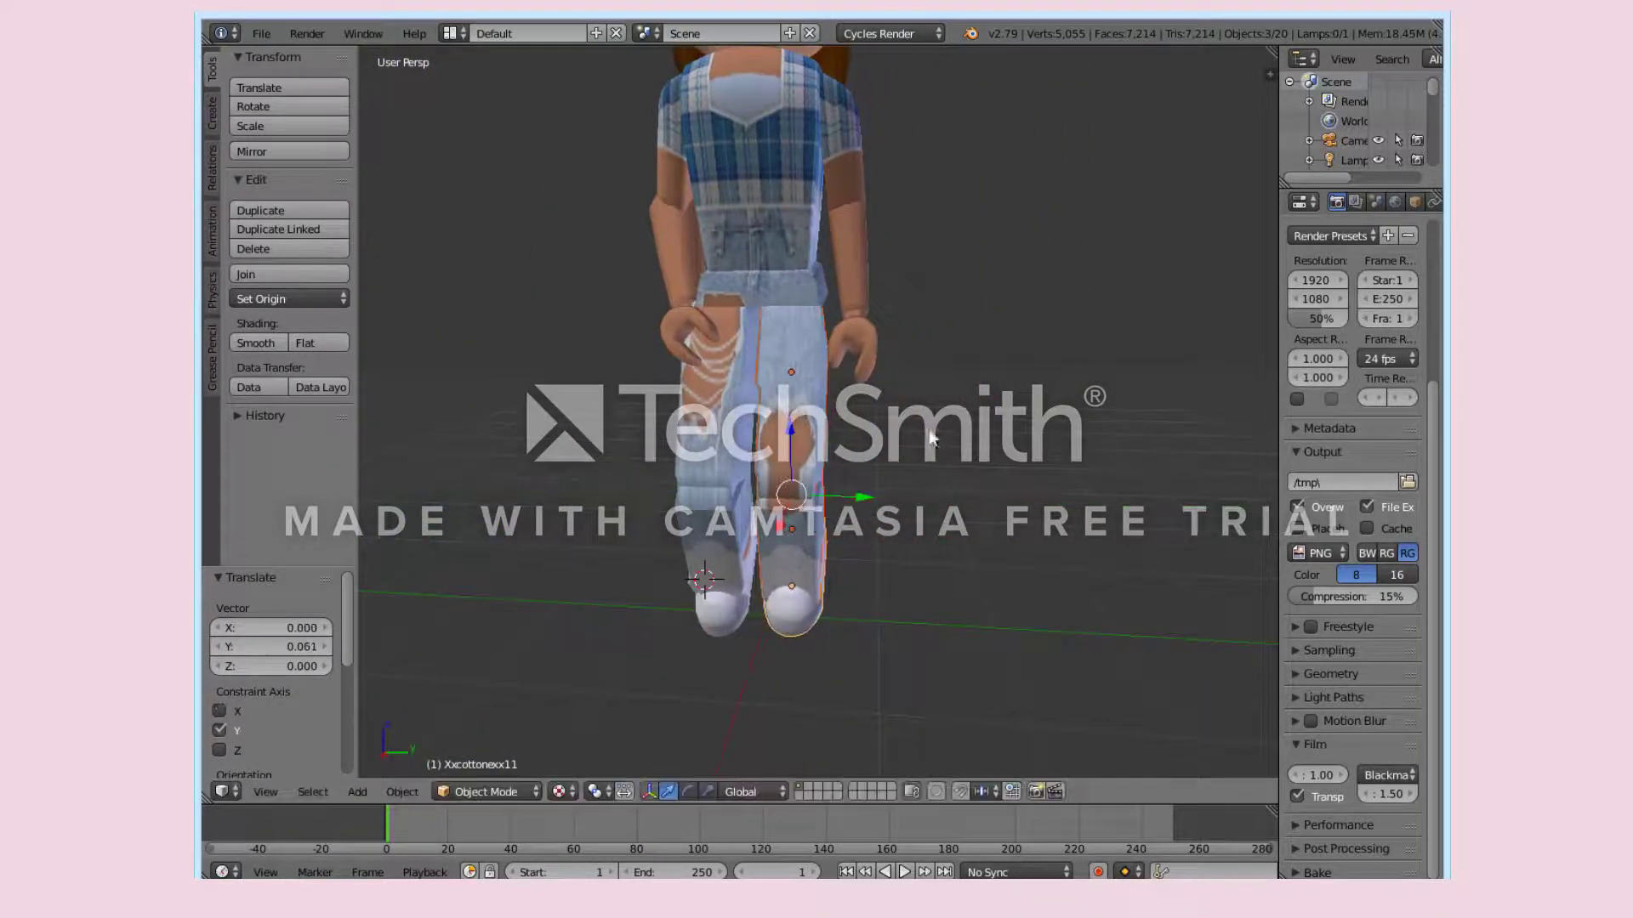
Import the bedroom model file into the scene with the character.
click(261, 33)
mouse_move(289, 411)
click(547, 525)
click(498, 328)
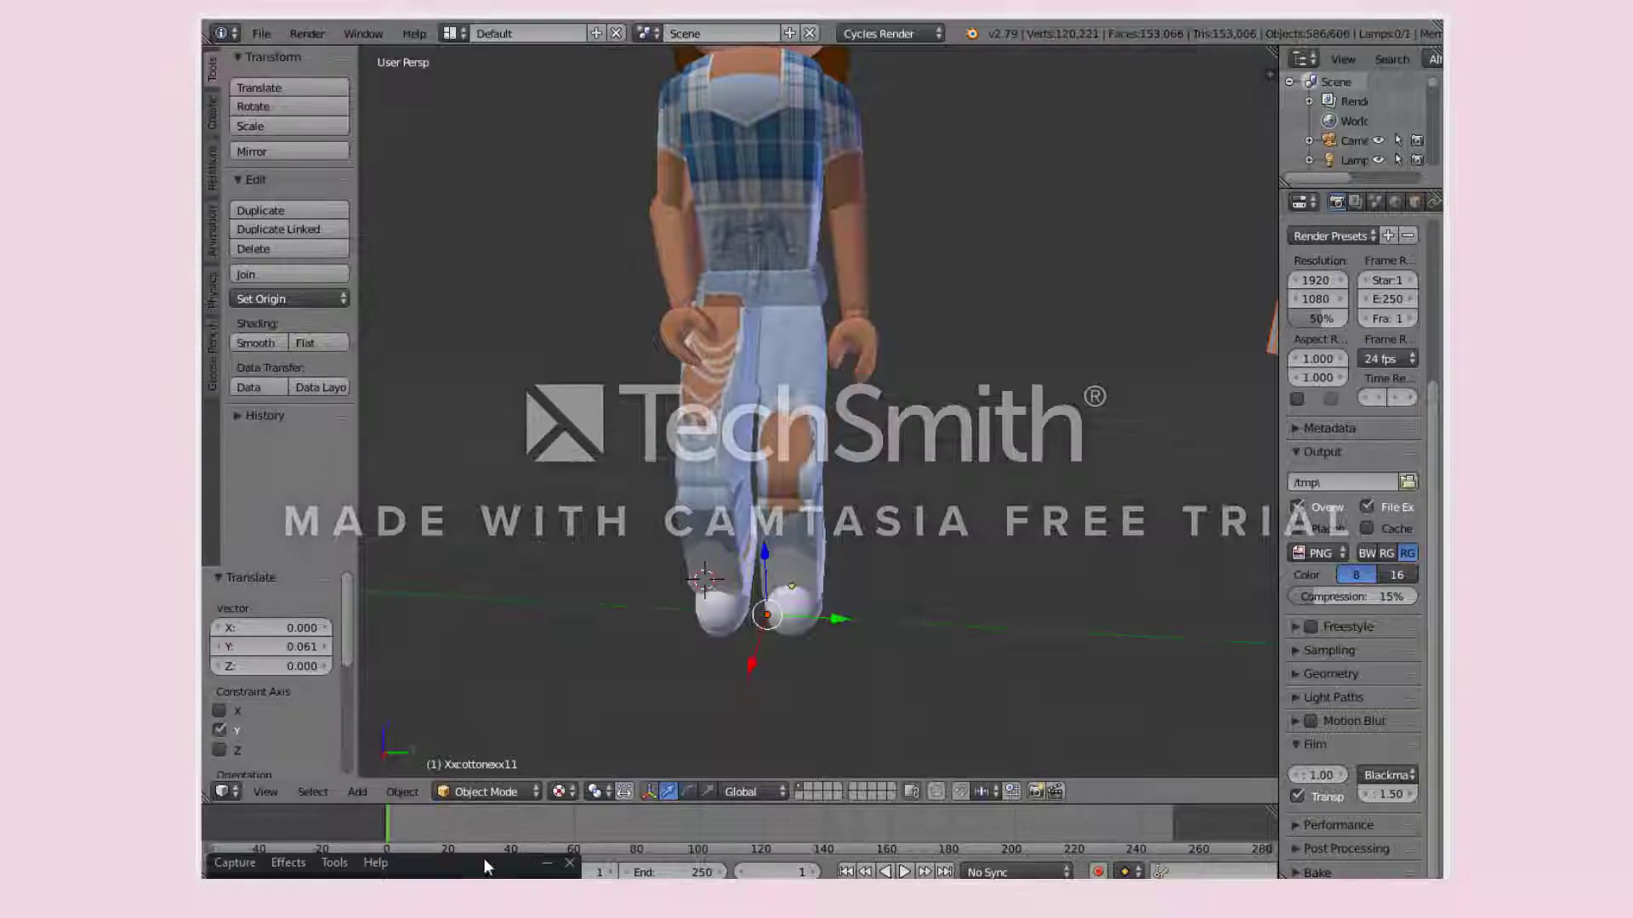
Delete the large outer wall that blocks the view into the bedroom on the bed side.
key(shift+f)
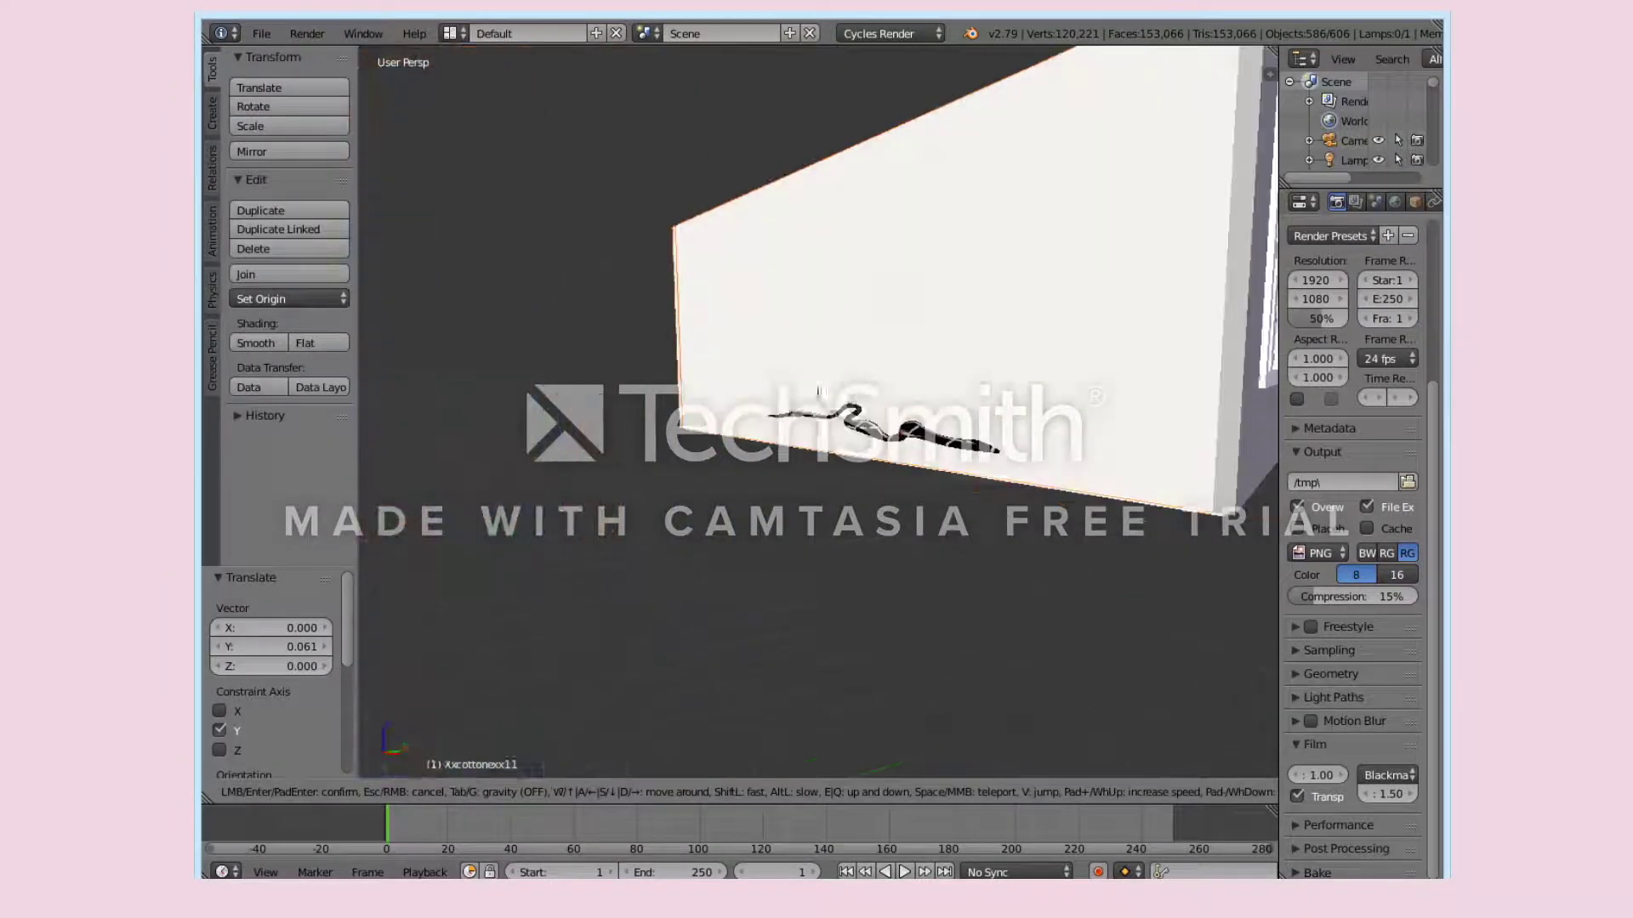
click(955, 374)
right_click(955, 374)
key(a)
click(918, 308)
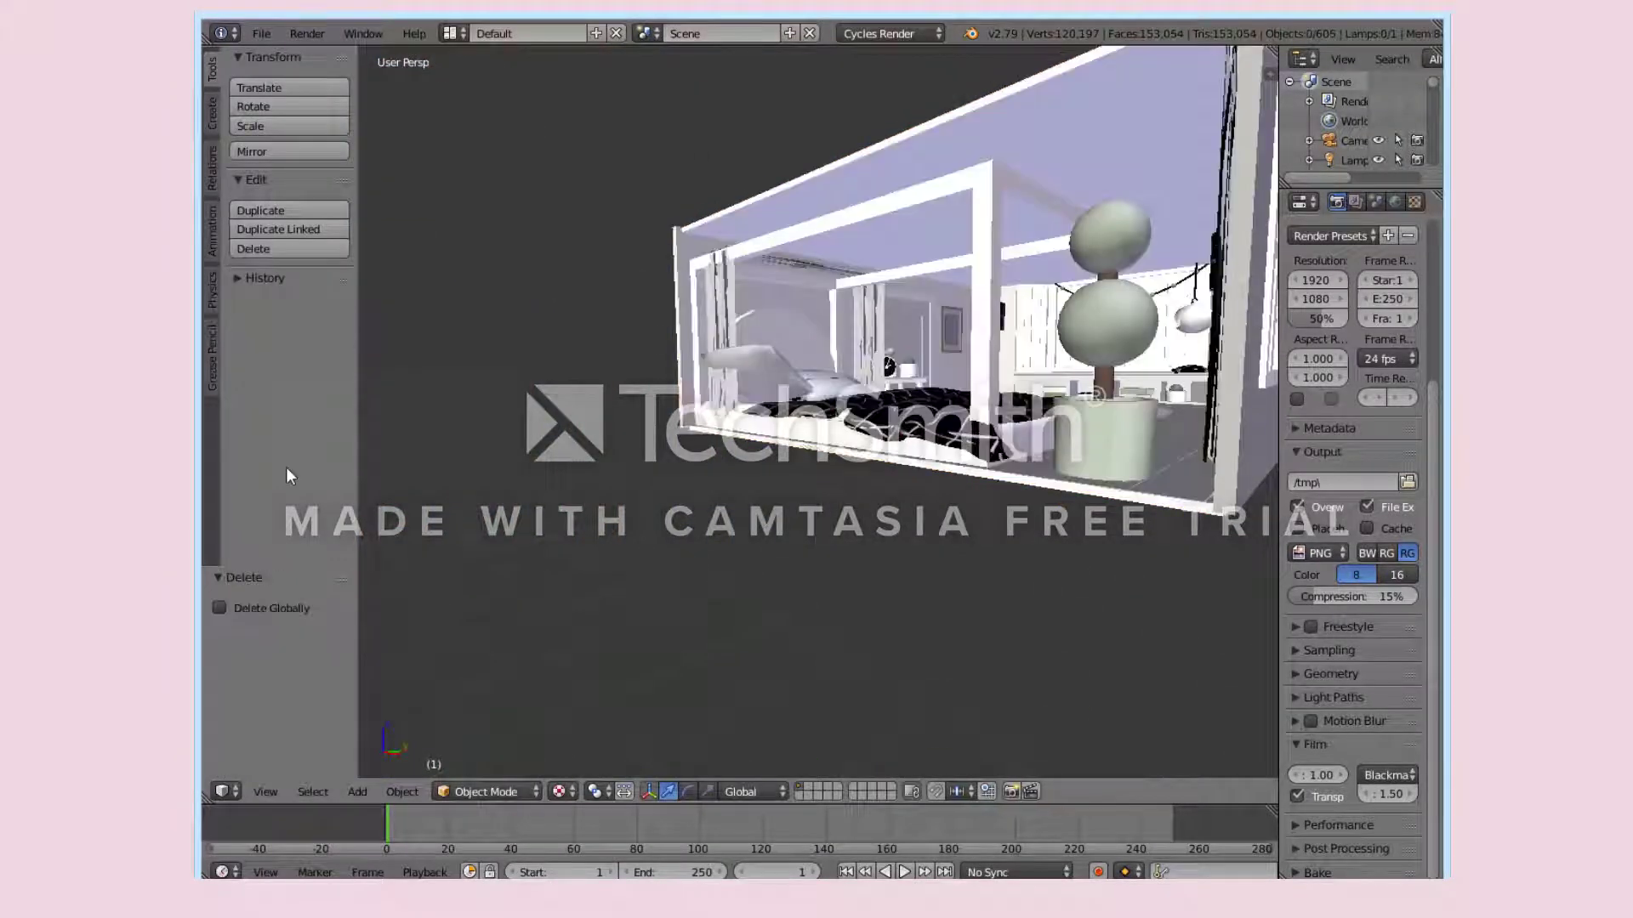
Delete the wall panels surrounding the windows on the bedroom's adjacent side and clear the selection.
key(shift+f)
click(849, 420)
right_click(848, 420)
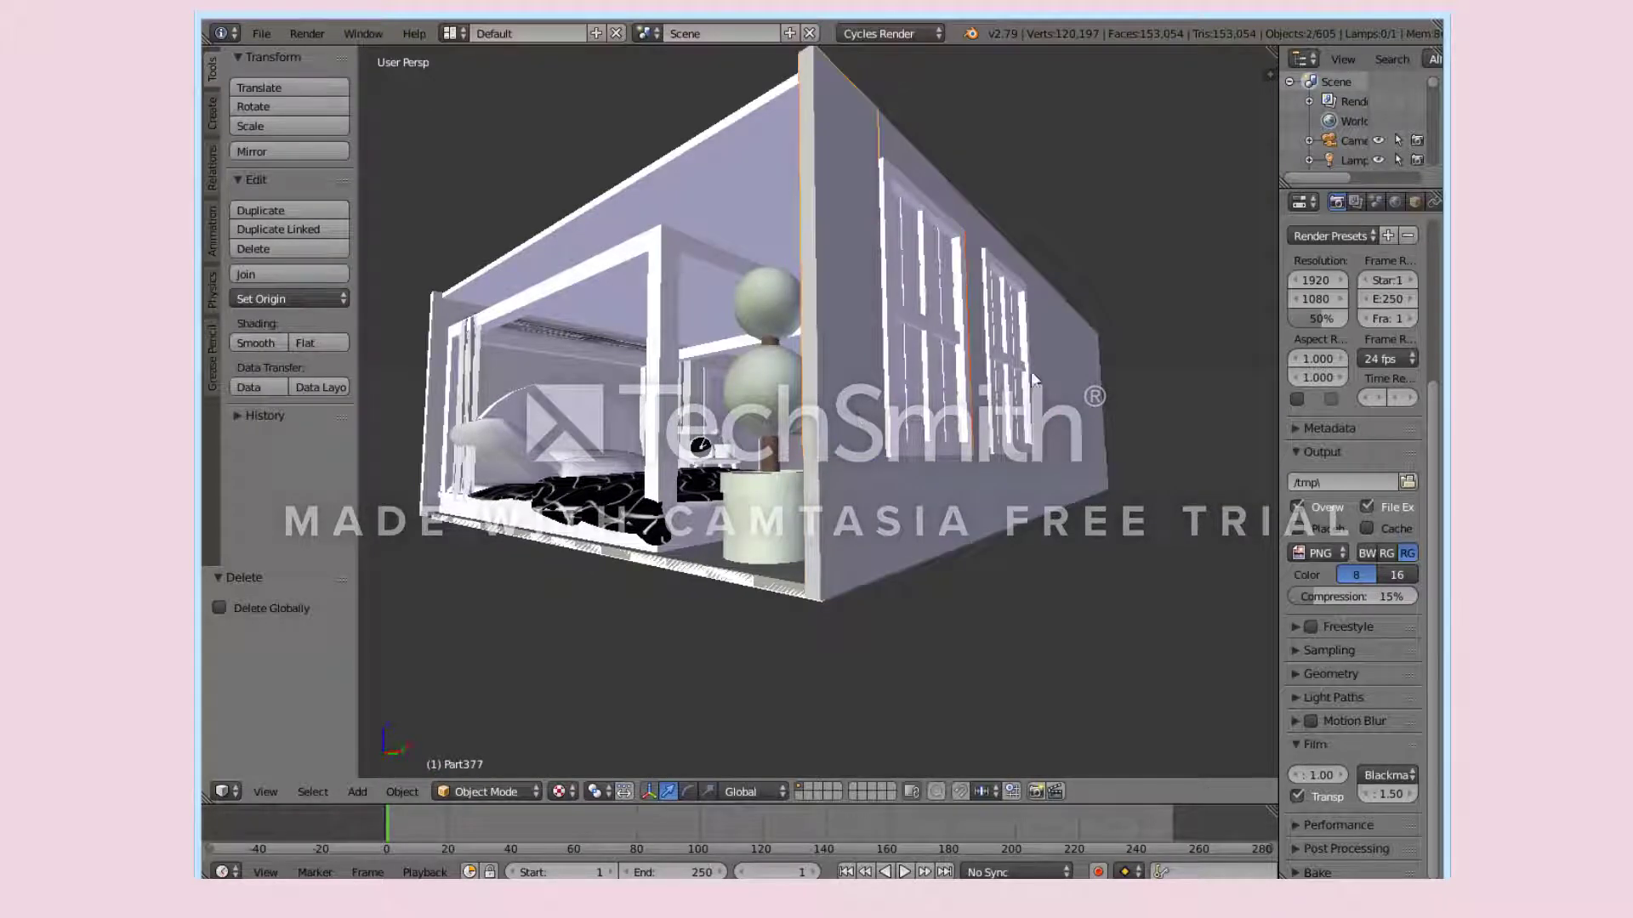
click(970, 476)
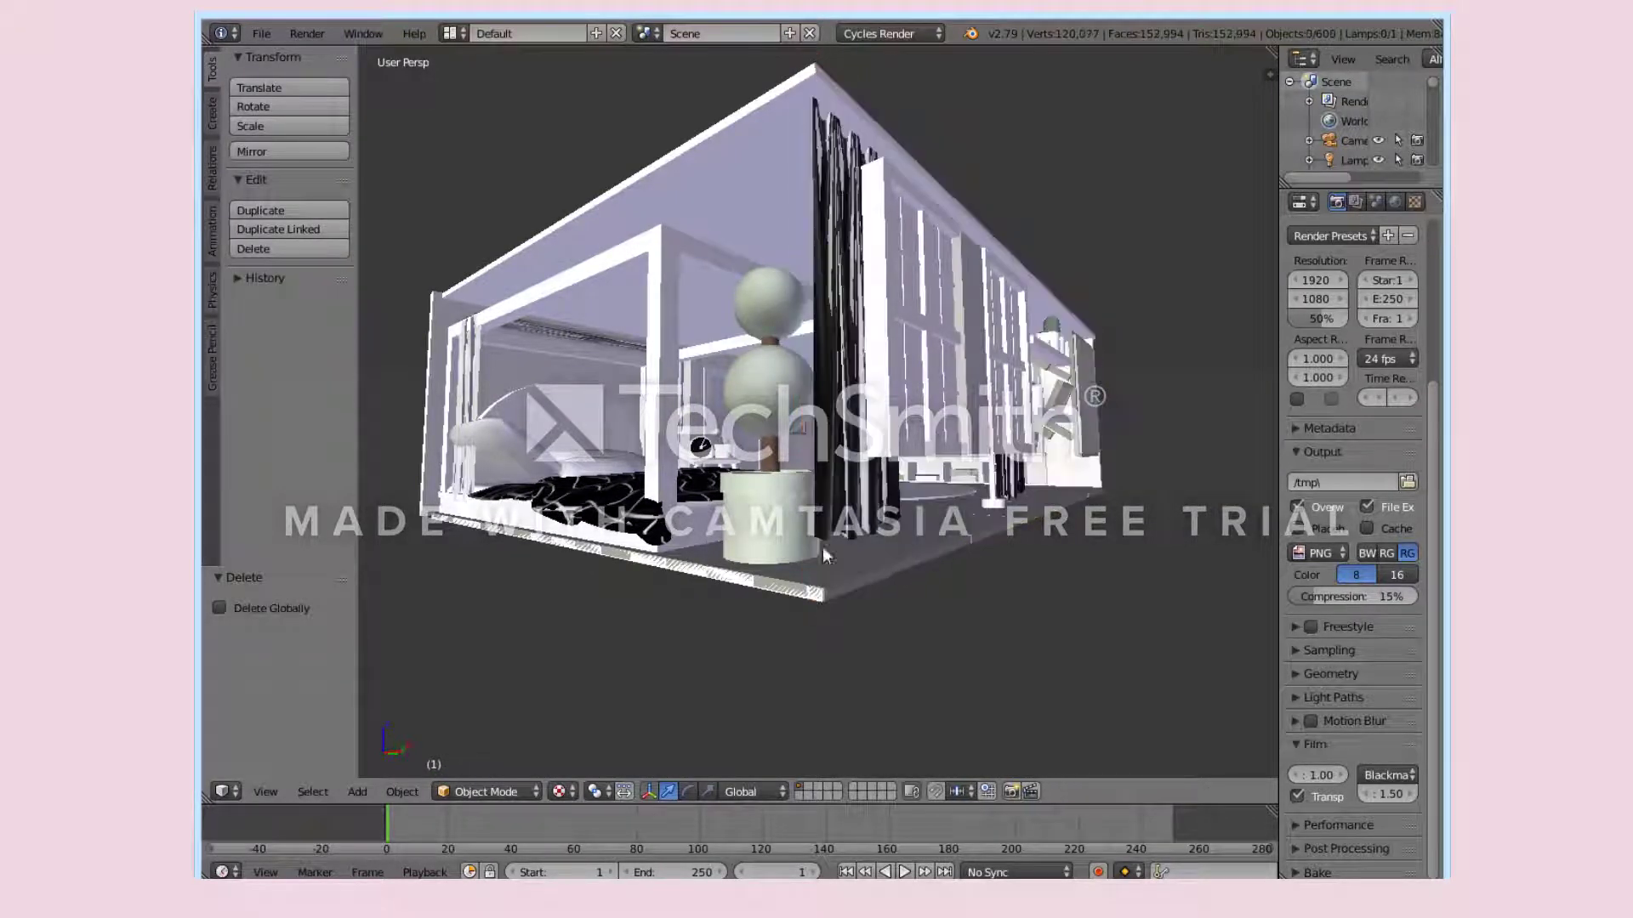
right_click(923, 390)
key(a)
Select every part of the character, including head, accessories, torso, arms, legs and feet.
key(shift+f)
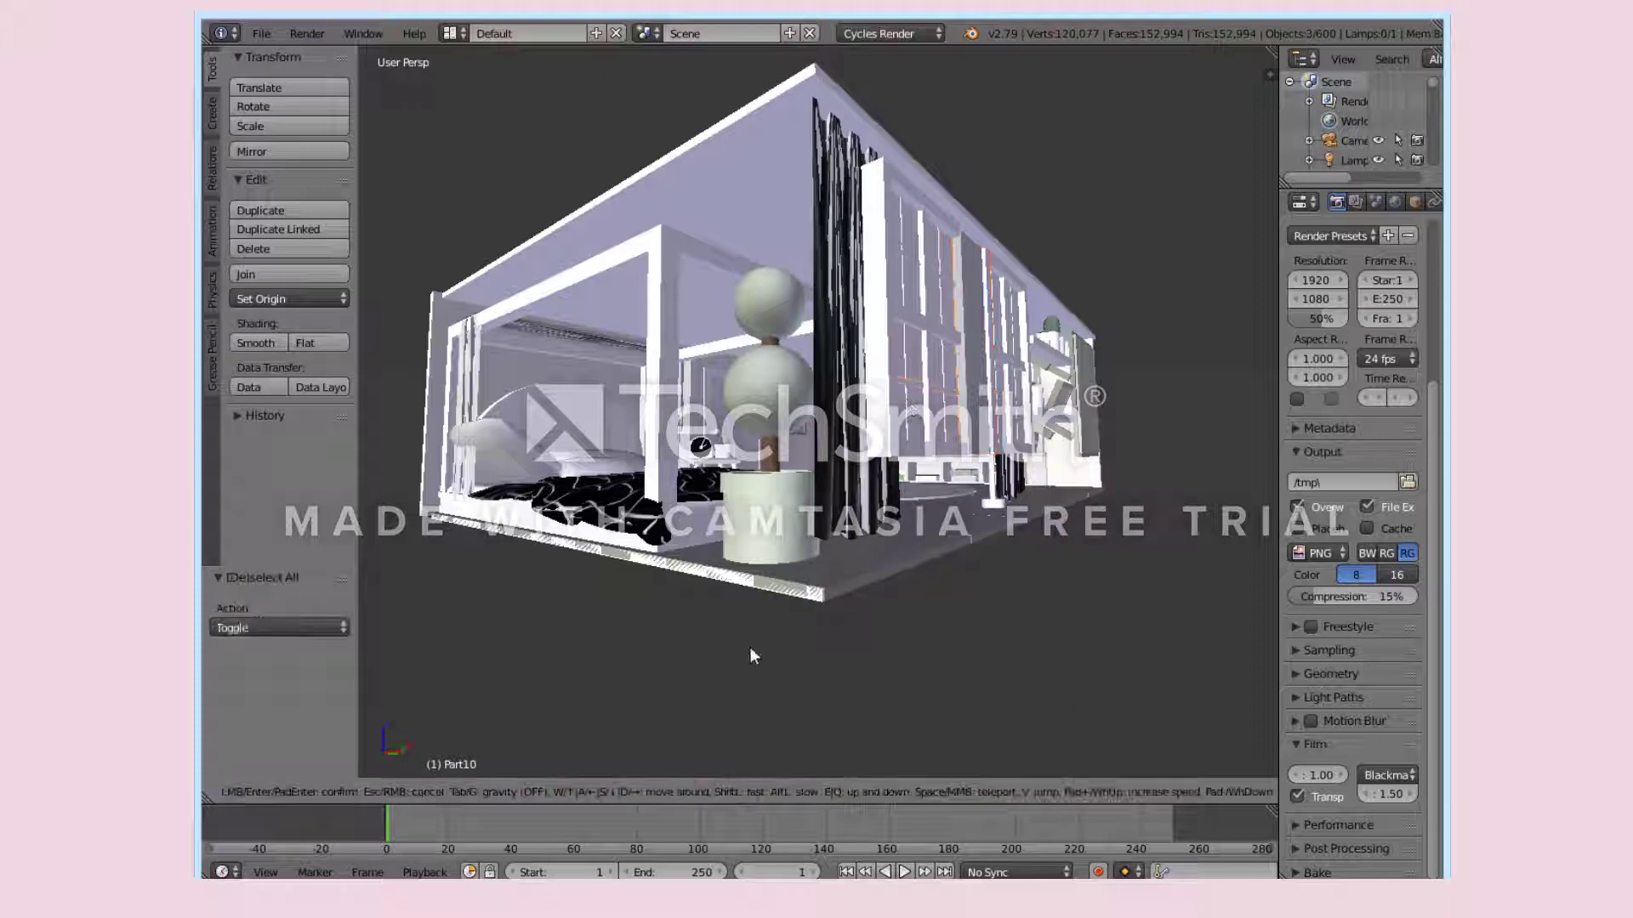
key(w)
click(979, 151)
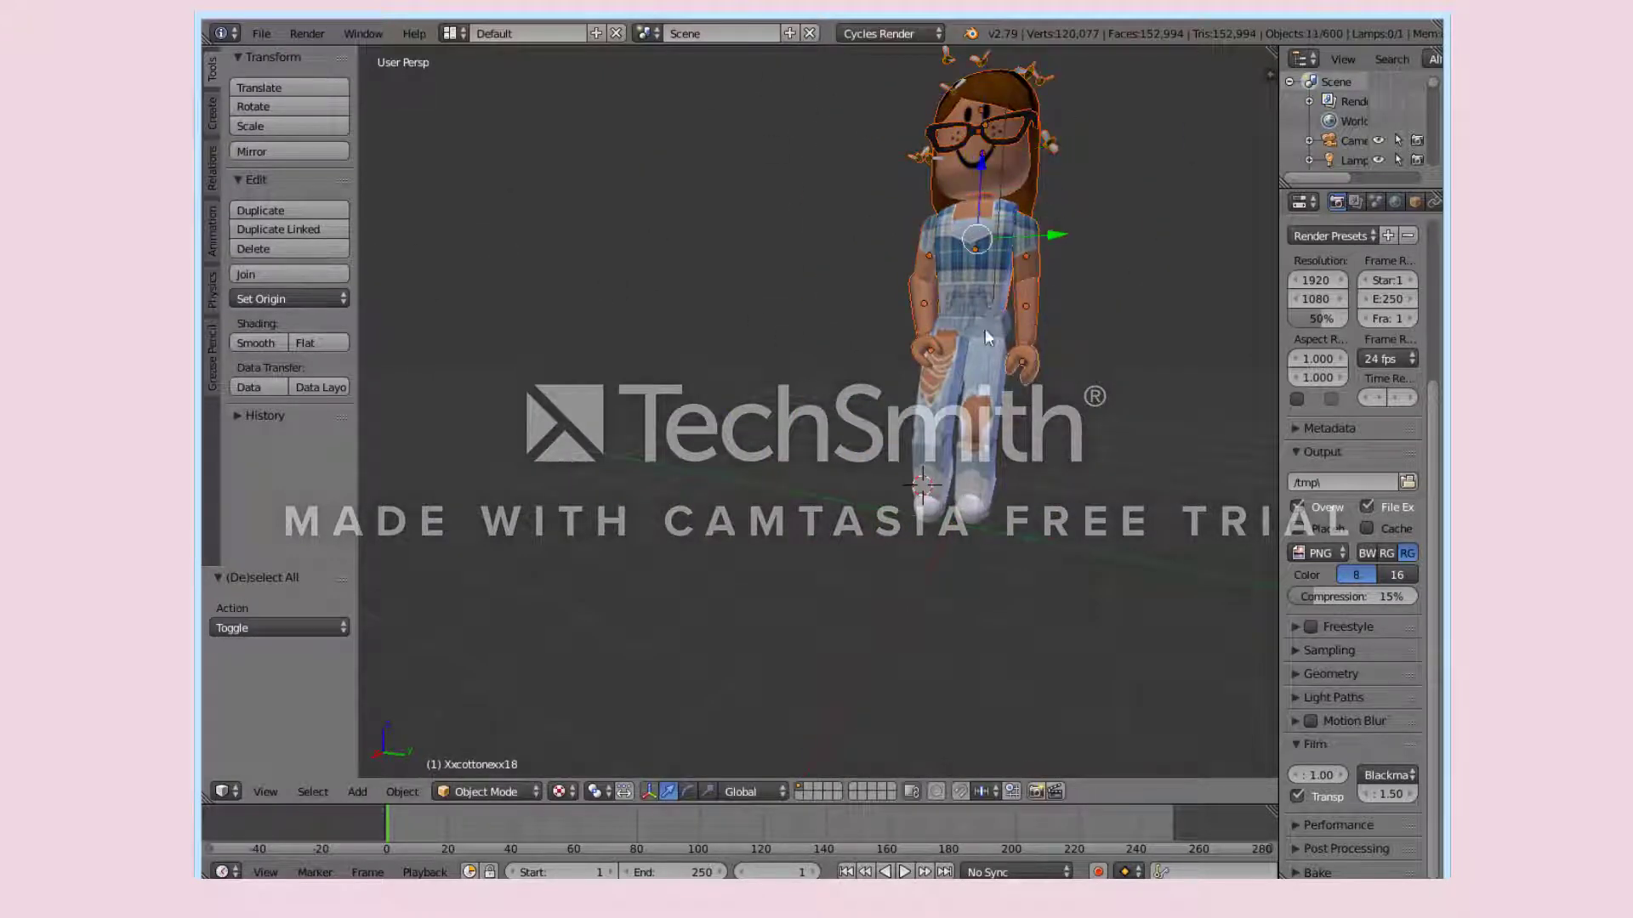
shift+right_click(988, 382)
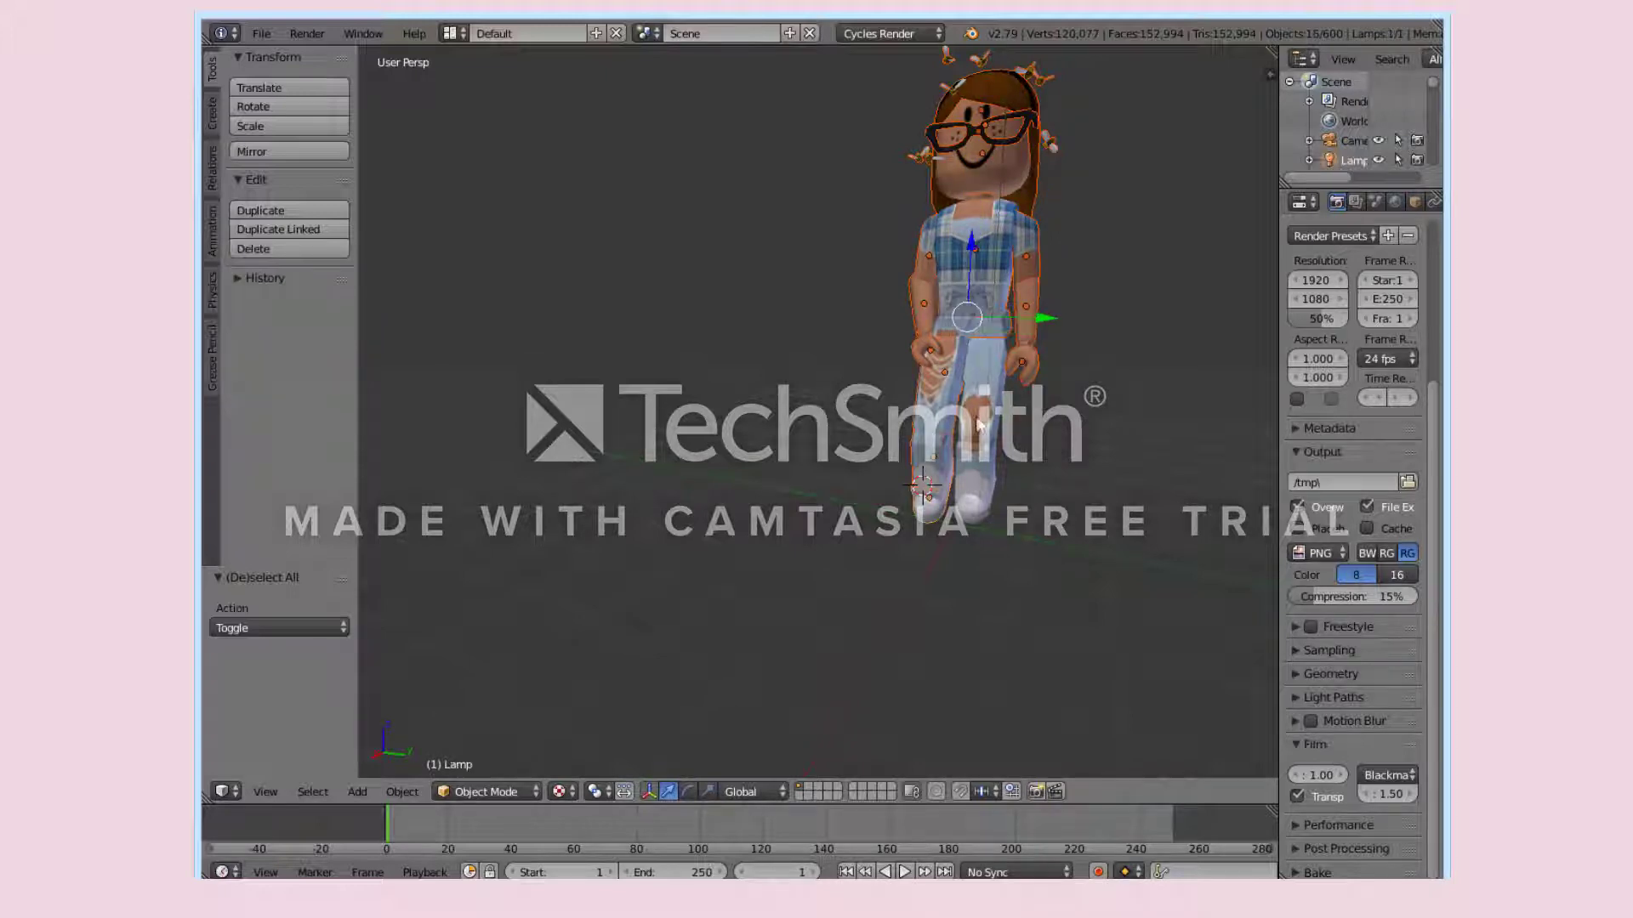
shift+right_click(976, 418)
shift+right_click(975, 459)
shift+right_click(972, 502)
Move the whole character along Y toward the bedroom, first about 2.1 units and then about 11.3 units.
drag(1042, 342, 1256, 348)
key(shift+f)
click(729, 478)
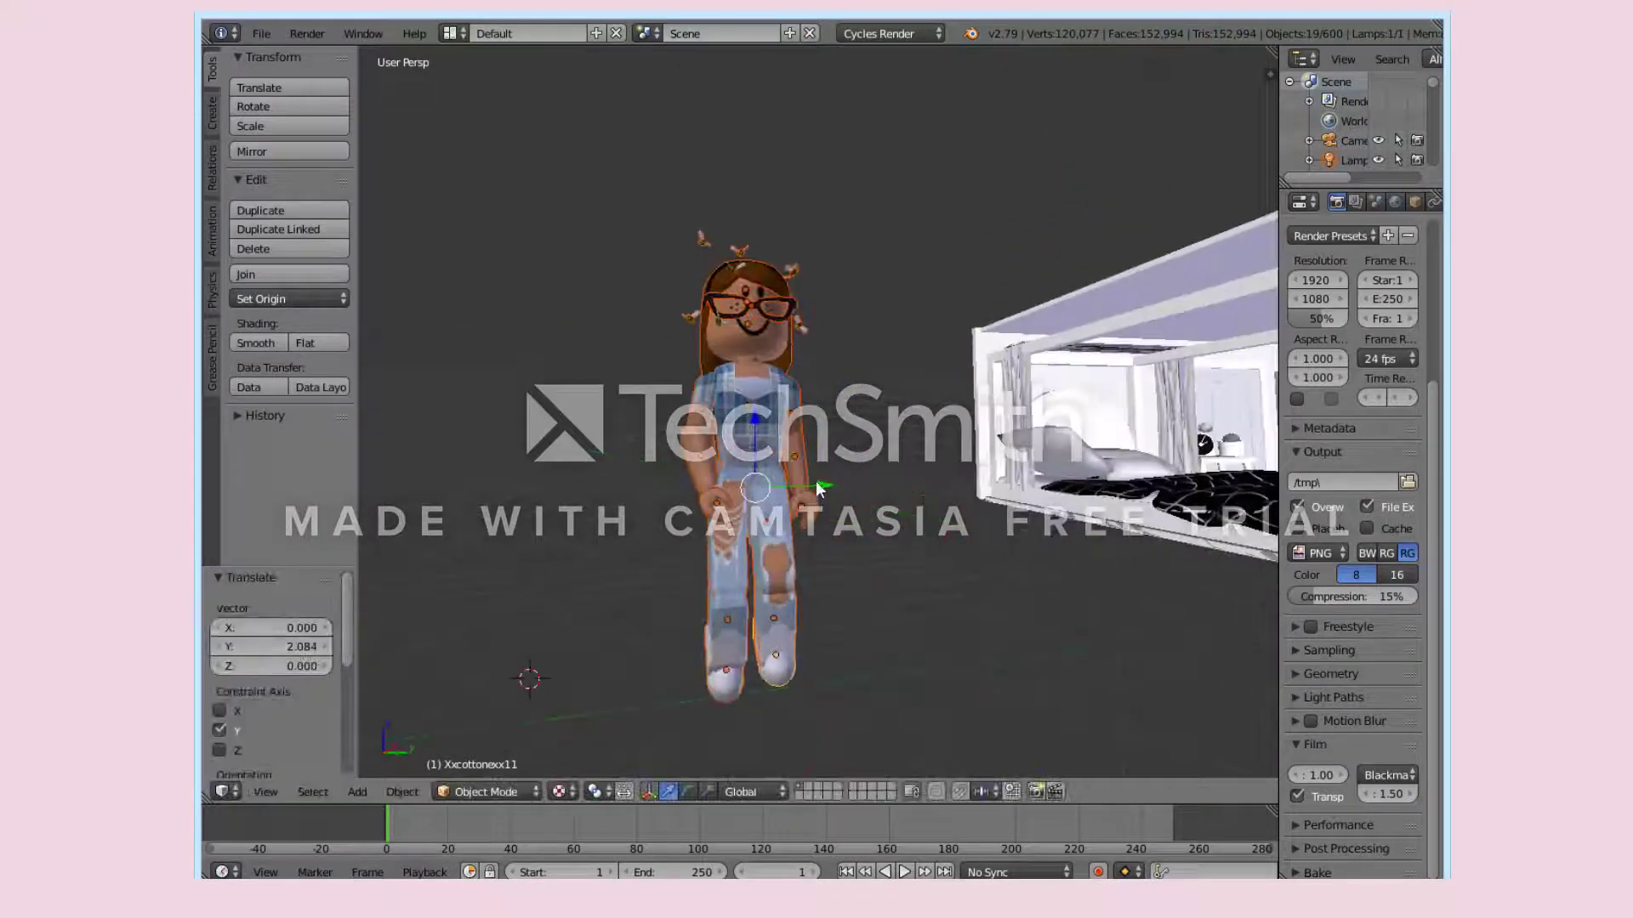
drag(820, 488, 528, 513)
key(shift+f)
key(w)
click(978, 406)
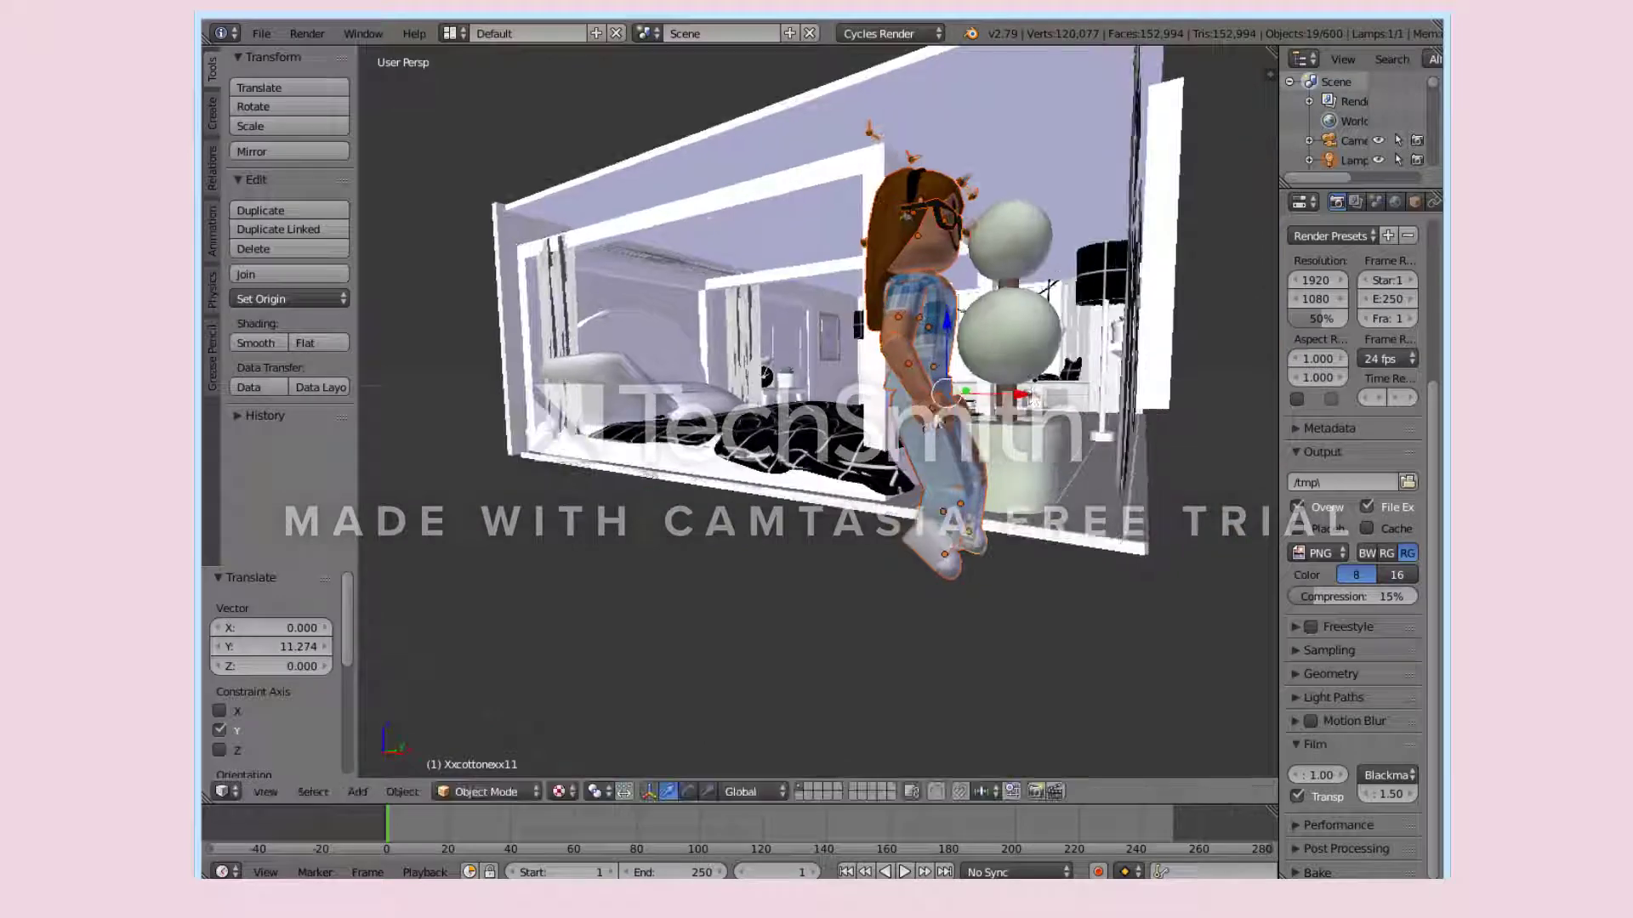
Move the whole character along X and then about 8.4 units along Y so it stands on the bed.
drag(1003, 398, 765, 403)
key(shift+f)
key(w)
click(971, 404)
drag(969, 403, 1276, 587)
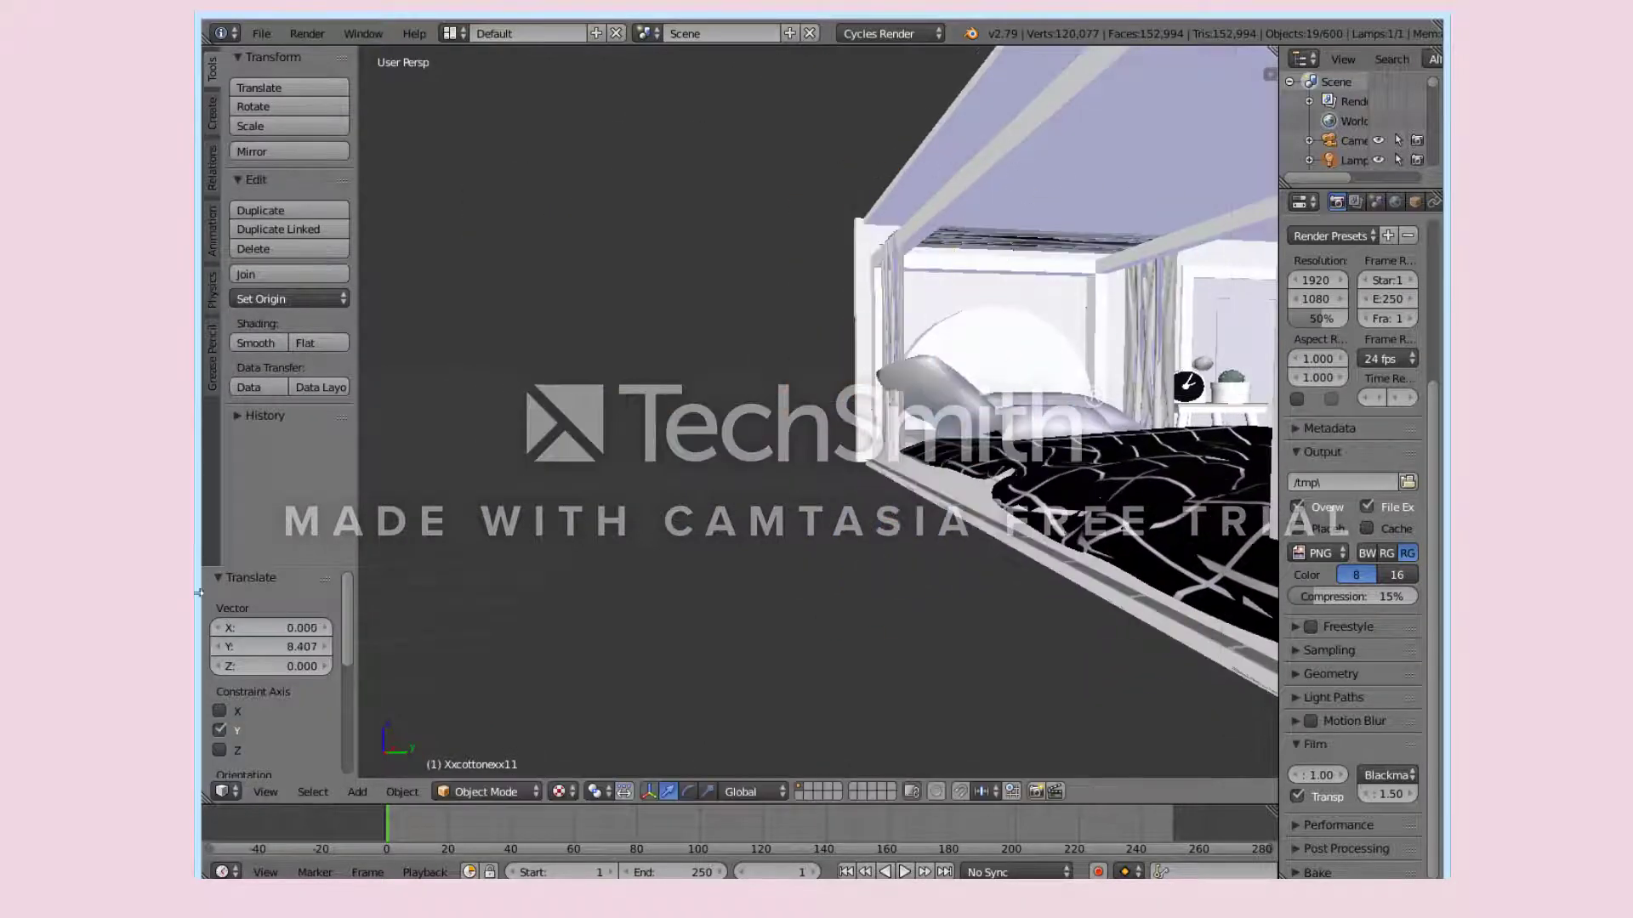
key(shift+f)
key(s)
key(w)
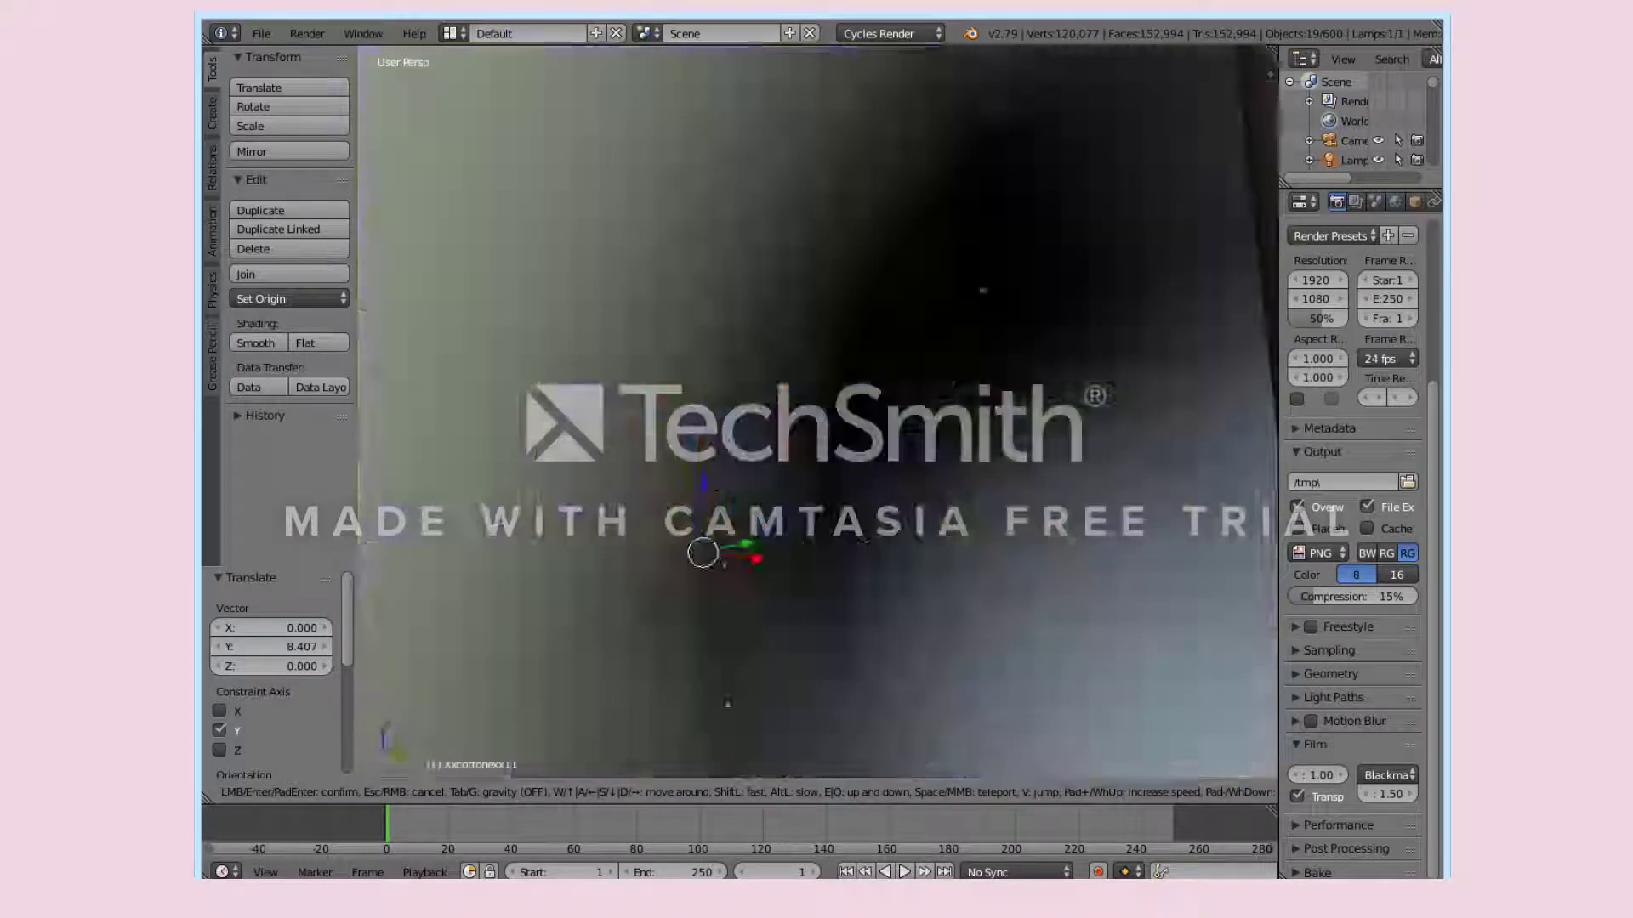
key(s)
key(s)
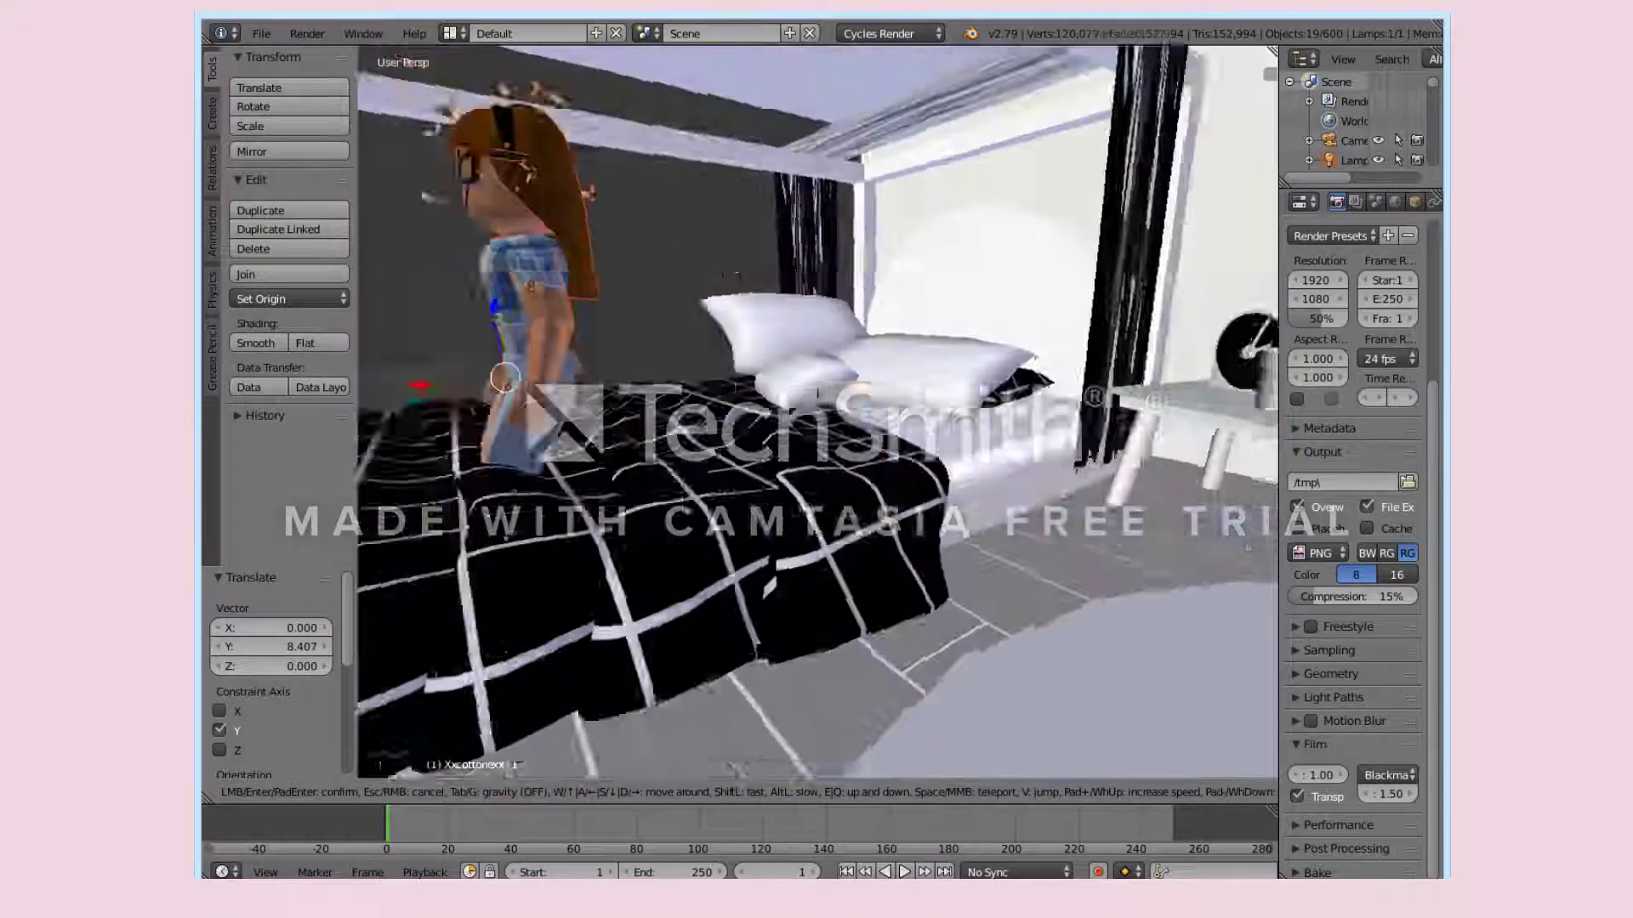
key(w)
key(Escape)
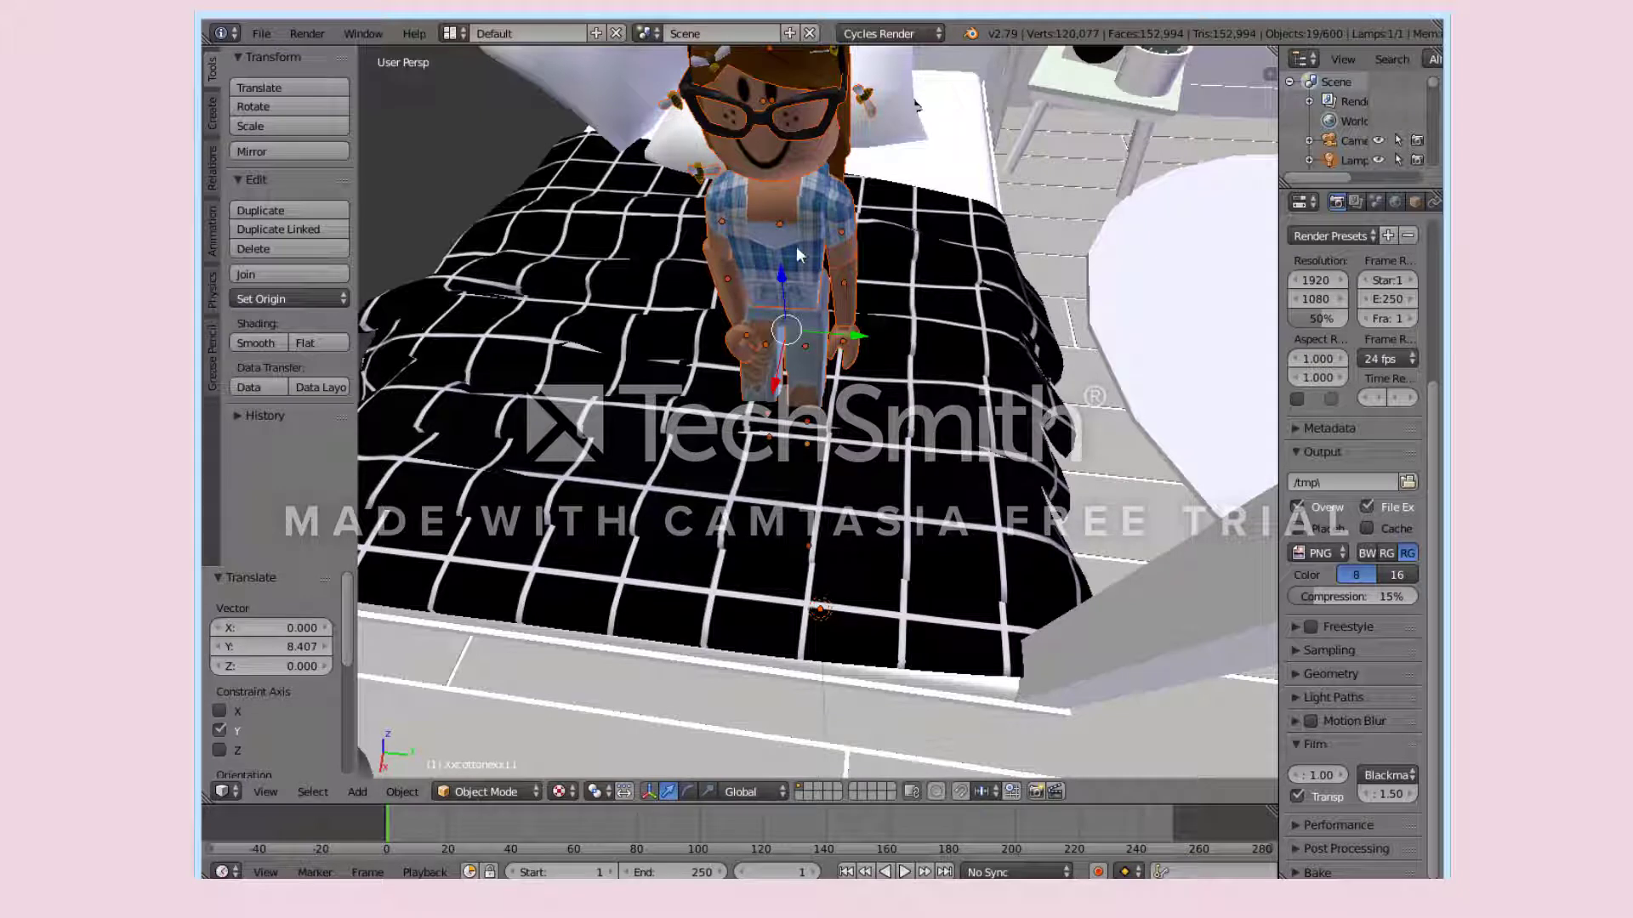
Select all parts of the character standing on the bed and delete them.
key(a)
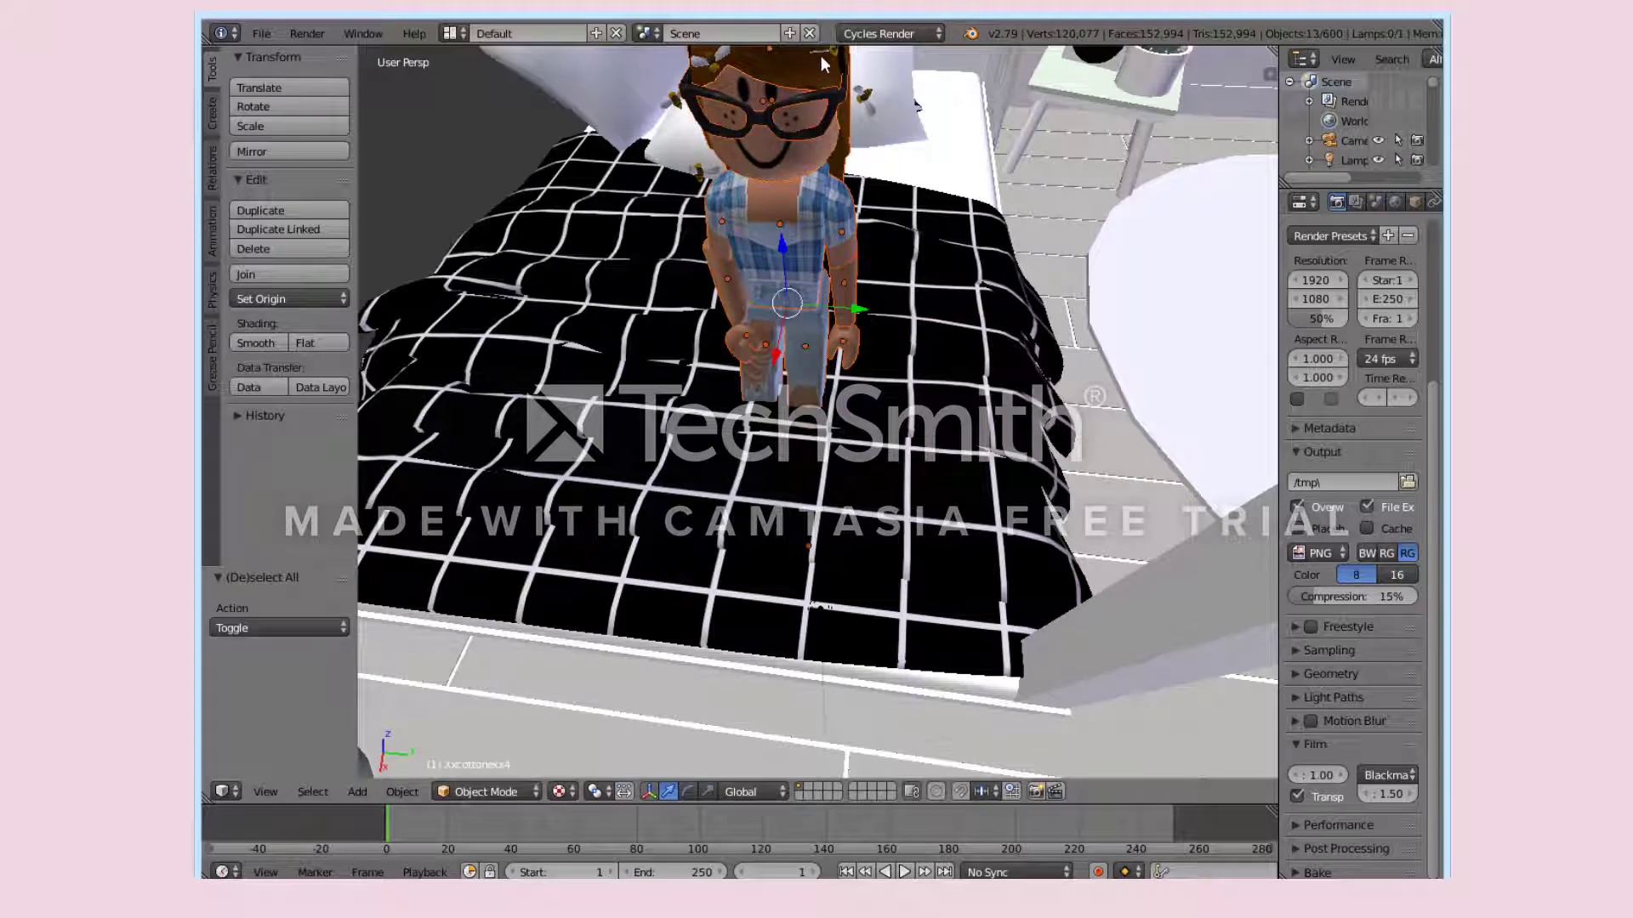
key(Delete)
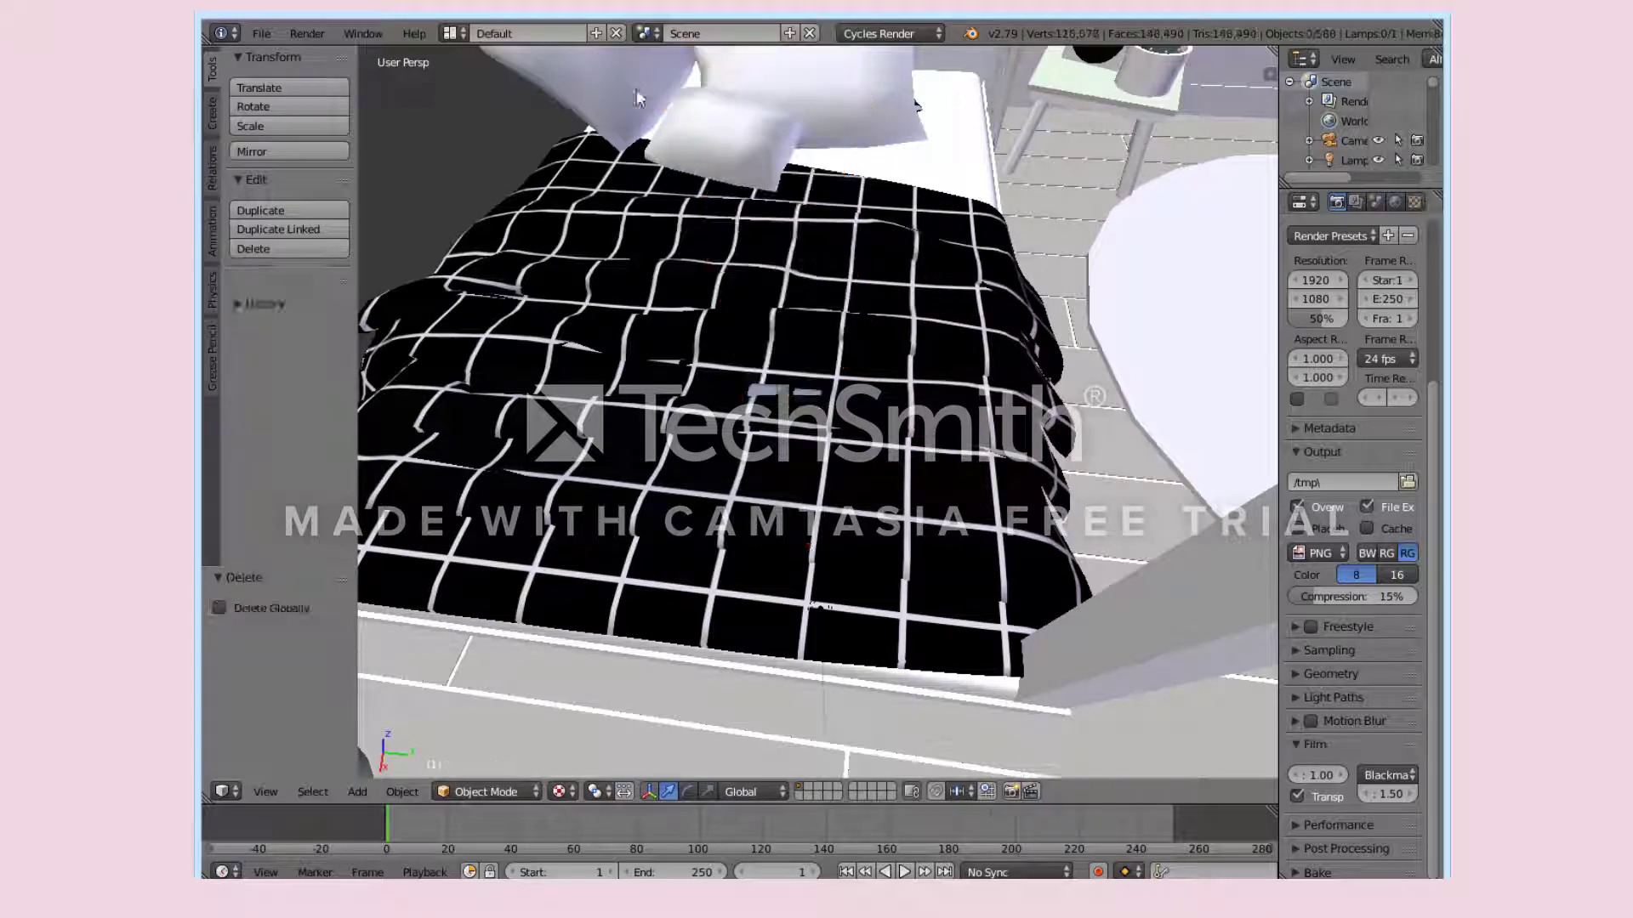
right_click(795, 400)
Import the character file My gfx for tutorial! ahah x.obj into the scene.
click(261, 33)
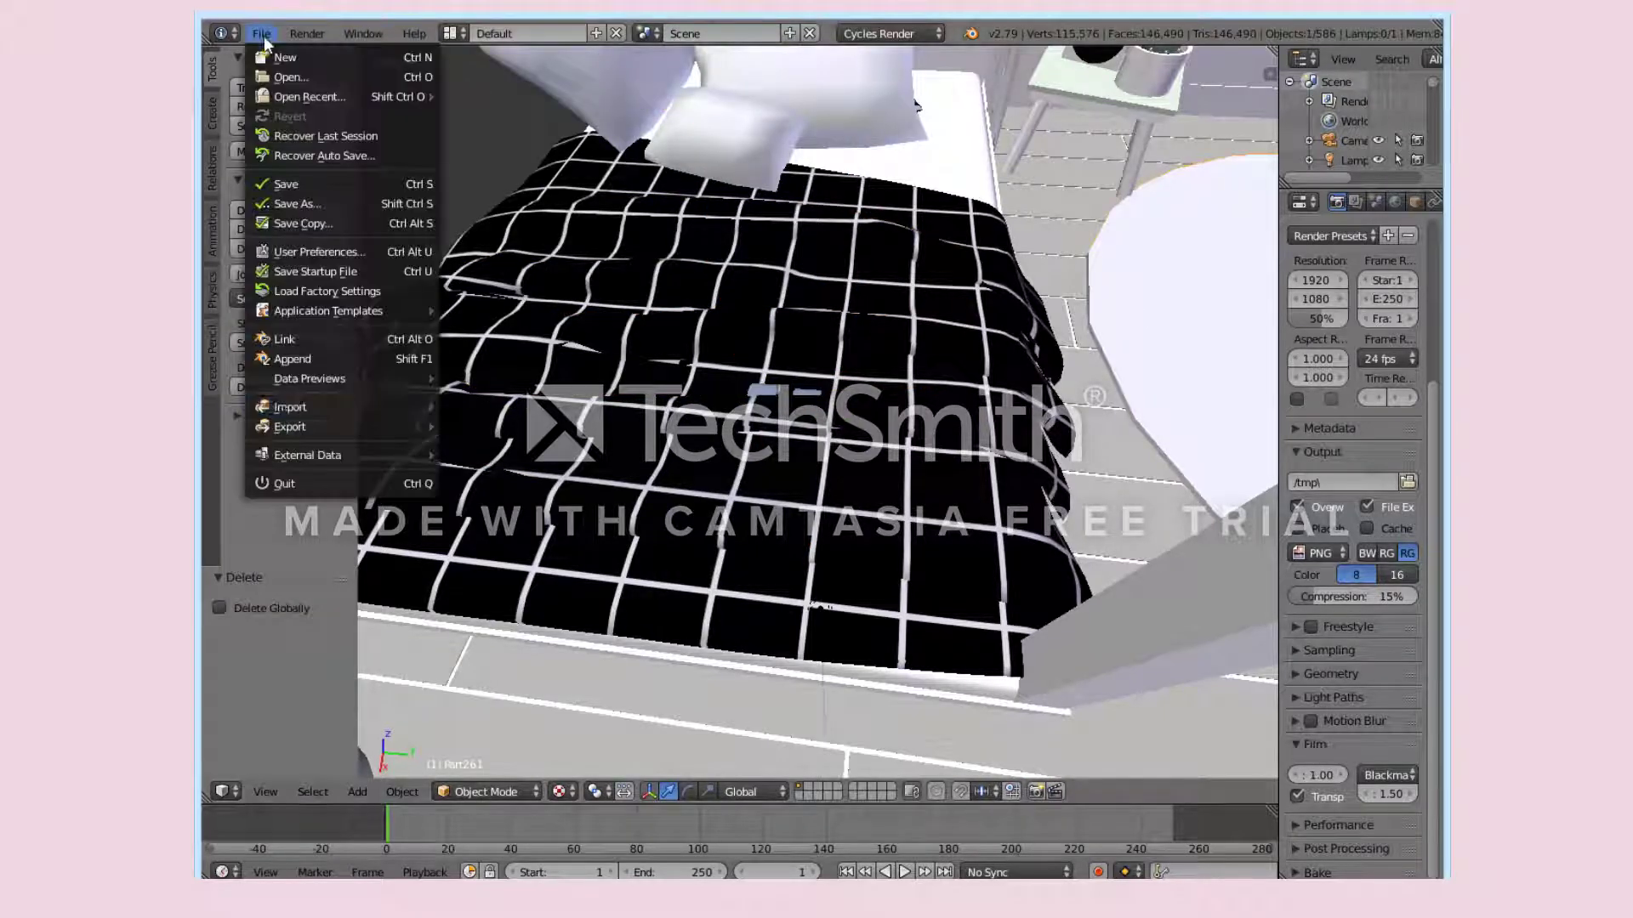
mouse_move(272, 405)
click(493, 548)
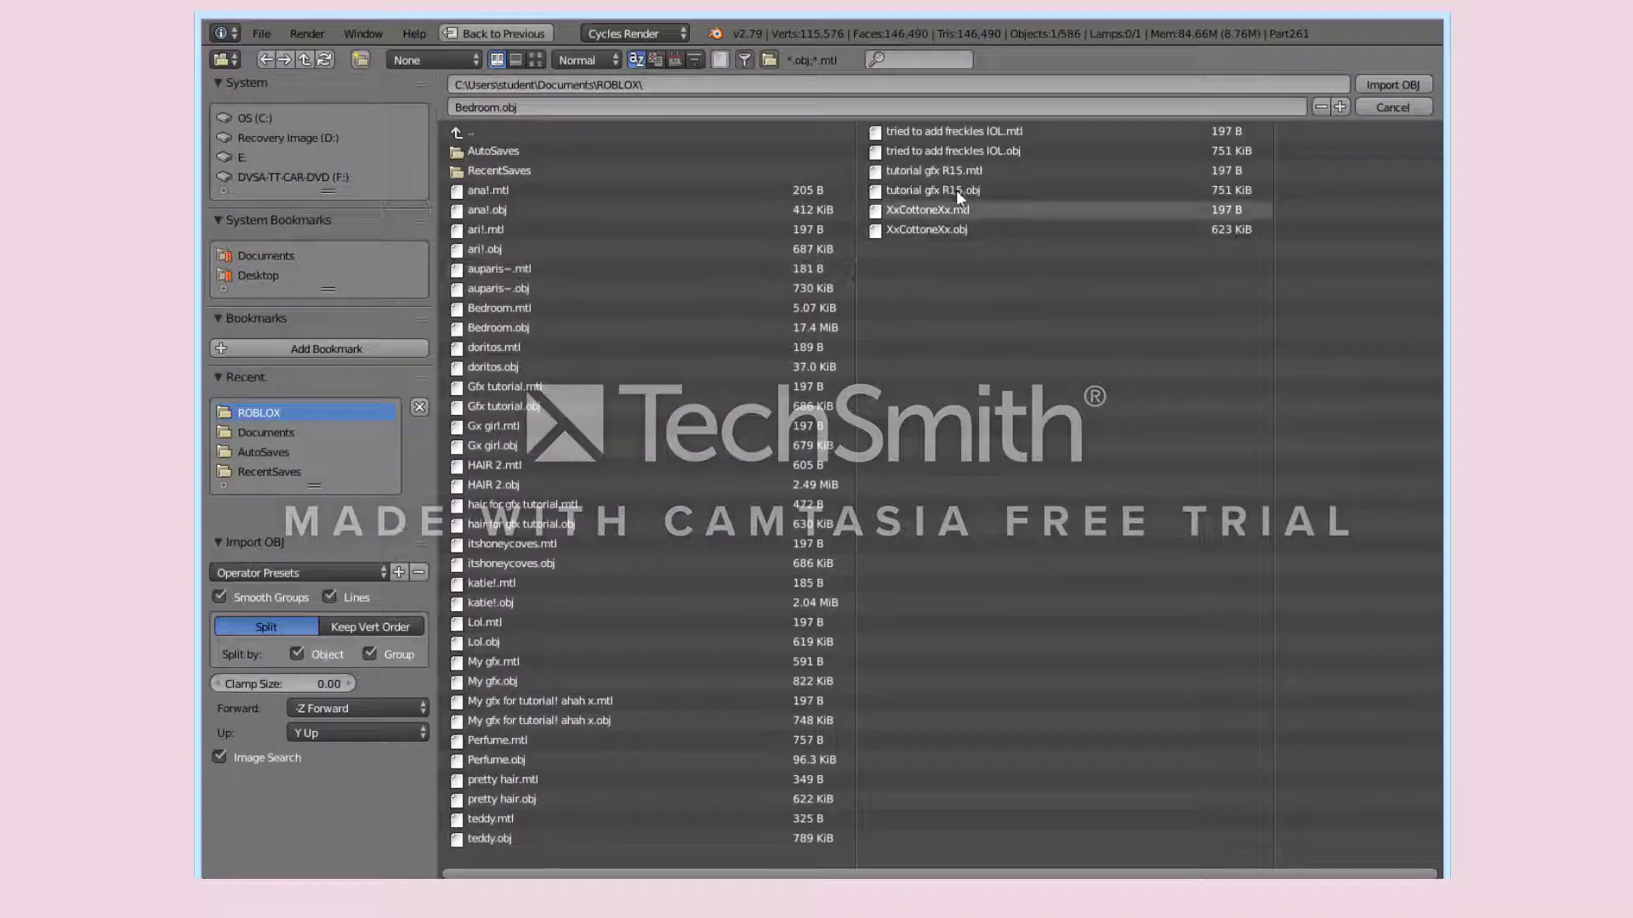
click(544, 720)
click(1392, 85)
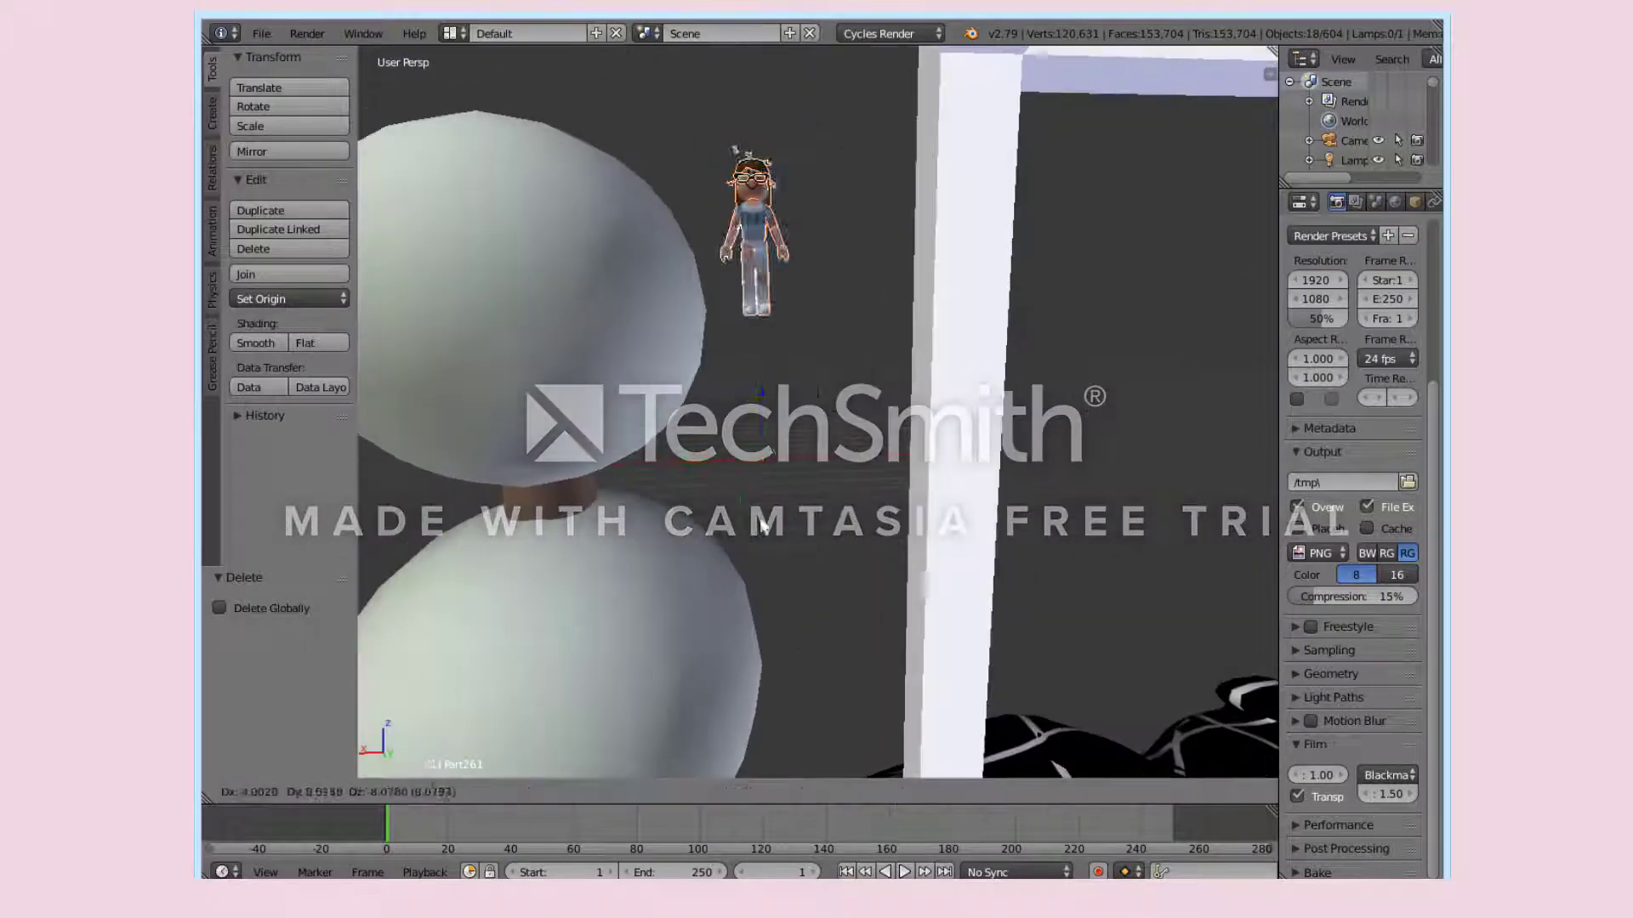
Move the imported character about -2.0, 1.3 and -6.2 units on X, Y and Z, and on into the bedroom beside the bed.
drag(822, 660, 969, 613)
key(Escape)
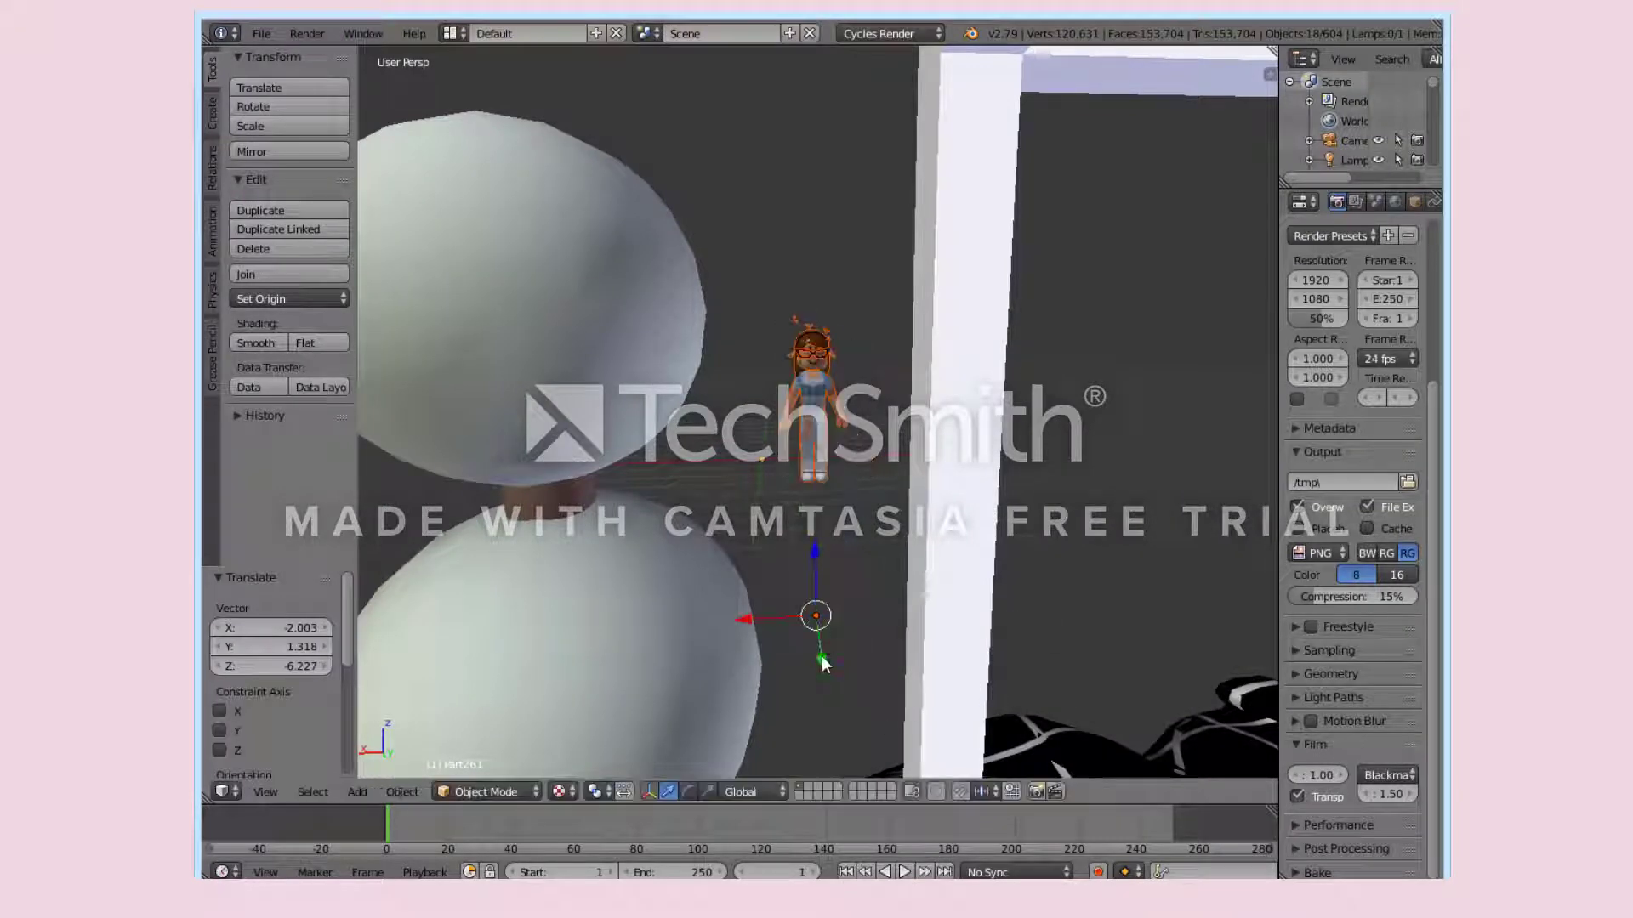
drag(821, 661, 1221, 578)
key(shift+f)
key(s)
click(817, 413)
drag(808, 702, 957, 144)
key(shift+f)
key(w)
click(817, 412)
Set the origins of all character parts to their geometry and shift the character over the bed.
click(280, 299)
click(270, 343)
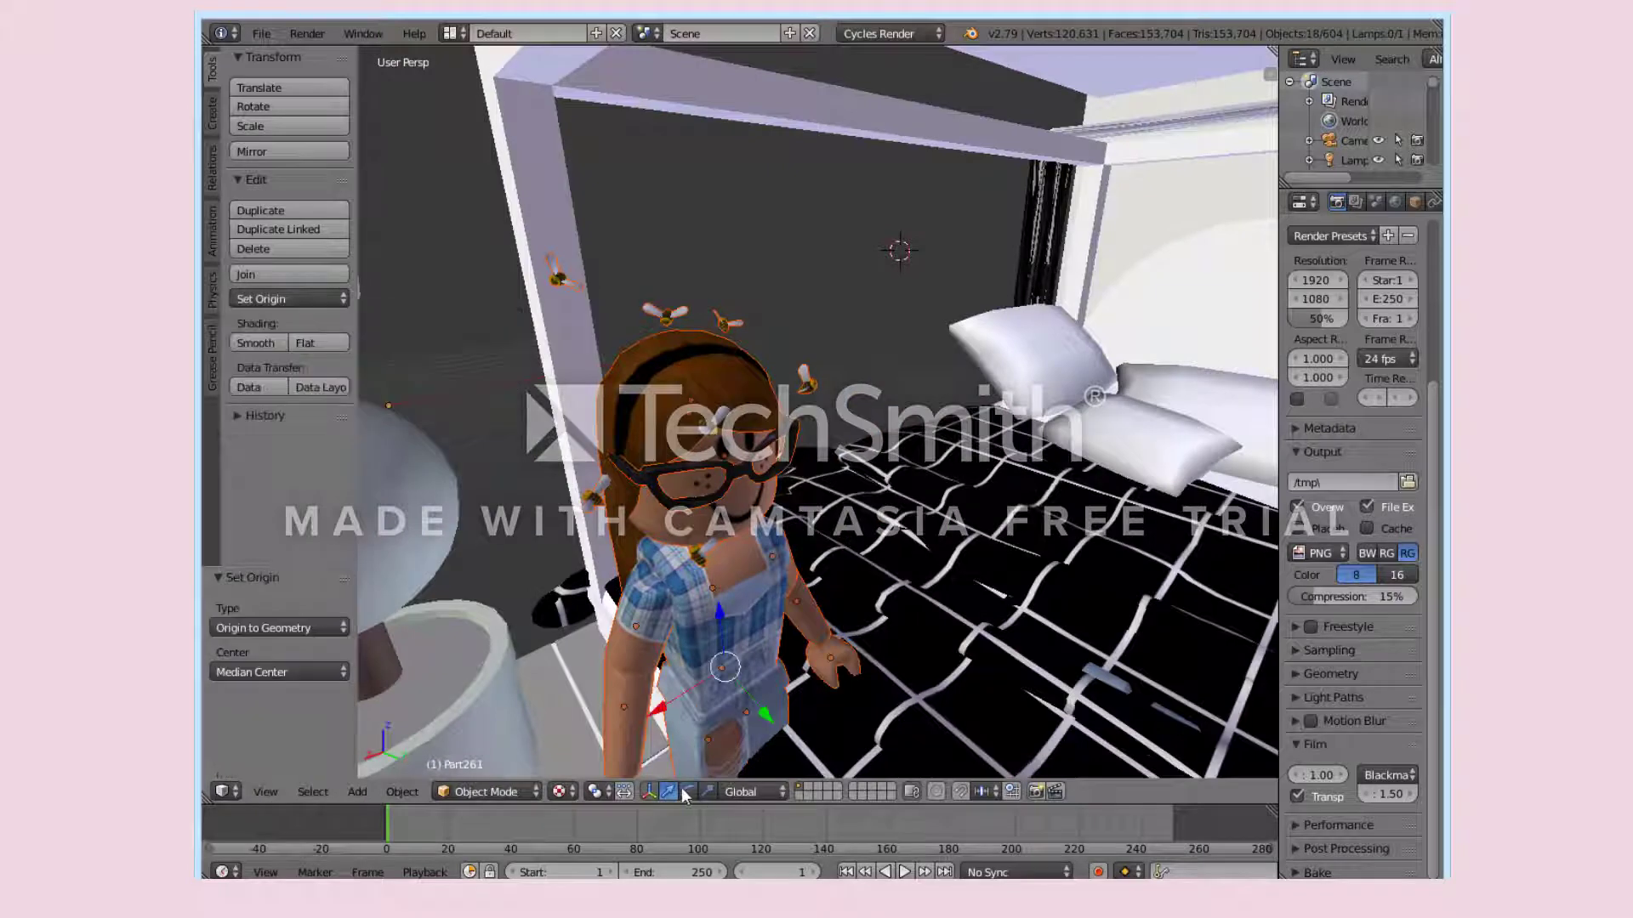
drag(740, 733, 929, 618)
Rotate the whole character so it lies on its back on the bed, including an 18.5° turn about Z.
click(689, 791)
drag(994, 563, 1001, 547)
key(shift+f)
key(e)
key(w)
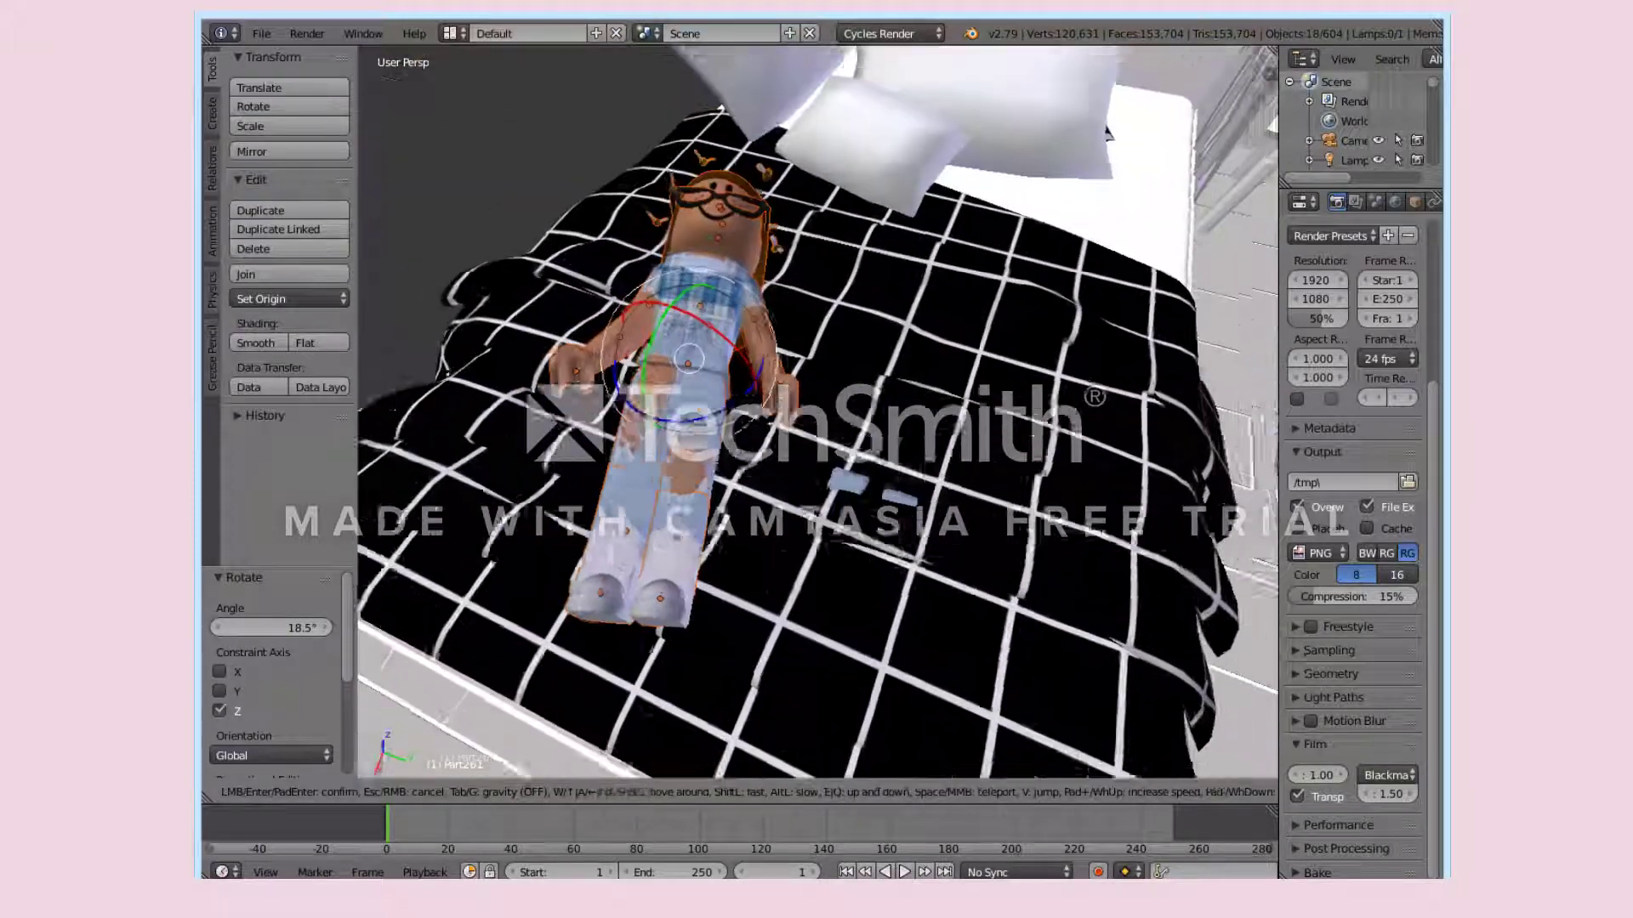
click(818, 414)
Move the lying character about 1.9 units along Y, turn it diagonally across the bed, and clear the selection.
click(670, 792)
drag(768, 328, 933, 368)
click(690, 792)
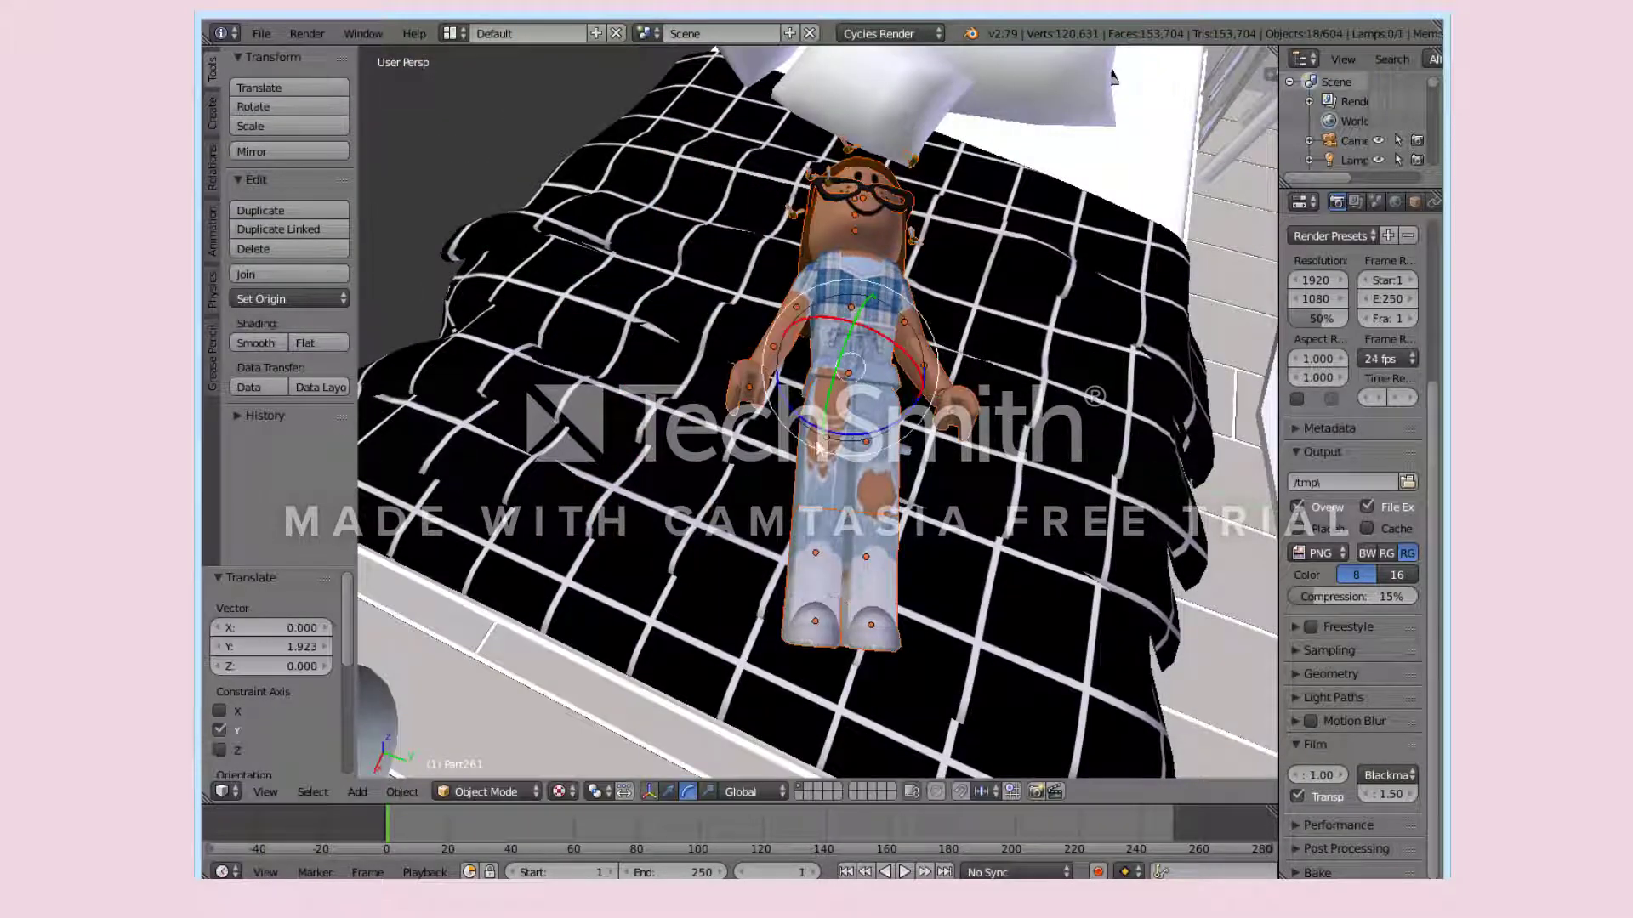
drag(837, 426, 809, 429)
click(1002, 243)
key(a)
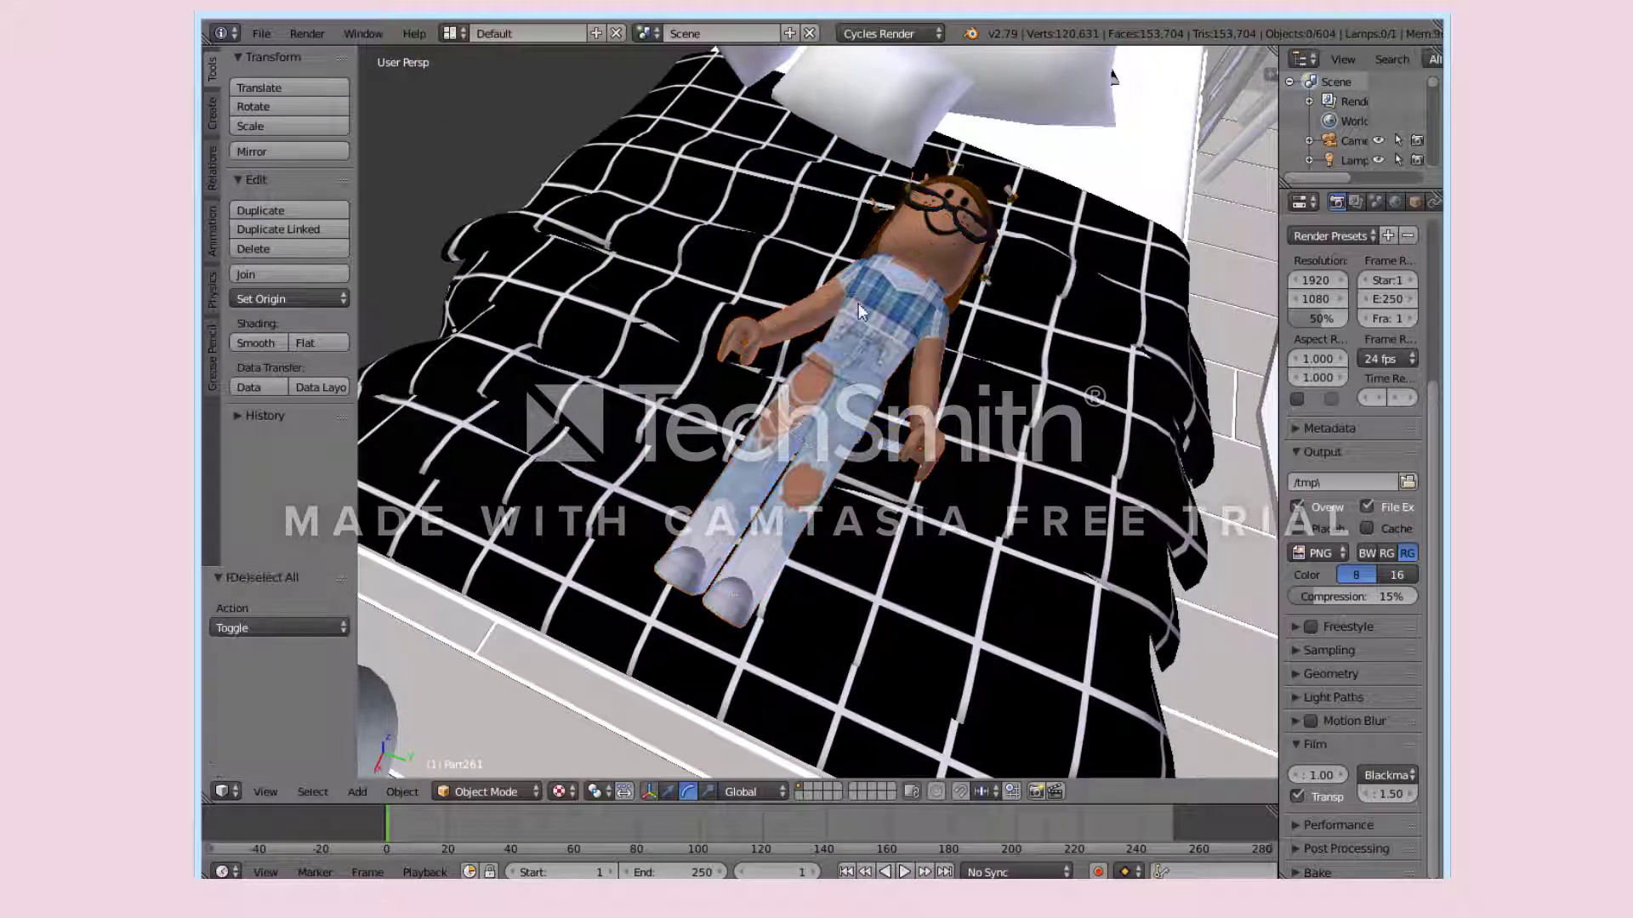
Select the character's right arm and hand and rotate them 8.3° about Y and outward about Z.
click(289, 298)
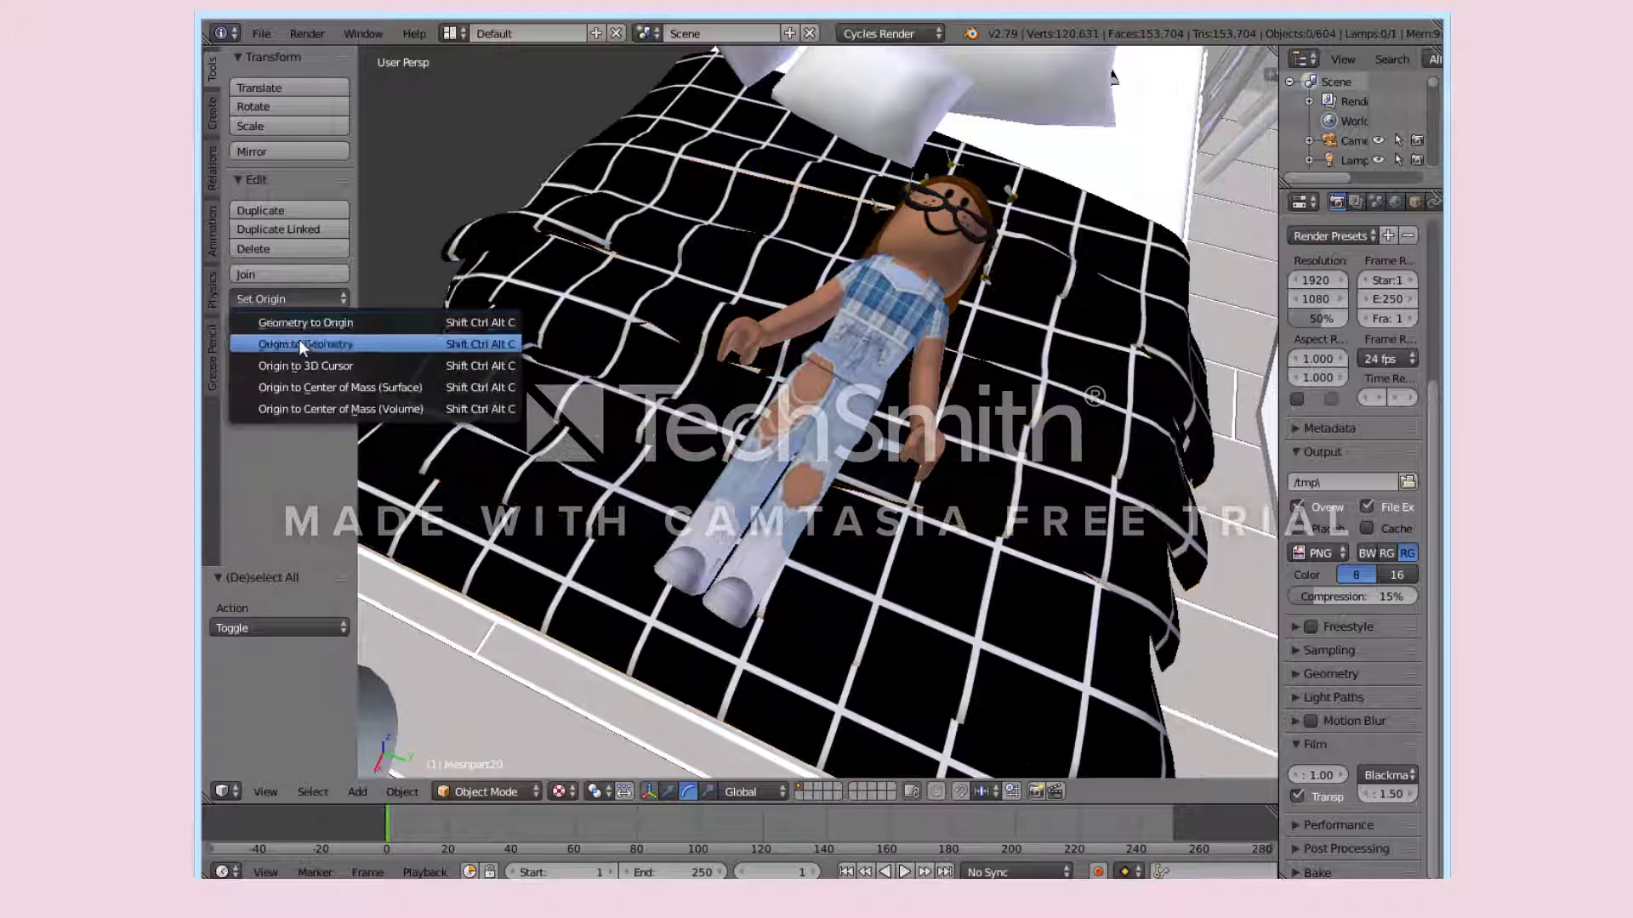
click(299, 337)
shift+right_click(762, 332)
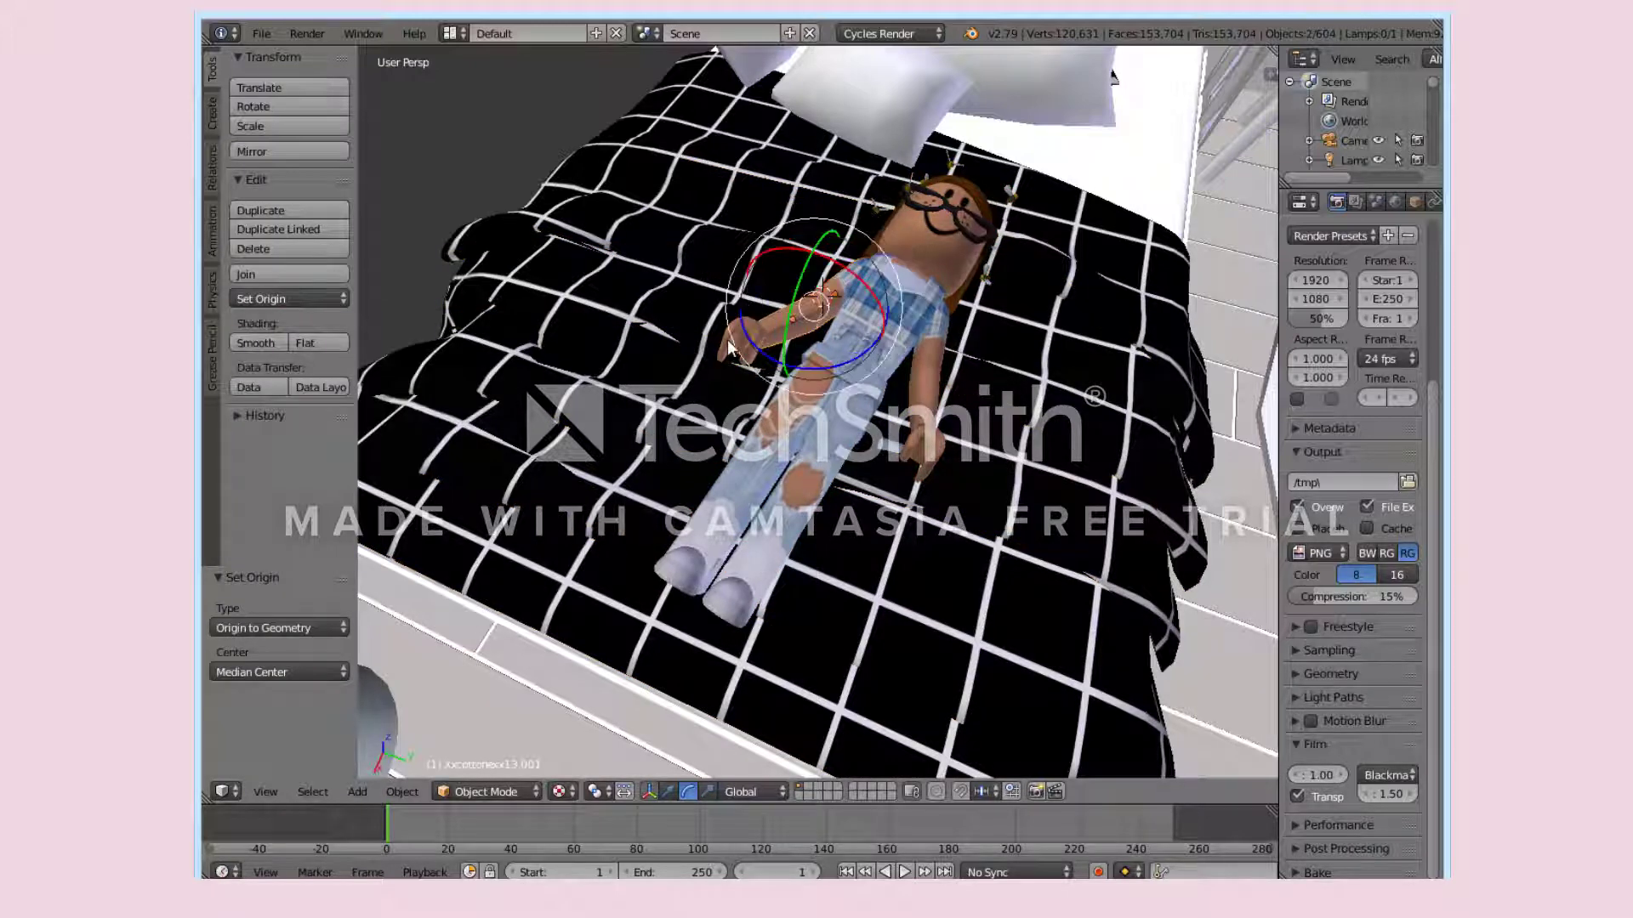
shift+right_click(728, 340)
drag(788, 275, 772, 268)
click(785, 282)
key(r)
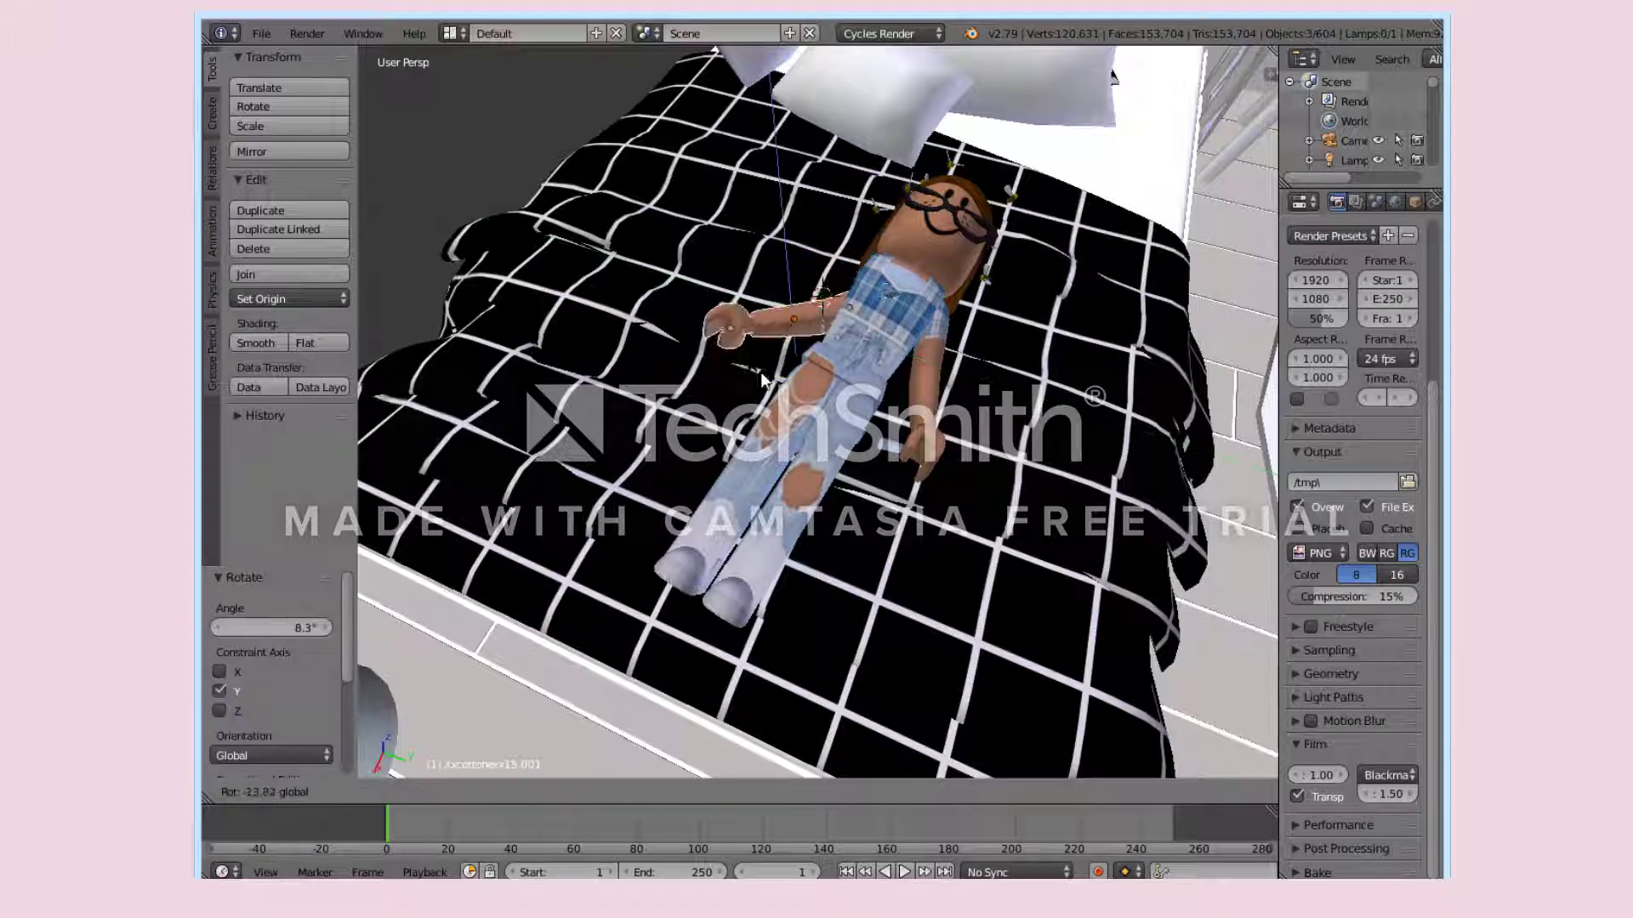
drag(768, 382, 769, 382)
Move the rotated right arm back against the shoulder, finishing with about 0.17 units along Y.
drag(852, 346, 813, 339)
drag(748, 352, 767, 335)
drag(821, 315, 843, 319)
Select only the character's left arm parts and rotate them outward about Z.
right_click(917, 391)
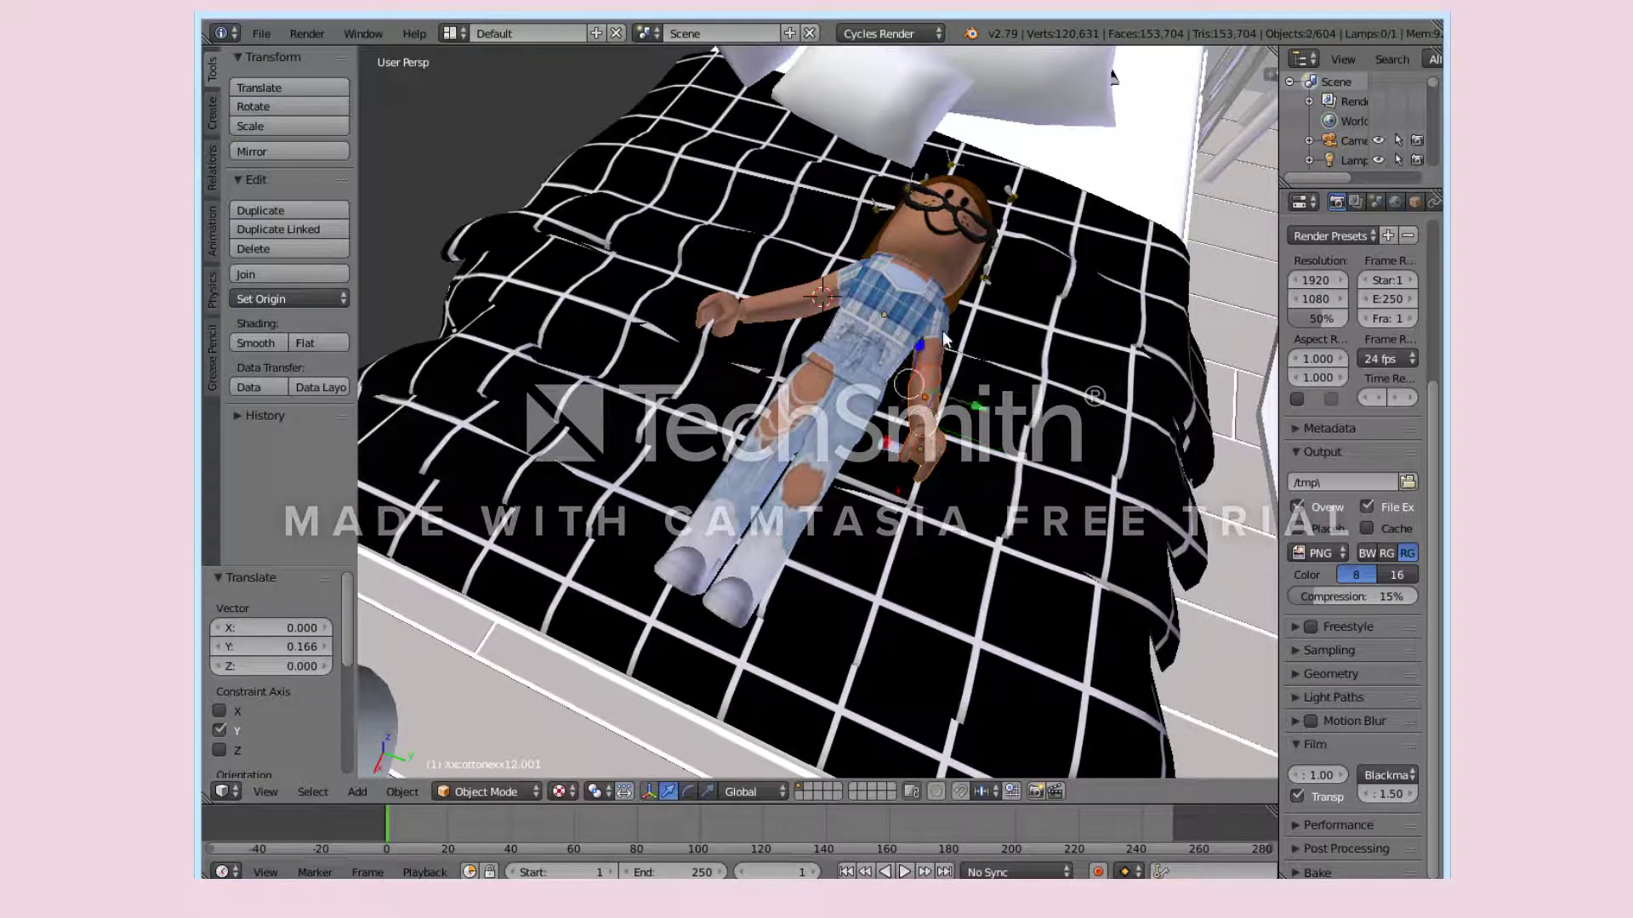
key(a)
key(r)
key(z)
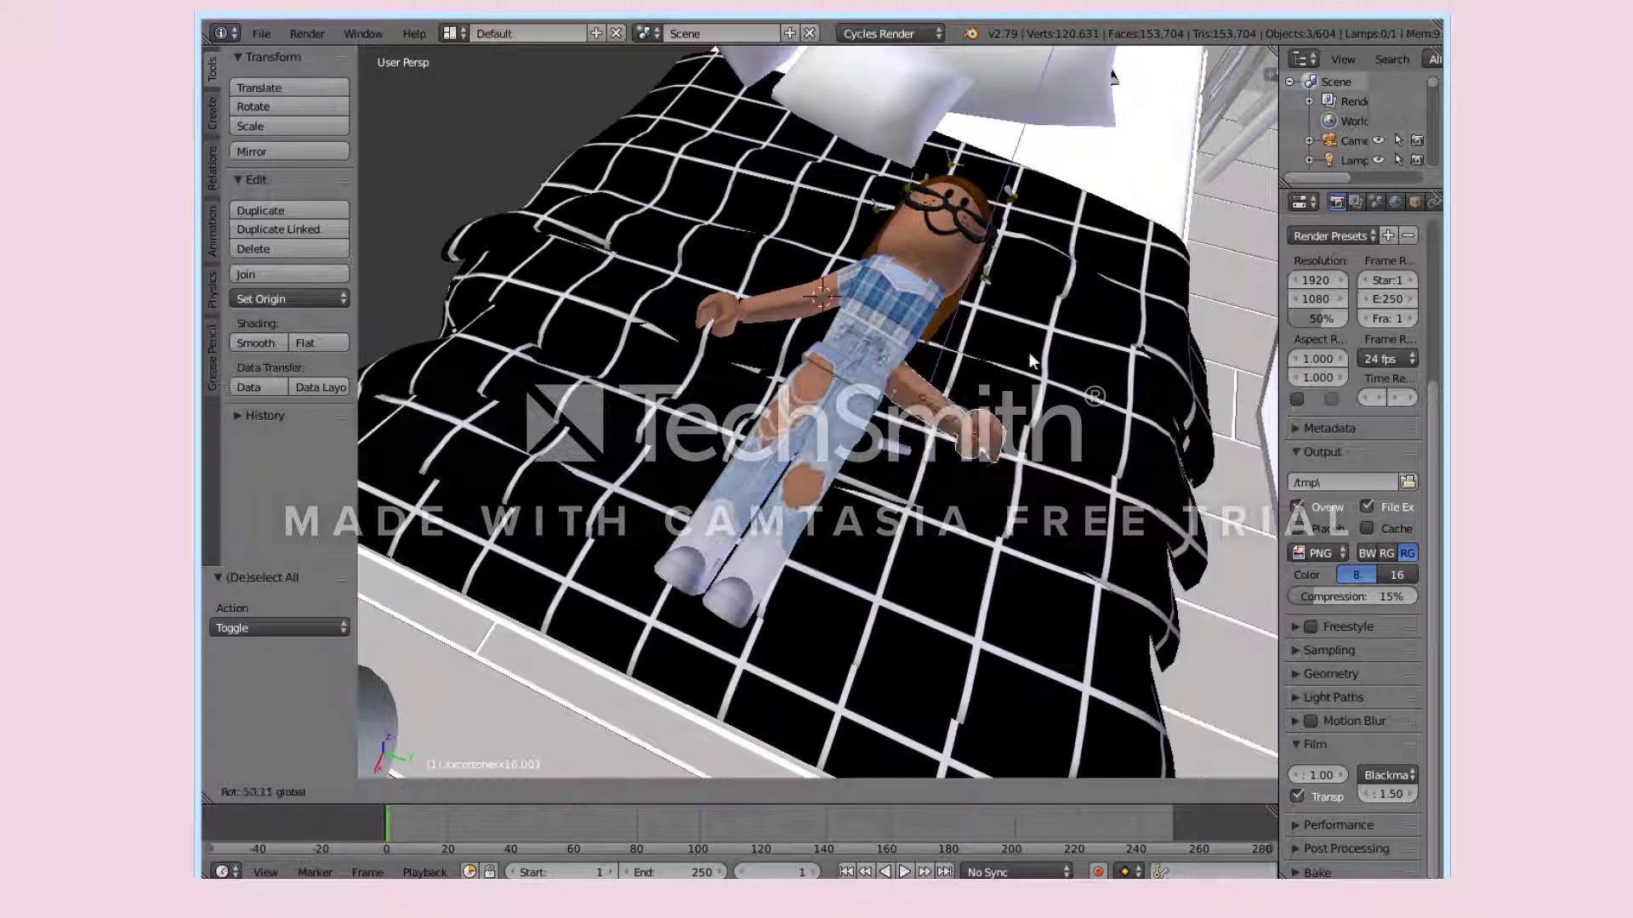
click(993, 295)
Fit the left arm to the shoulder with further moves, including about 0.8 units on X and -0.11 units on Z.
key(g)
drag(966, 343, 960, 357)
drag(998, 400, 1051, 414)
click(951, 463)
drag(960, 460, 987, 367)
drag(1069, 334, 975, 385)
click(1058, 308)
click(688, 792)
click(670, 792)
key(z)
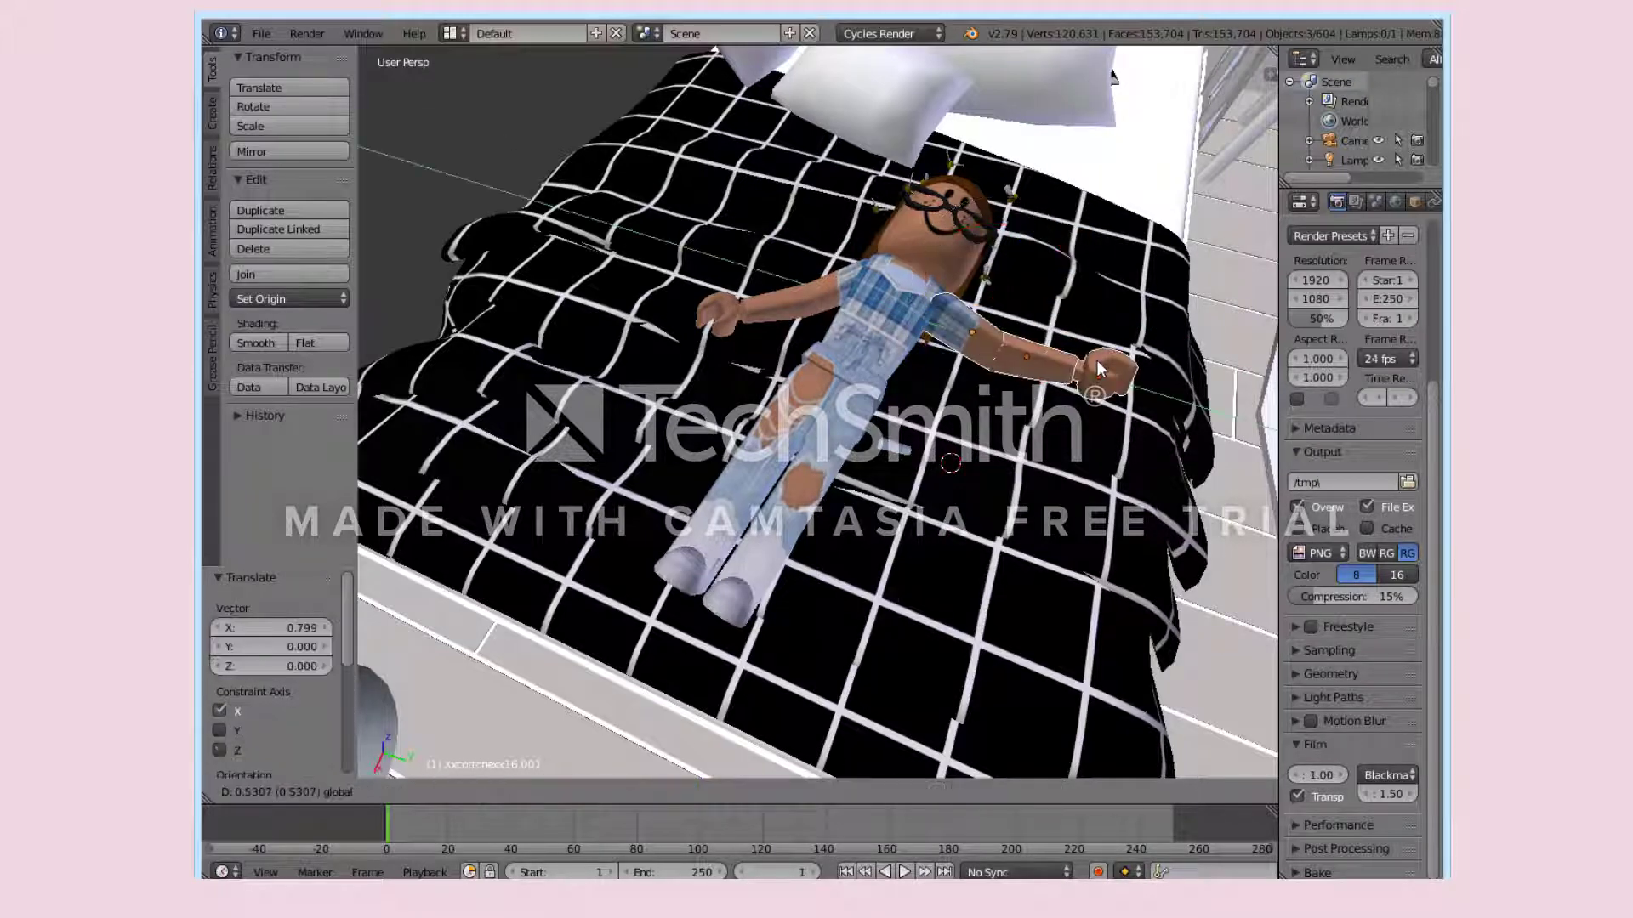
click(1092, 360)
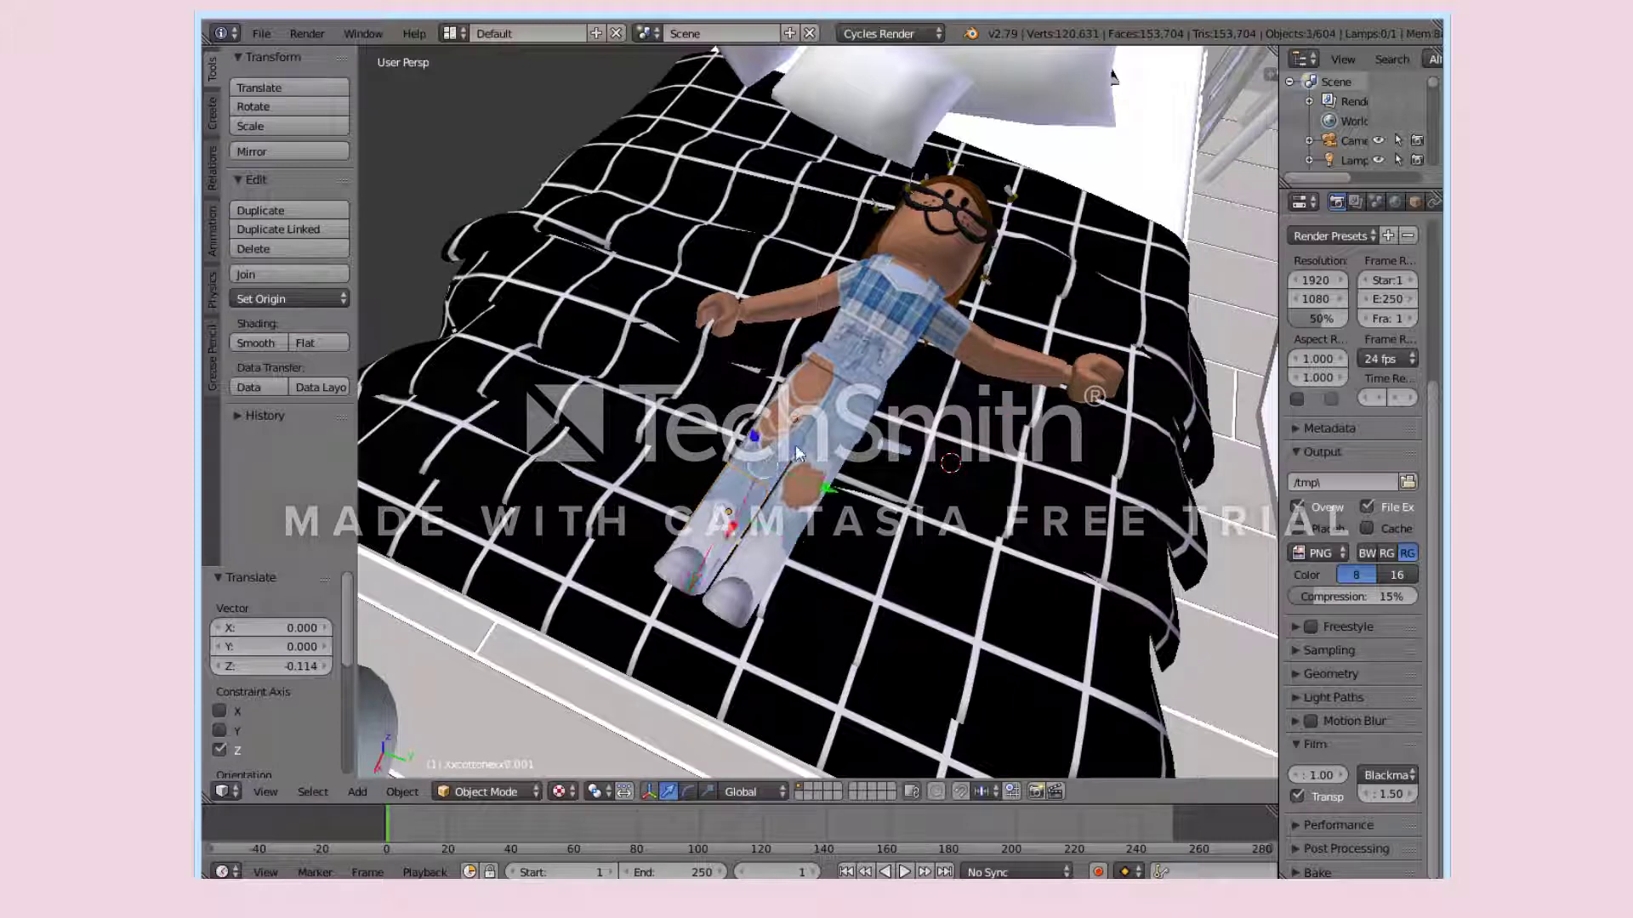
Rotate the whole right leg outward by 22.5° about Z and move it back against the hip.
click(687, 792)
drag(704, 562, 672, 544)
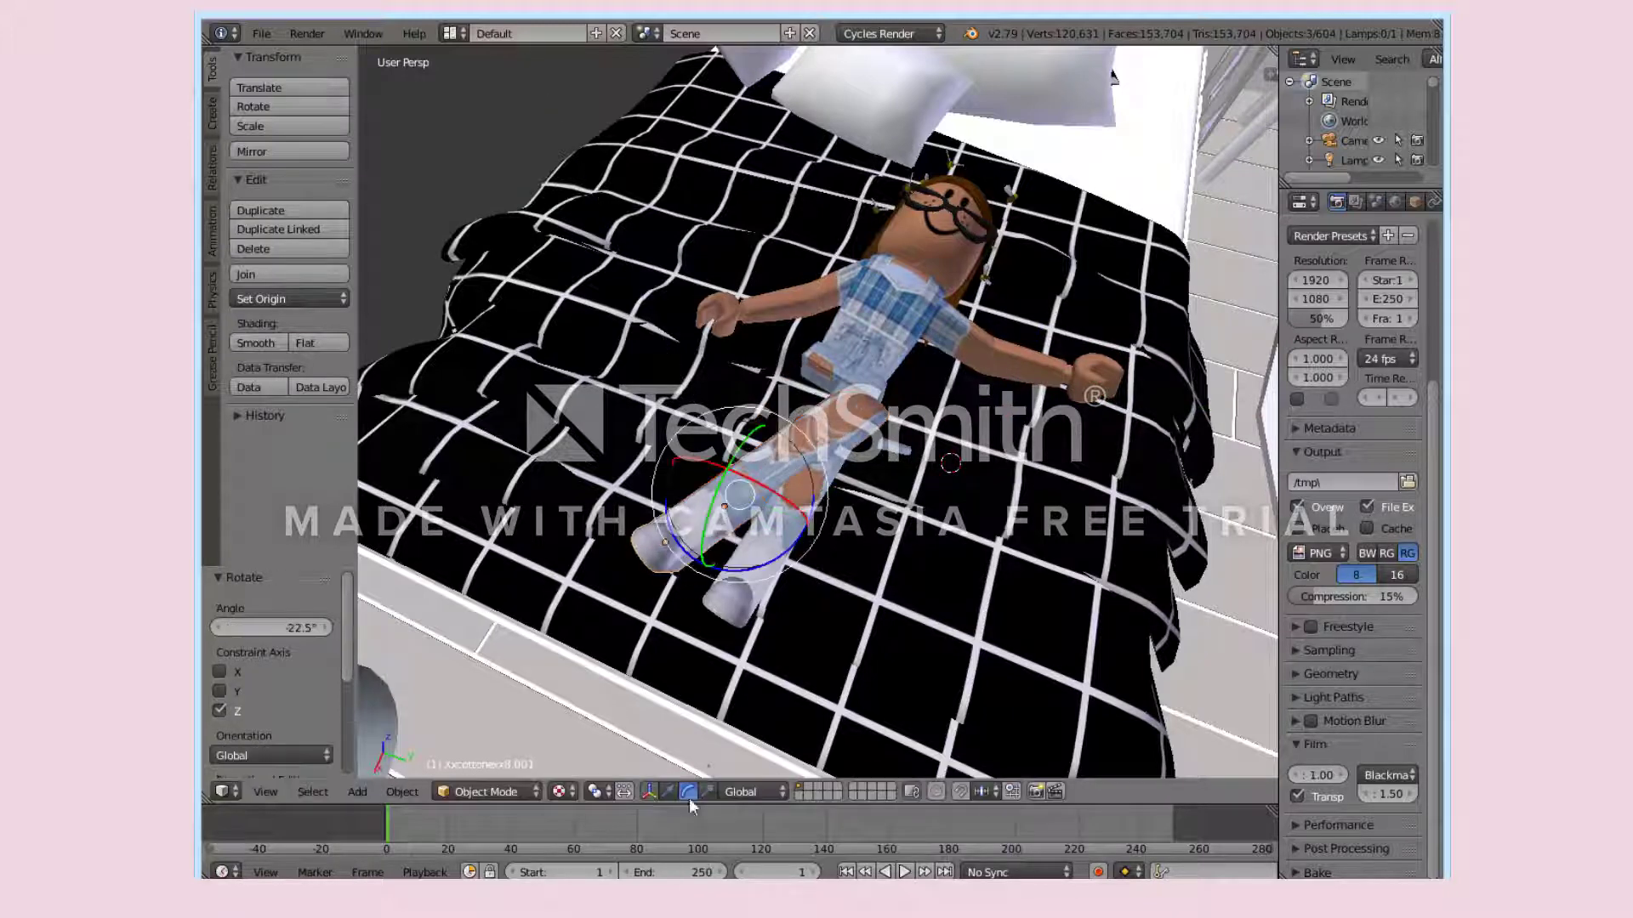
drag(801, 520, 751, 501)
drag(653, 543, 662, 527)
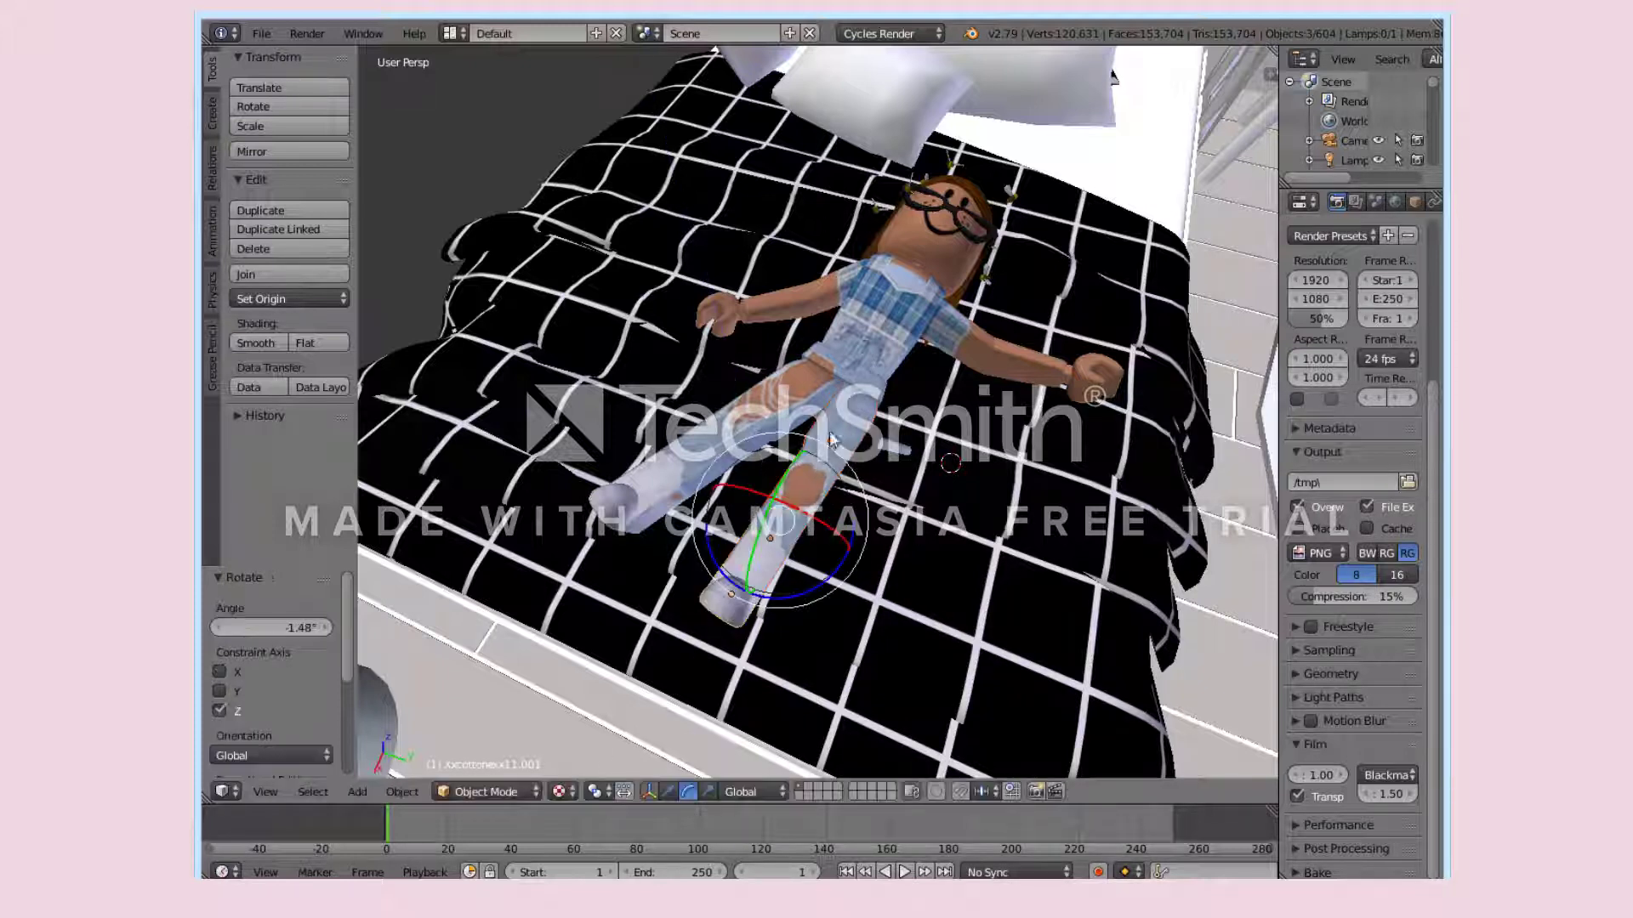
Select the left lower leg and foot, set the origin to geometry, and rotate them inward.
key(a)
right_click(806, 505)
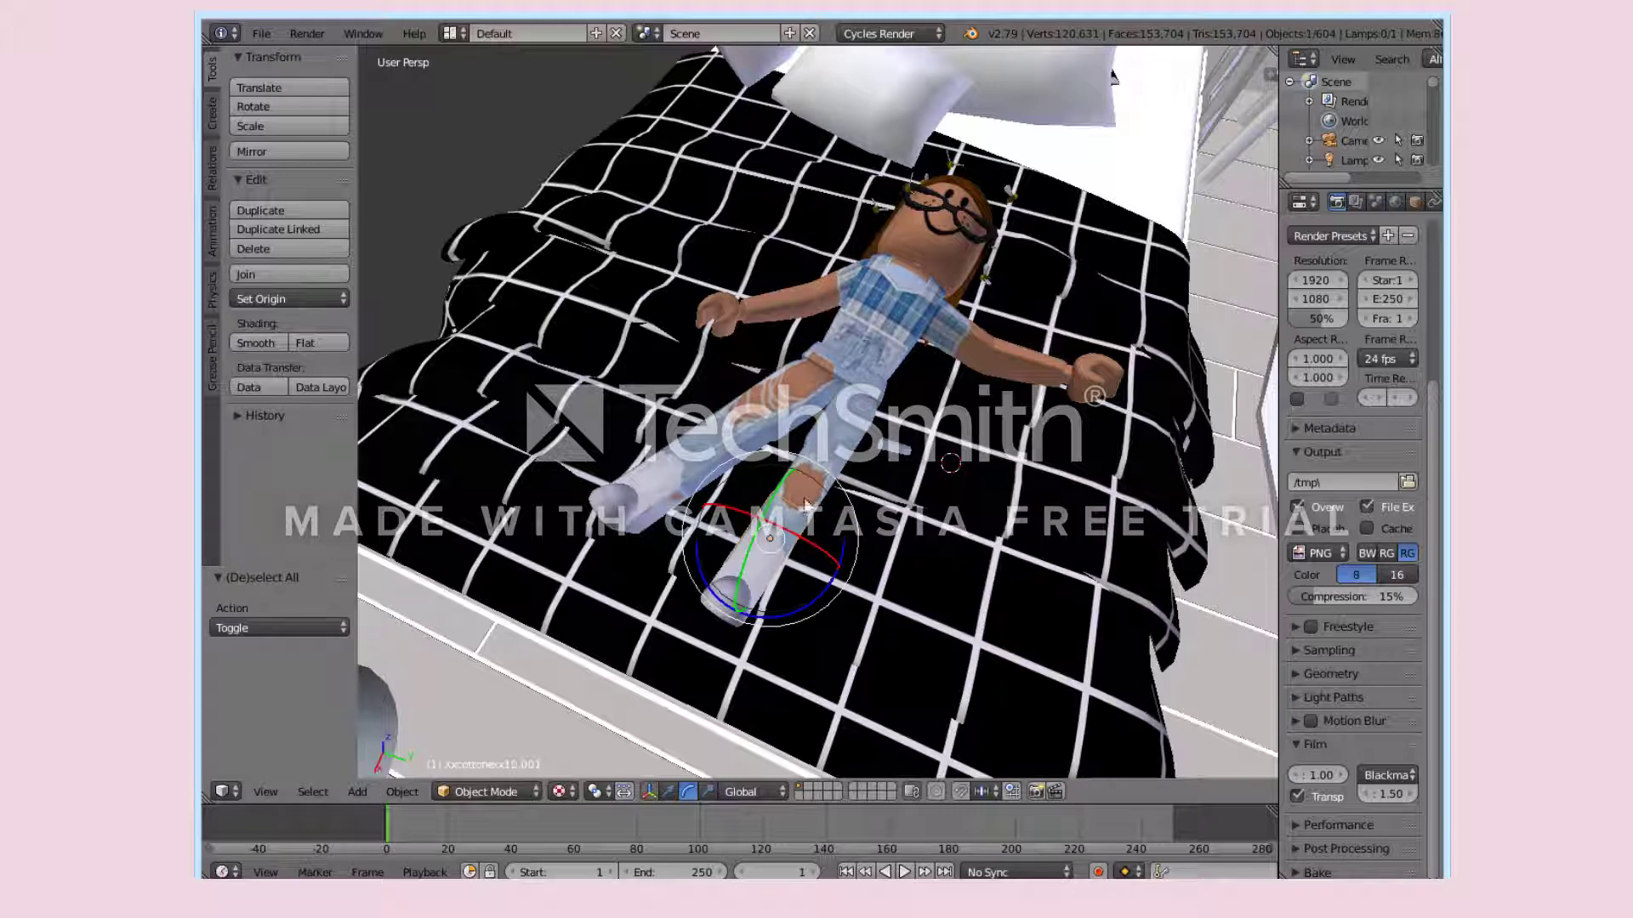
click(287, 298)
click(374, 349)
key(r)
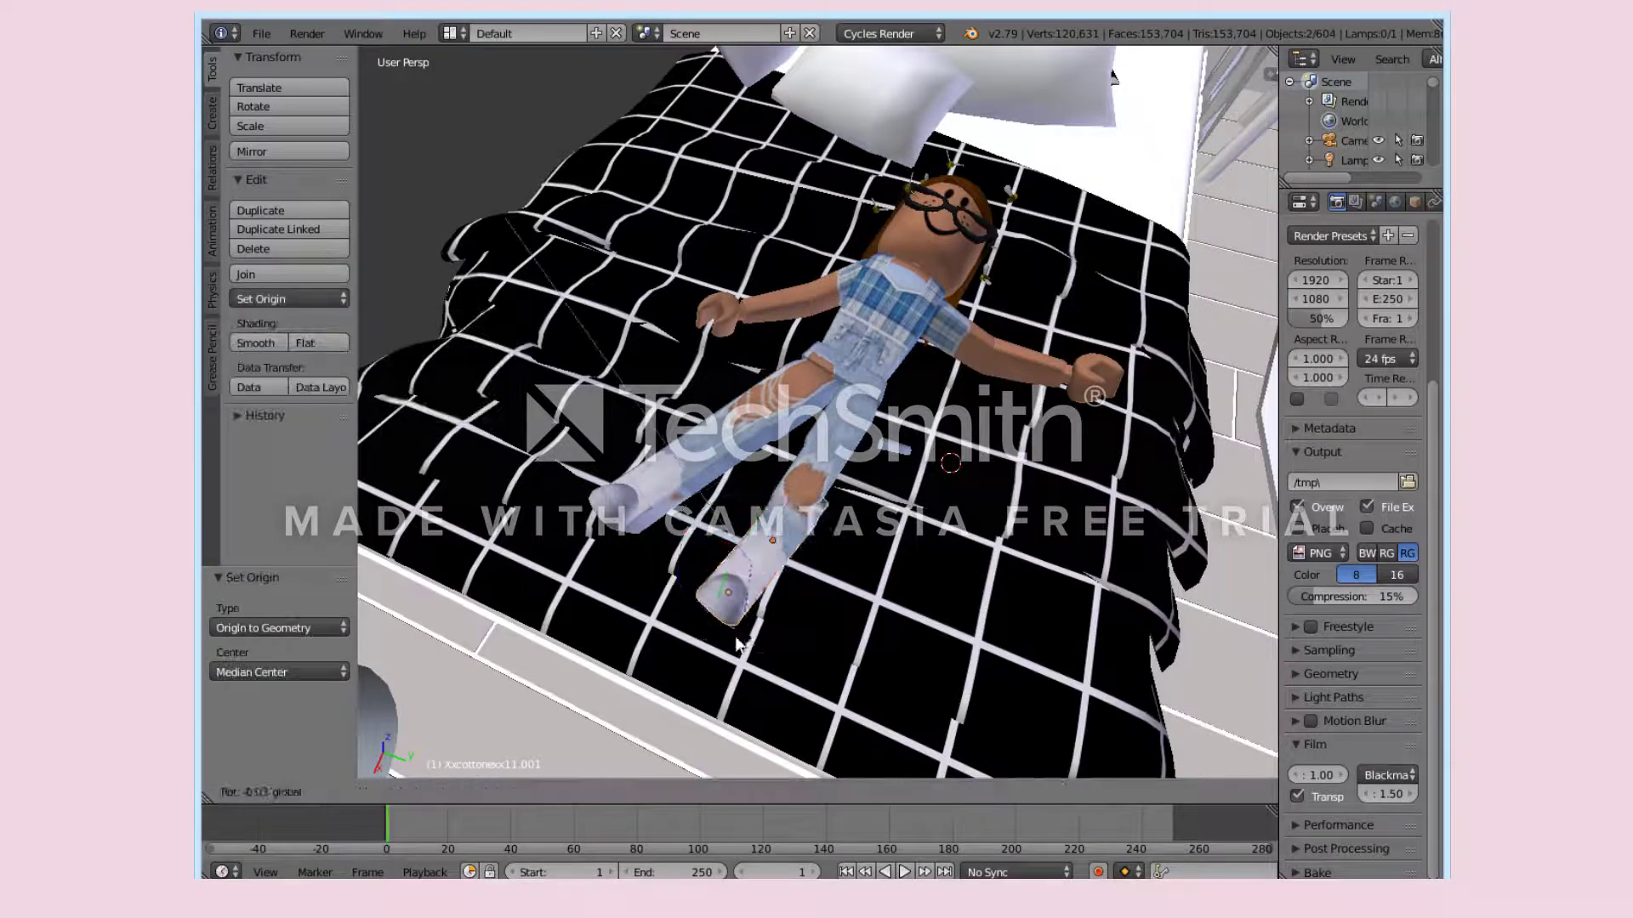
click(702, 636)
Move the left lower leg and foot to meet the knee, finishing with about 0.12 units along Y.
drag(803, 590, 732, 564)
drag(662, 609, 692, 559)
drag(776, 528, 710, 635)
click(679, 790)
click(663, 790)
key(y)
click(765, 548)
click(686, 792)
click(670, 792)
drag(762, 575, 775, 580)
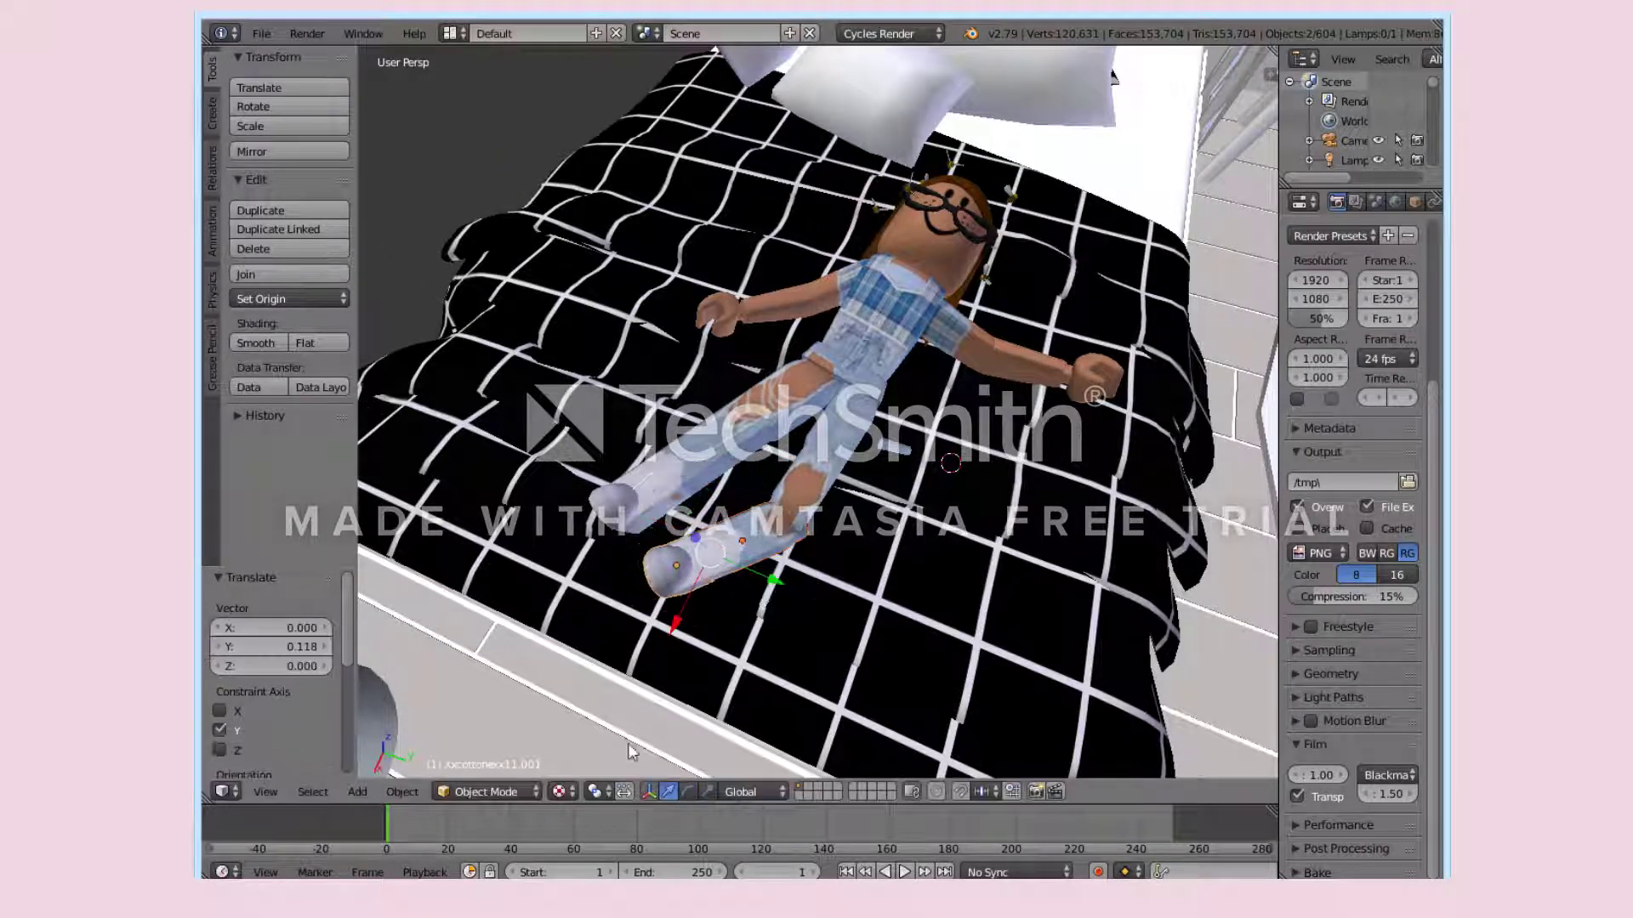
Rotate the left lower leg straighter and shift it about 0.11 units on X and 0.04 units on Y.
drag(711, 635, 667, 642)
click(669, 791)
drag(760, 602, 776, 609)
drag(680, 644, 685, 632)
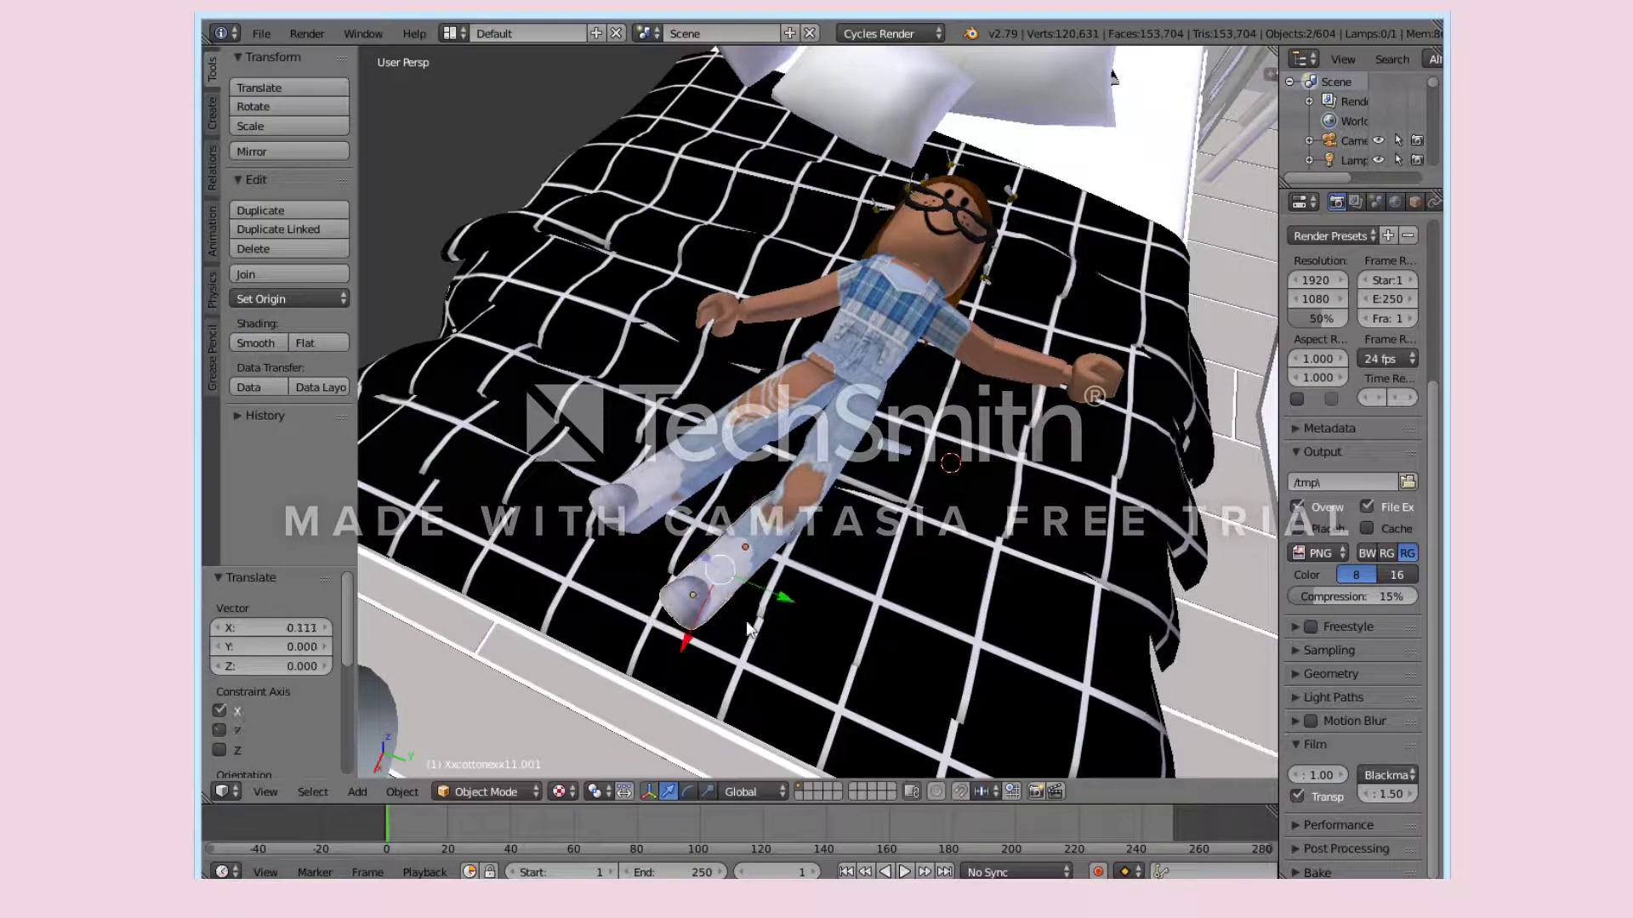
drag(777, 599, 782, 601)
Delete the glasses and the bees around the character's head.
key(shift+f)
key(w)
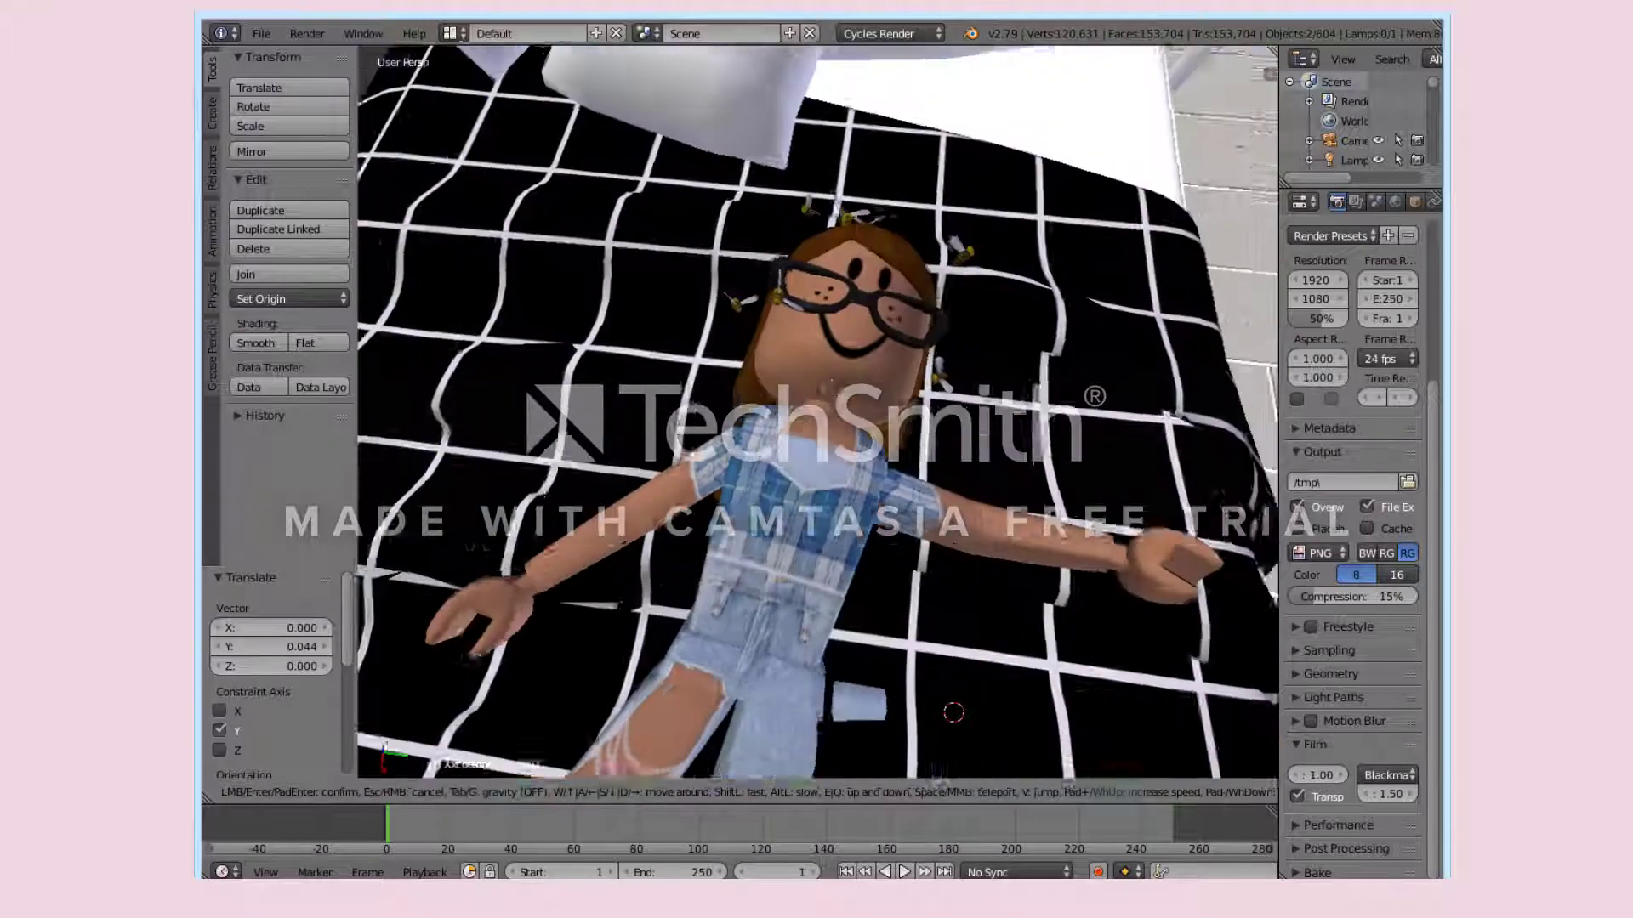
click(804, 304)
key(a)
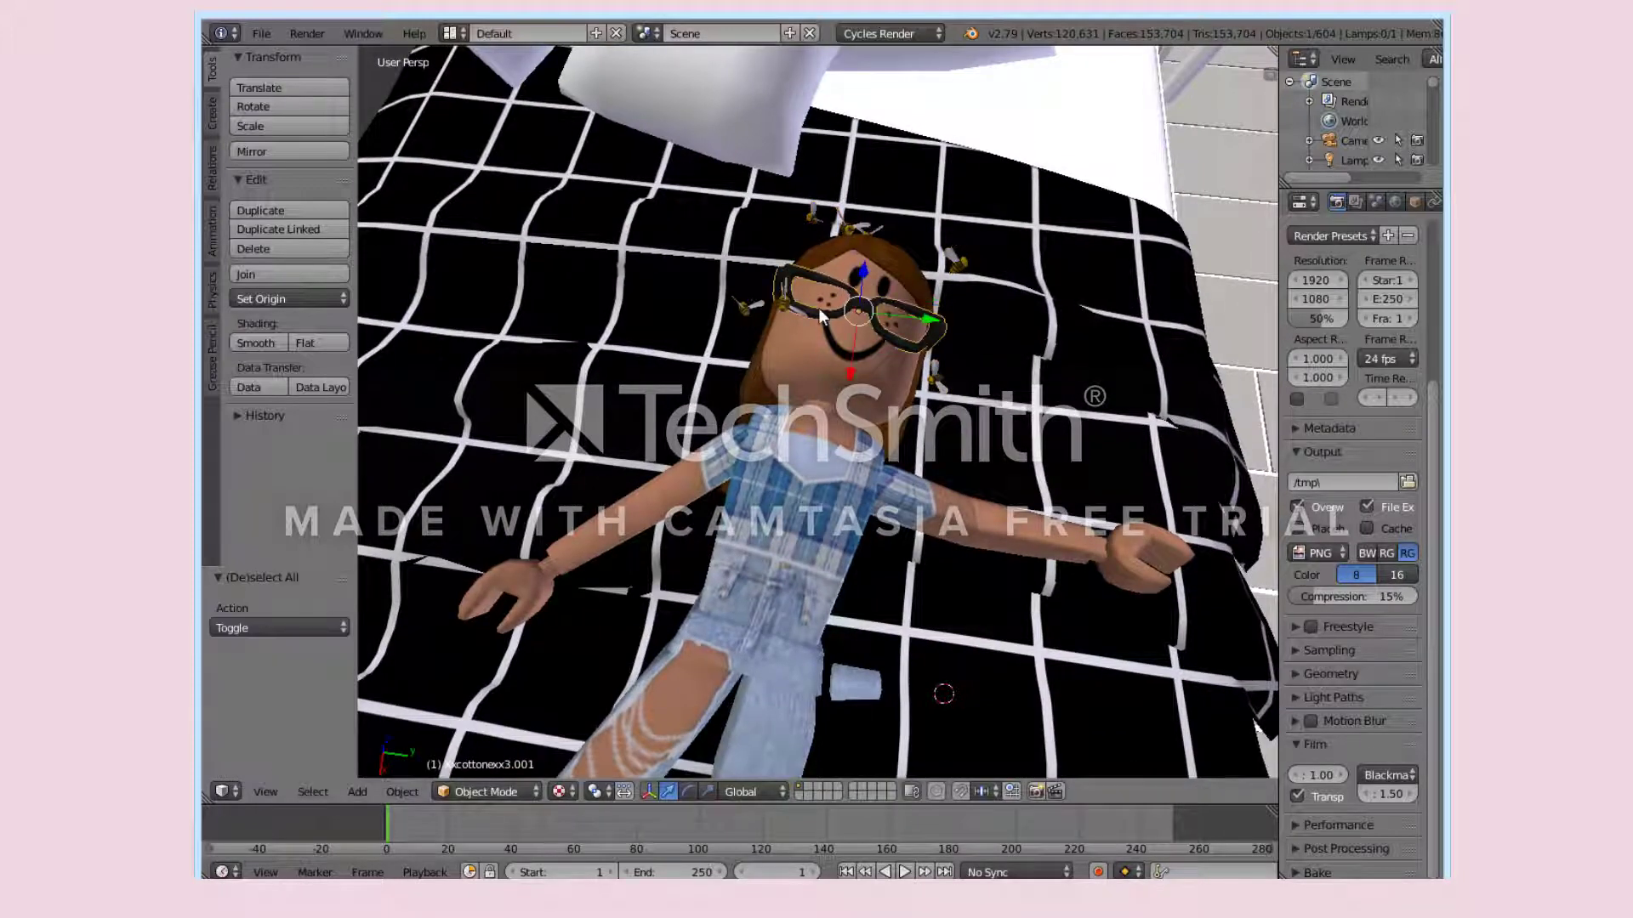
right_click(818, 308)
key(x)
click(818, 307)
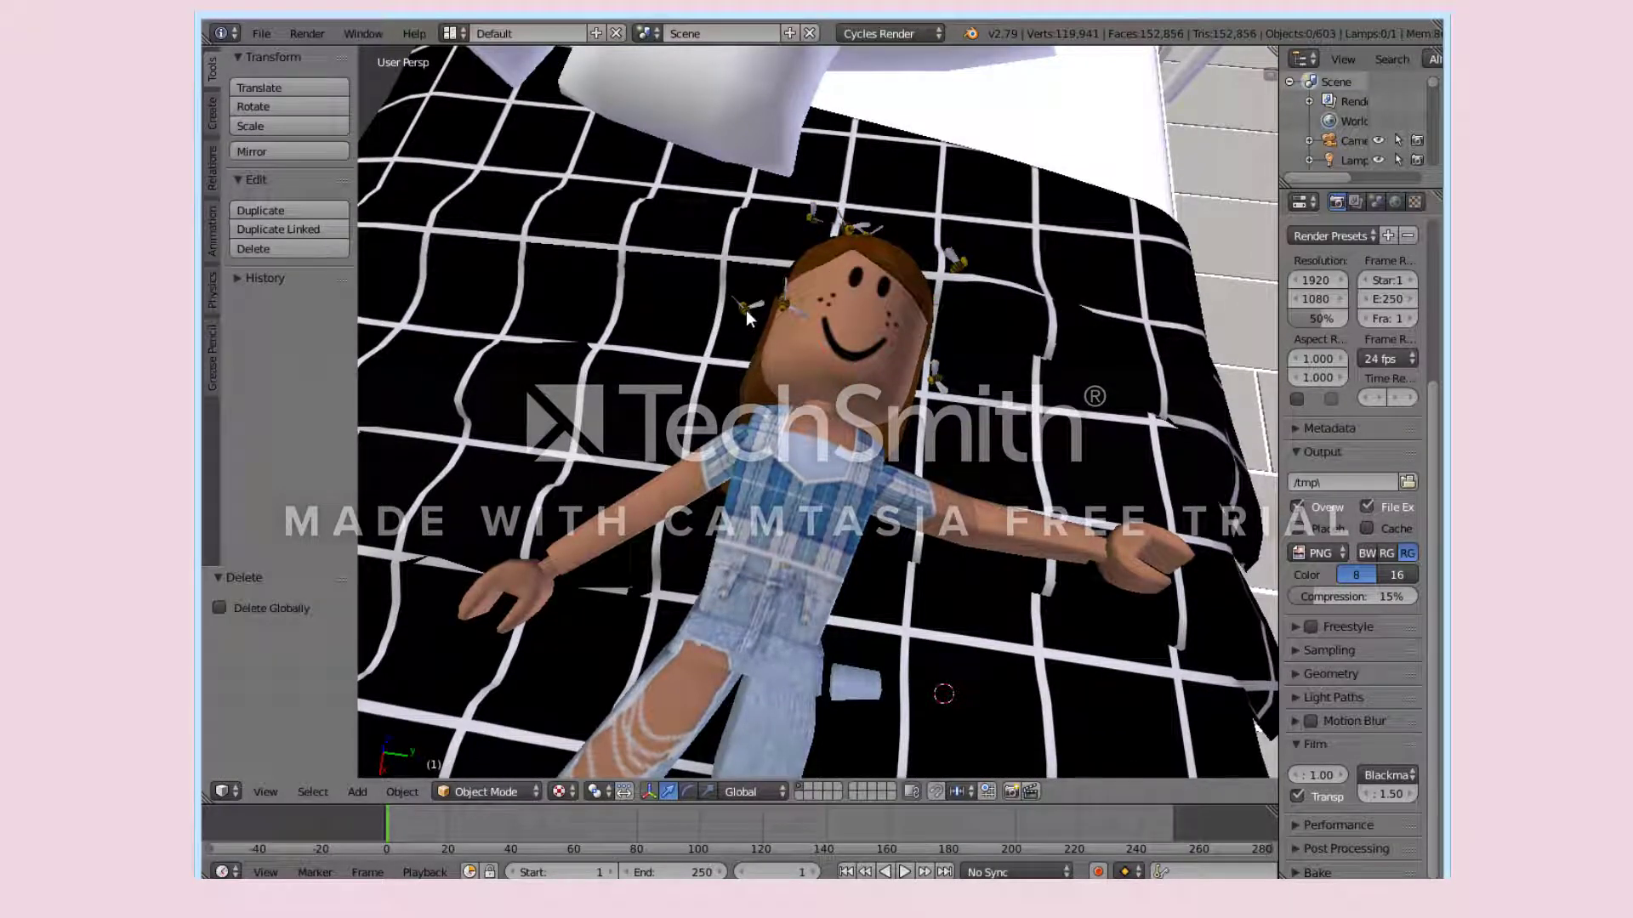
right_click(746, 309)
key(x)
click(747, 310)
Select the head and hair, tilt them slightly about Z, and move them about 0.09 units along Y.
right_click(830, 369)
shift+right_click(810, 266)
click(688, 792)
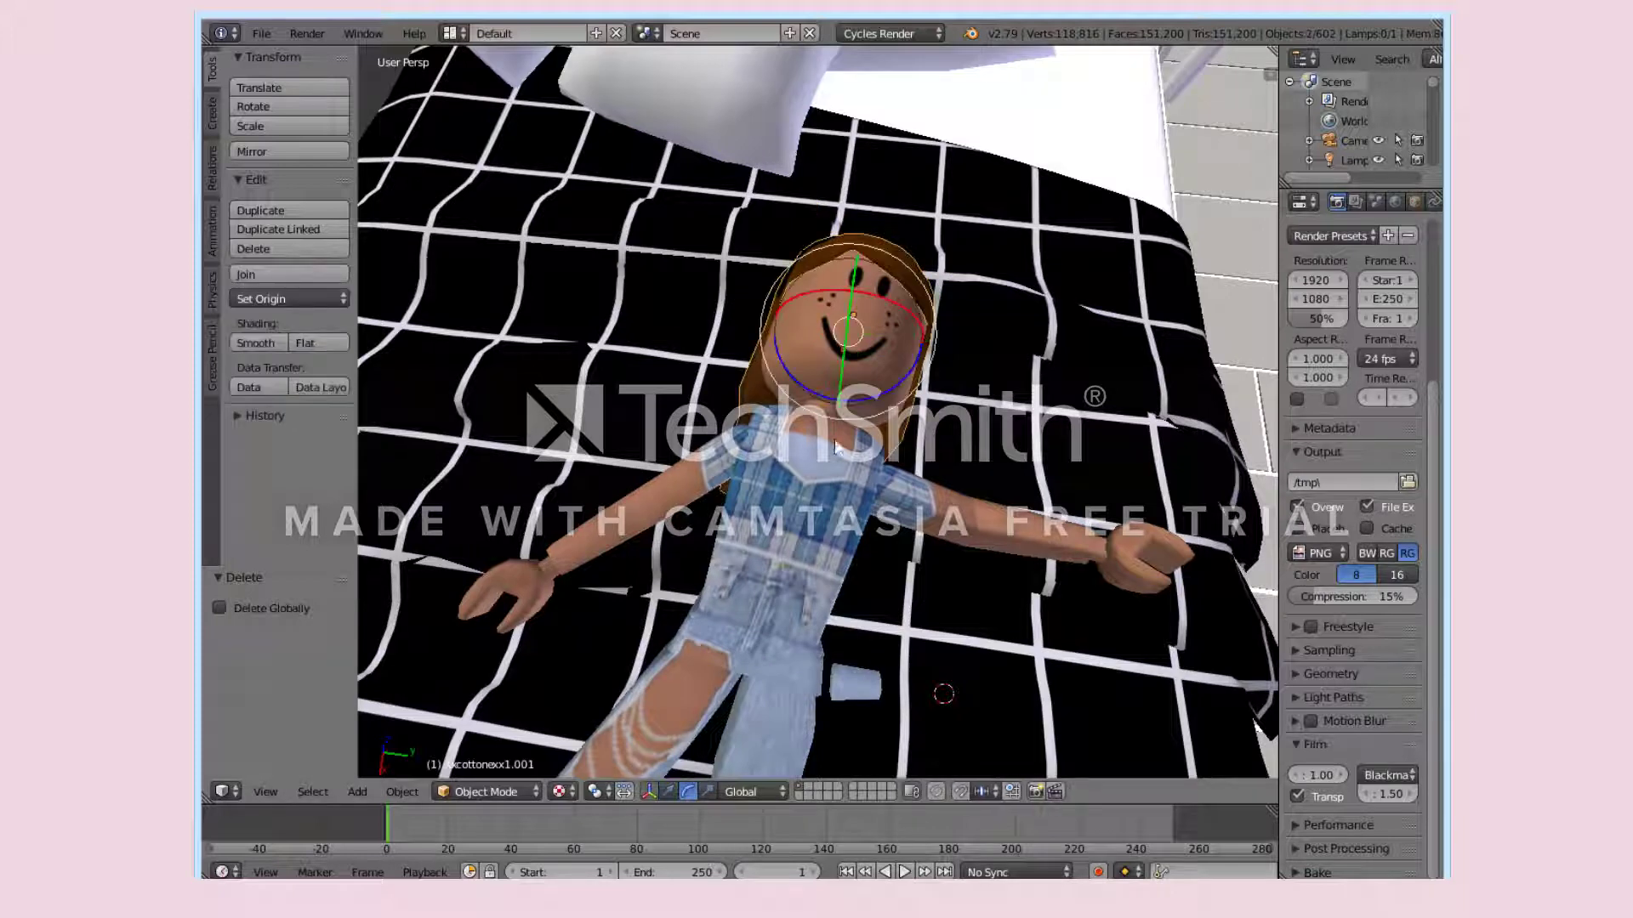
drag(865, 400, 857, 398)
click(668, 791)
drag(905, 341, 918, 344)
Import the teddy bear model teddy.obj into the bedroom scene.
key(shift+f)
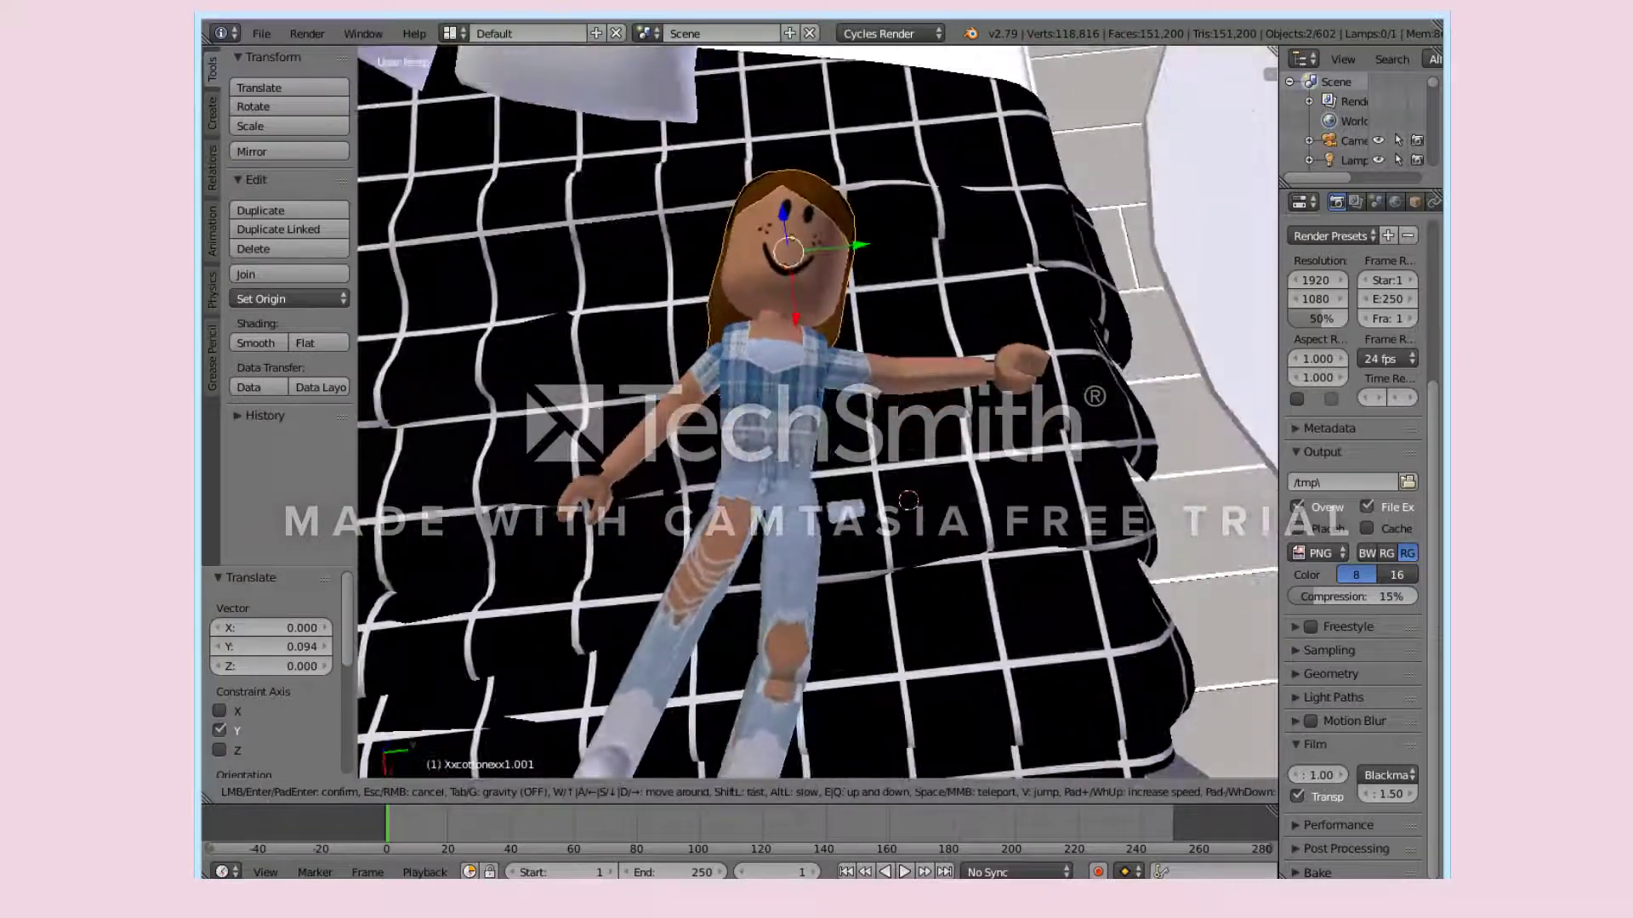
click(817, 411)
click(261, 33)
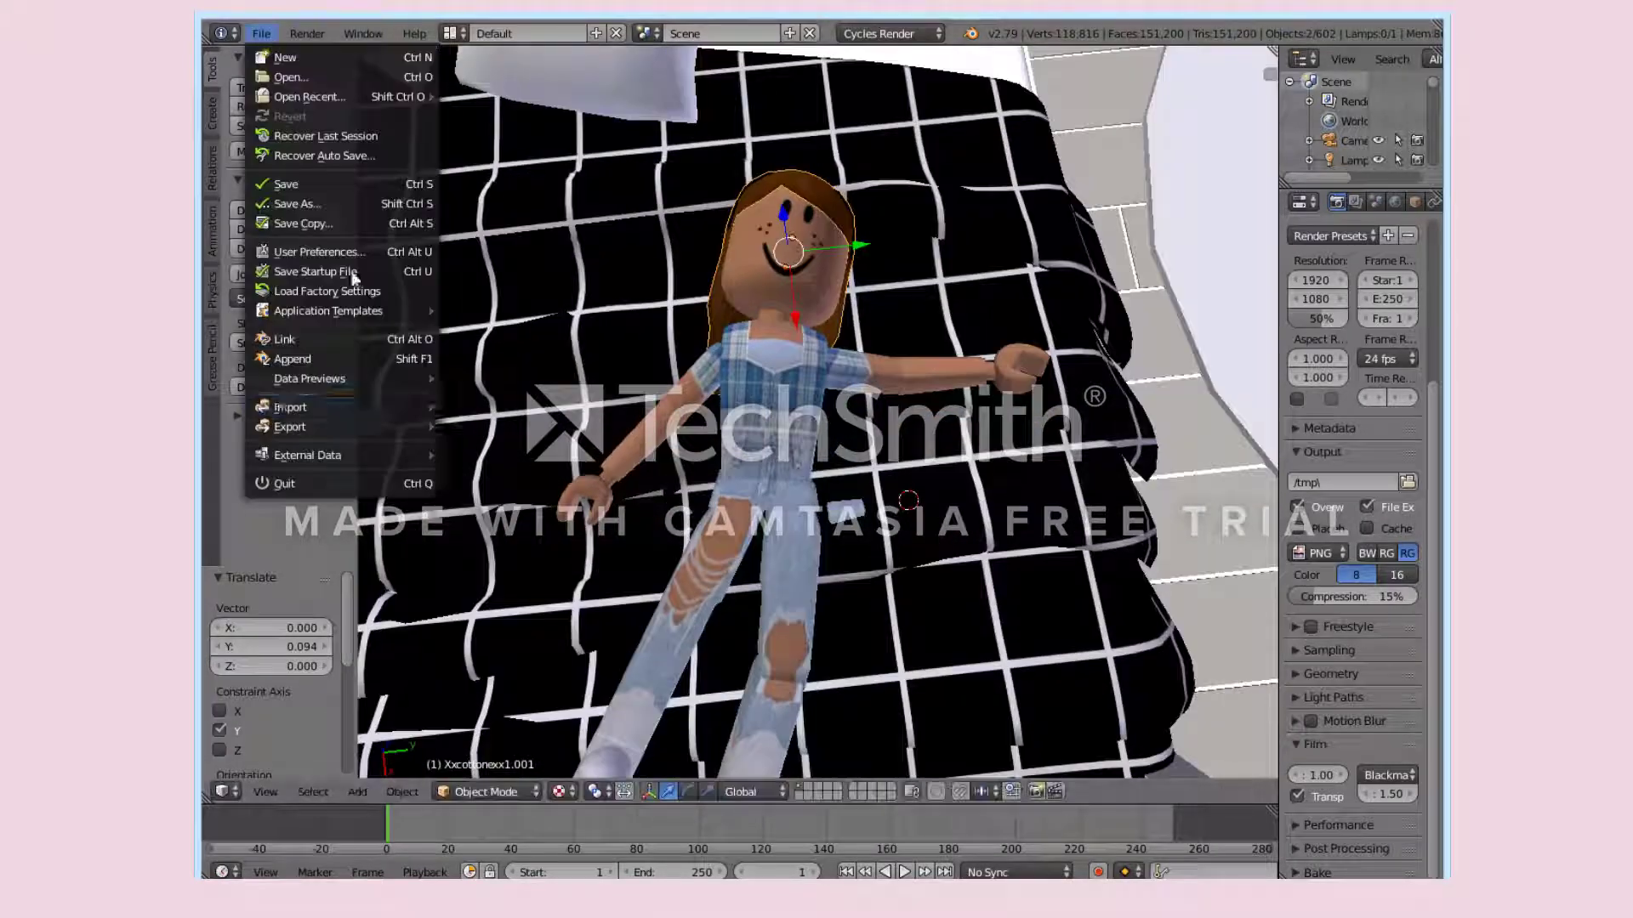
mouse_move(318, 411)
click(511, 525)
click(510, 839)
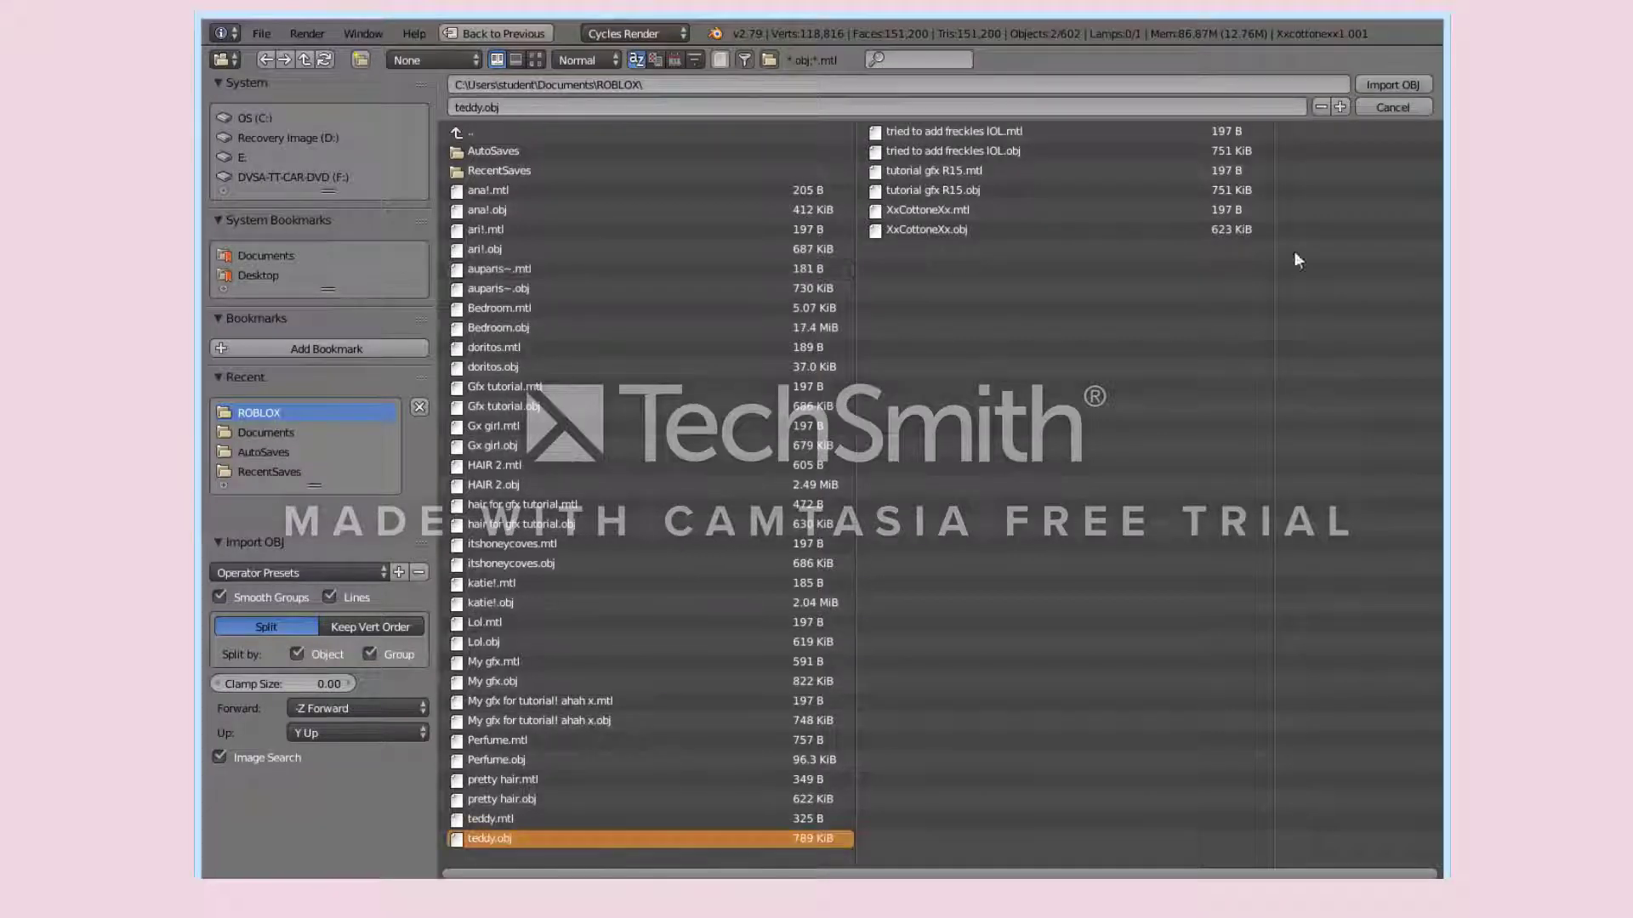
click(1360, 88)
key(shift+f)
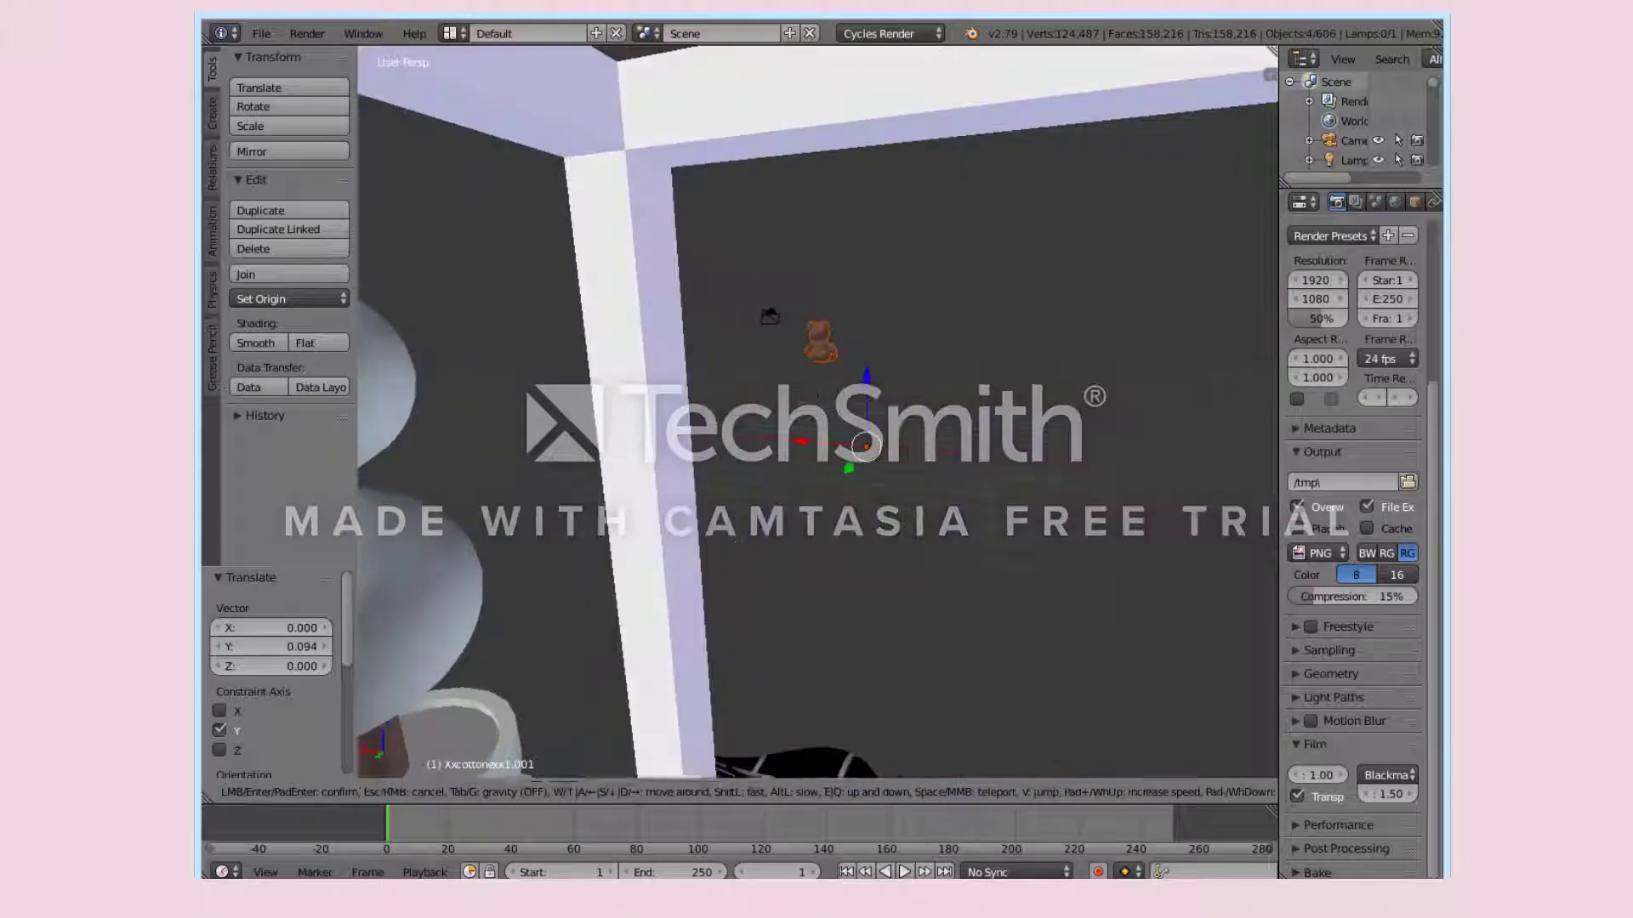
Set the teddy bear's origin to its geometry and move it along Y toward the bed by about 20.75, 5.93 and 6.60 units.
click(818, 412)
drag(850, 459, 581, 63)
click(655, 485)
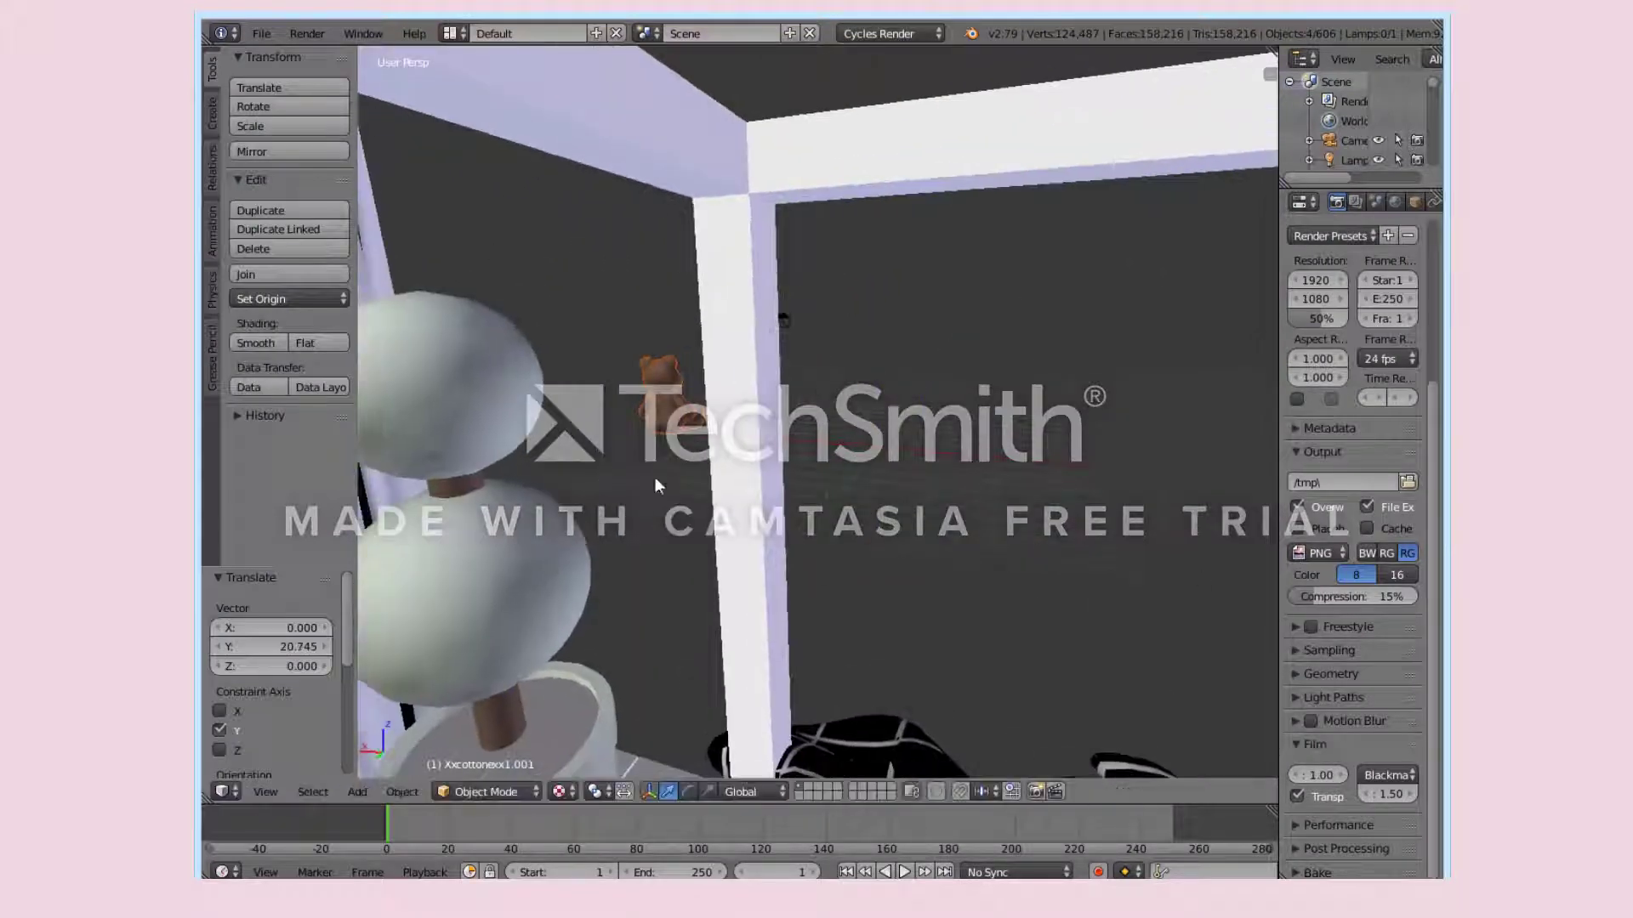
click(272, 299)
click(328, 342)
drag(633, 428, 484, 561)
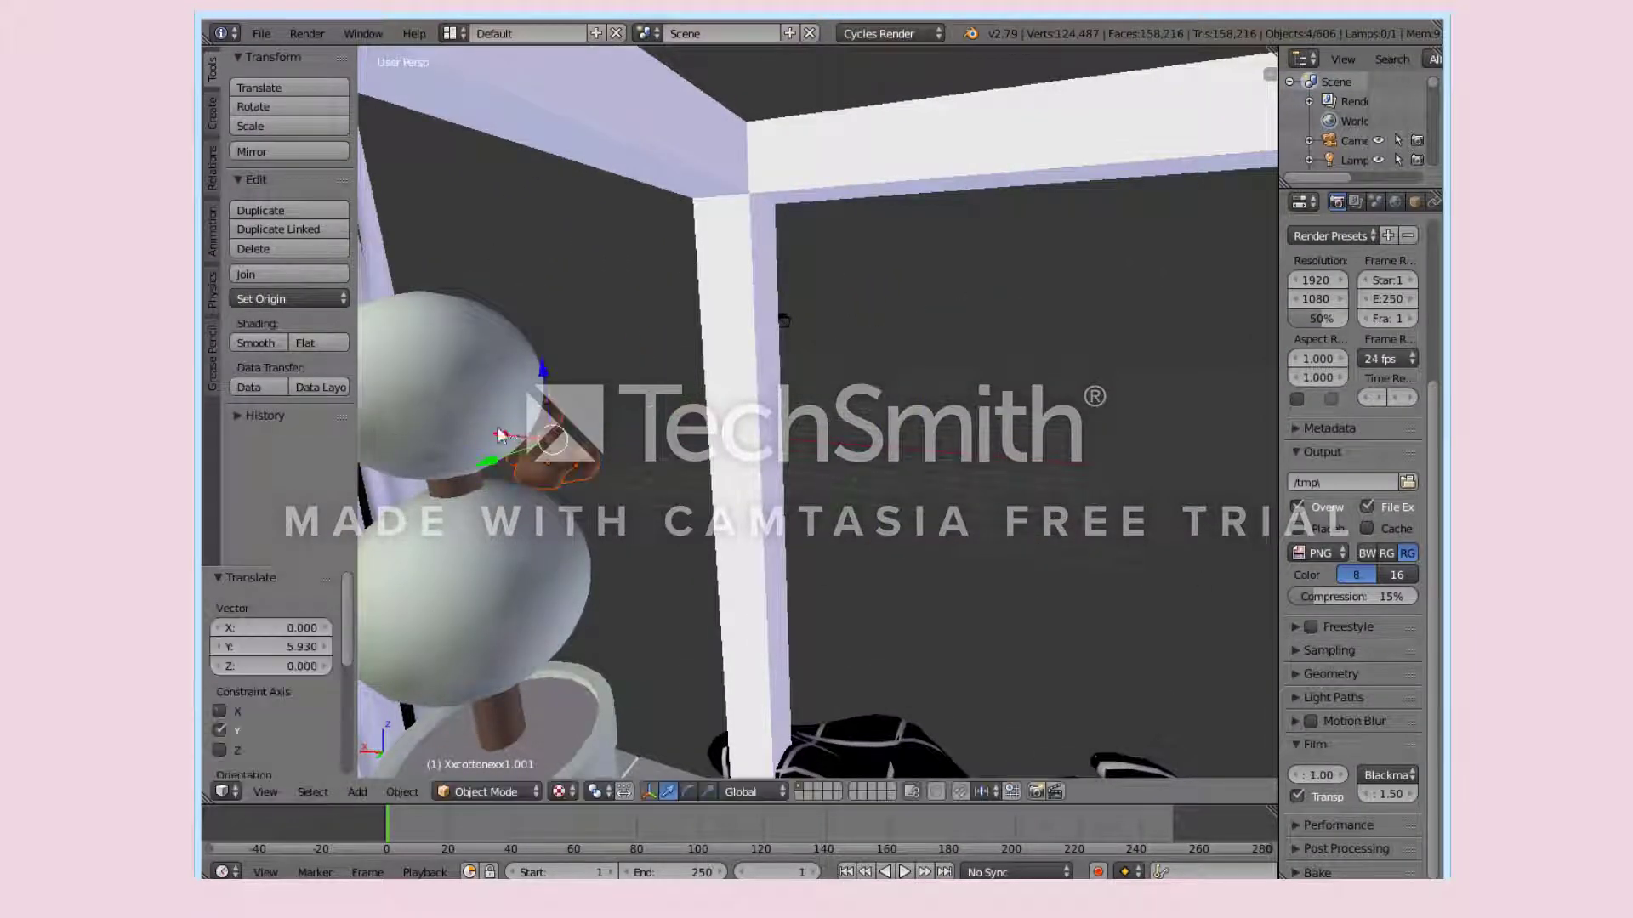
drag(501, 435, 849, 669)
Shift the teddy bear along Y and about -5.45 units along X to the bed's far corner near the pillows.
key(shift+f)
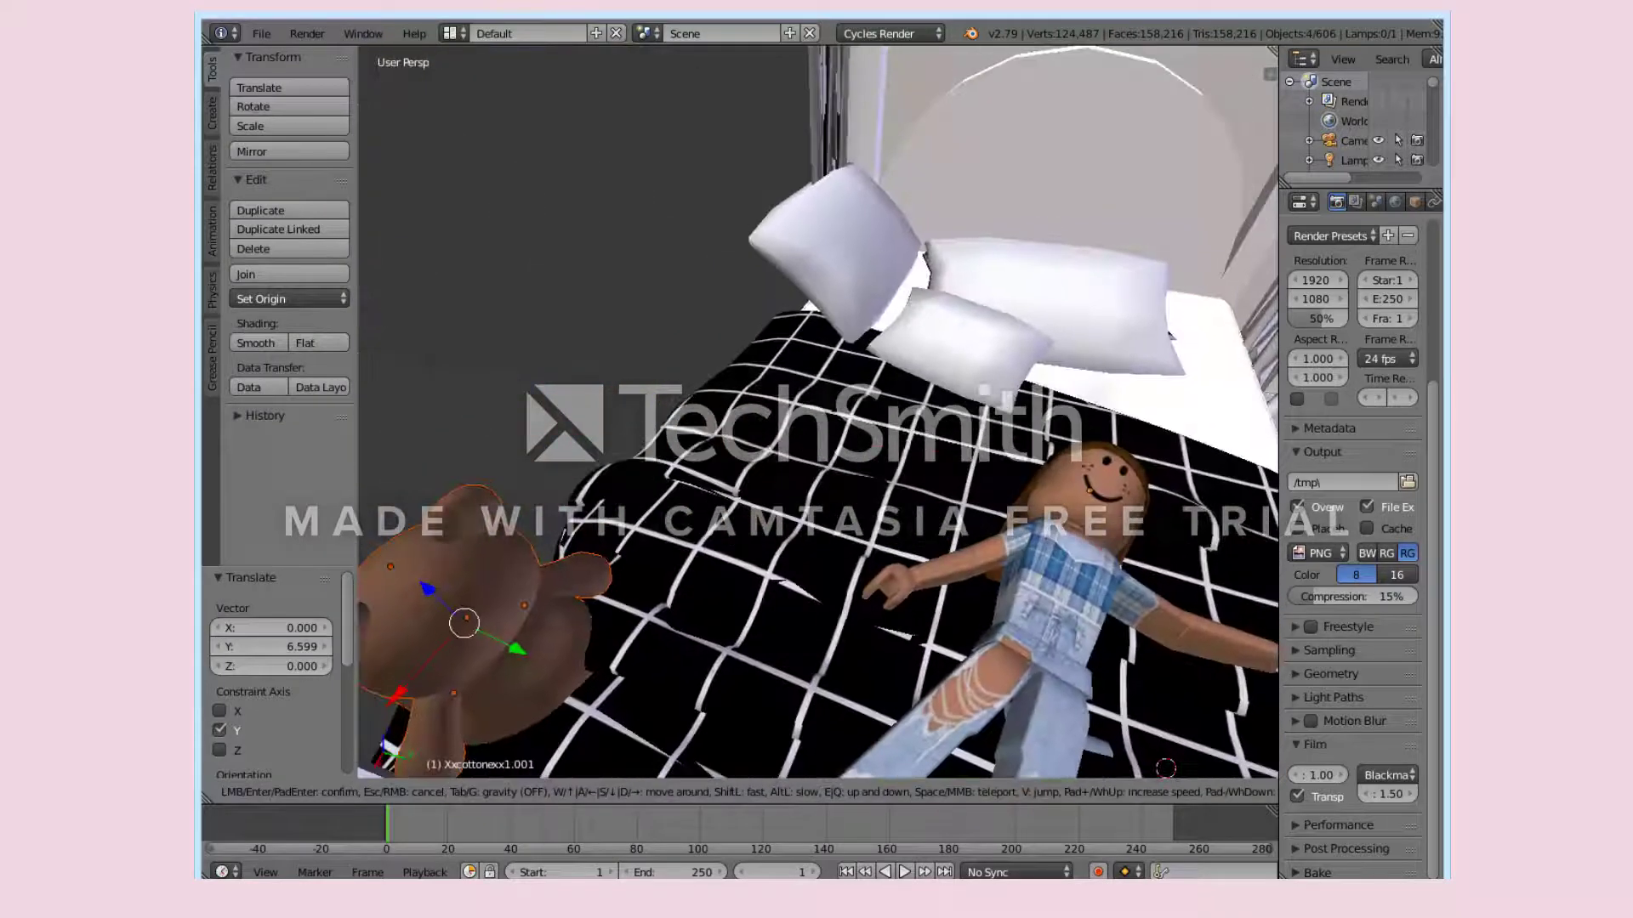
click(818, 412)
drag(510, 649, 631, 637)
key(g)
key(x)
click(839, 379)
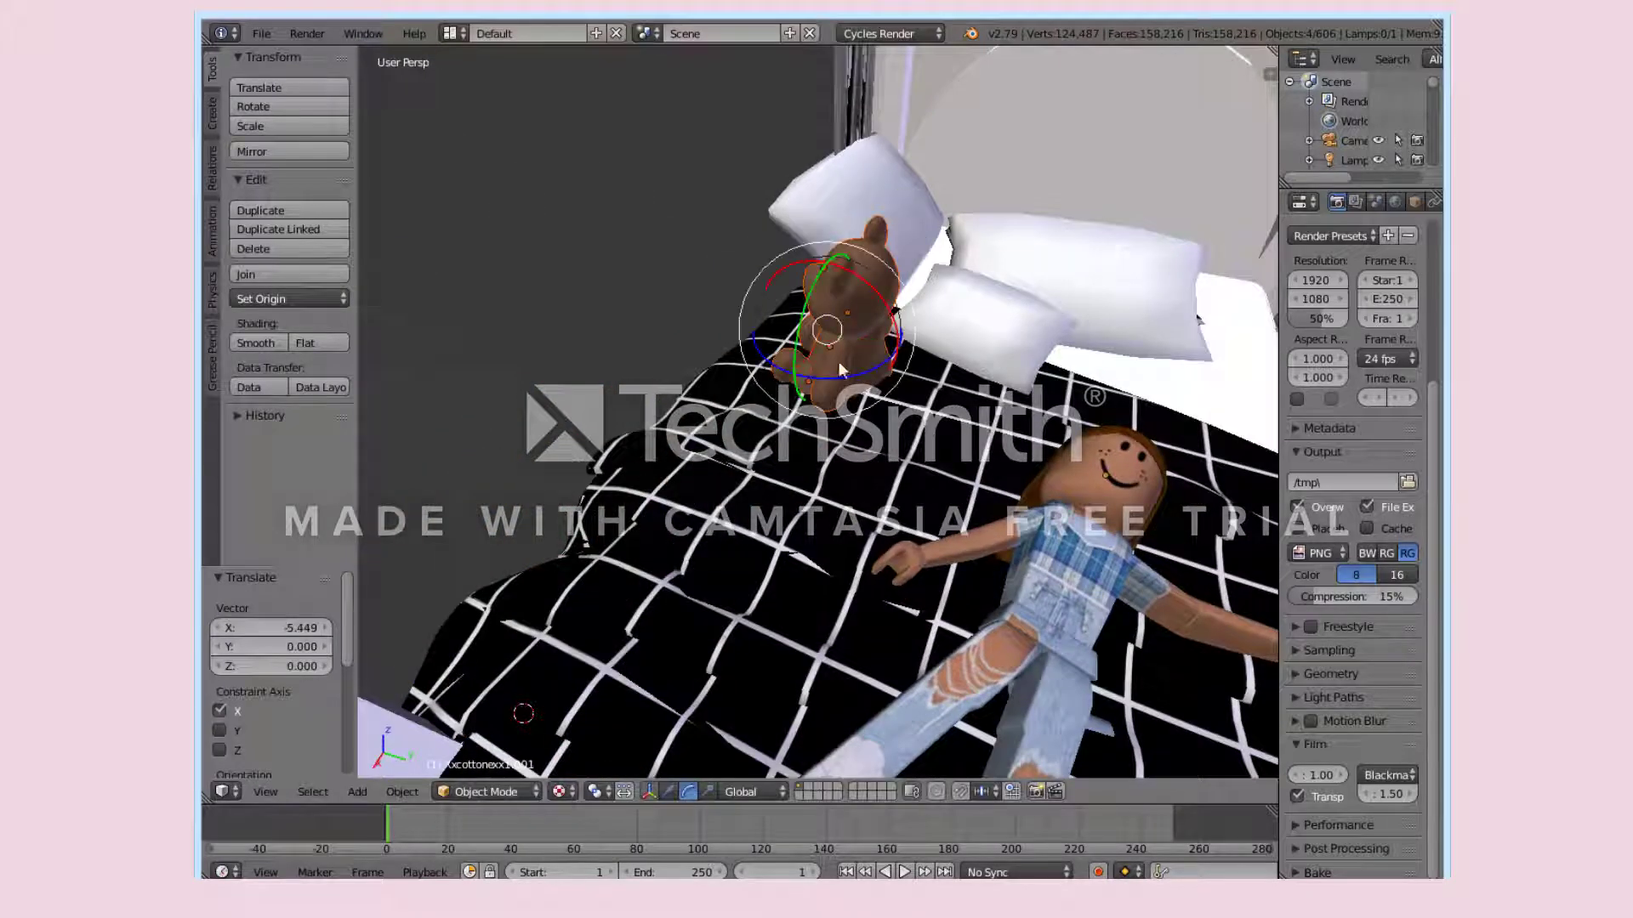
Rotate the teddy bear to face the foot of the bed and seat it on the blanket.
drag(839, 376, 777, 403)
click(668, 792)
drag(884, 384, 880, 612)
Set the small front pillow's origin to its geometry and move it about 3.47 units along Y.
click(994, 330)
click(287, 303)
click(306, 344)
drag(965, 562, 1266, 693)
Move the small pillow about -3.68 units on X and -3.53 units on Y, between the teddy bear and the character.
key(shift+f)
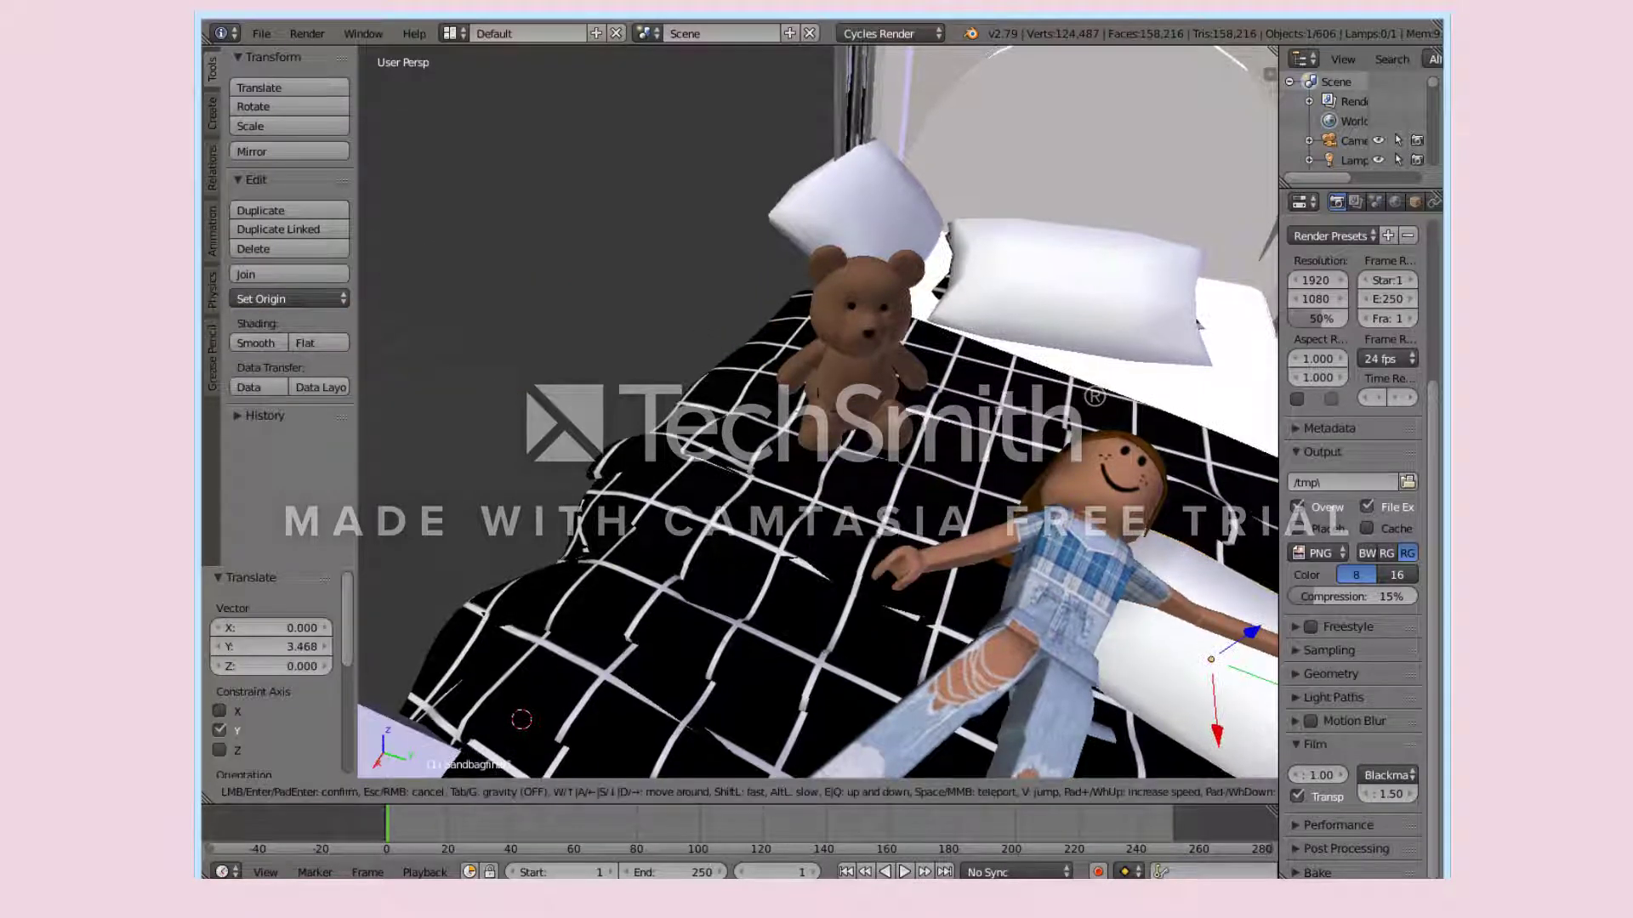
click(890, 358)
drag(935, 408, 963, 306)
click(669, 791)
drag(1046, 252, 922, 258)
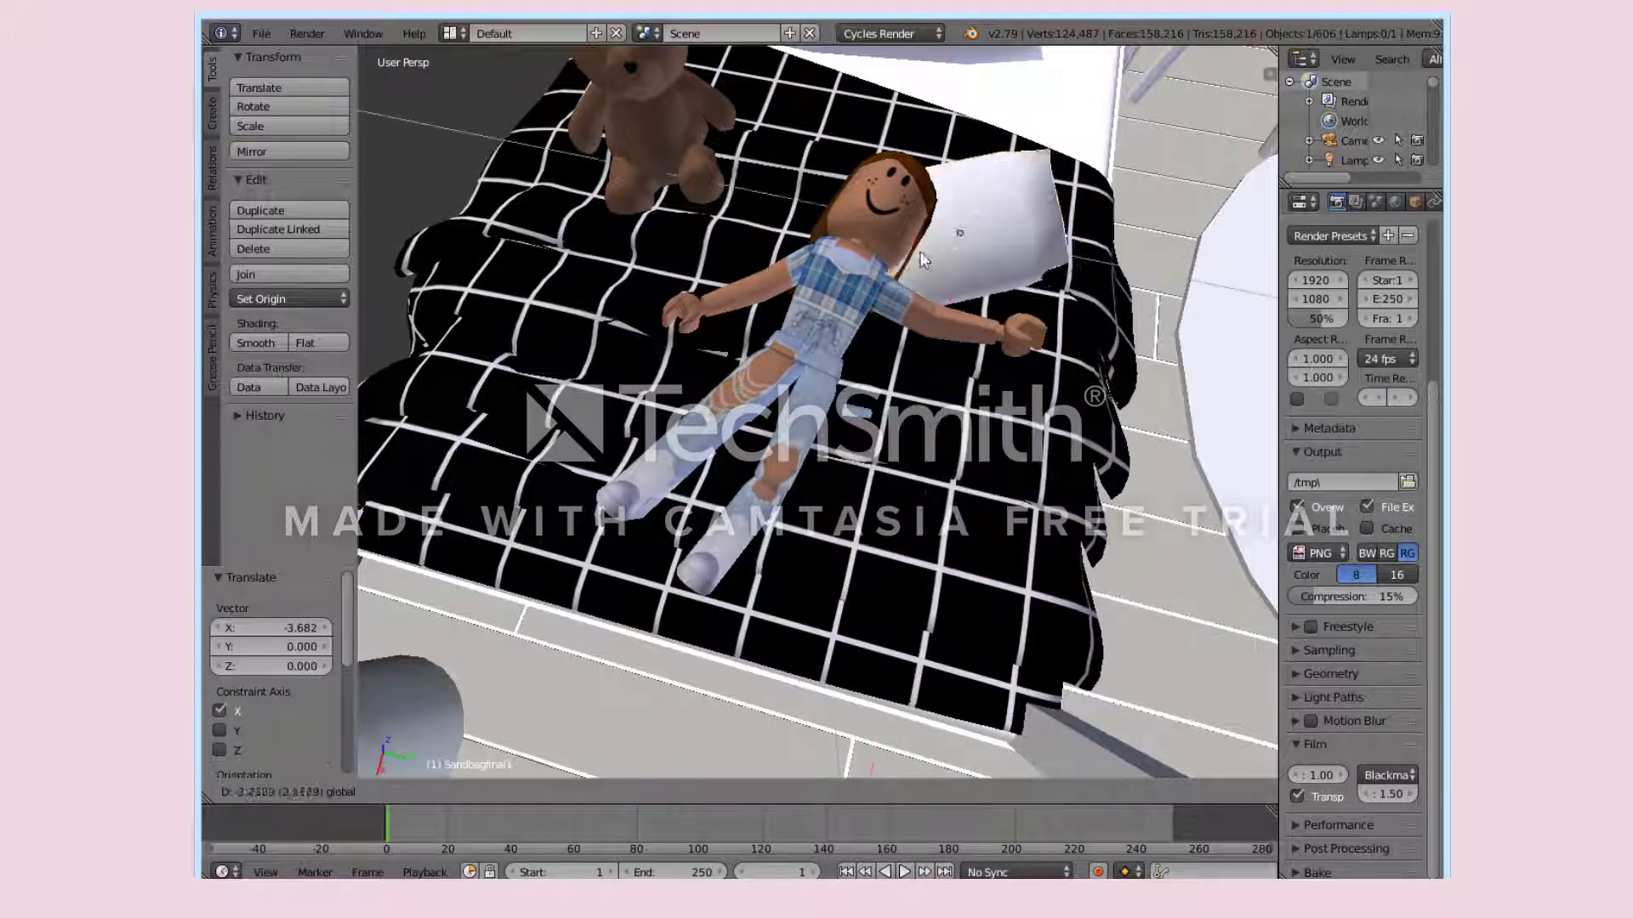
key(y)
click(794, 263)
Set the origin of a part of the black device on the lower wall shelf to its geometry and try moving it along Y.
key(shift+f)
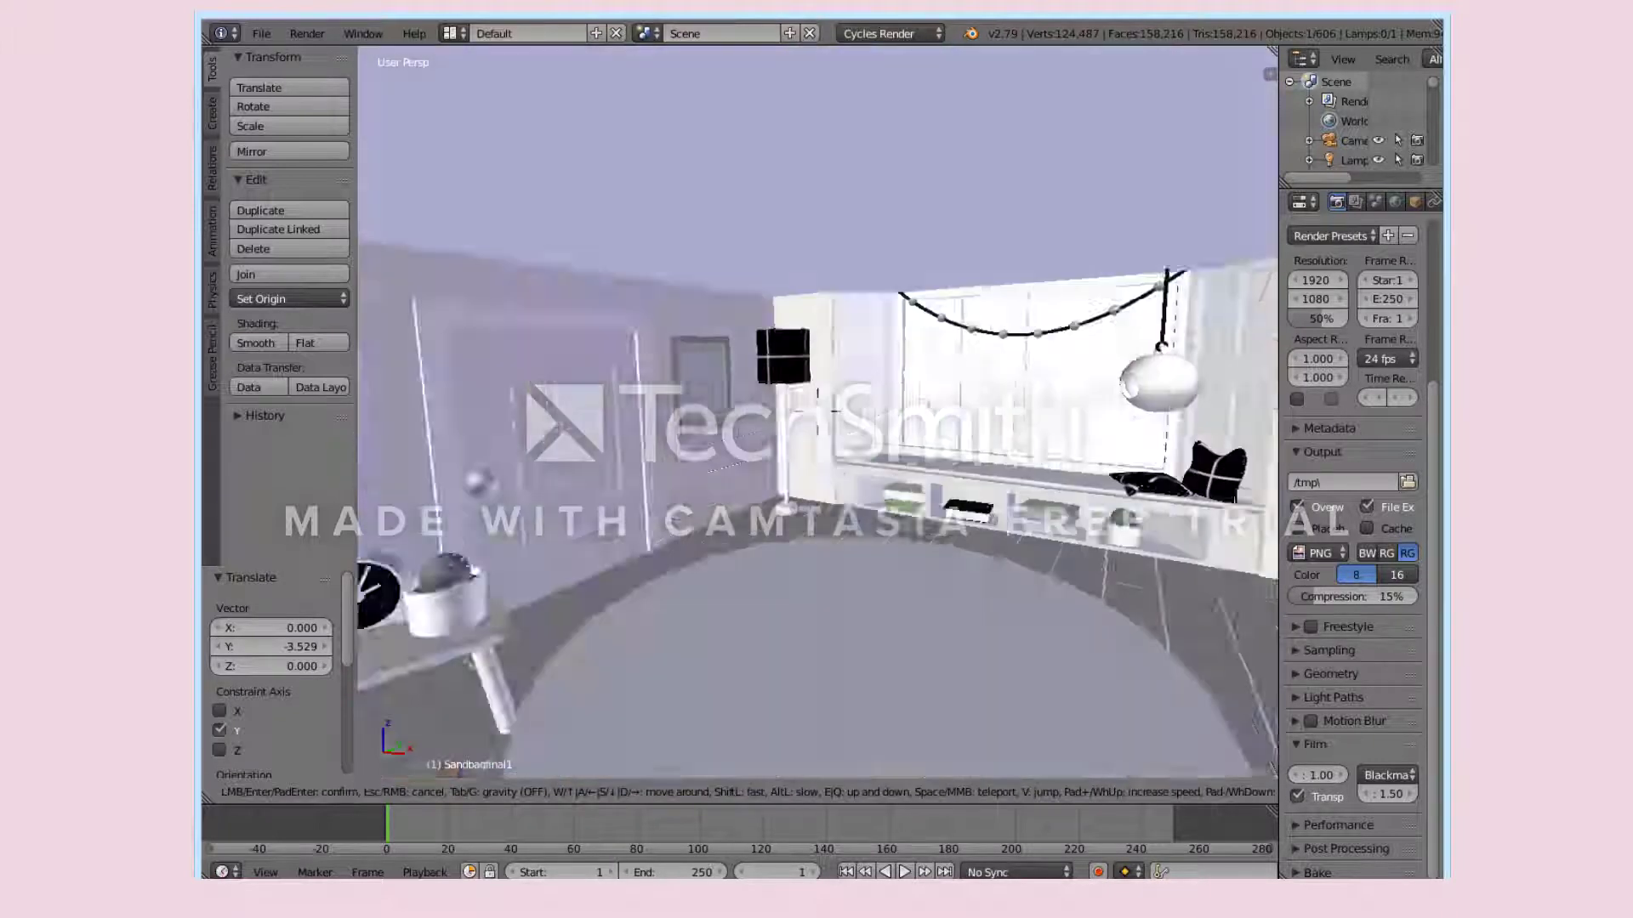
key(w)
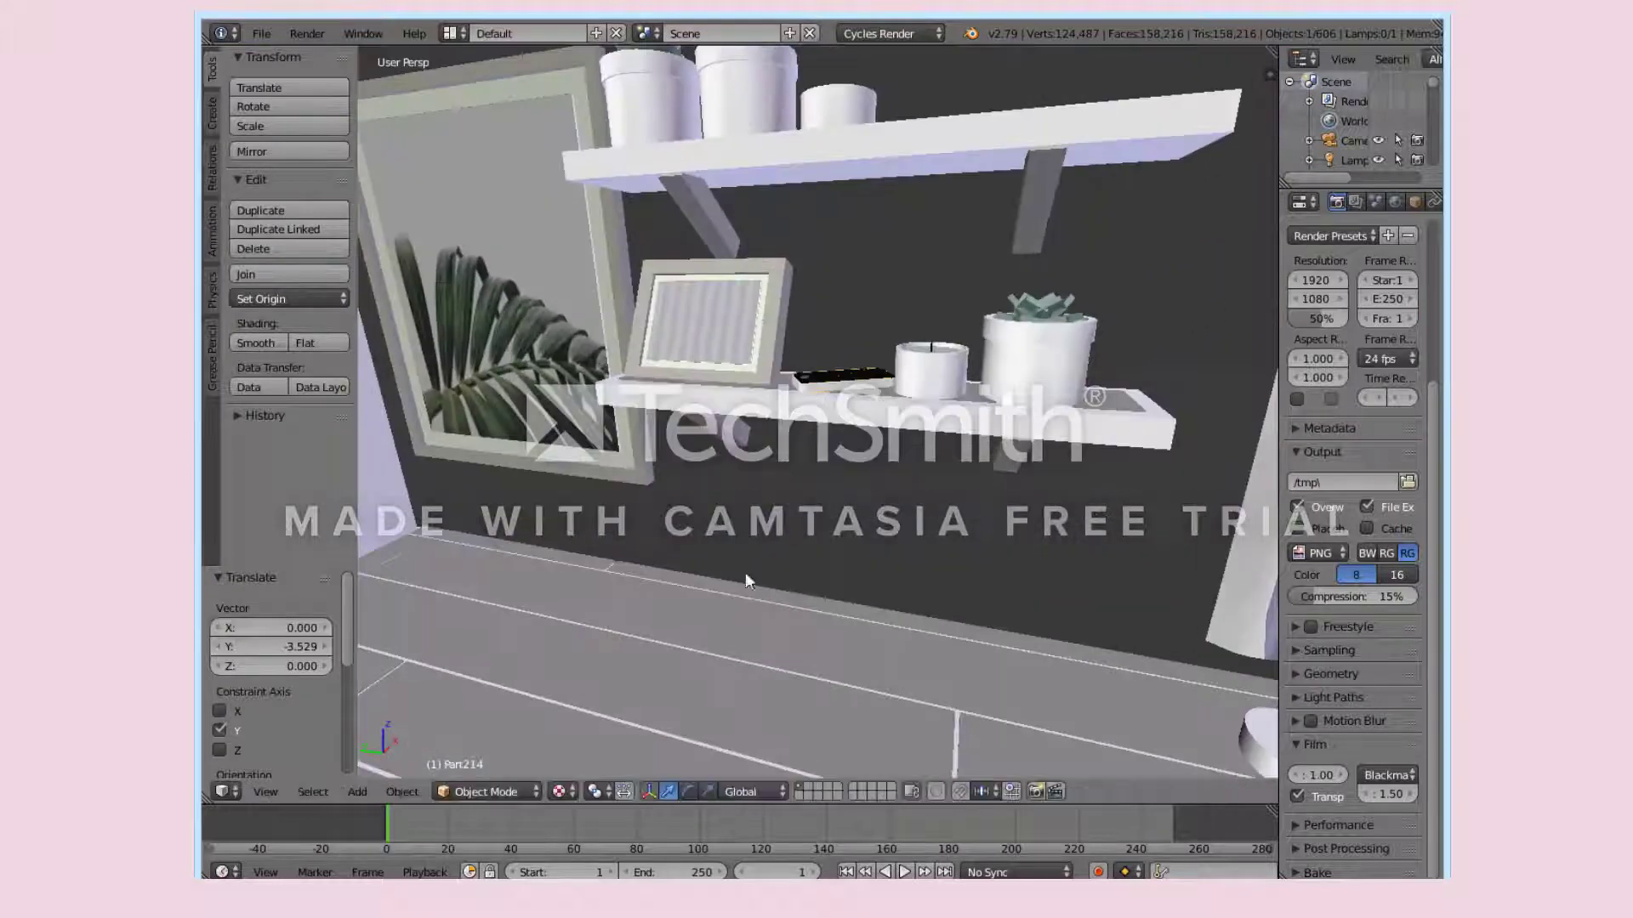
click(287, 299)
click(289, 339)
key(g)
key(y)
click(782, 387)
Try moving several parts of the black shelf device together along Y with their origins at their geometry, and clear the selection.
click(272, 298)
click(285, 339)
key(g)
key(y)
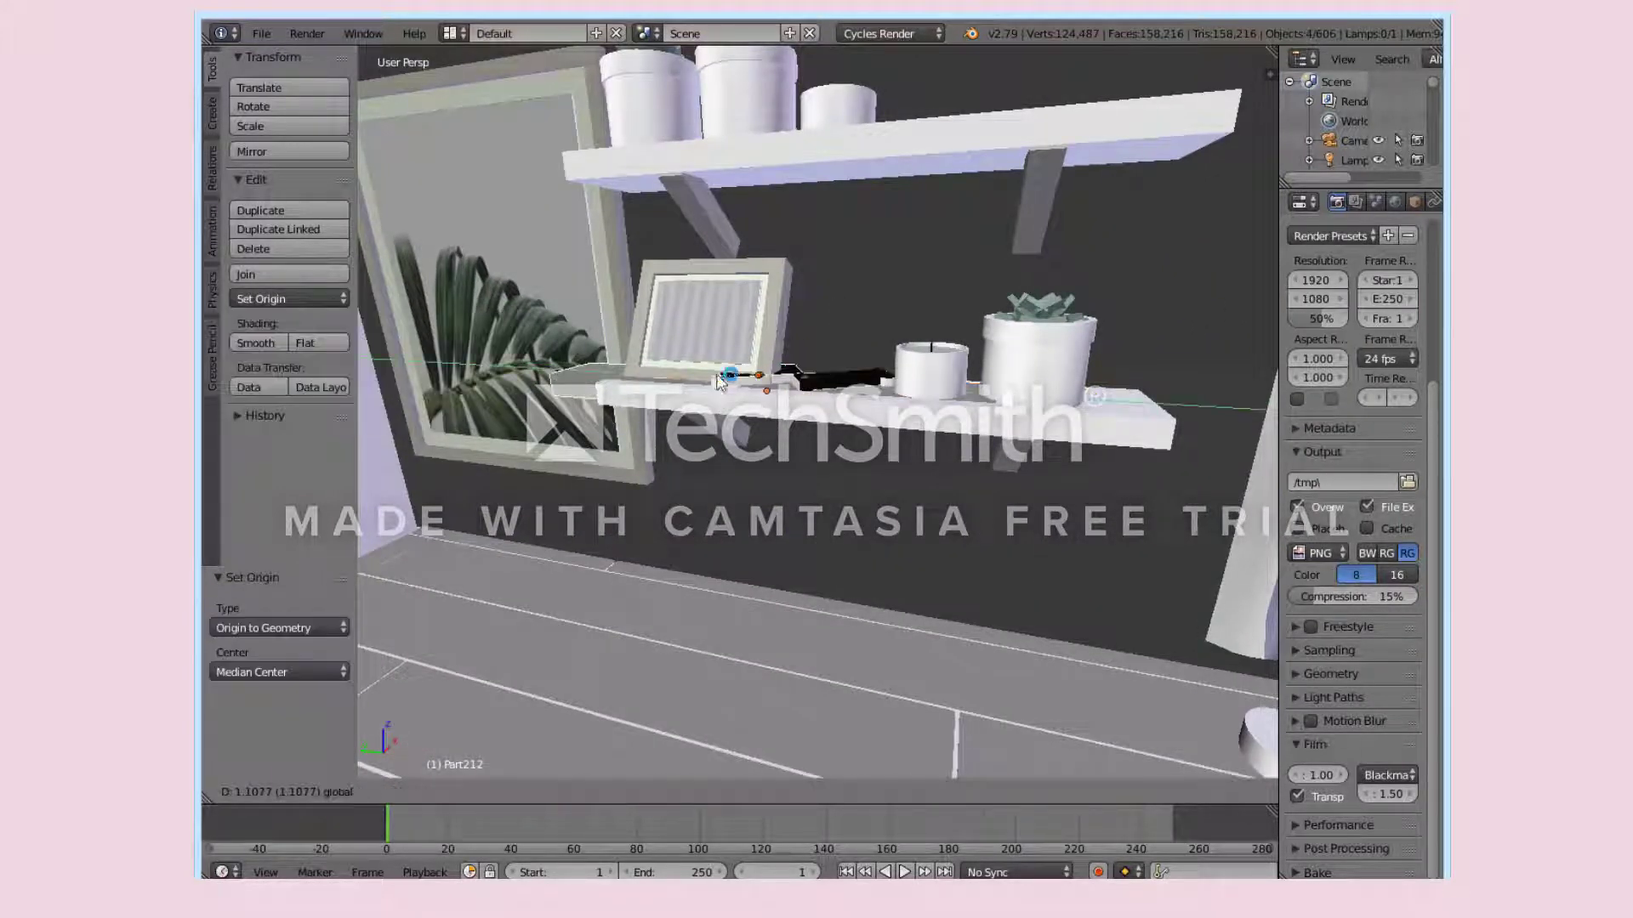
click(759, 387)
right_click(804, 383)
key(a)
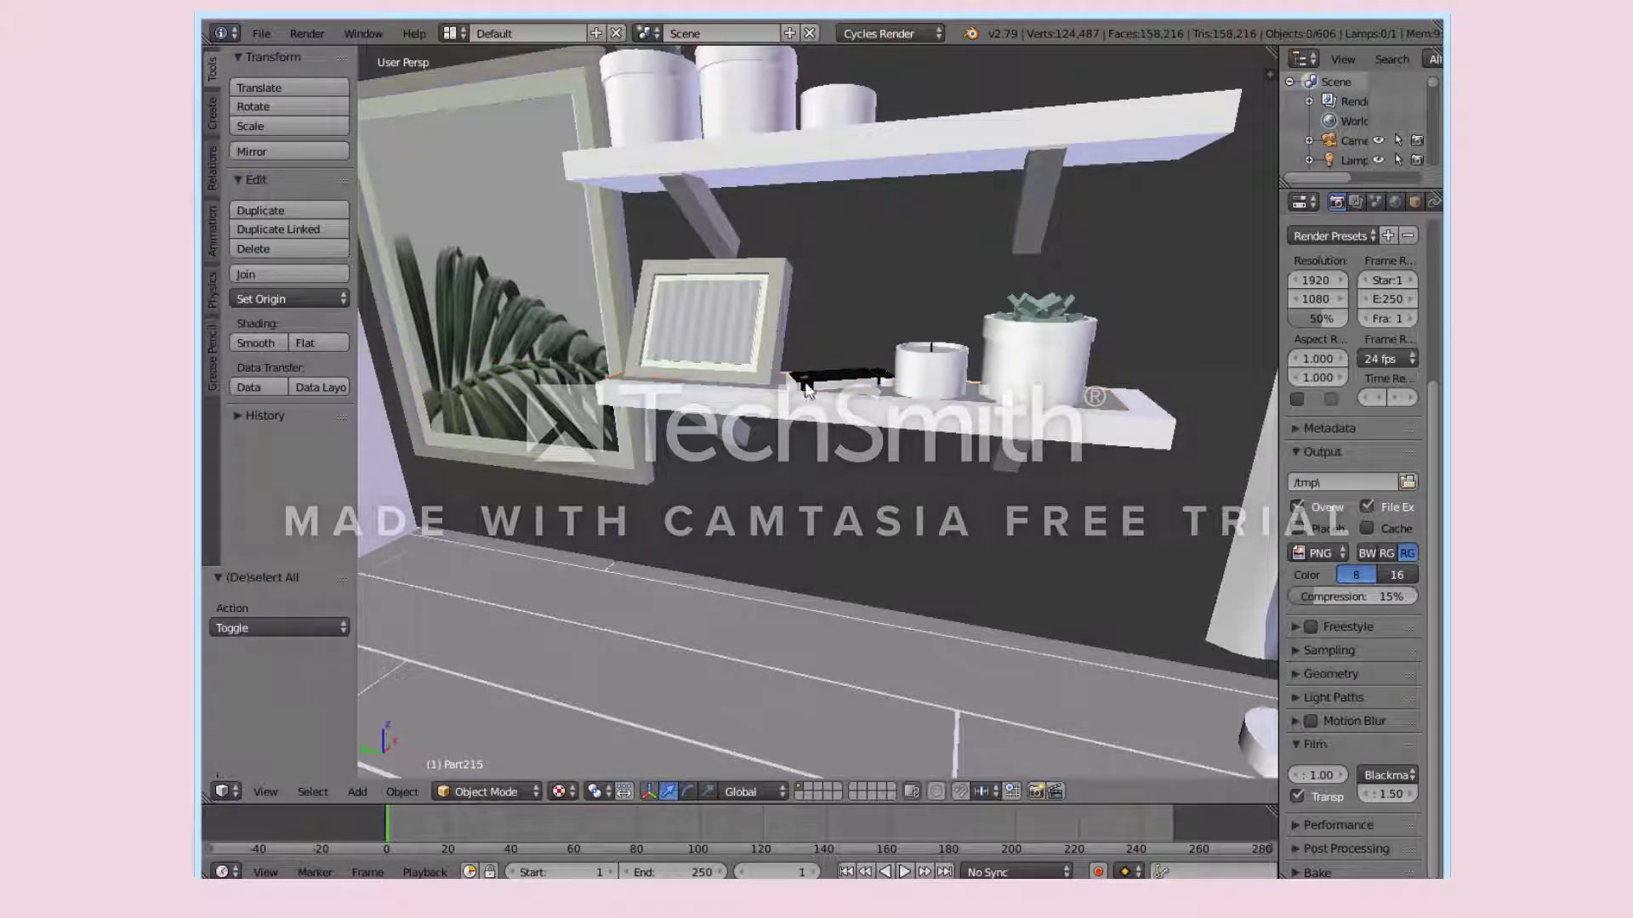
Set the origins of five parts of the black shelf device to their geometry, try moving them along Y, and undo the last change.
click(280, 299)
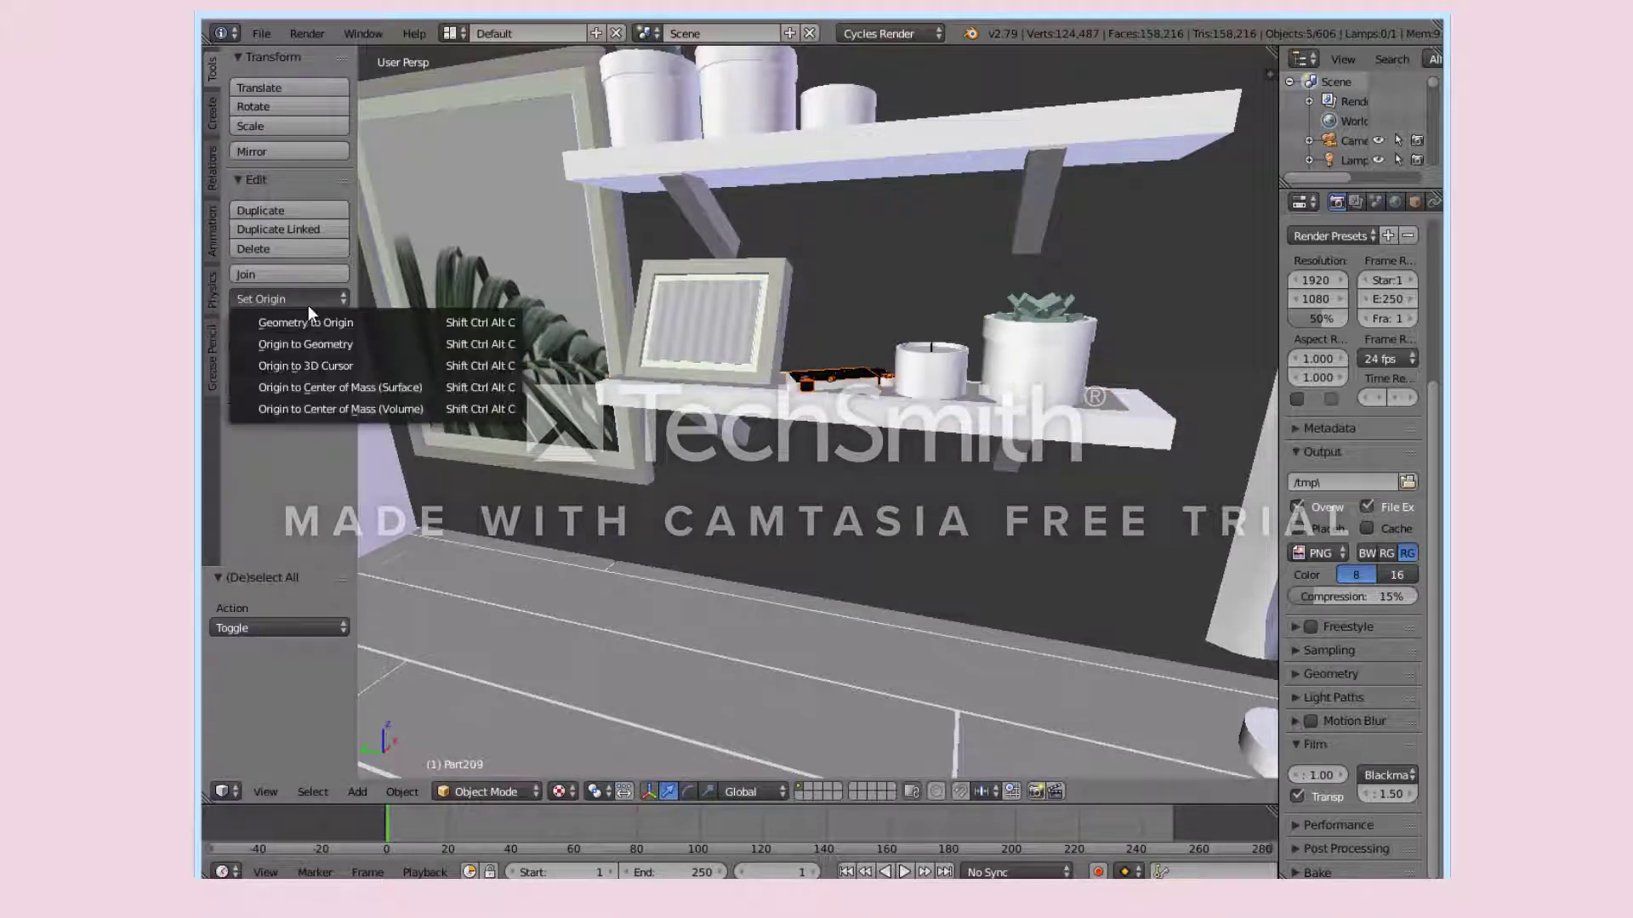
click(285, 339)
key(g)
key(y)
click(788, 403)
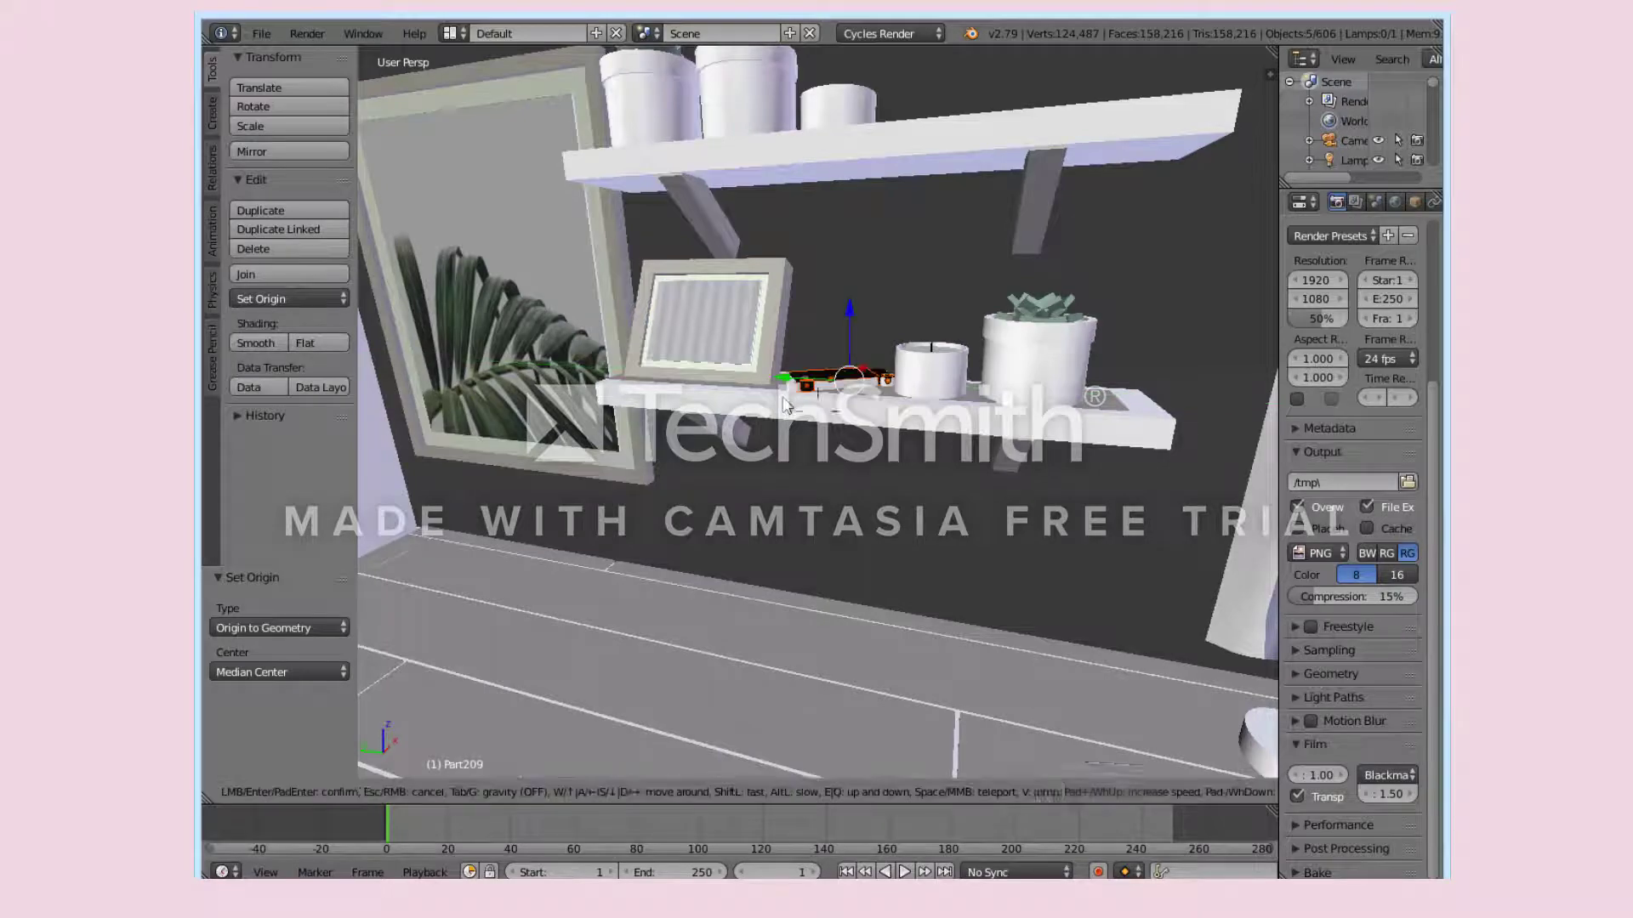
key(KP_Decimal)
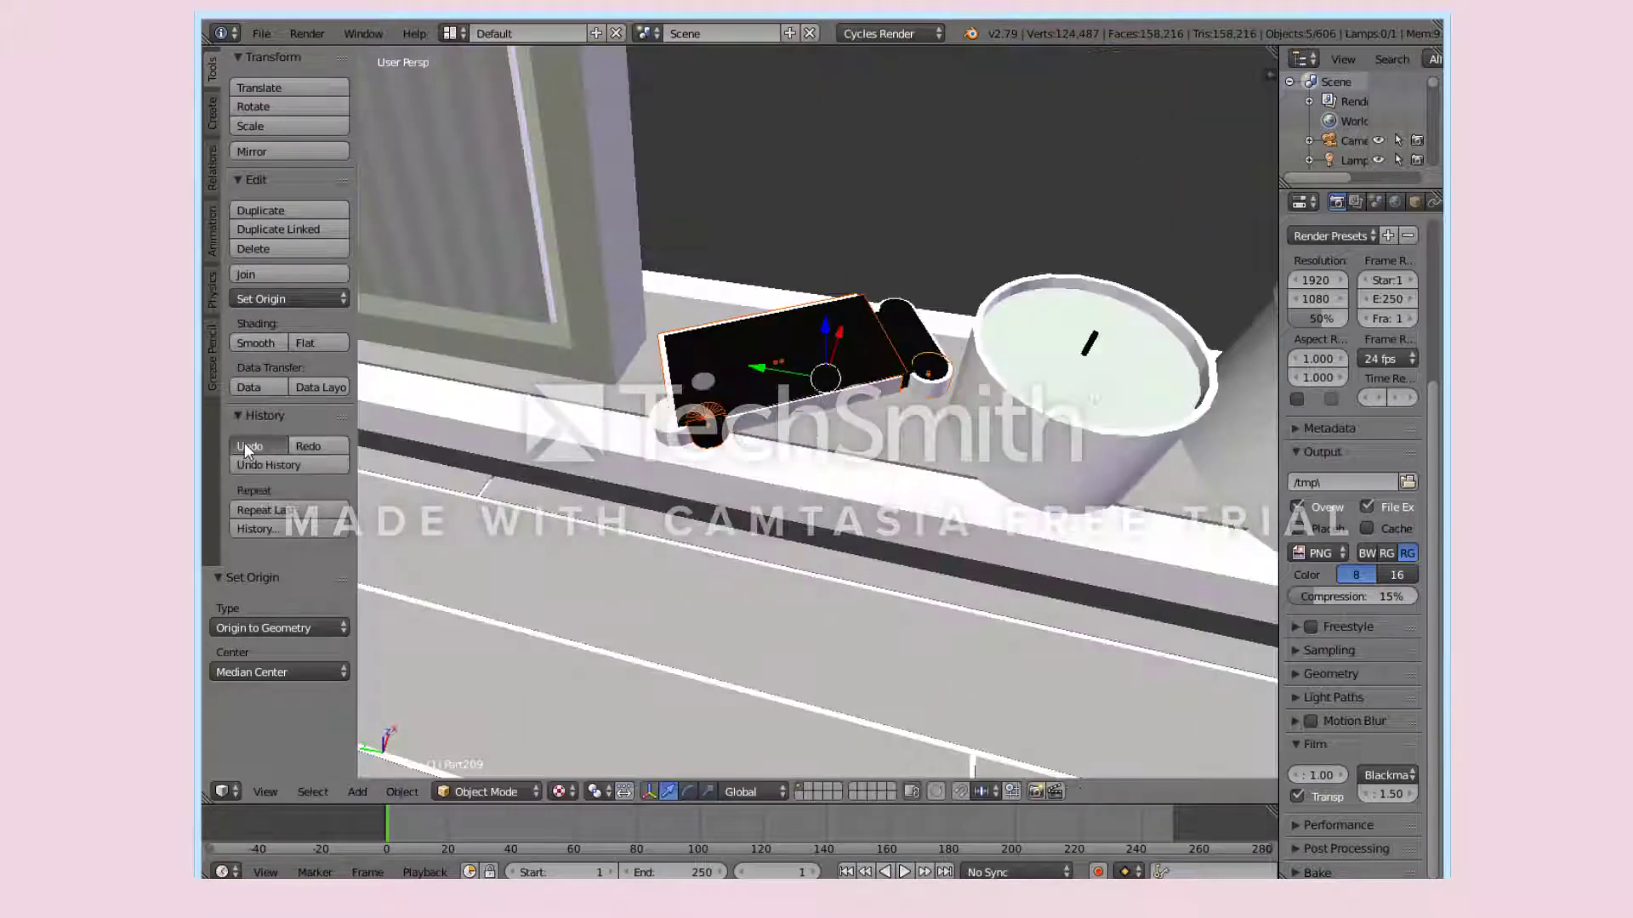
click(248, 446)
Add the remaining parts of the black shelf device to the selection, set their origins to their geometry, and deselect everything.
key(shift+f)
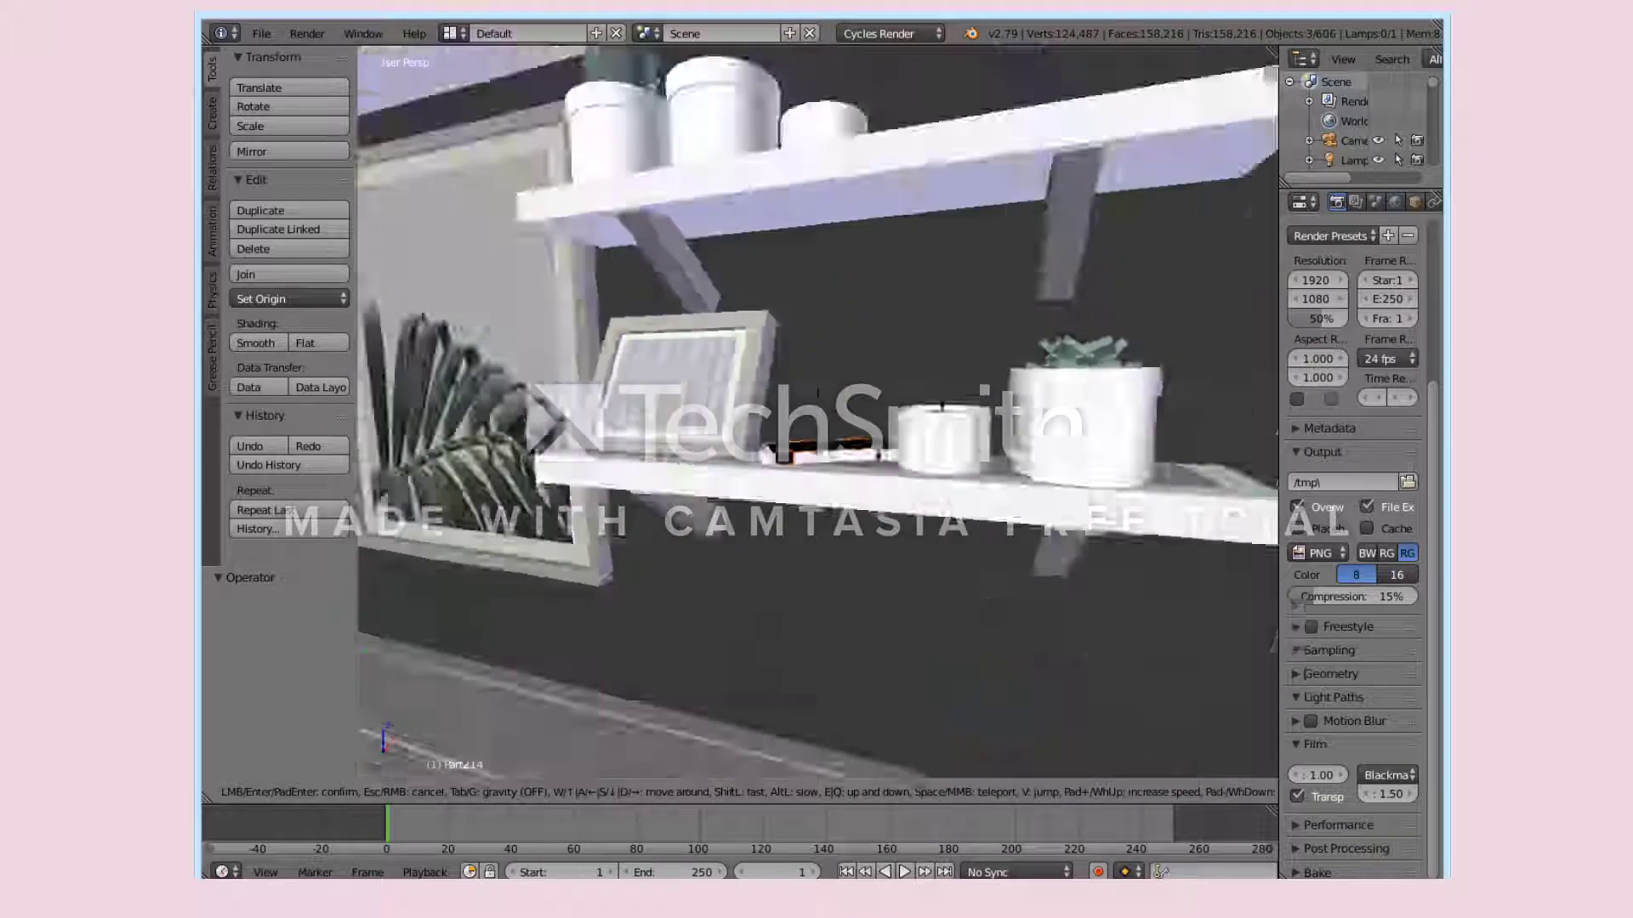
key(w)
click(817, 412)
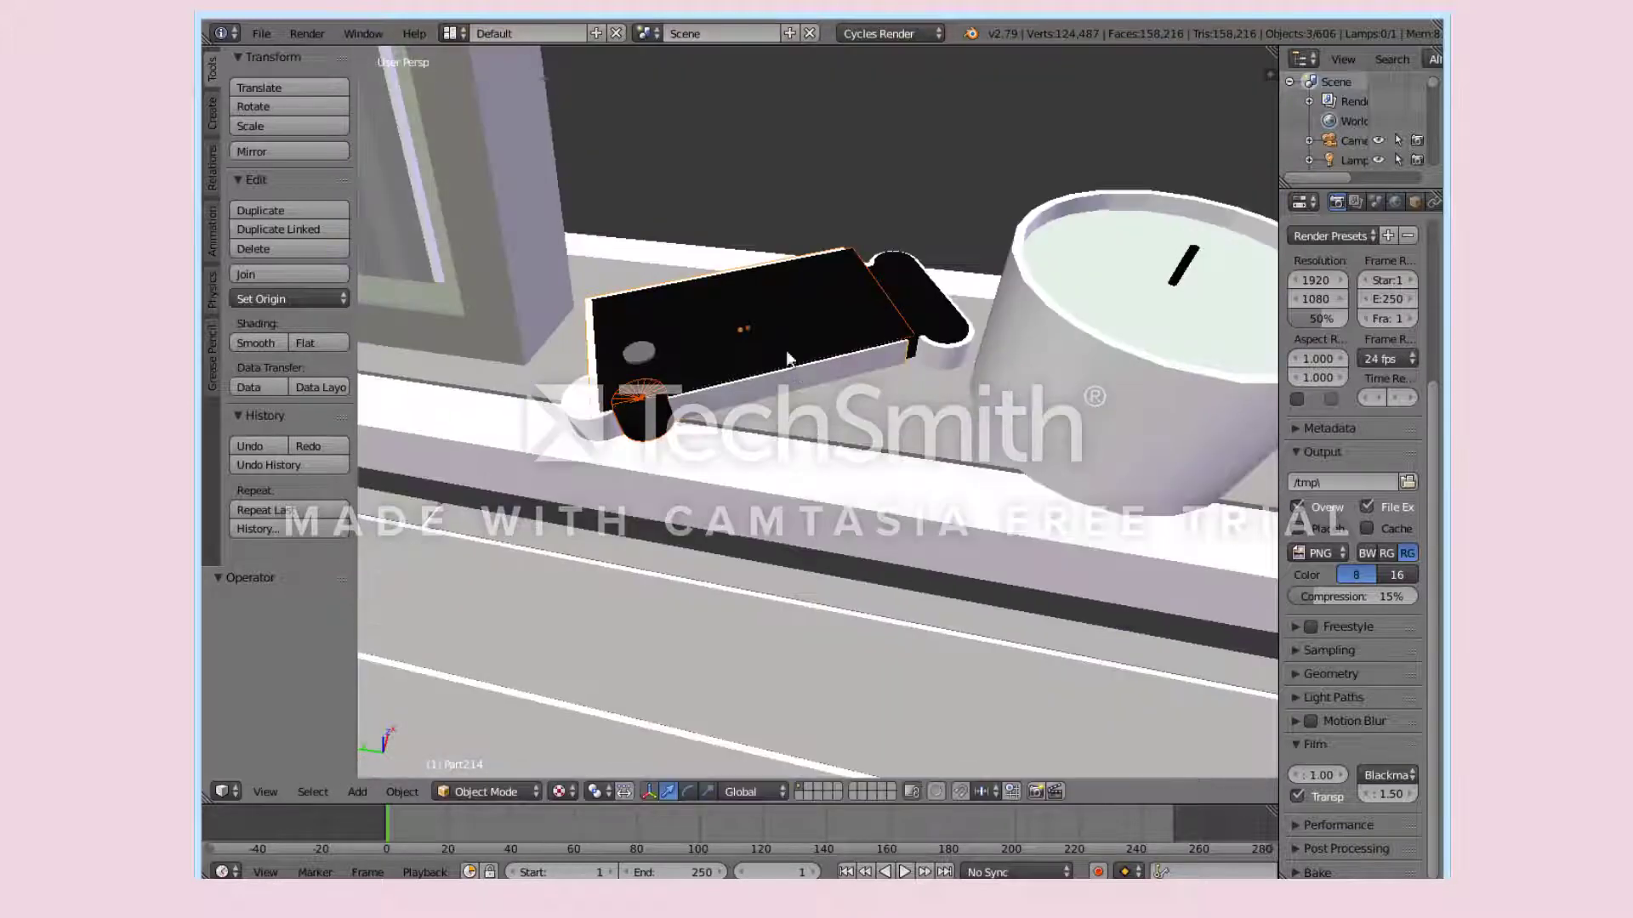
shift+right_click(915, 301)
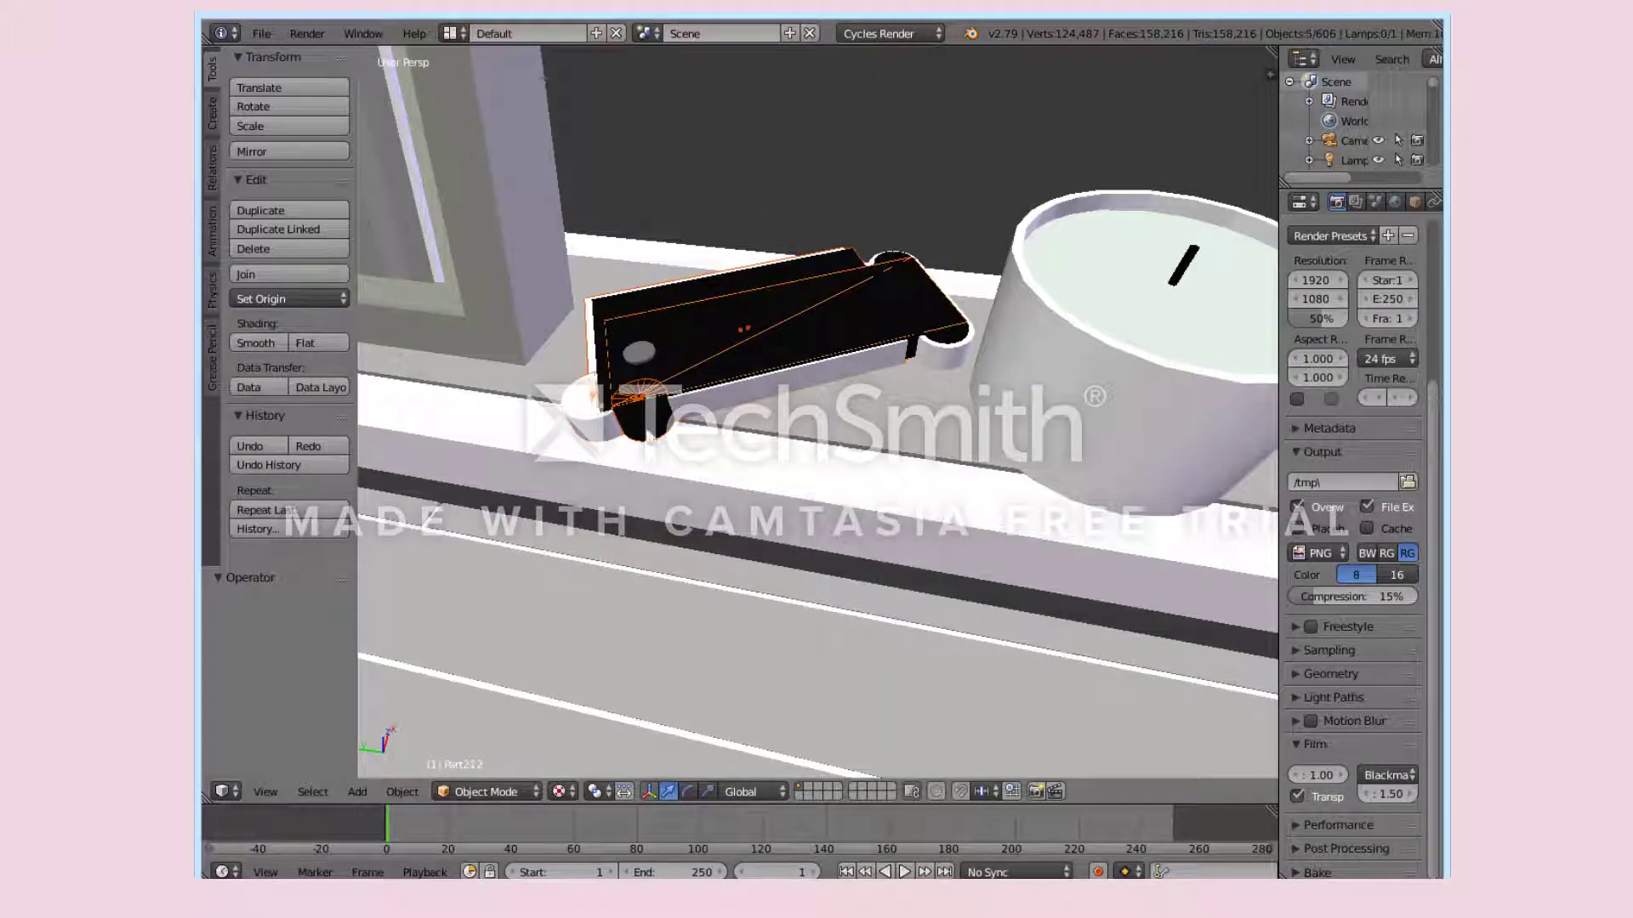
click(290, 298)
click(321, 348)
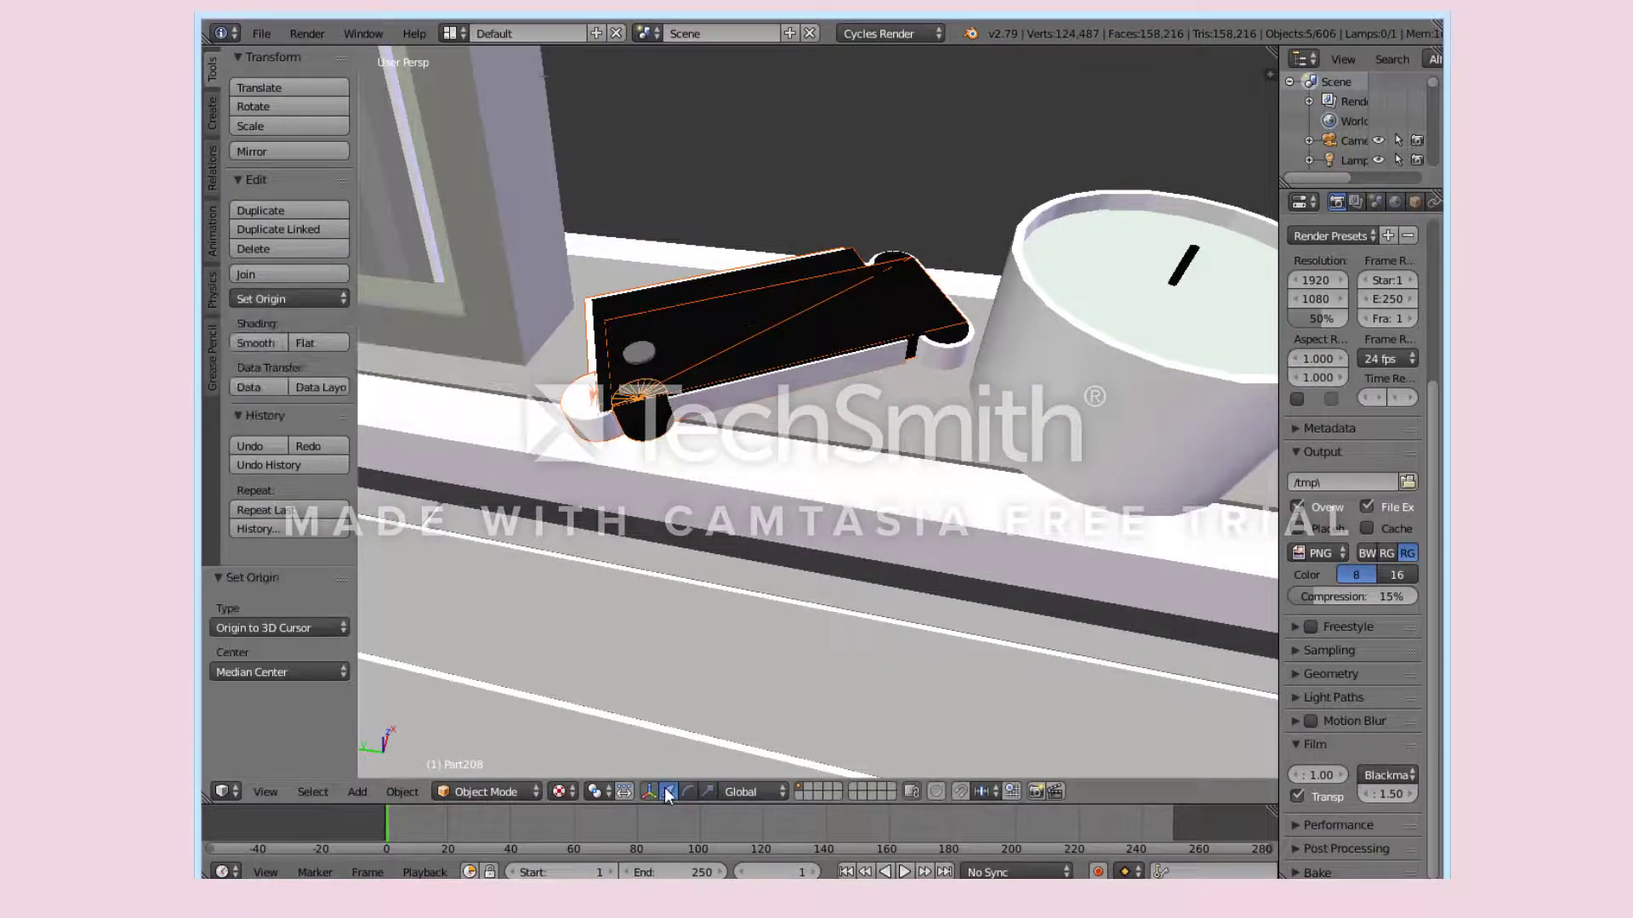
click(289, 299)
click(314, 346)
key(a)
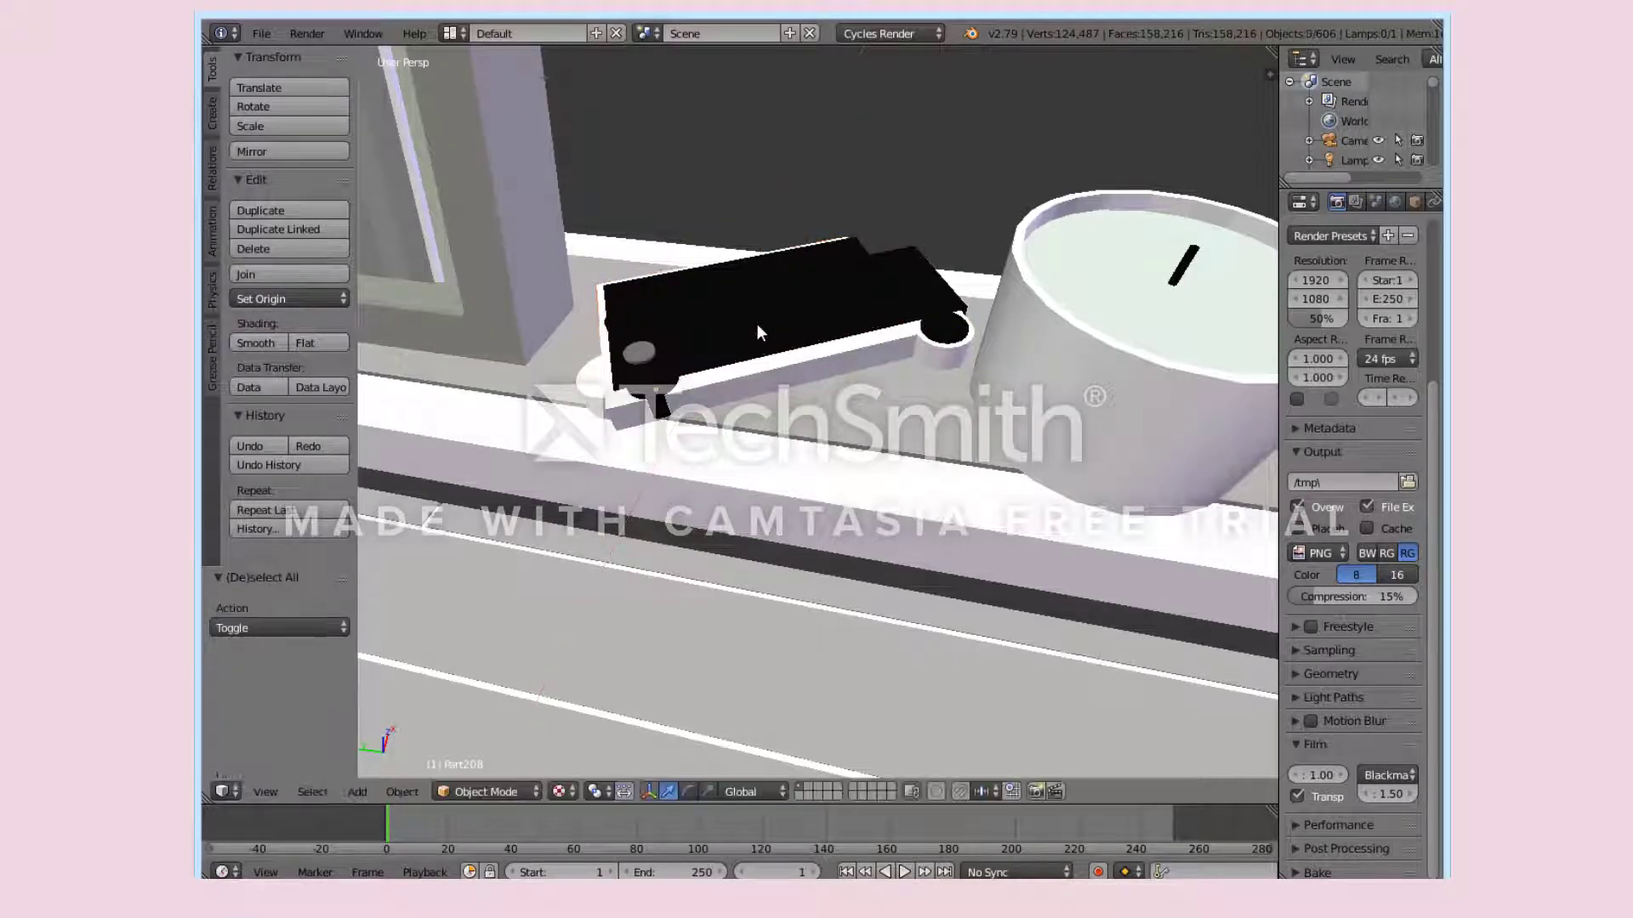
Select the clock on the bedside table and set the origin of its parts to their geometry.
key(shift+f)
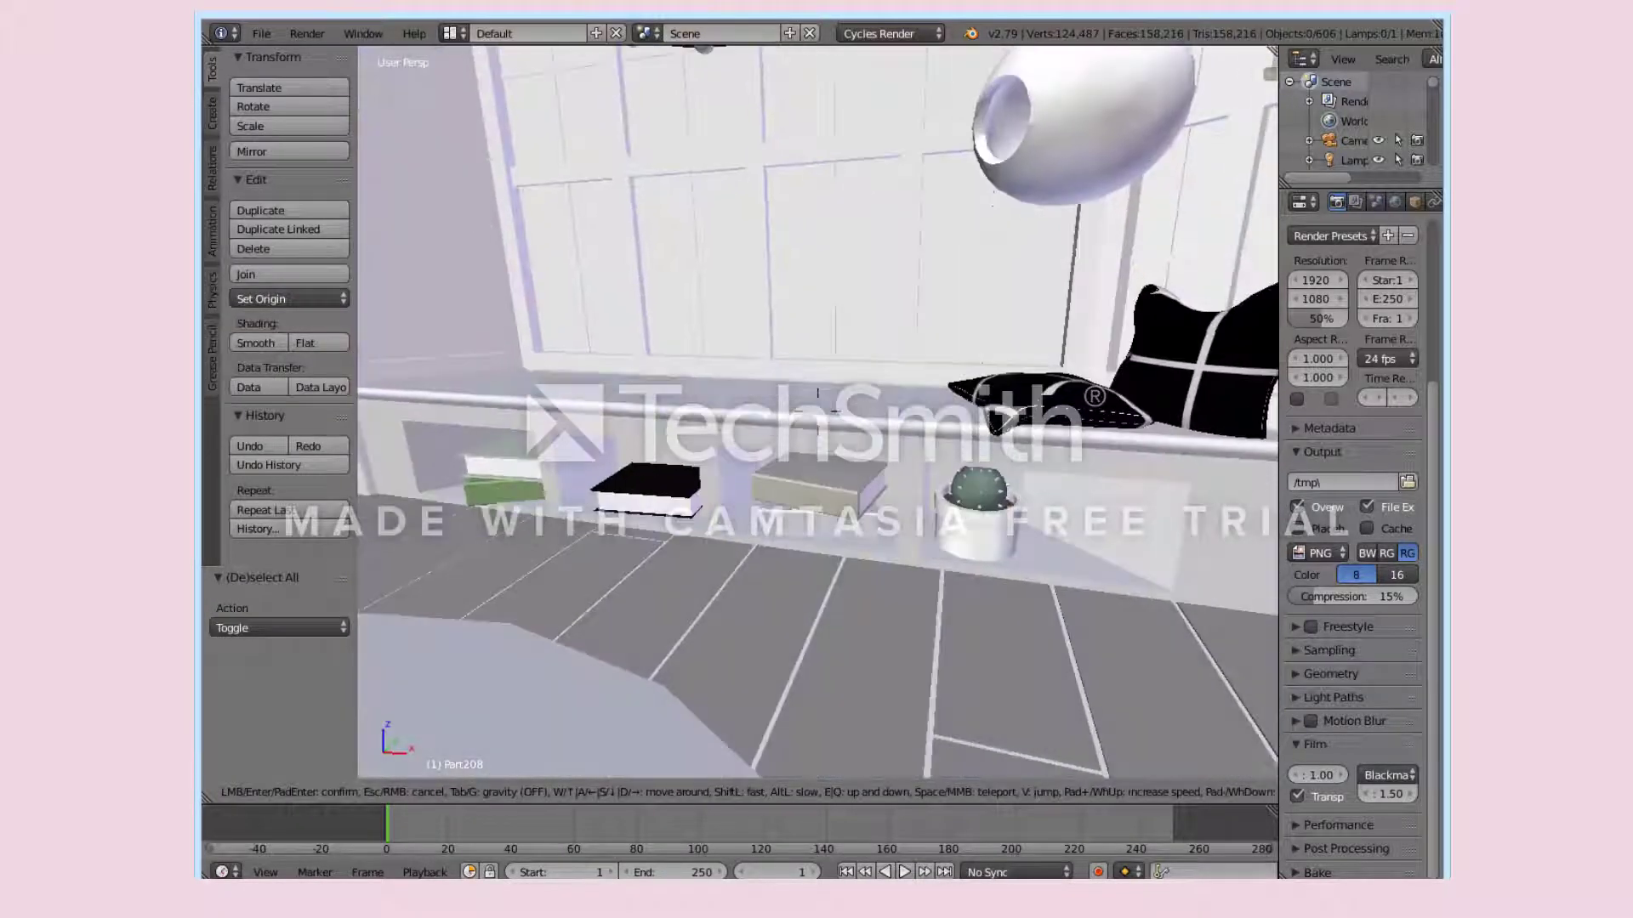
click(987, 515)
key(w)
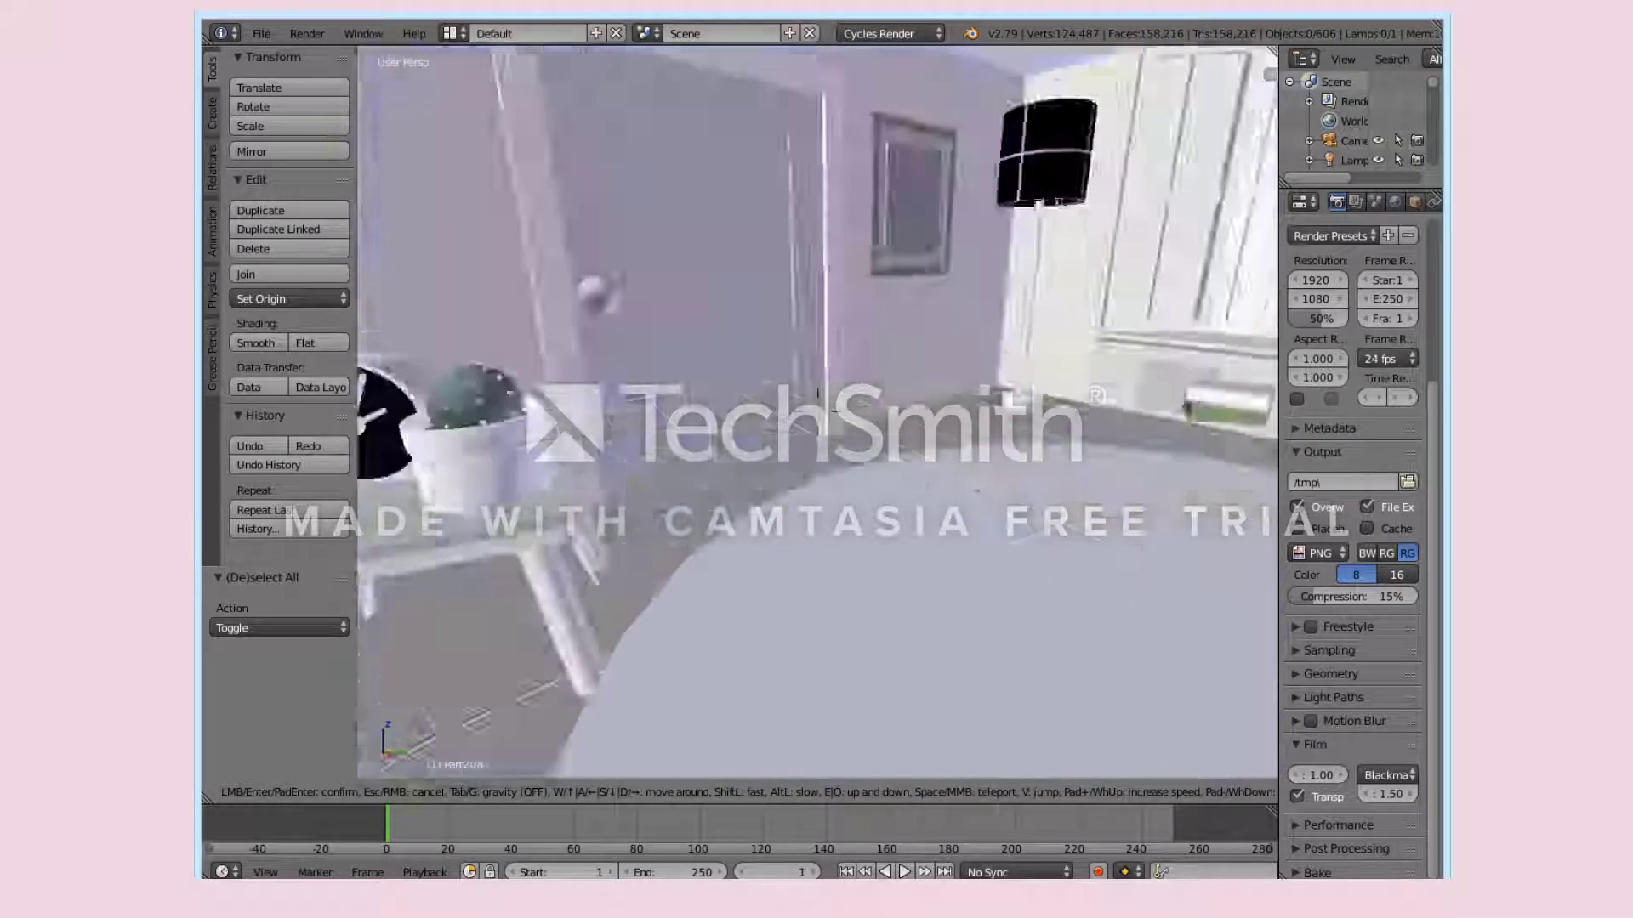
click(769, 361)
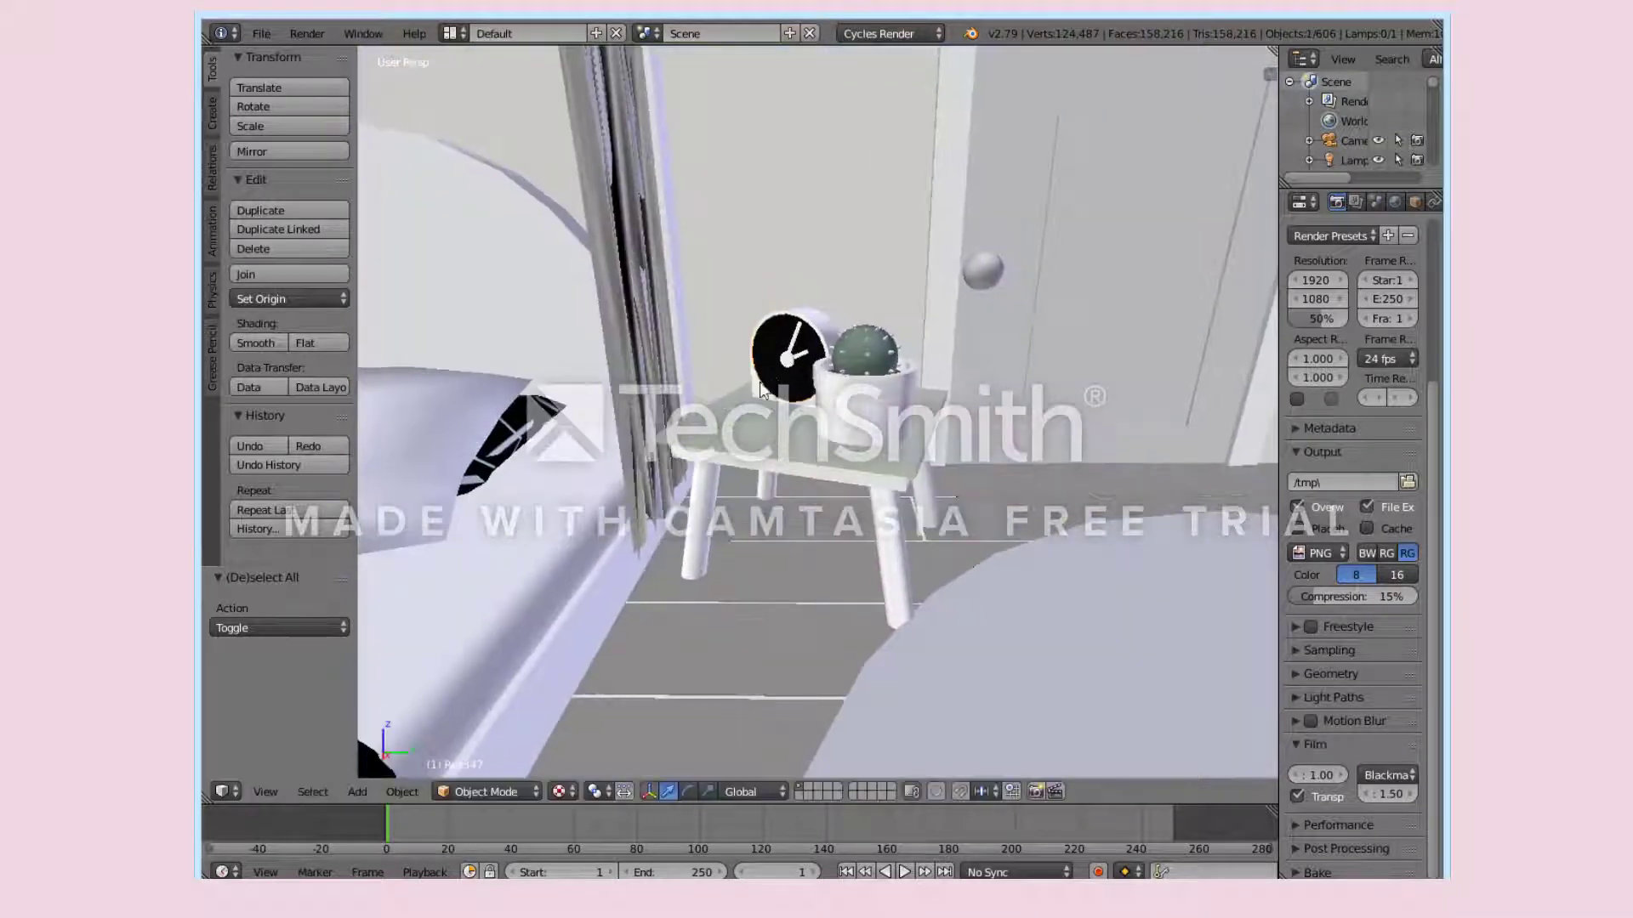
click(271, 297)
click(290, 339)
Raise the clock off the bedside table and move it along Y and X to hover over the bed beside the character's head.
drag(791, 289, 785, 207)
drag(859, 277, 633, 265)
drag(520, 281, 402, 514)
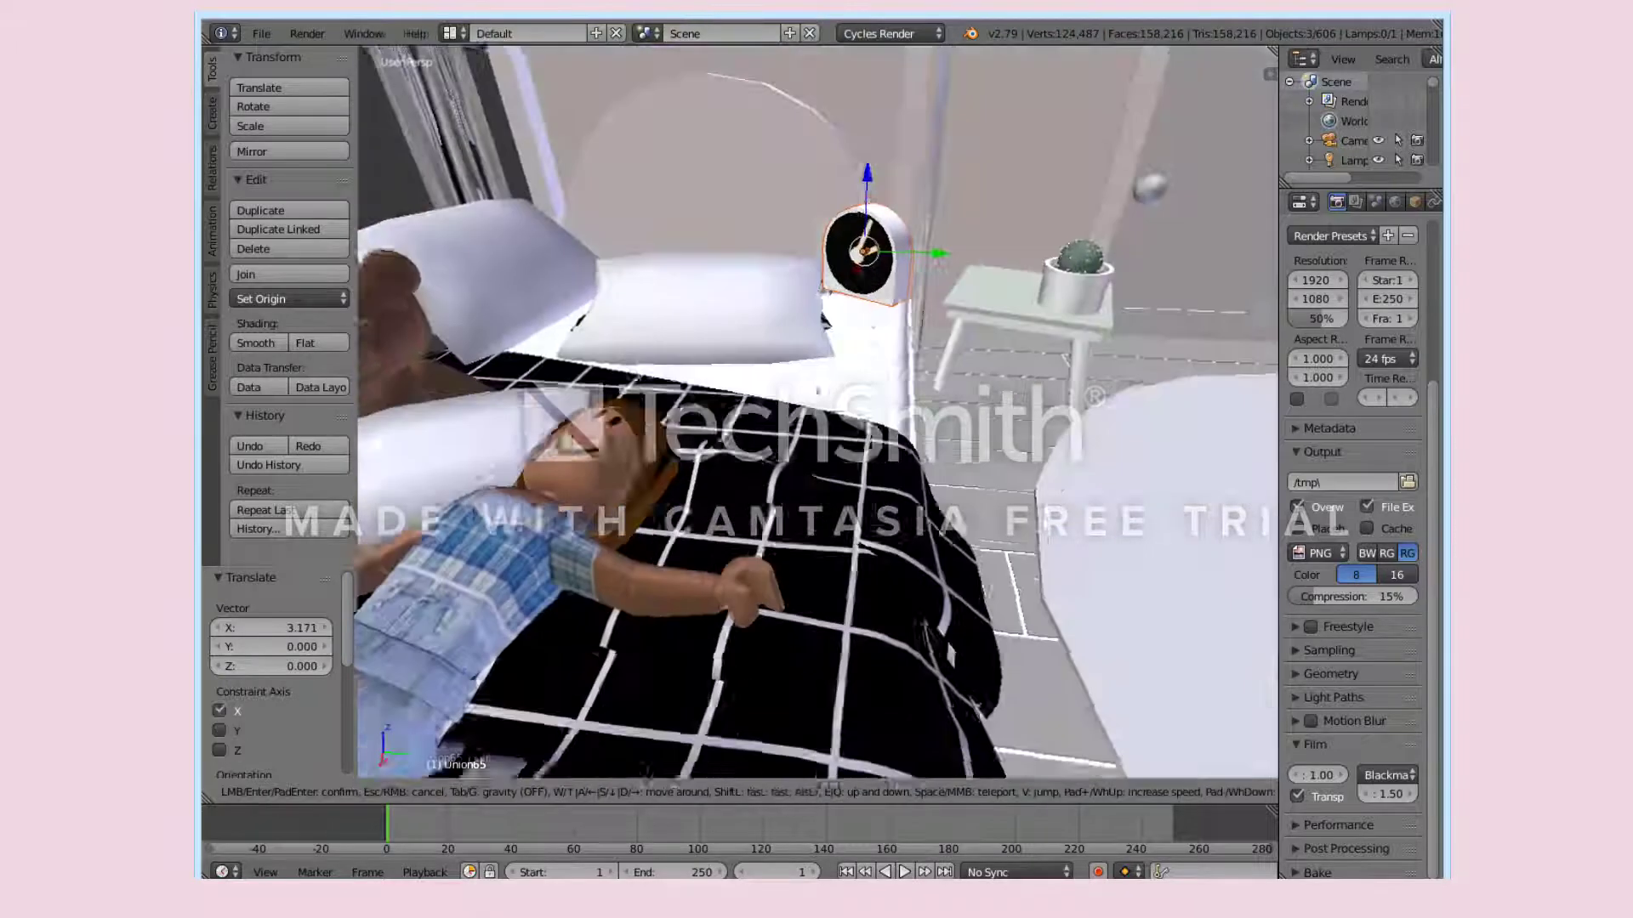
key(x)
Scale the clock thinner along X, lower it about 1.62 units on Z onto the bed, and deselect it.
click(696, 793)
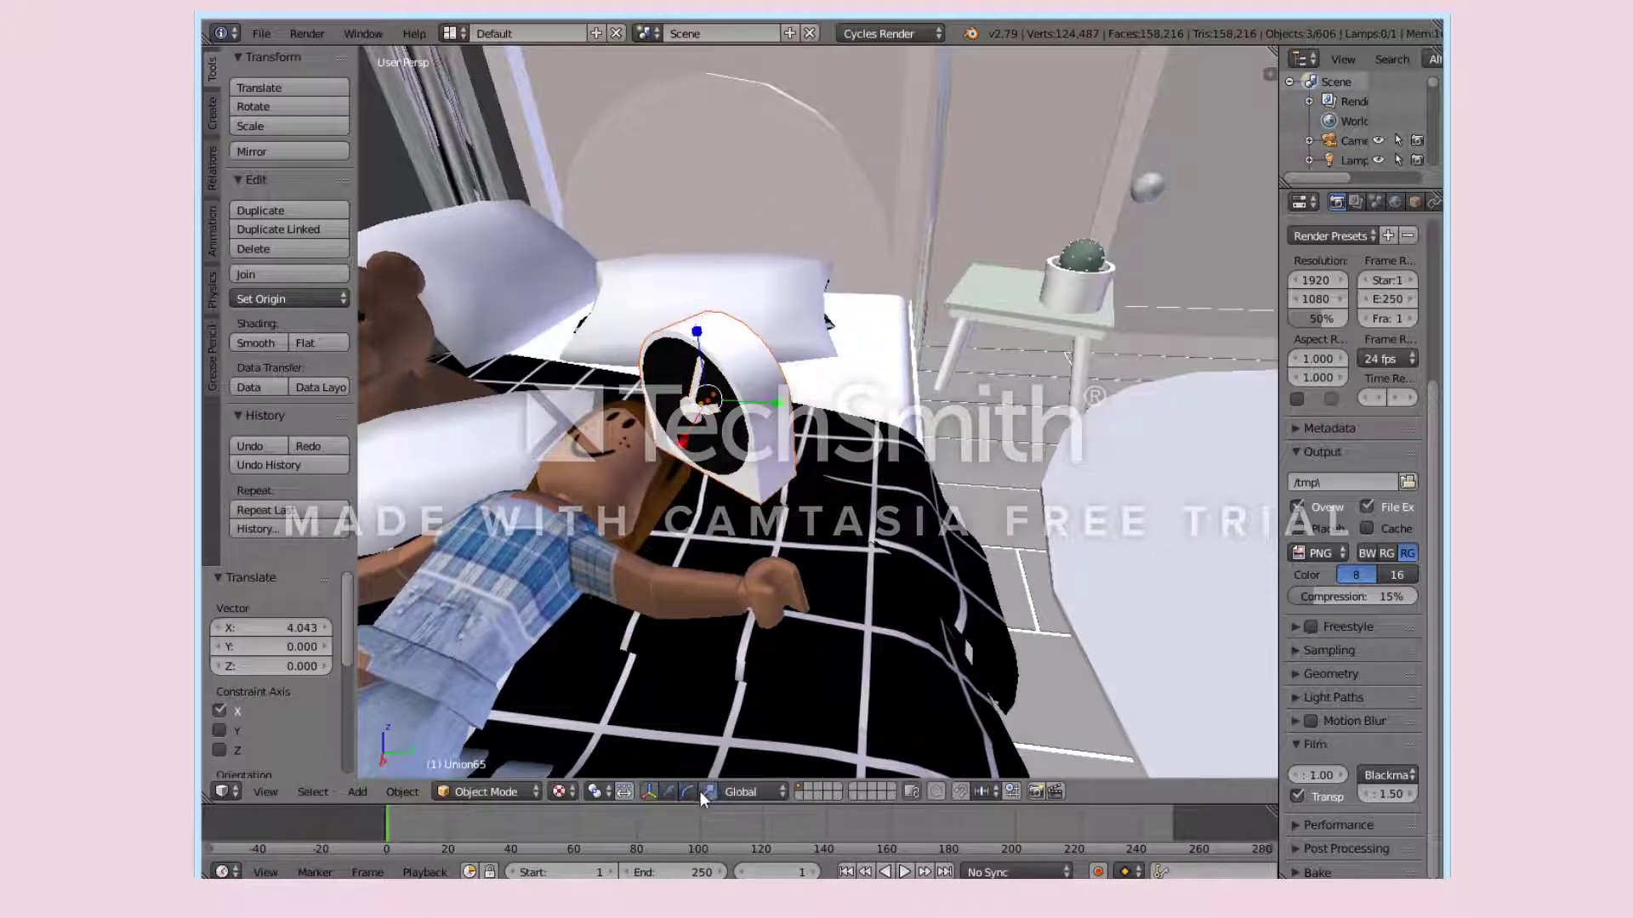
drag(683, 440, 710, 408)
drag(719, 304, 727, 451)
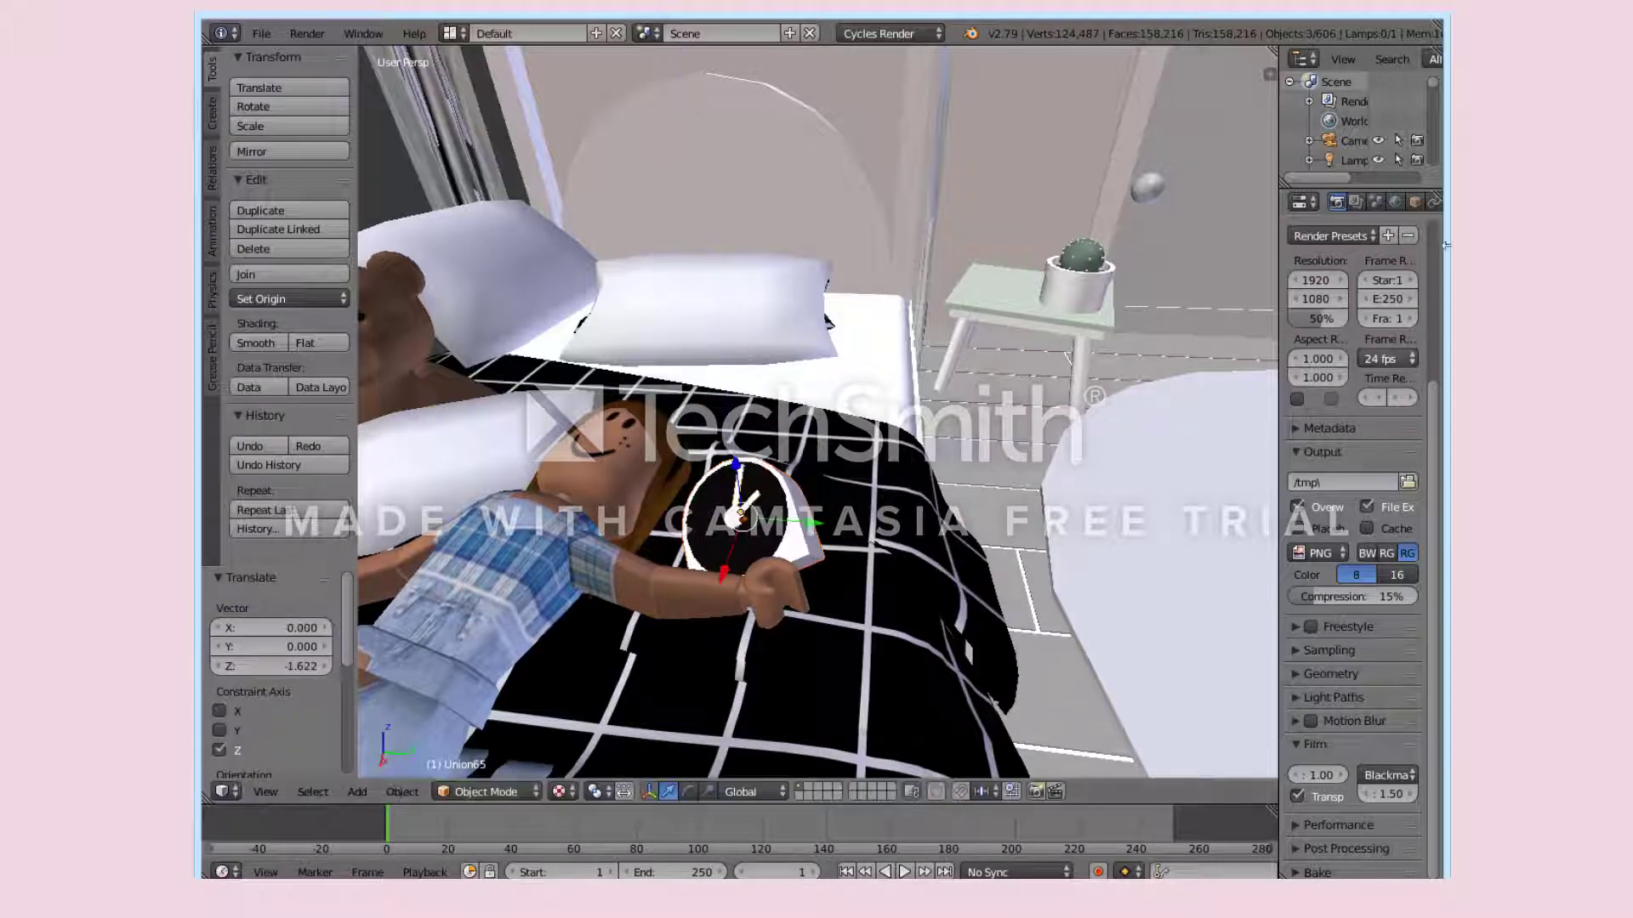
key(a)
Preview the character on the bed in Rendered viewport shading and set the render resolution scale to 100%.
key(shift+f)
key(Return)
click(558, 791)
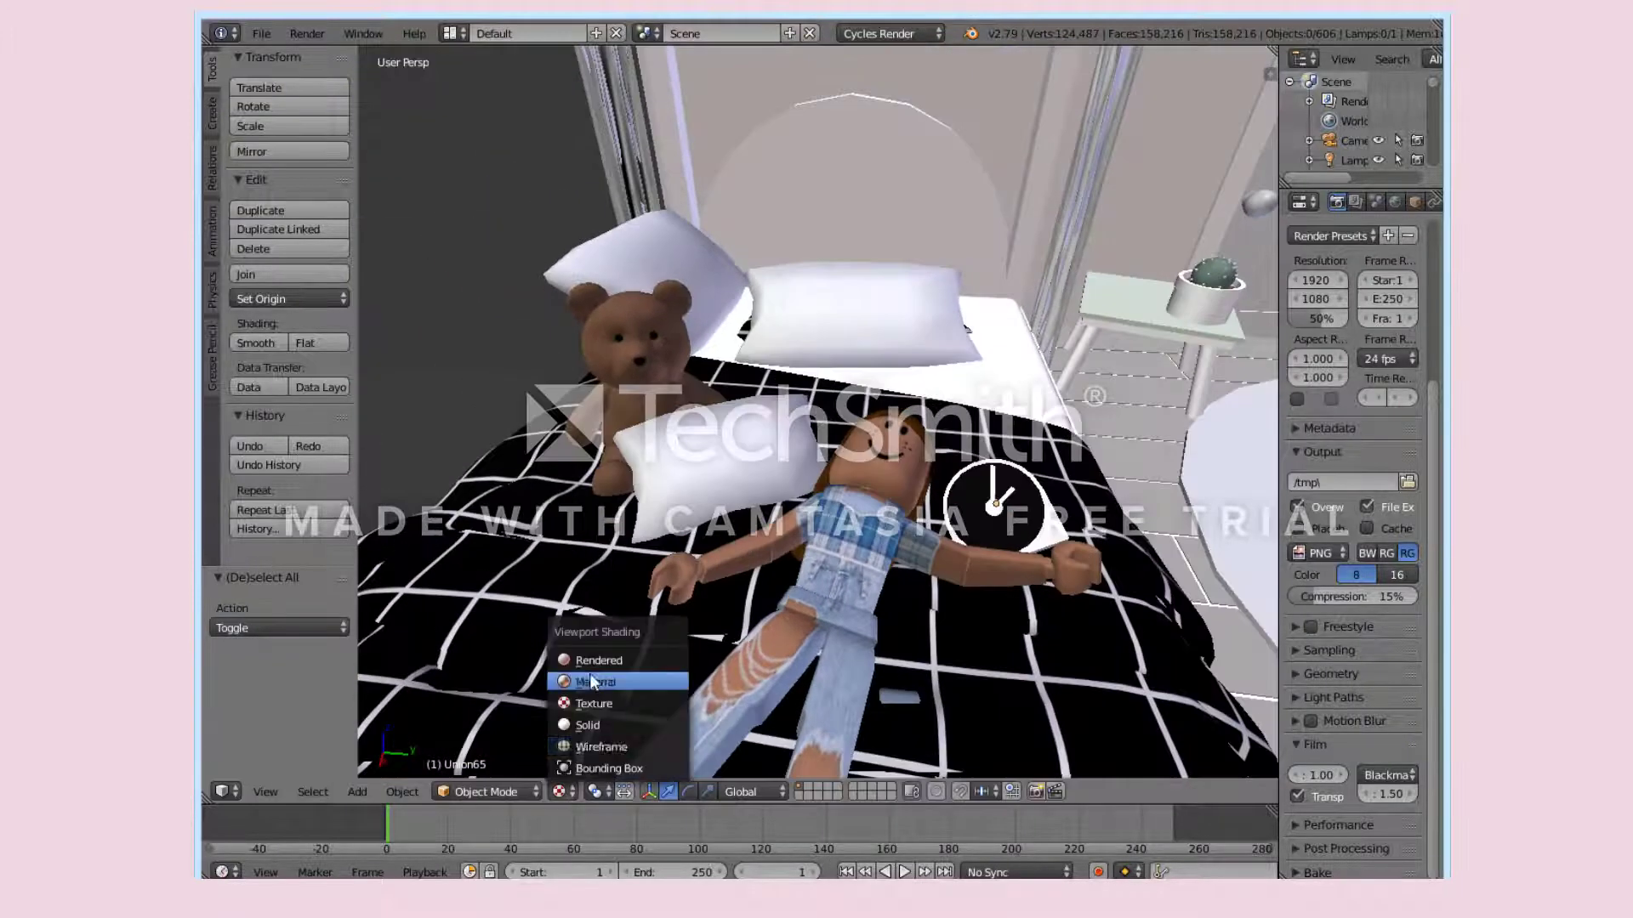
click(606, 661)
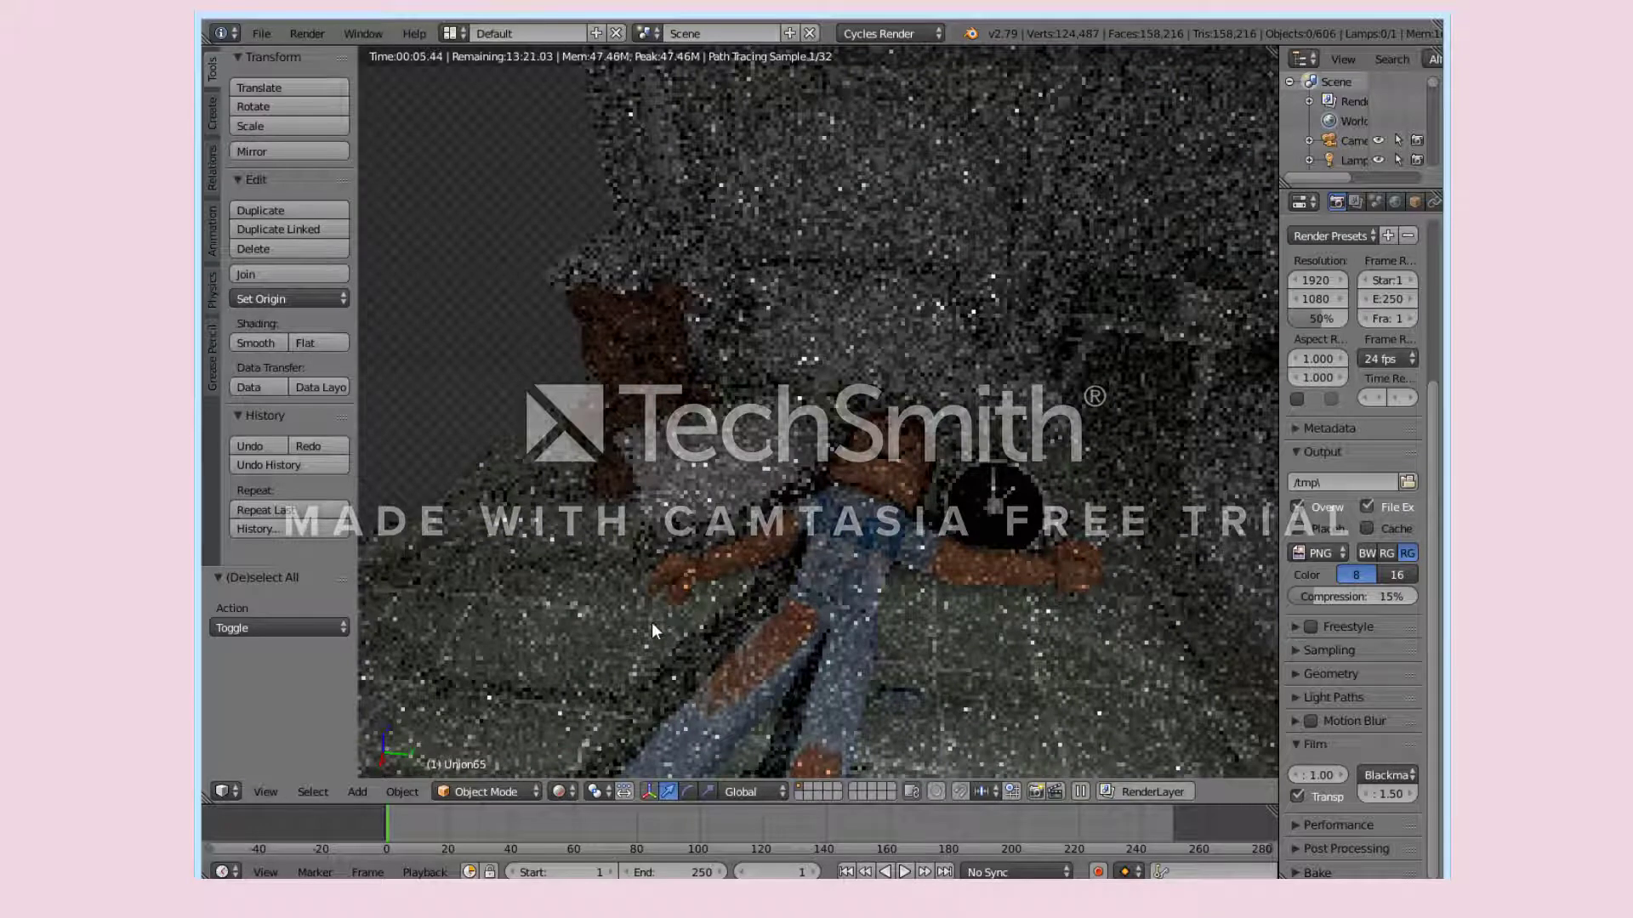
key(shift+f)
key(w)
key(Return)
drag(1325, 317, 1359, 318)
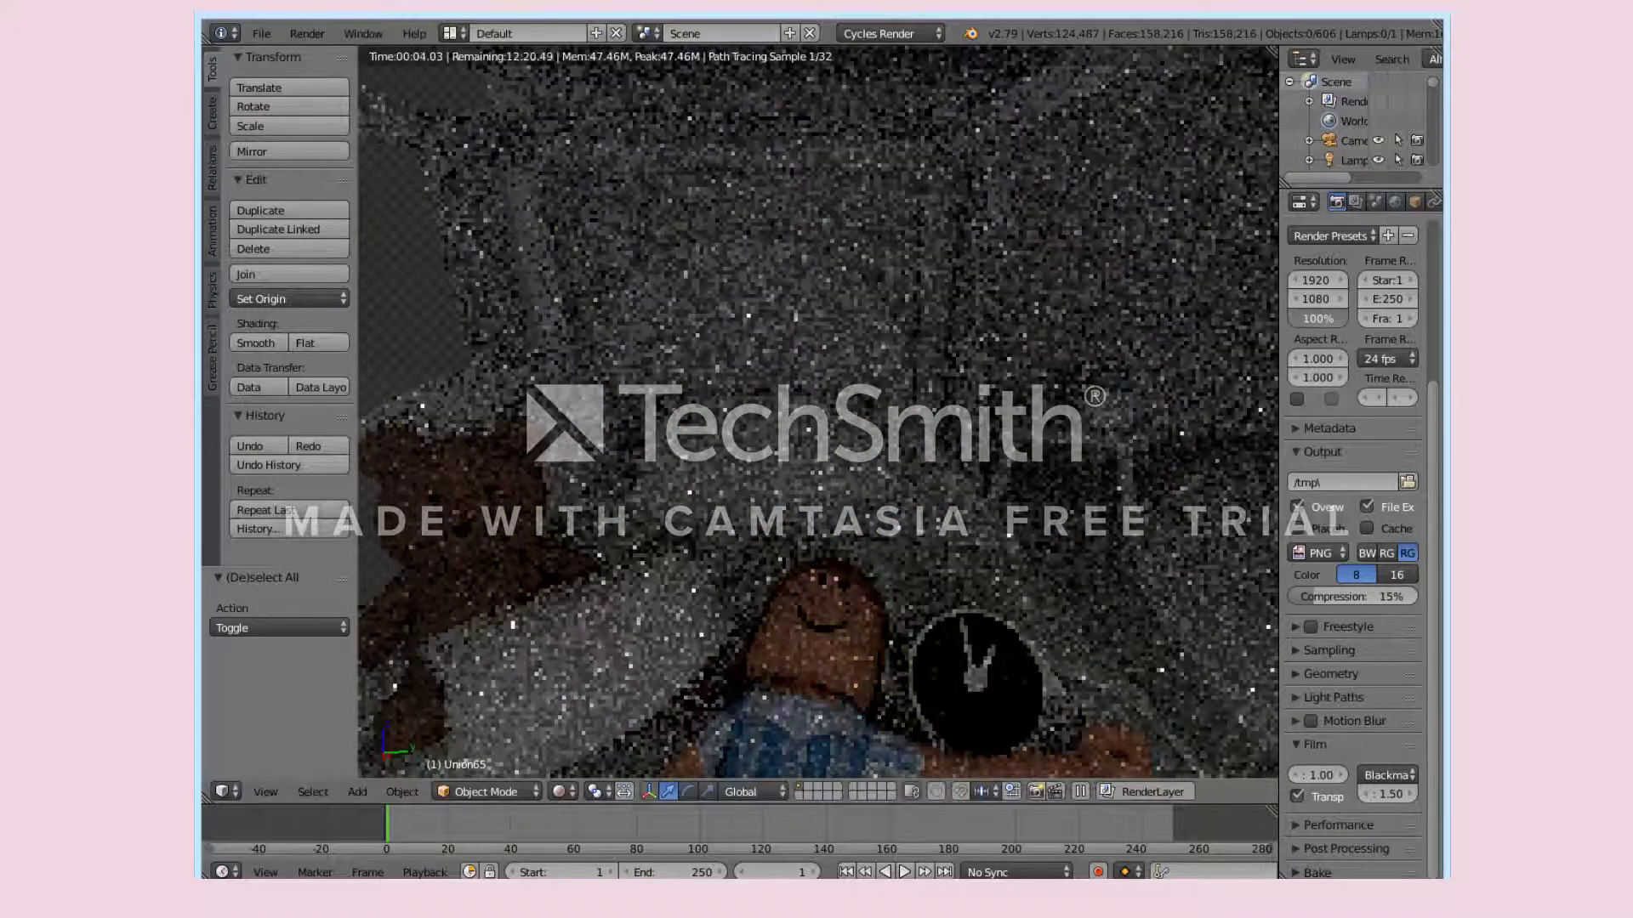
Switch the viewport back to Material shading and select the scene's lamp.
click(559, 791)
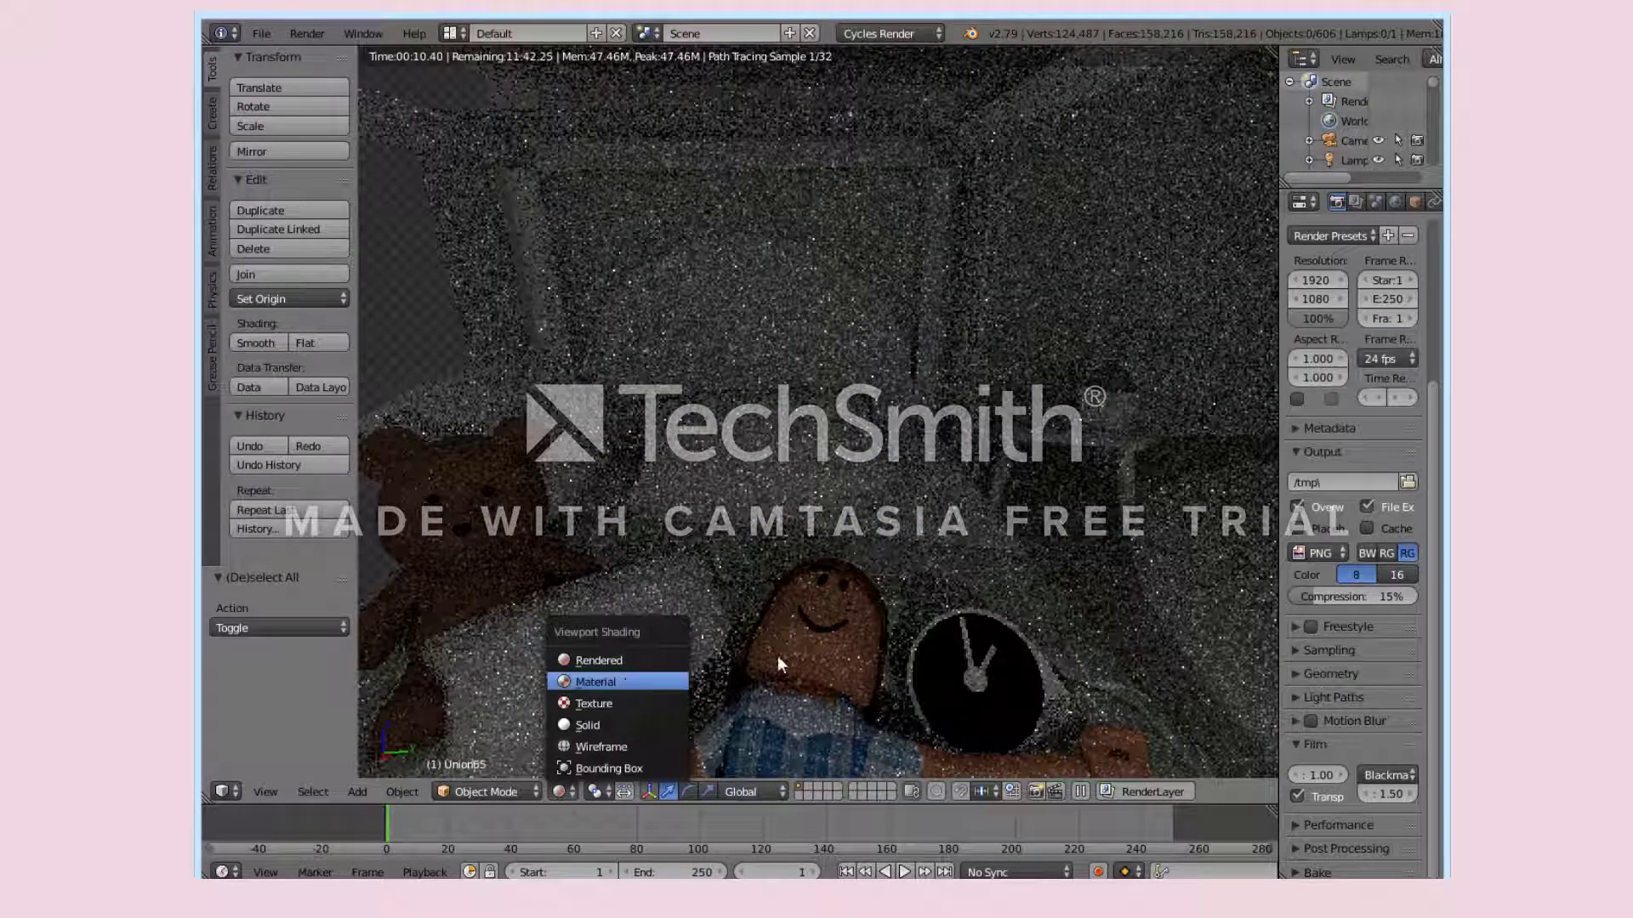
click(598, 681)
key(shift+f)
key(w)
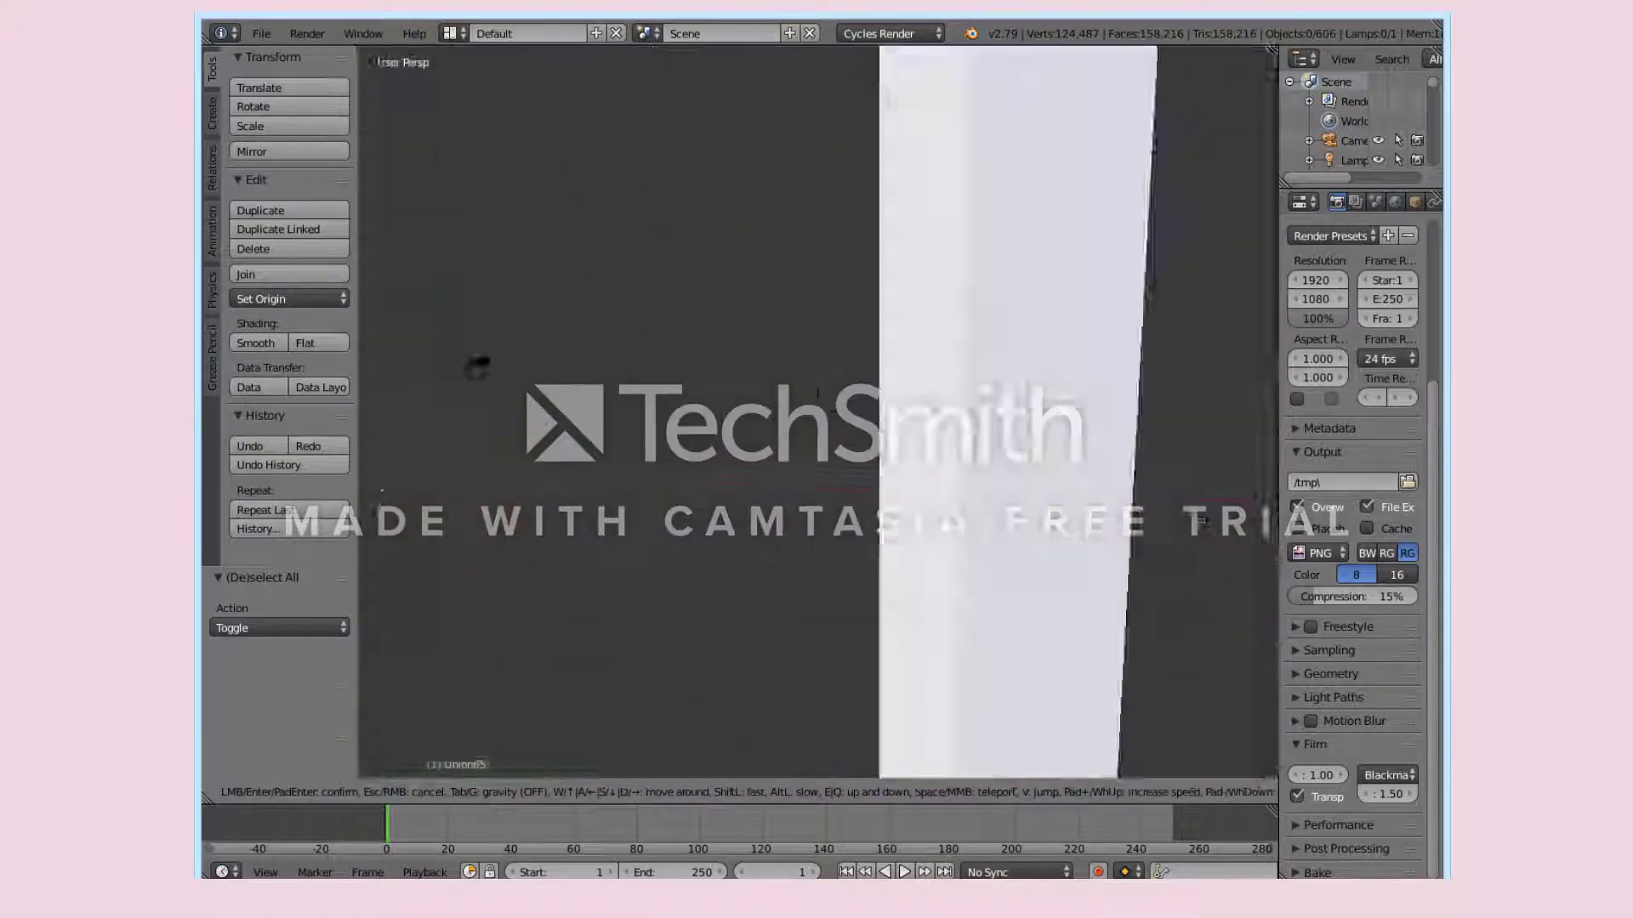
key(Return)
click(1337, 156)
Move the lamp about 20.17 units along Y into the bedroom.
key(shift+f)
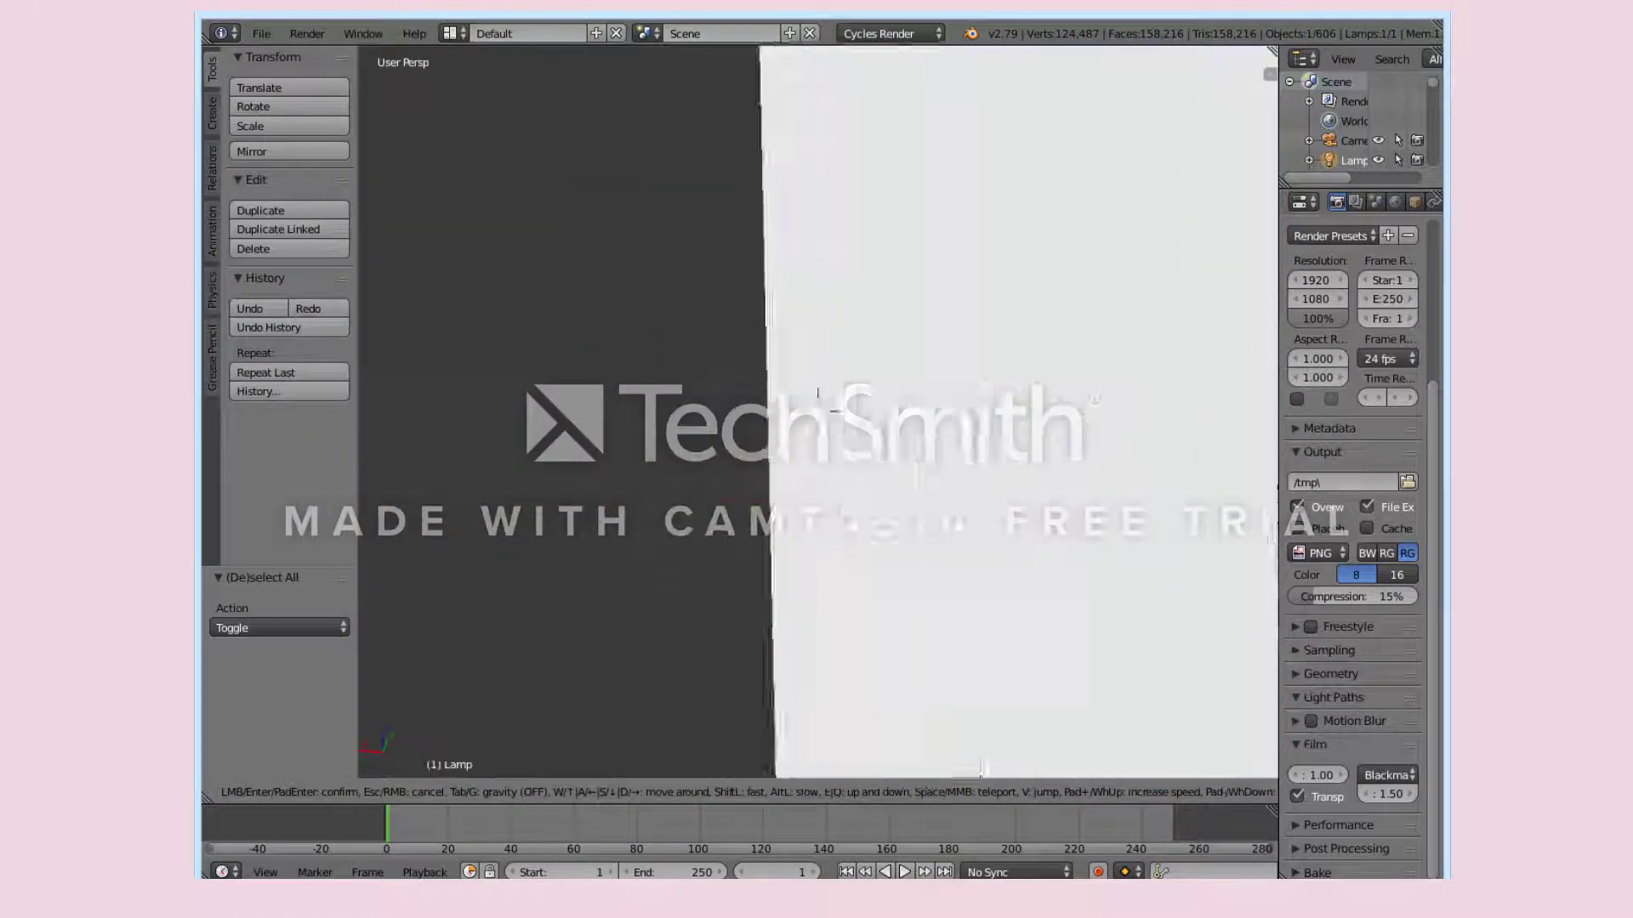
key(w)
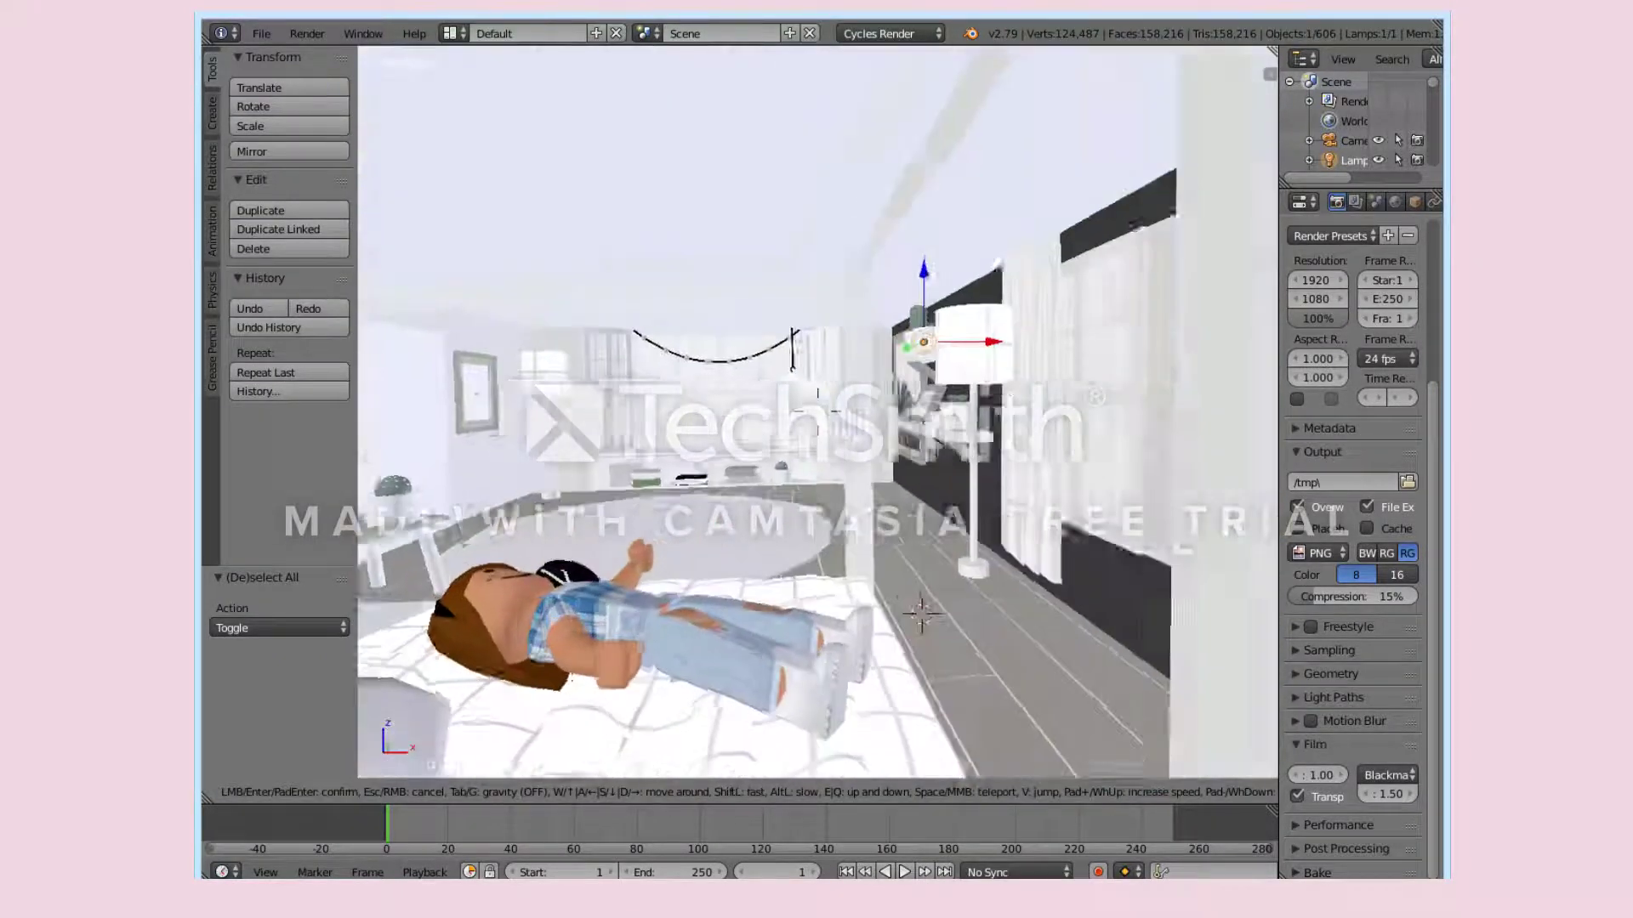
click(817, 412)
drag(839, 340, 750, 419)
click(752, 426)
Check the lamp's lighting on the character and the teddy bear in Rendered viewport shading.
scroll(1396, 445, up, 5)
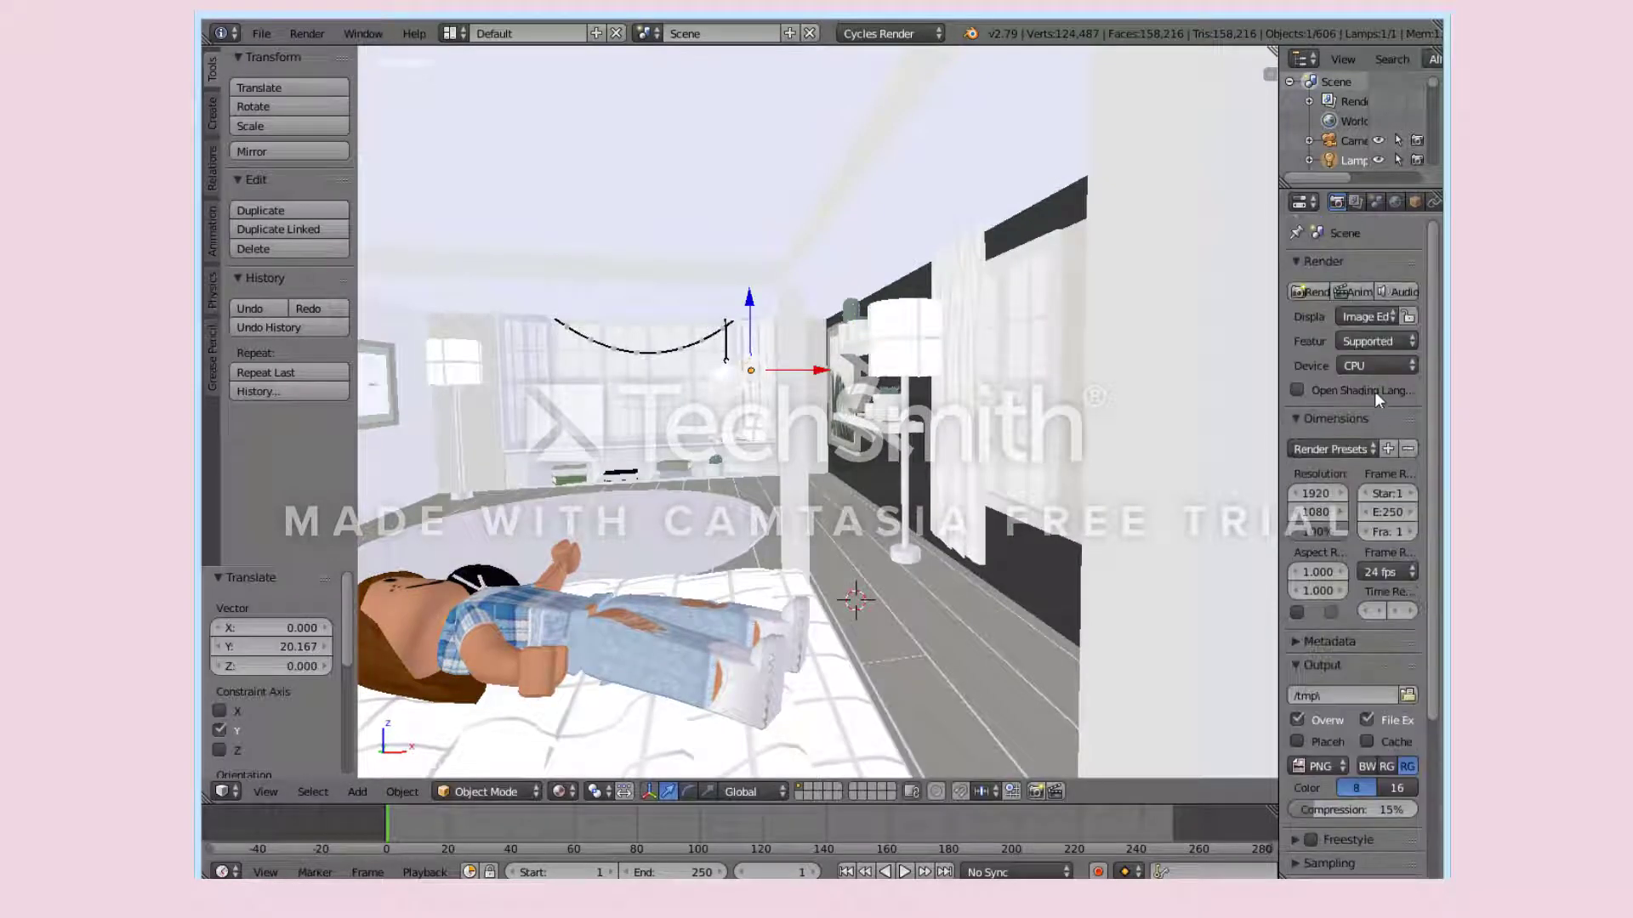
click(558, 792)
click(619, 659)
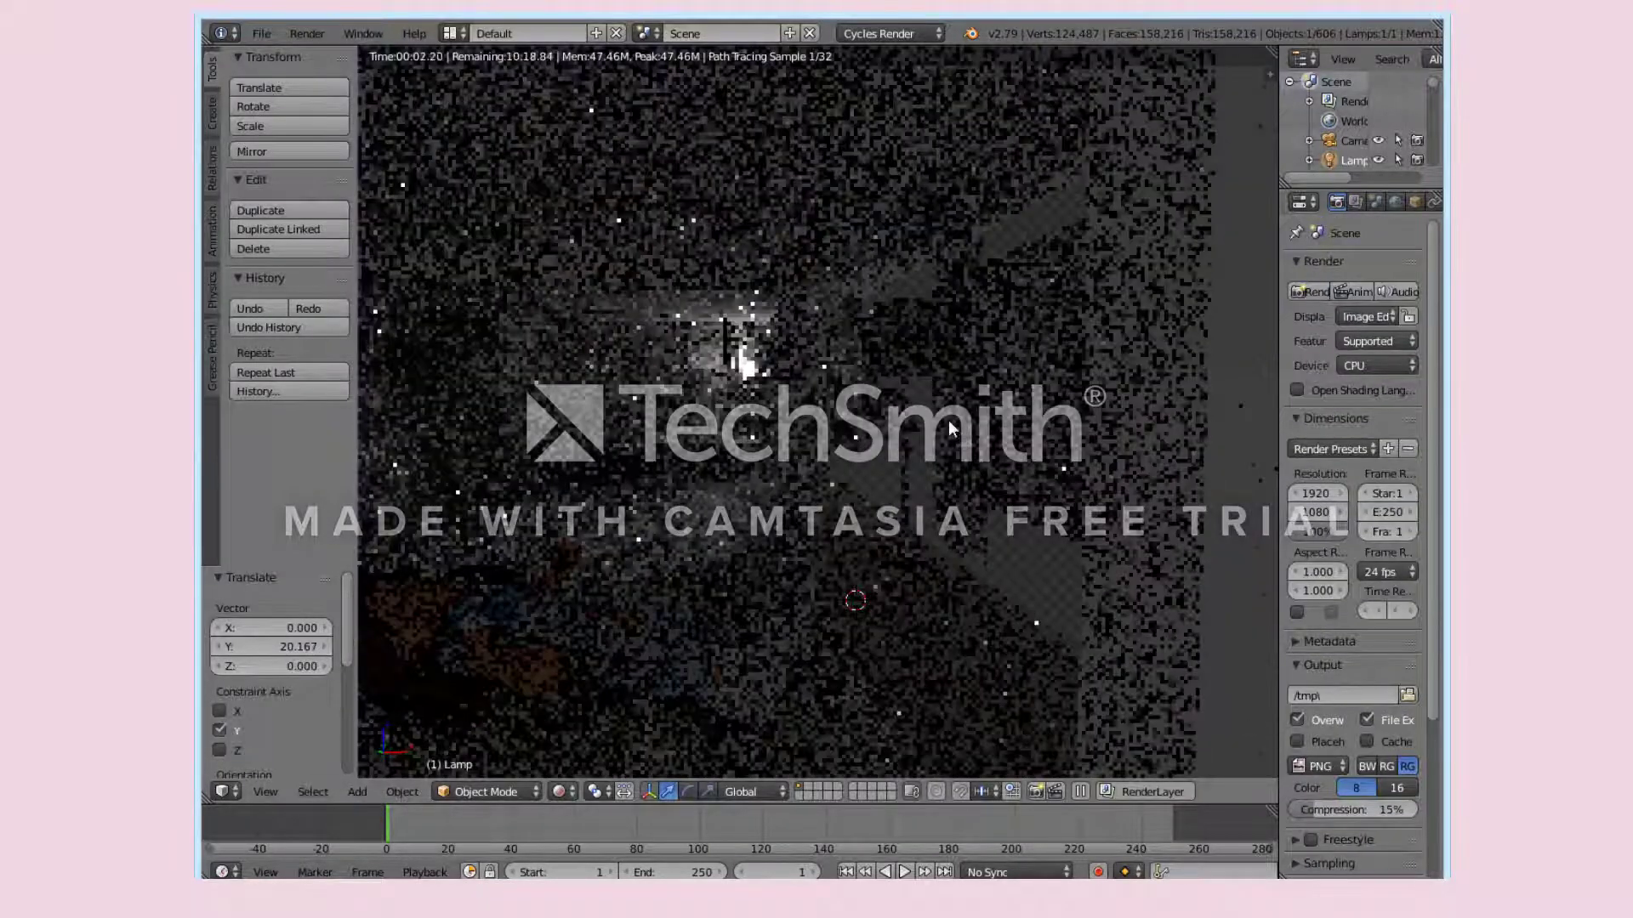
key(shift+f)
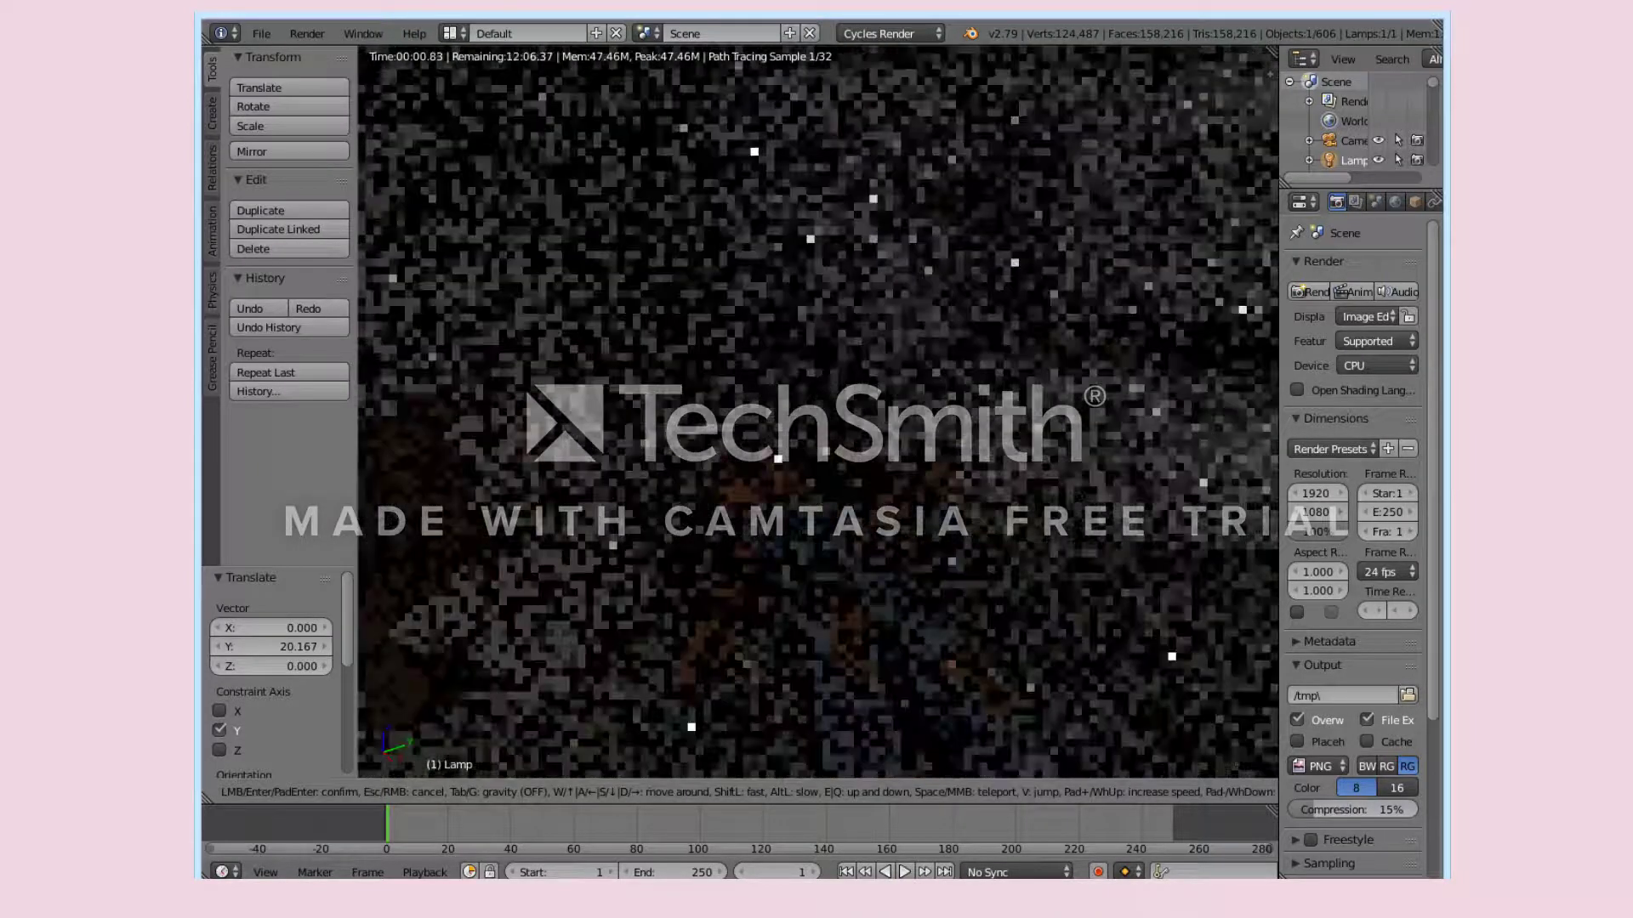
click(831, 416)
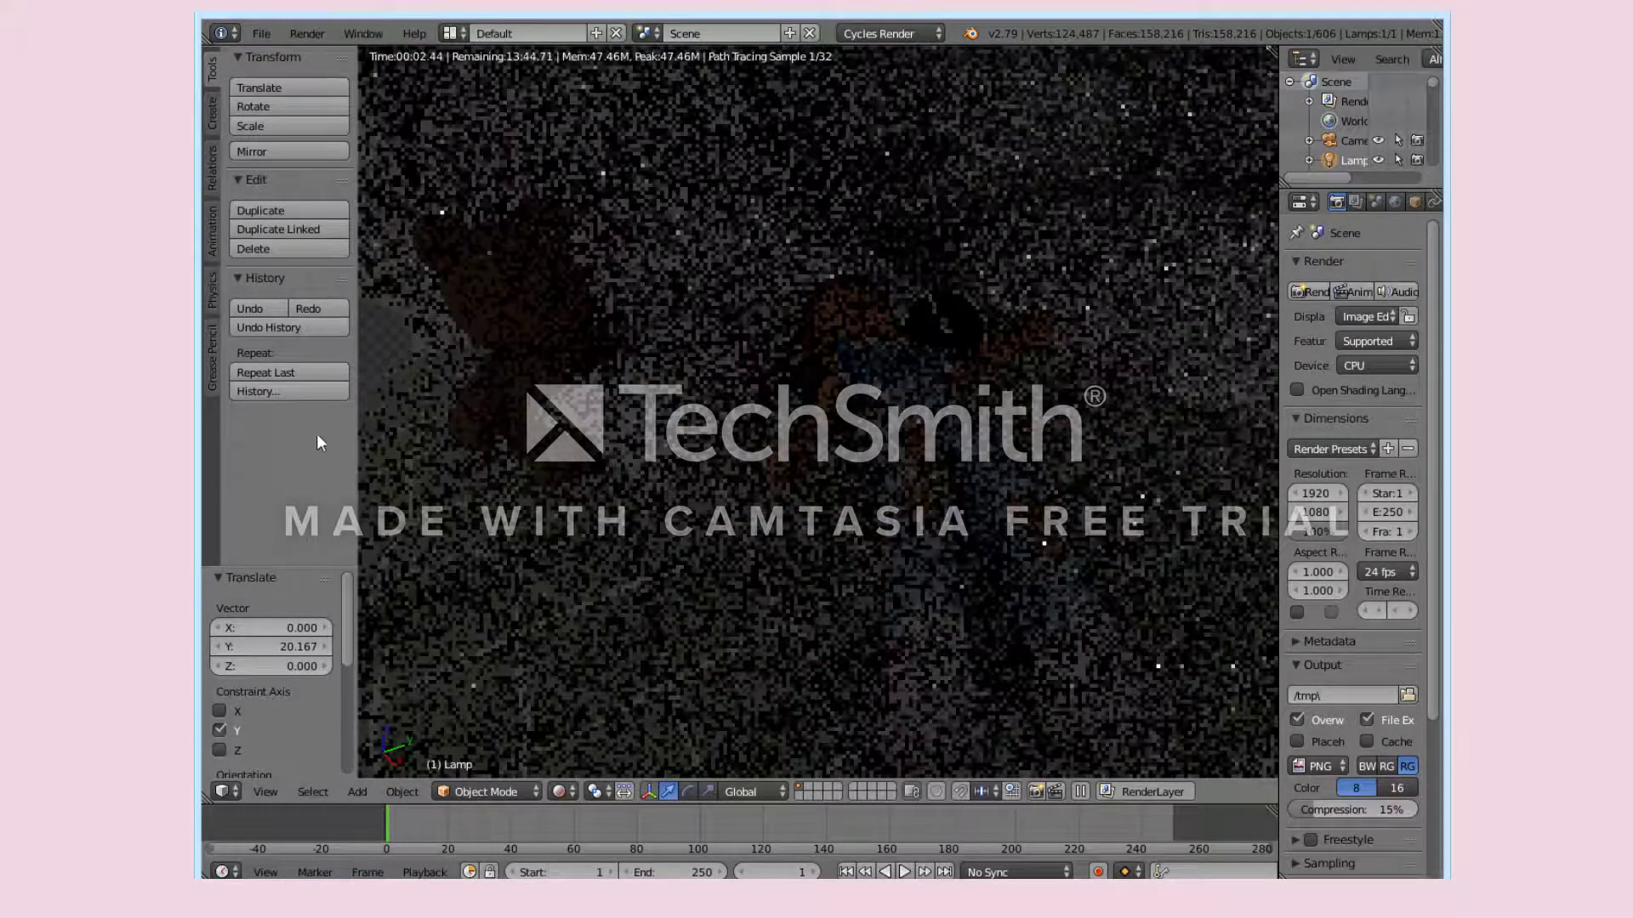
Look through the scene camera and fly it up to the teddy bear and the character on the bed.
click(267, 791)
click(344, 718)
key(shift+f)
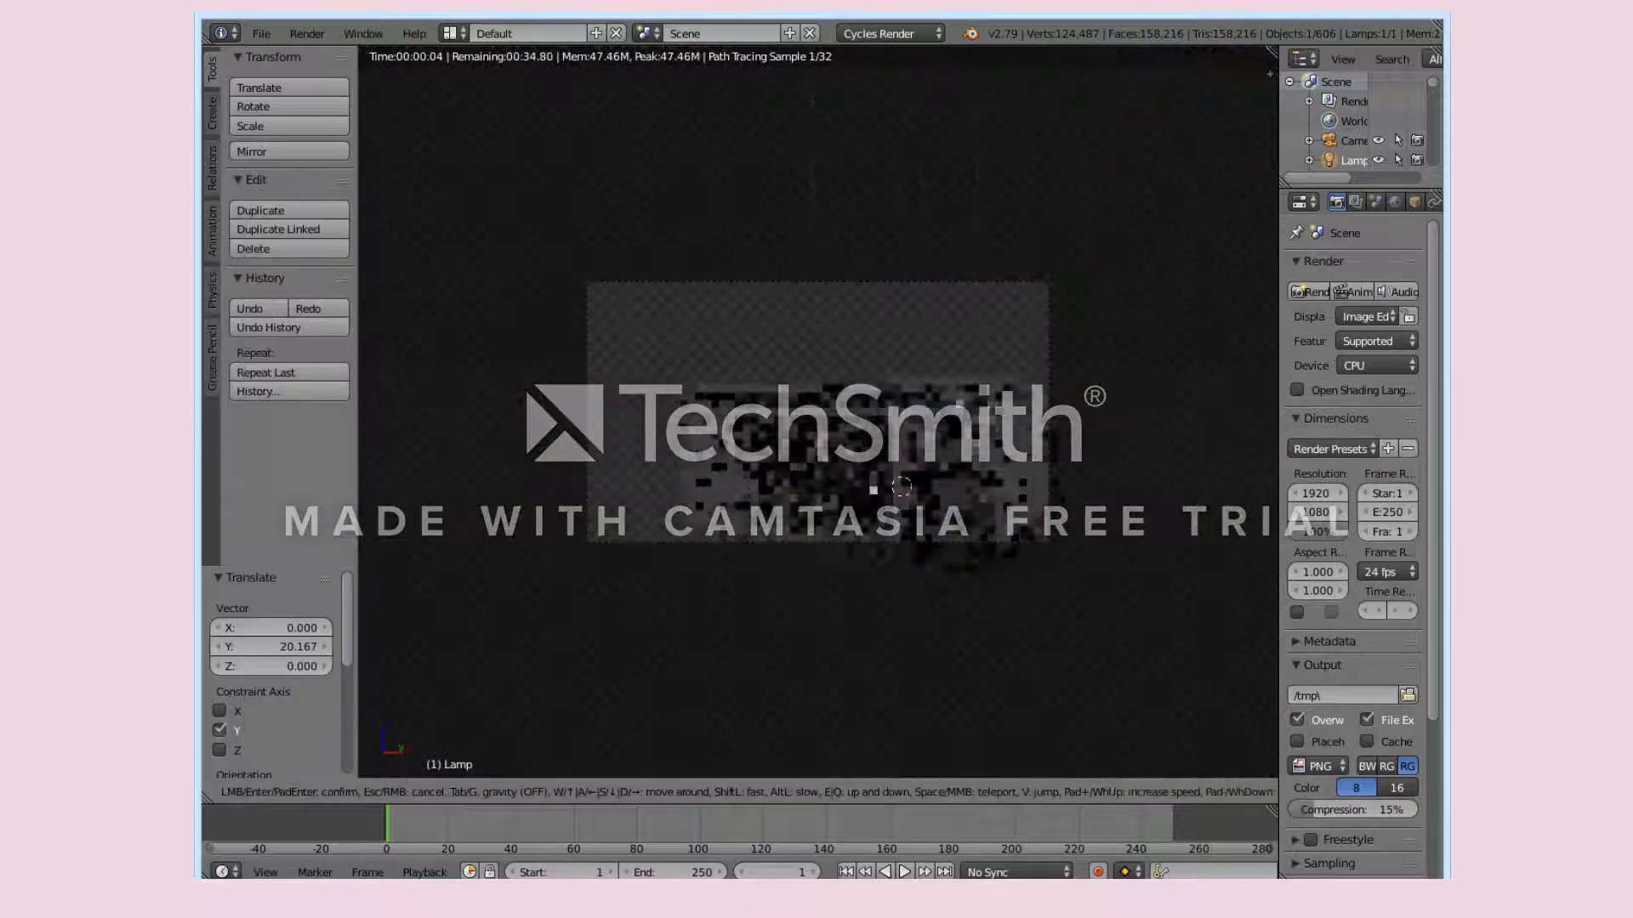
key(w)
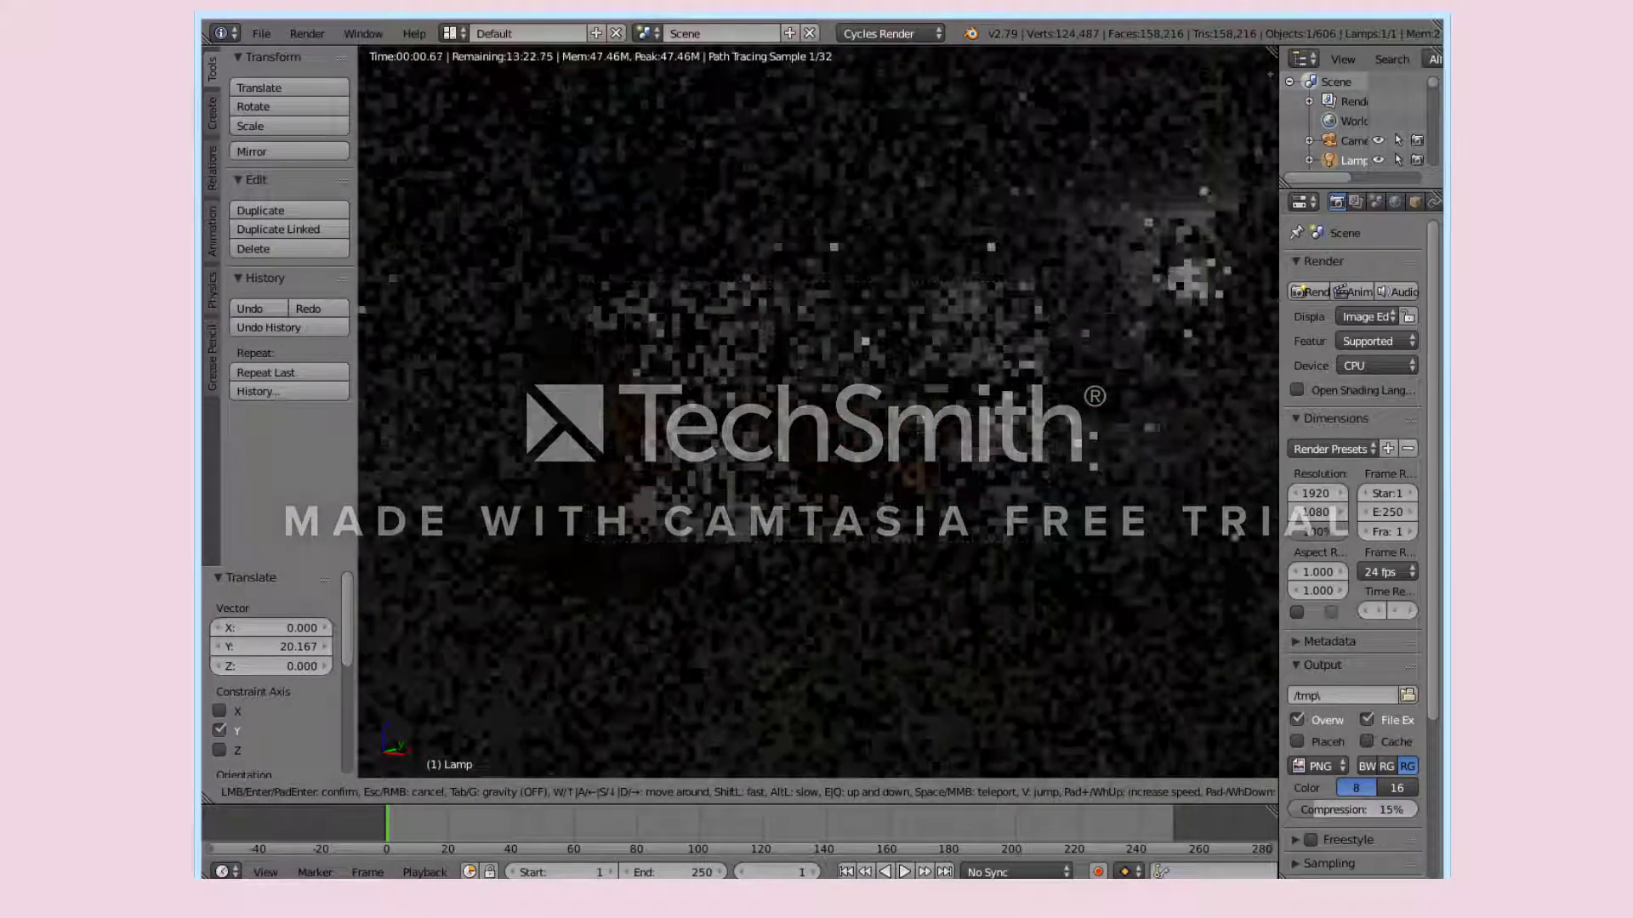
key(Return)
Switch the viewport to Material shading and turn on Ambient Occlusion in the scene's world settings.
click(560, 792)
click(595, 681)
scroll(1380, 413, down, 5)
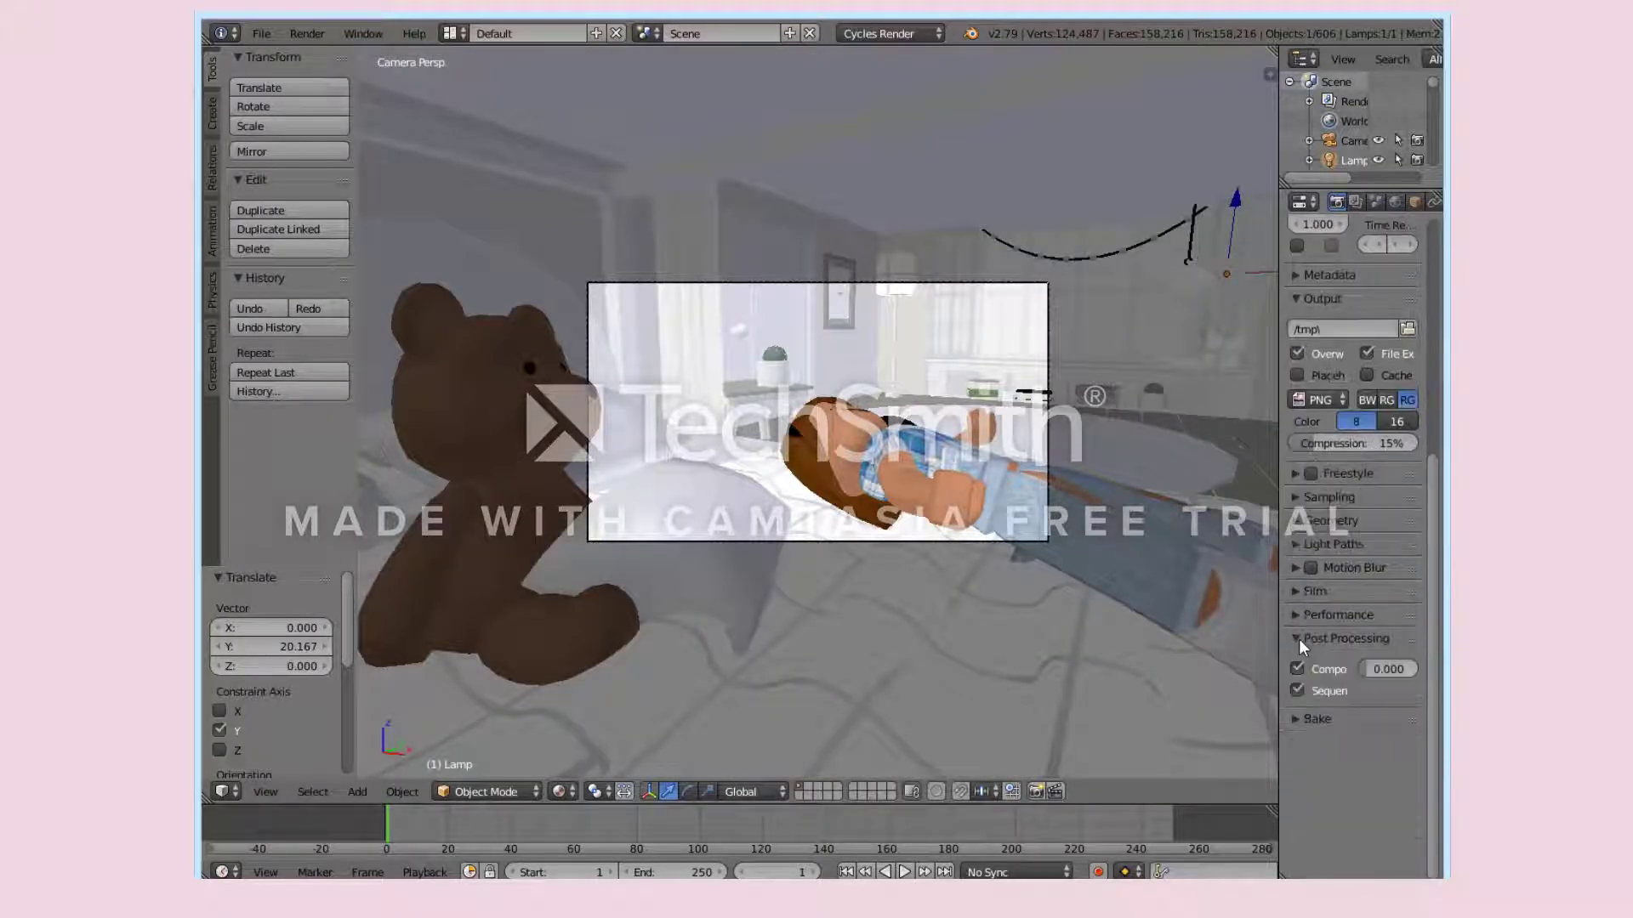
click(1395, 202)
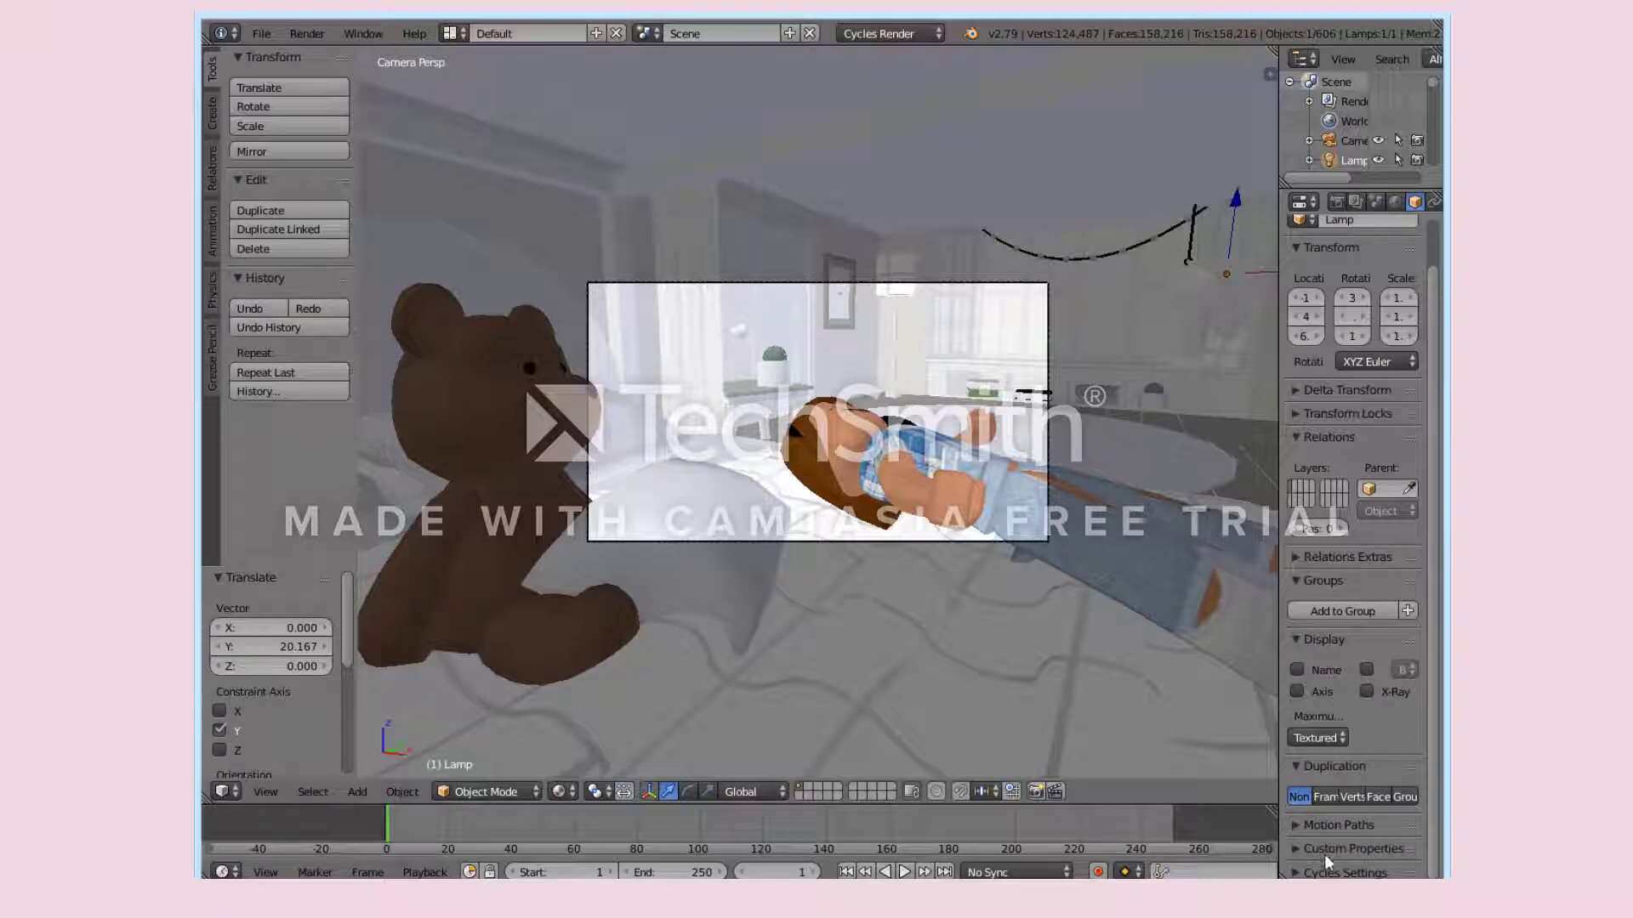
click(1394, 202)
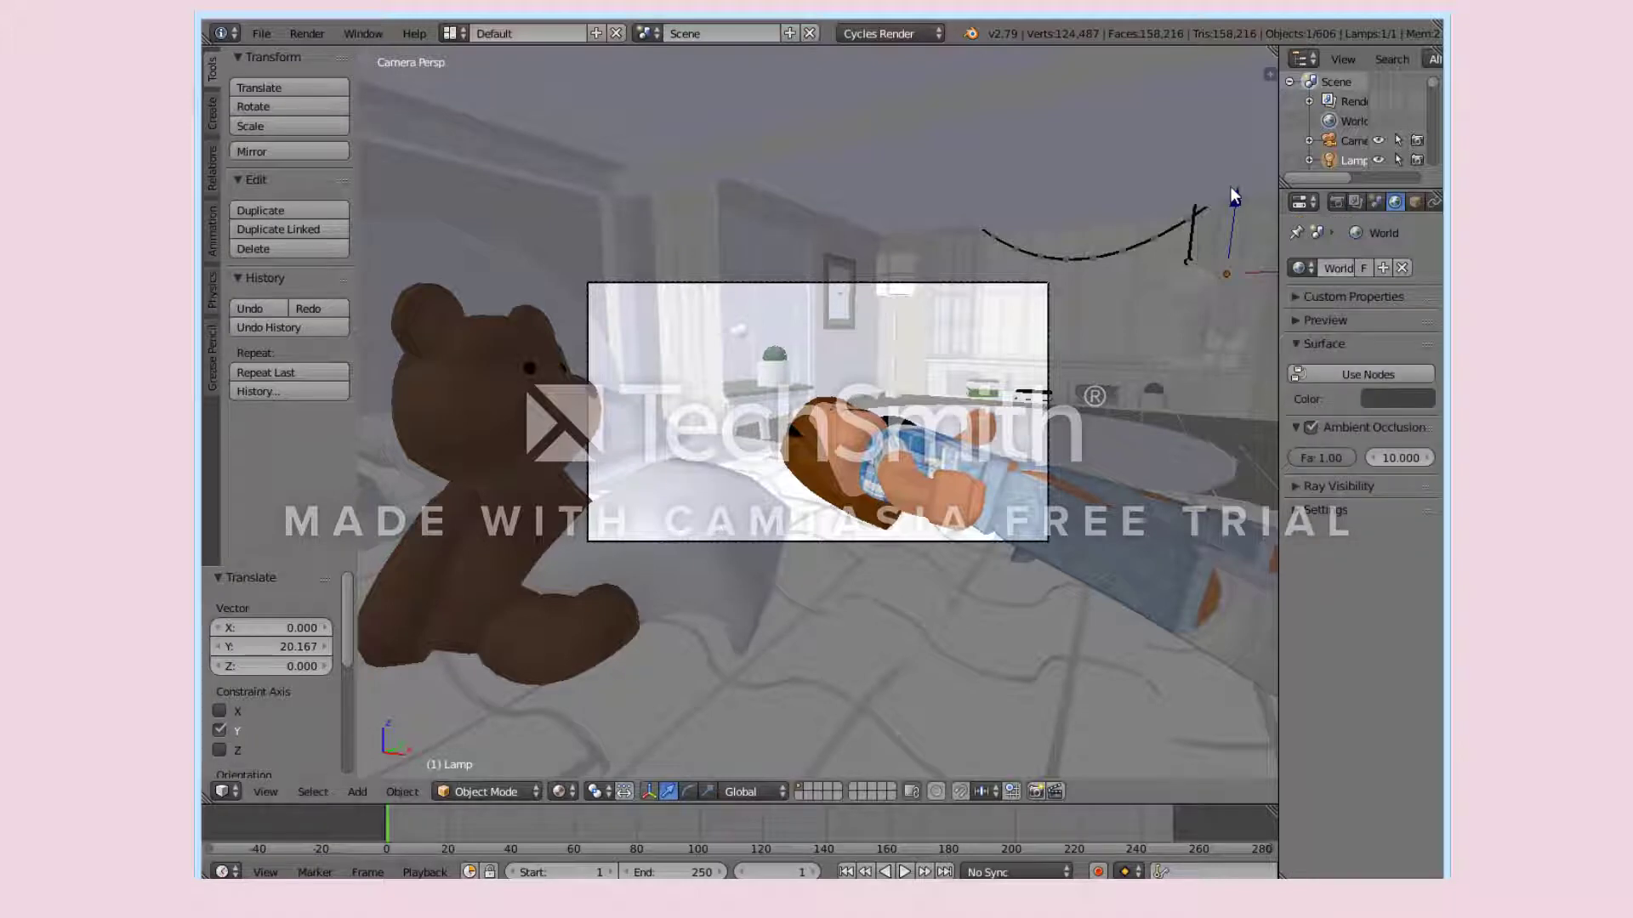
Fly the camera around to look down on the bed from its foot, facing the character, teddy bear, pillow and clock.
key(shift+f)
key(s)
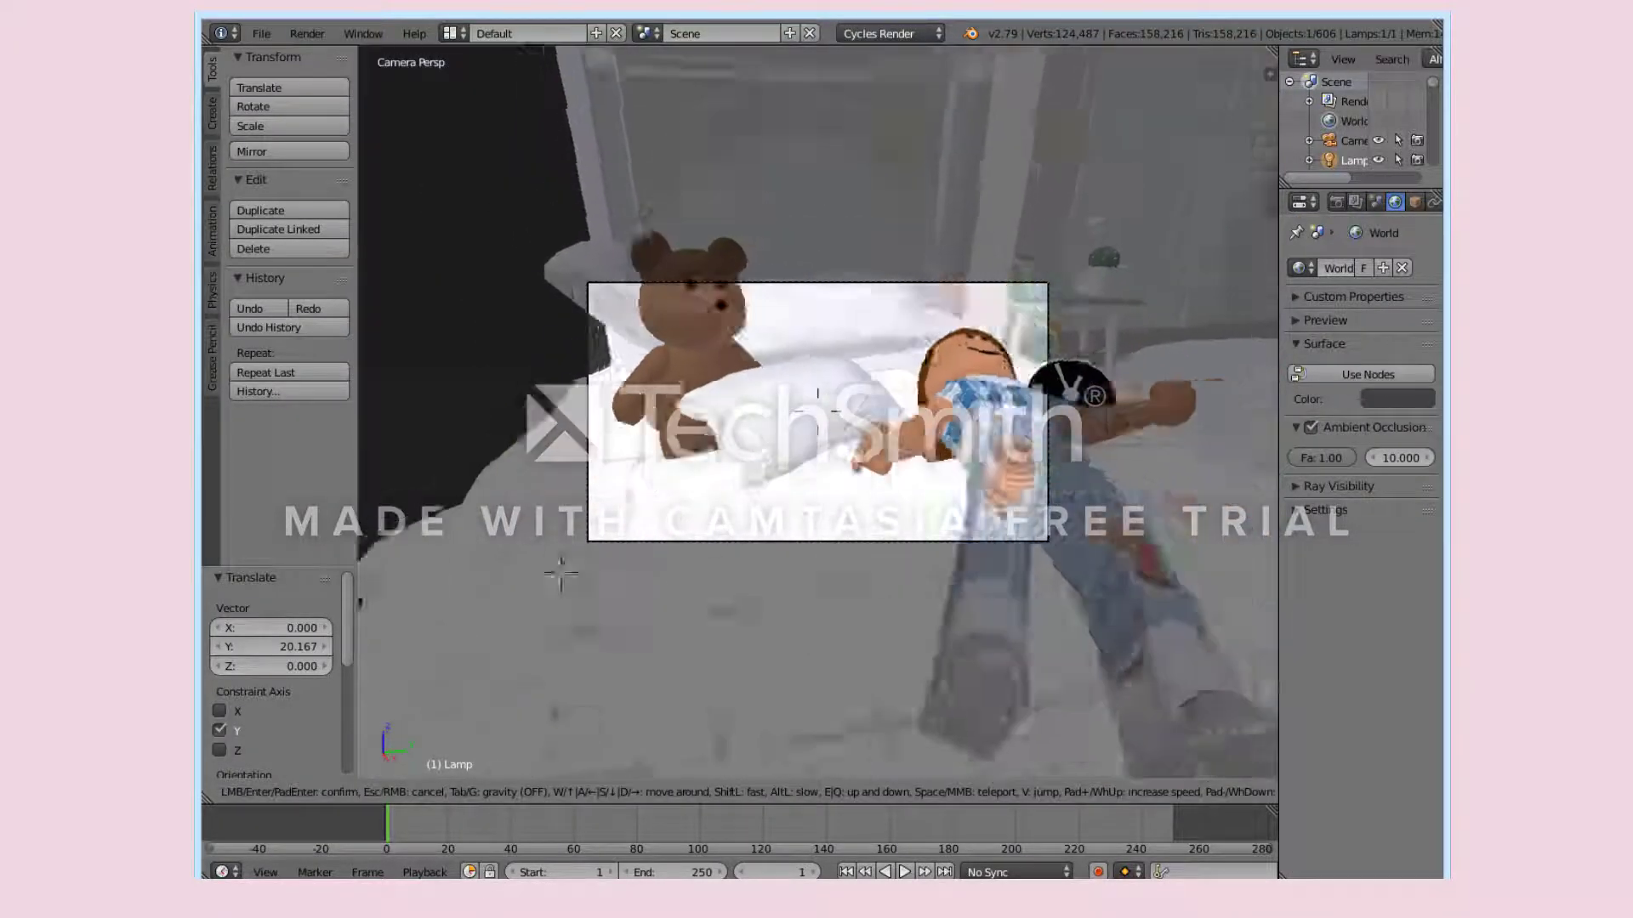
key(w)
key(s)
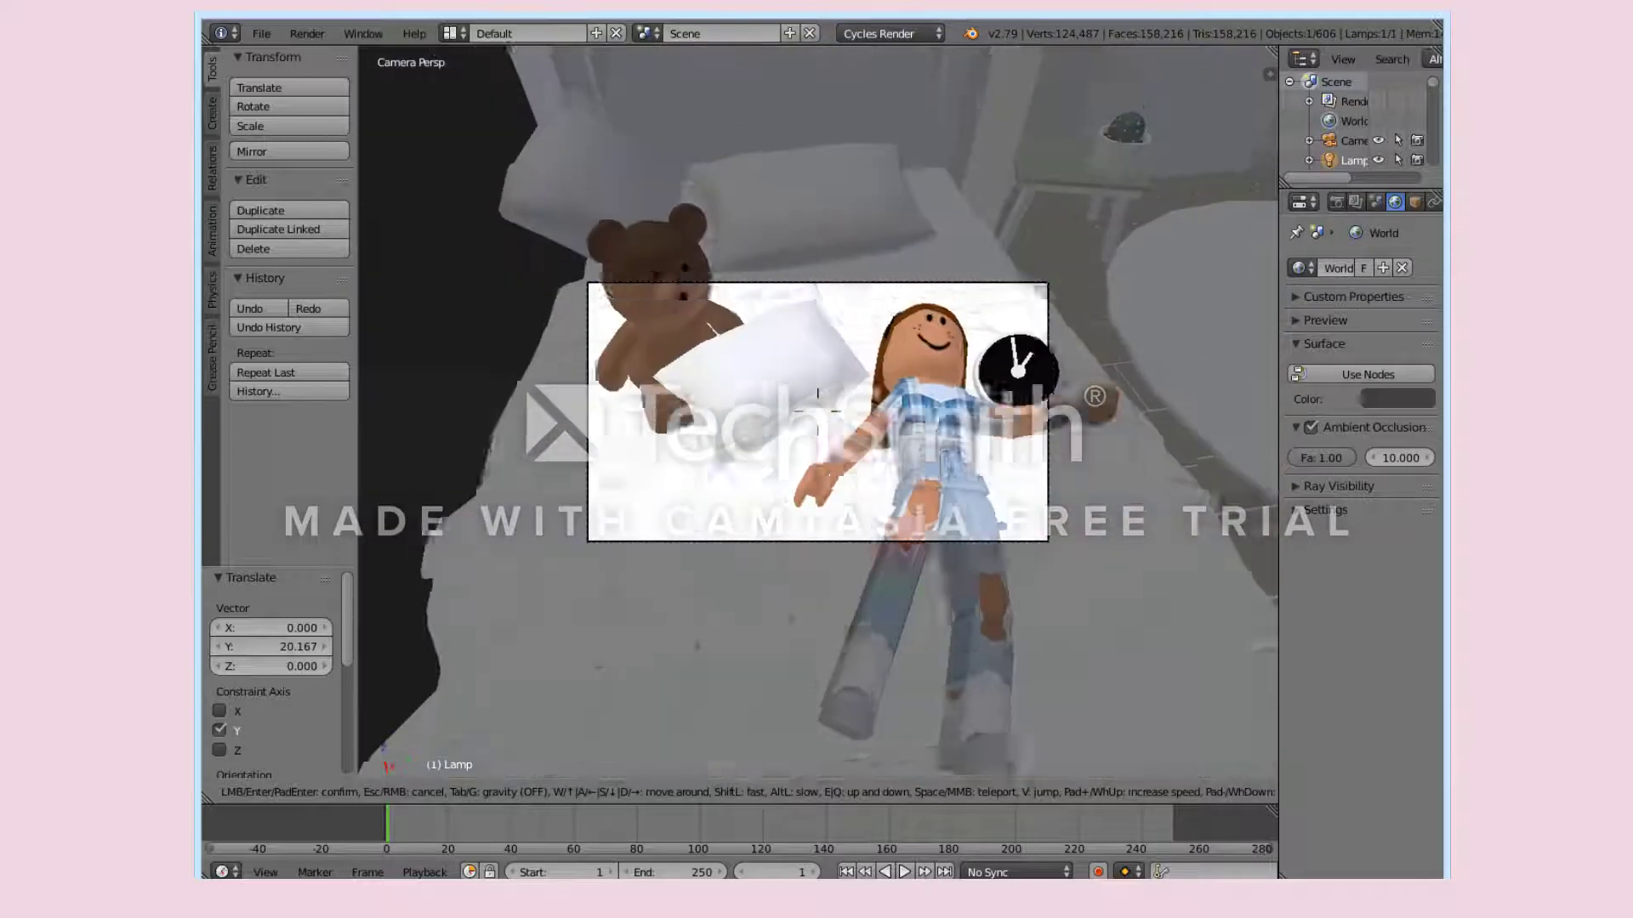
key(w)
click(565, 619)
Set the render resolution to 5000 by 5000 pixels.
click(1336, 203)
scroll(1332, 291, up, 2)
scroll(1331, 290, up, 4)
click(1323, 324)
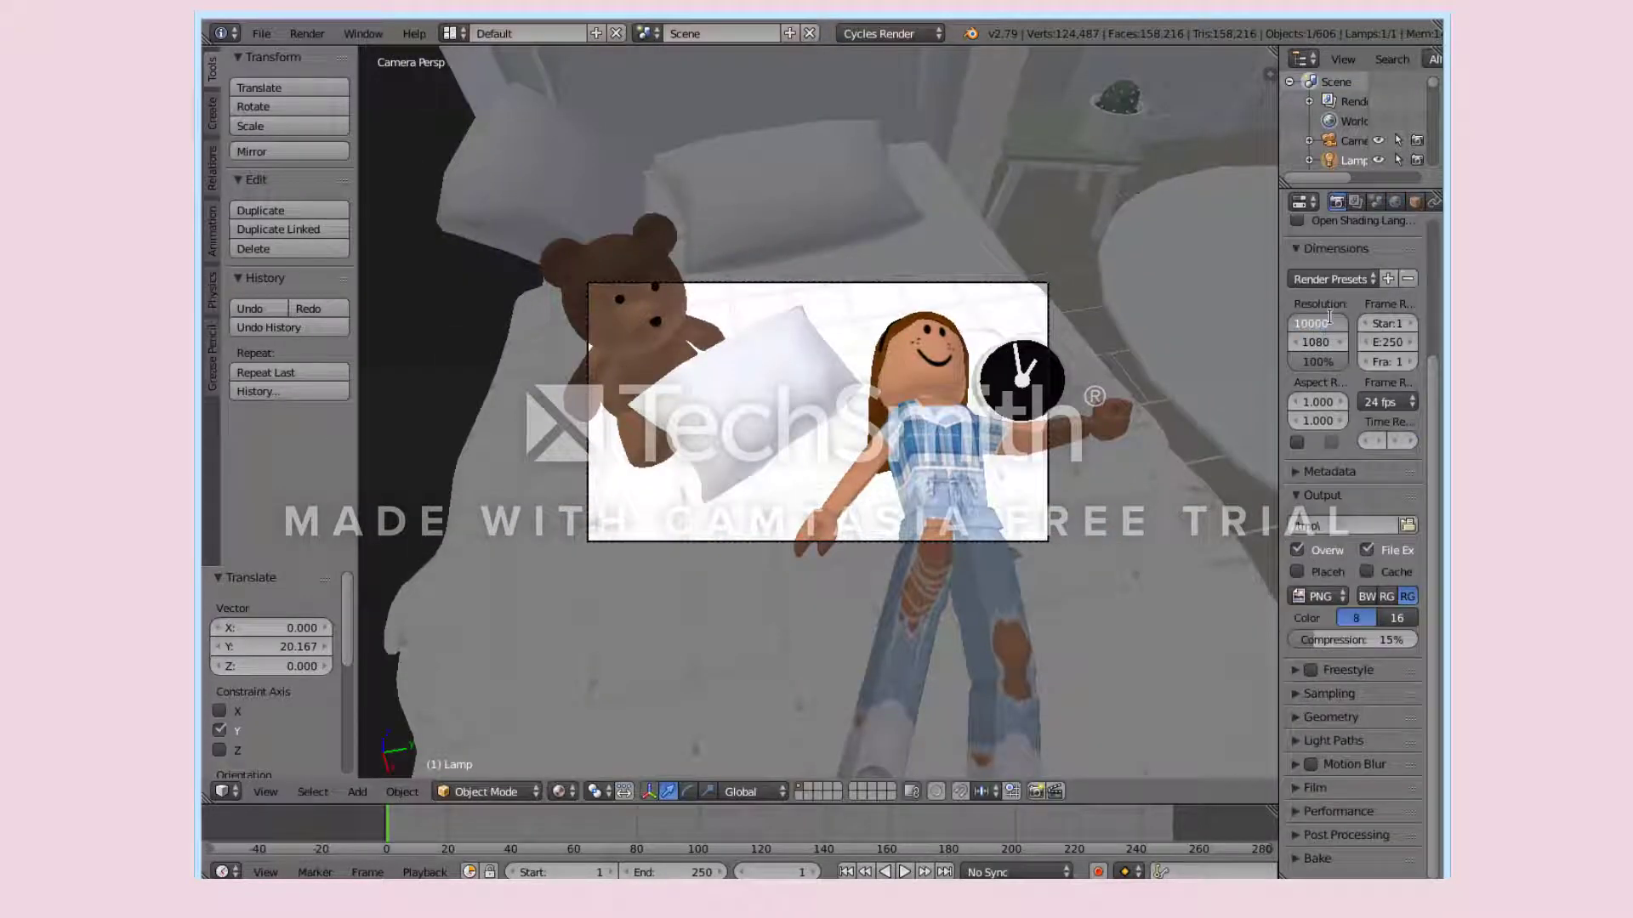
text(5000)
key(Return)
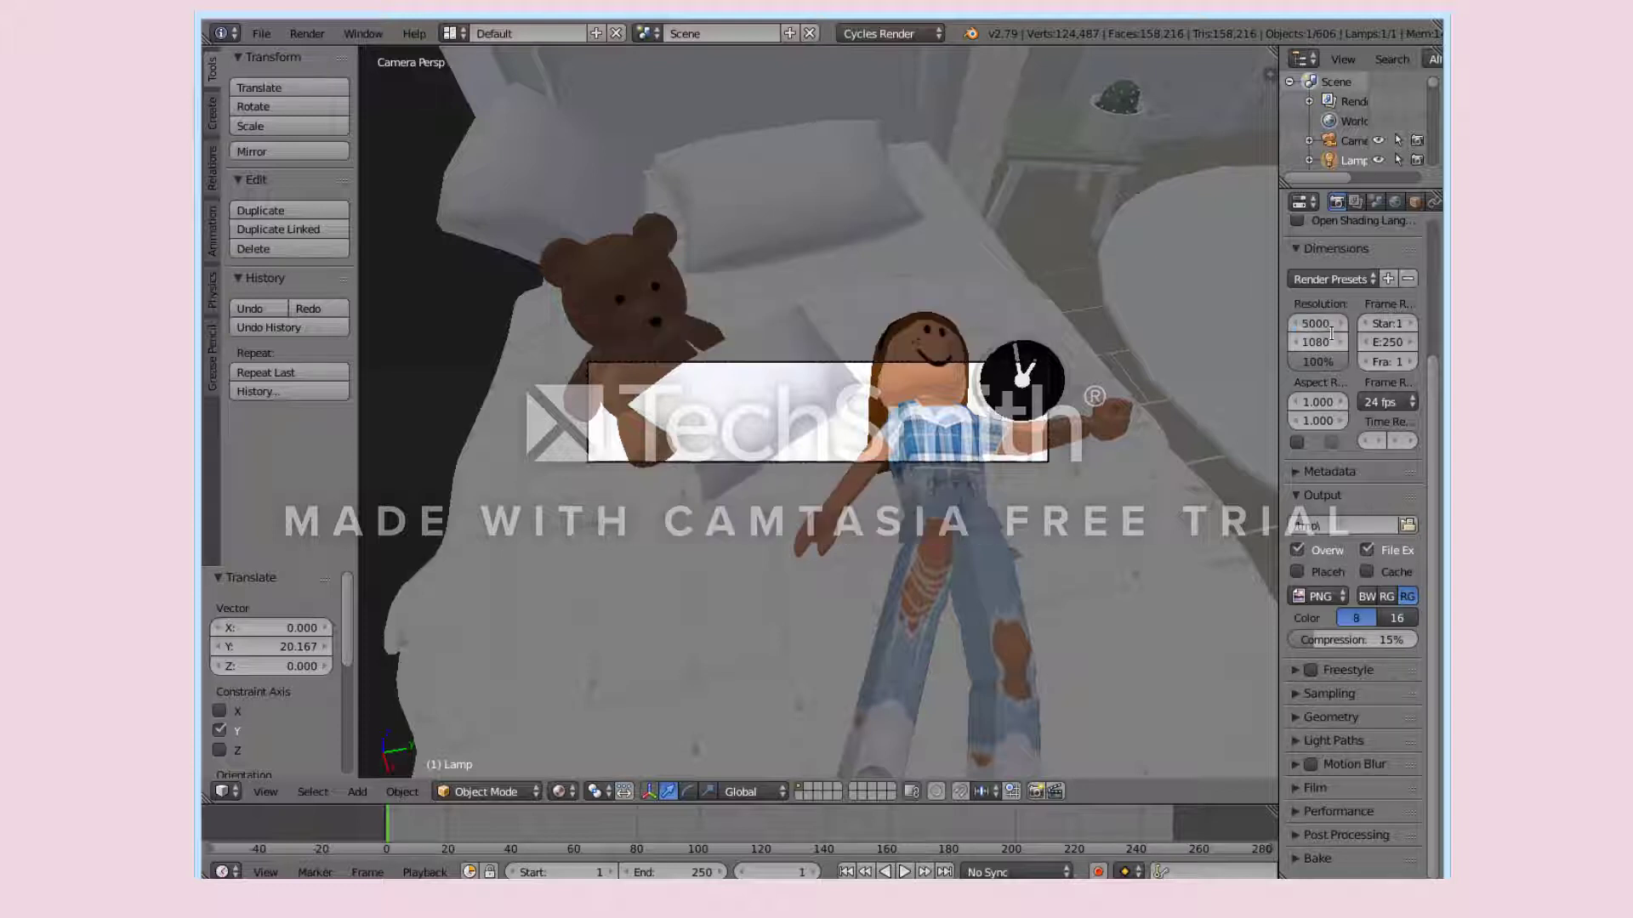
click(1328, 343)
text(5000)
key(Return)
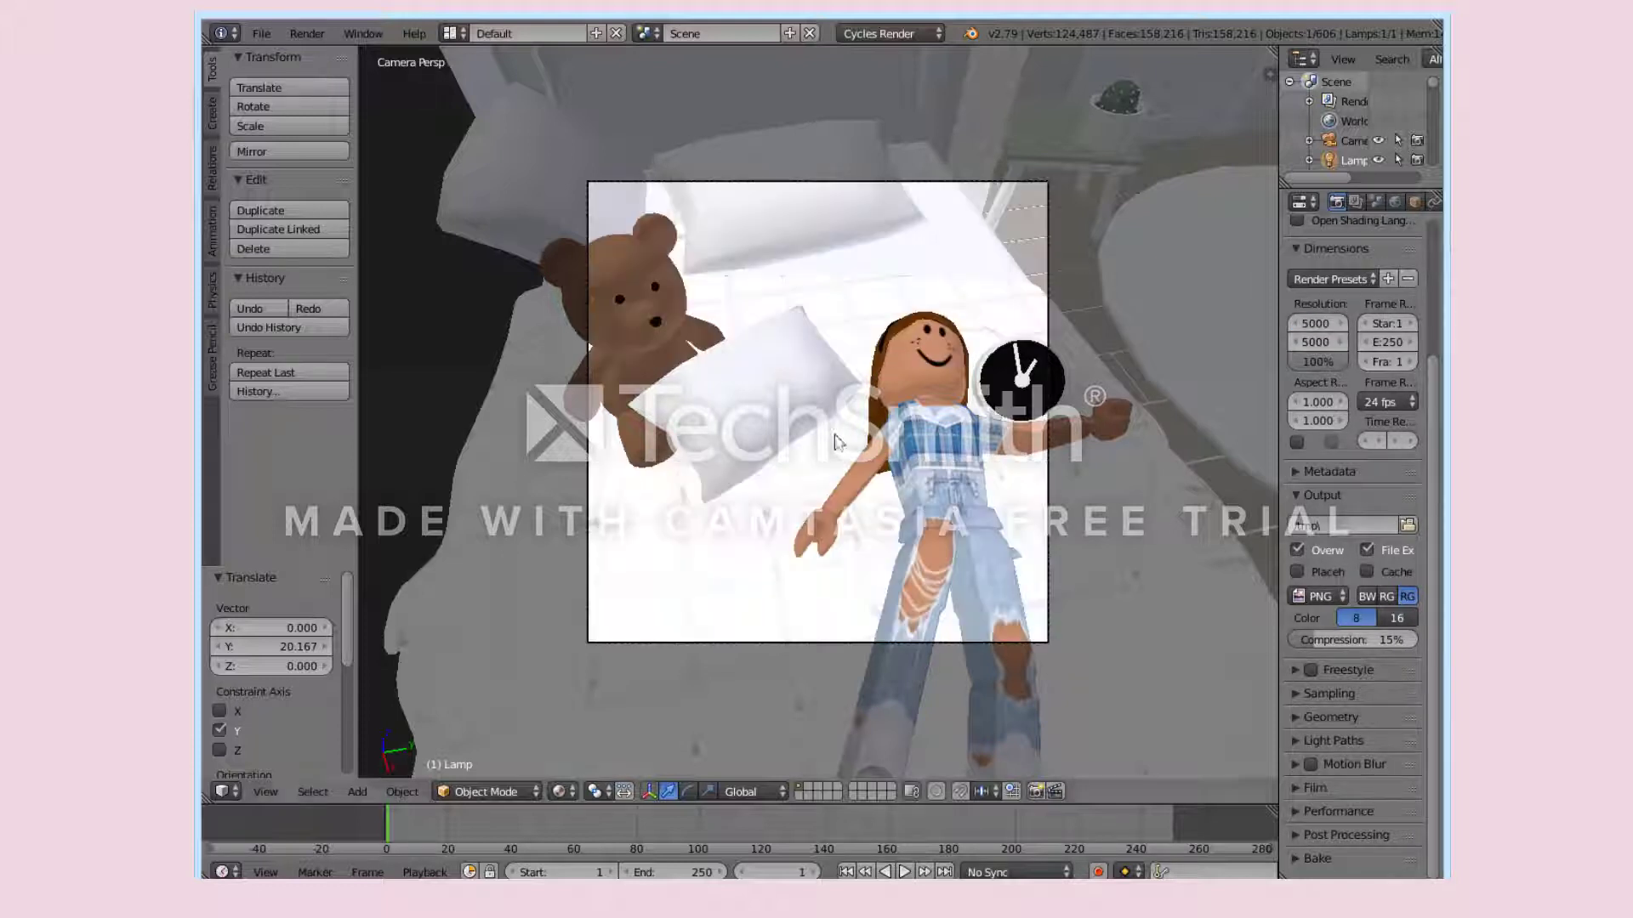
Pull the camera back until the teddy bear, clock and nearly the whole character fit inside the square frame.
key(shift+f)
key(s)
click(763, 545)
Preview the framed shot in Rendered viewport shading and start rendering the final image.
click(559, 792)
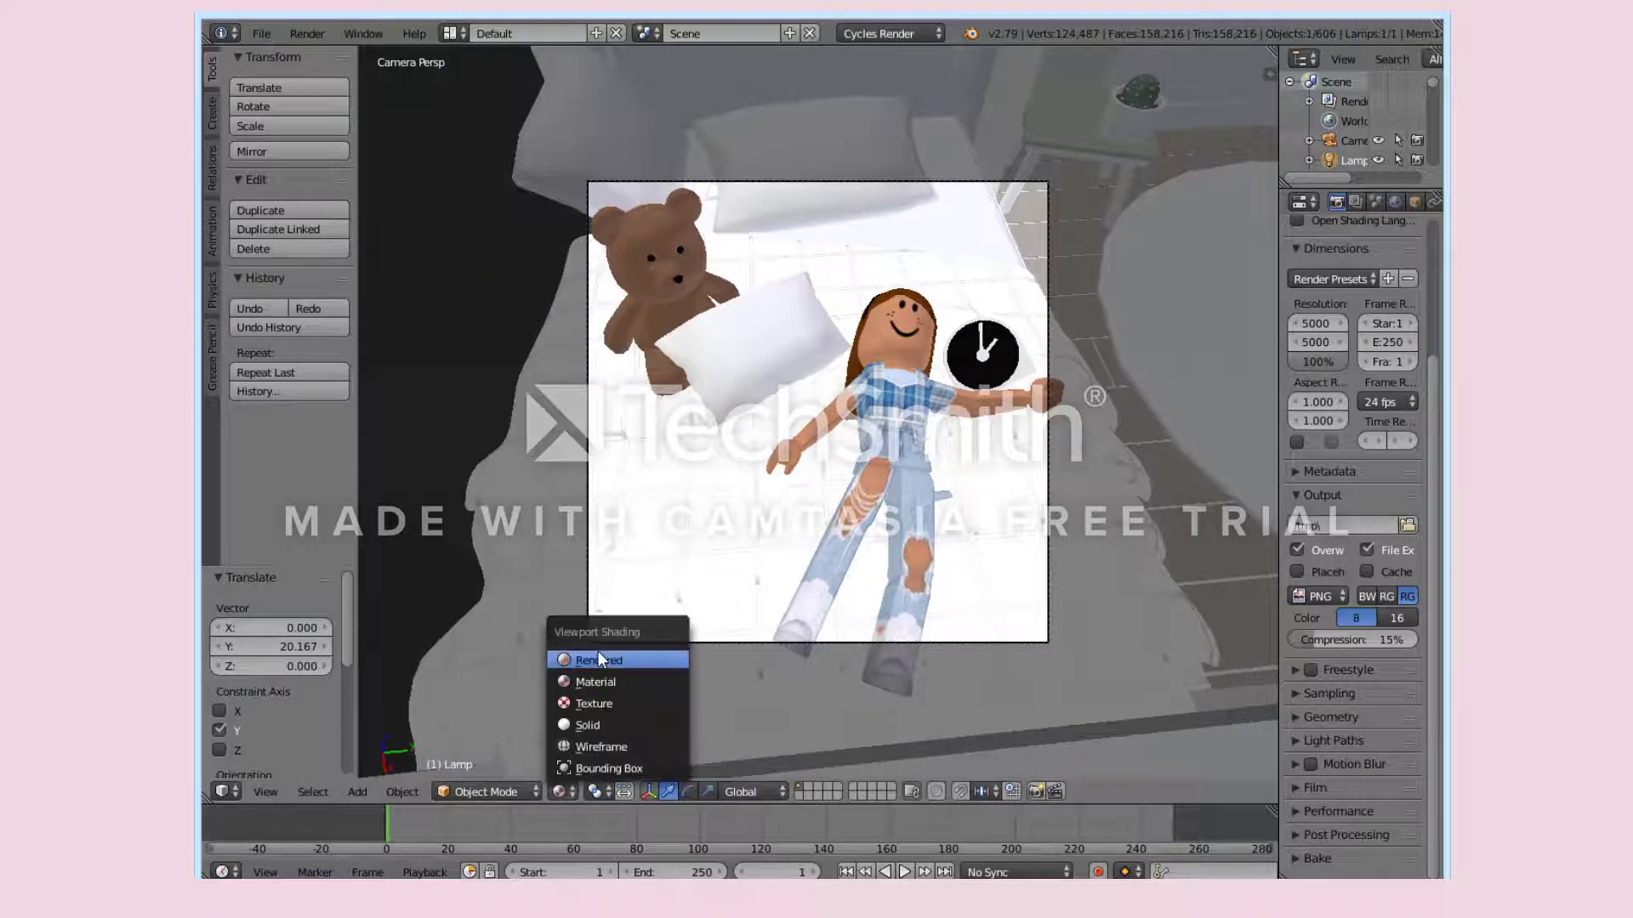
click(598, 651)
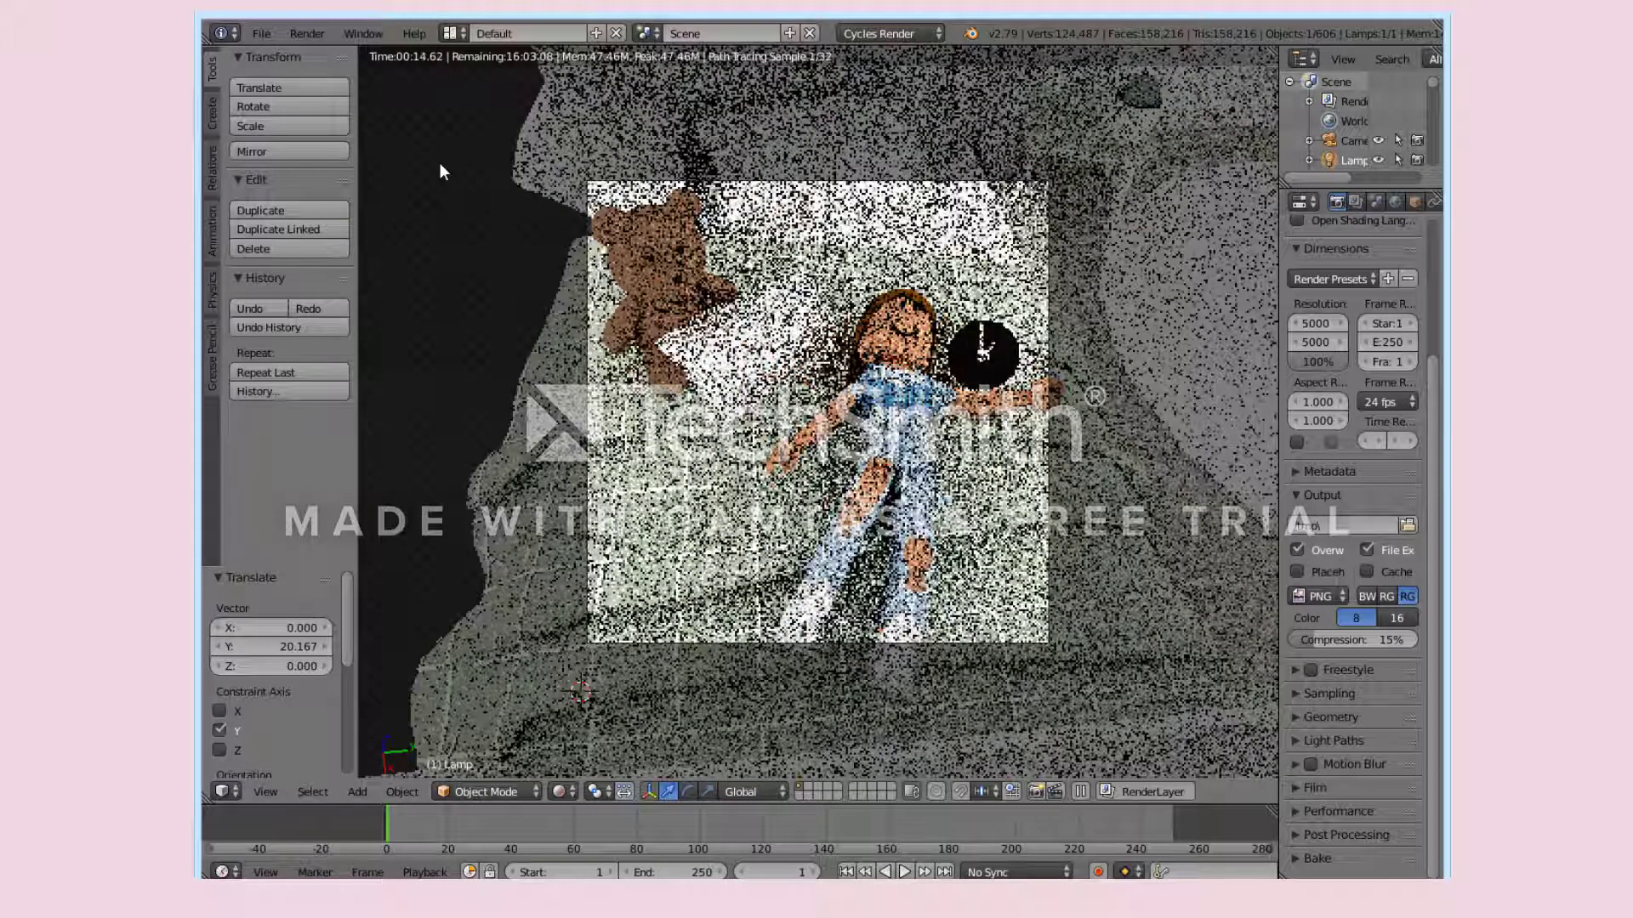
click(306, 33)
click(346, 57)
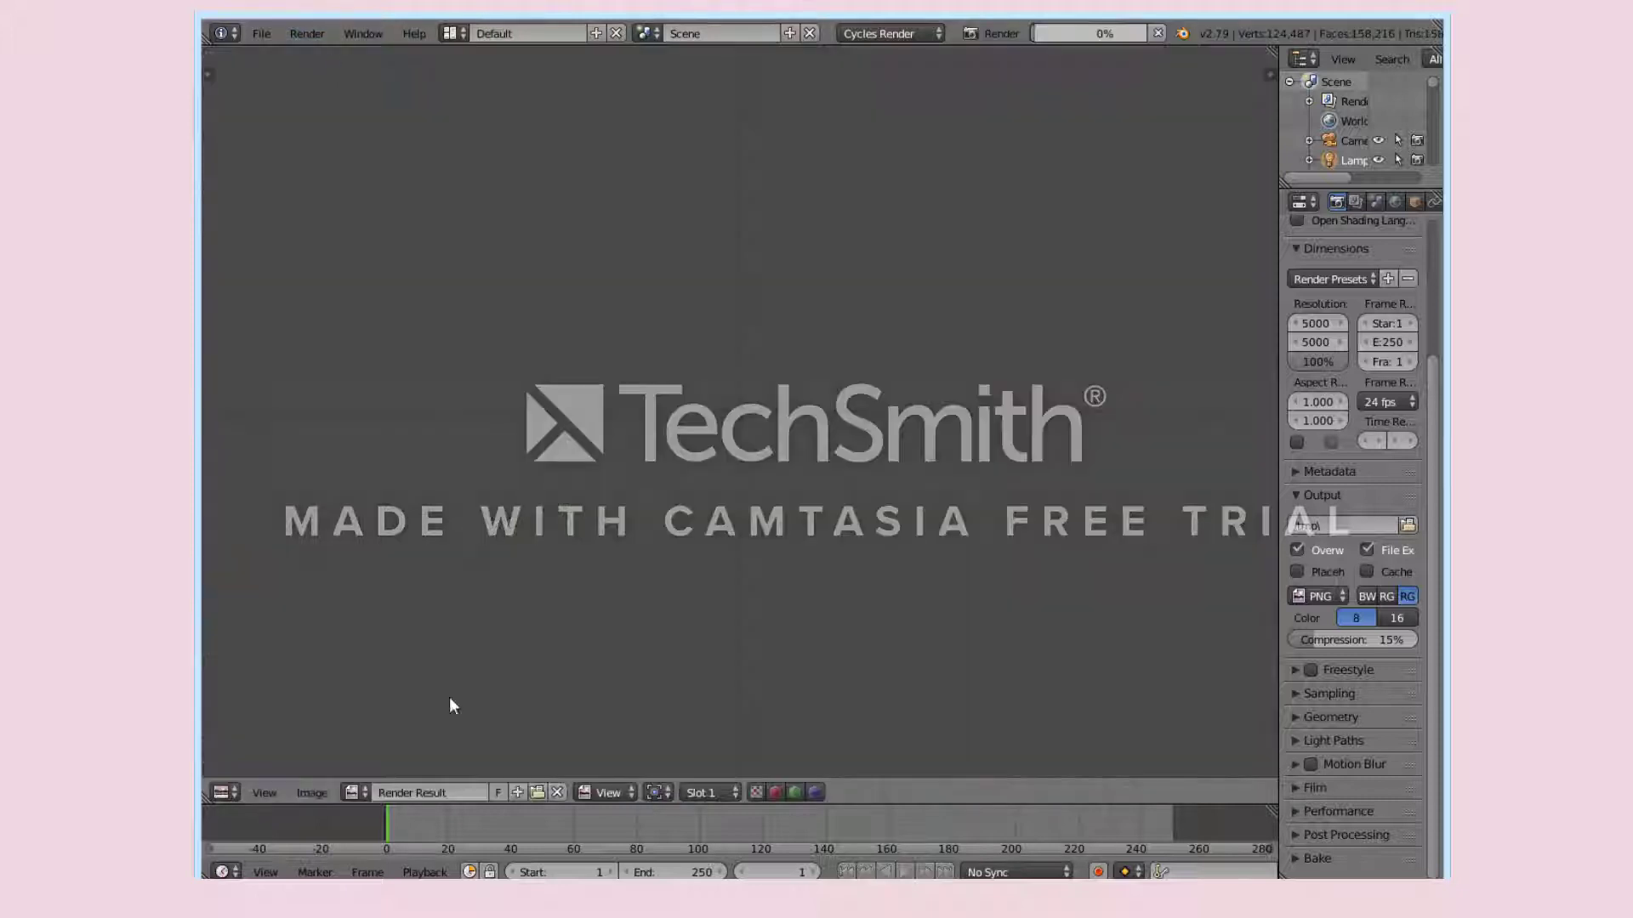